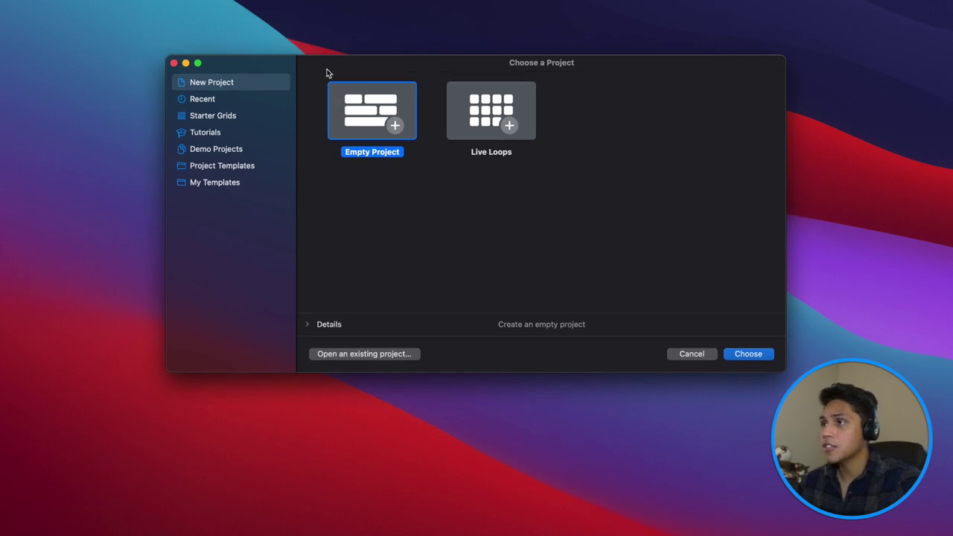
# Look through the project templates and create a new empty project.
pyautogui.moveTo(328, 75); pyautogui.dragTo(322, 82)
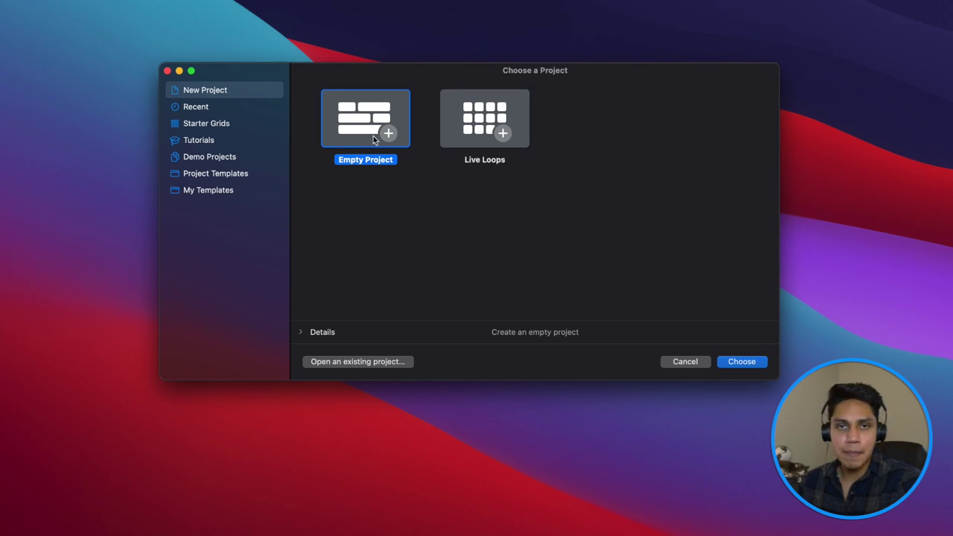
pyautogui.click(227, 192)
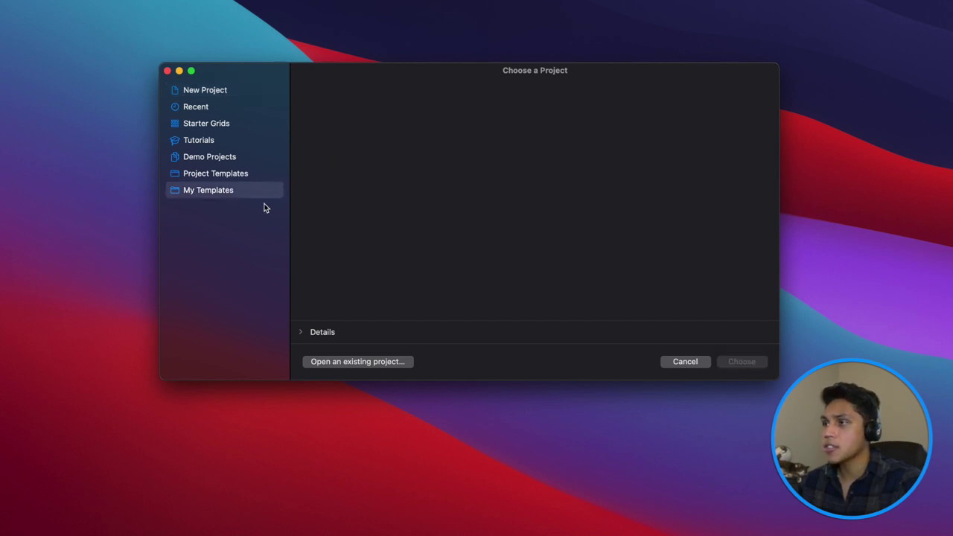
pyautogui.click(246, 176)
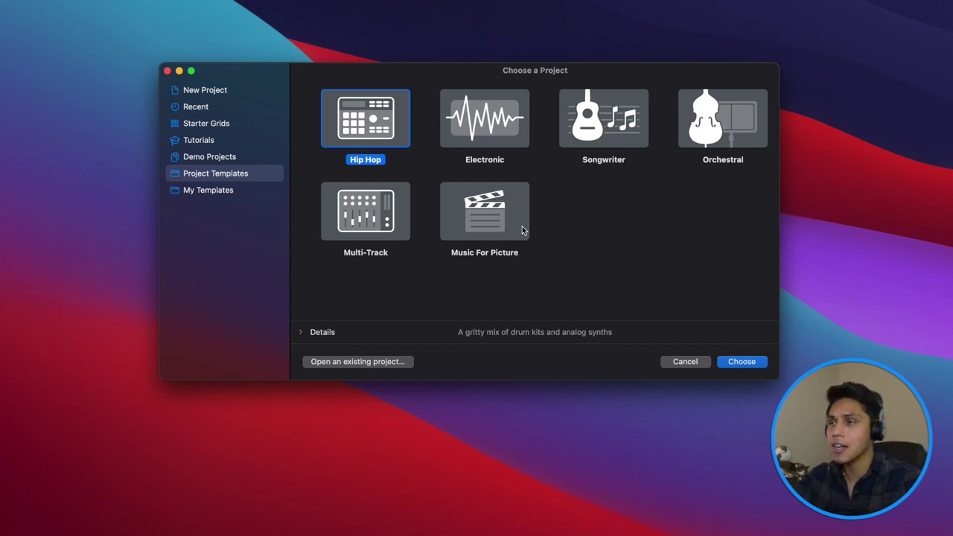
pyautogui.scroll(2, 236, 194)
pyautogui.click(220, 91)
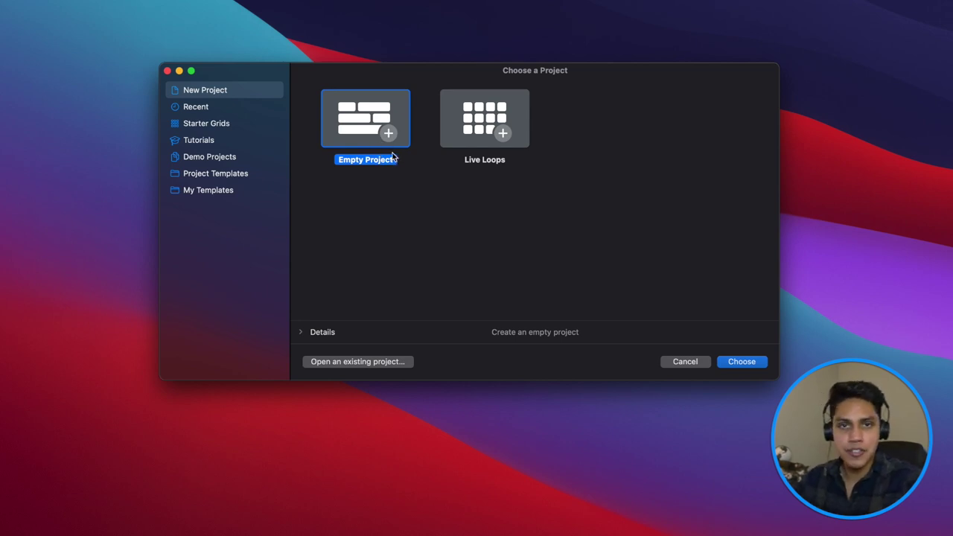
pyautogui.click(744, 362)
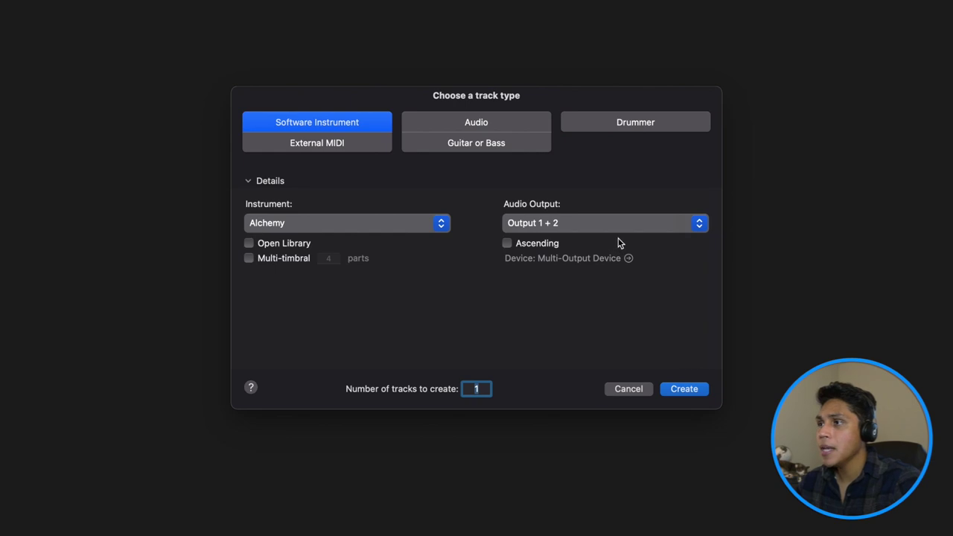
# Create one software instrument track using the stereo Sampler (Multi-Sample) instrument, with audio routed to Output 1 + 2.
pyautogui.click(488, 123)
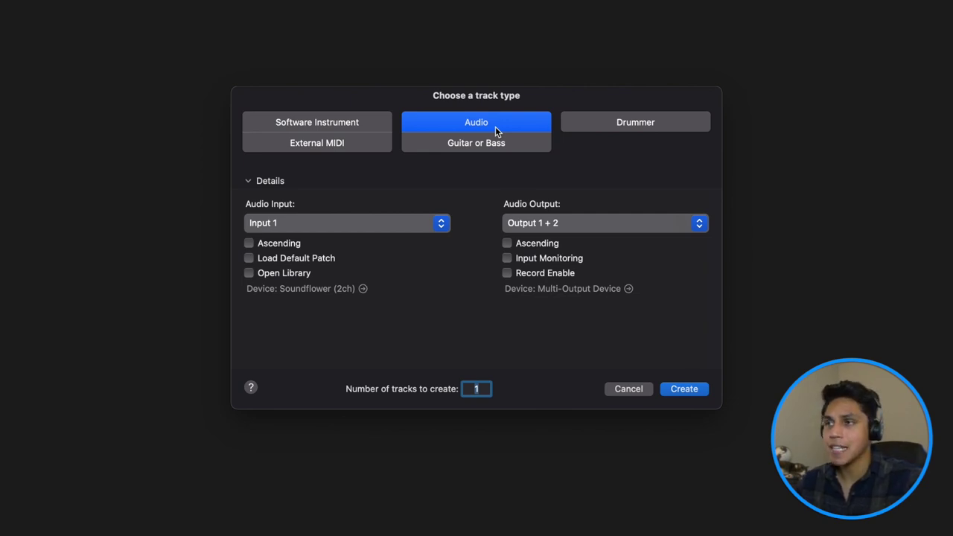
pyautogui.click(328, 124)
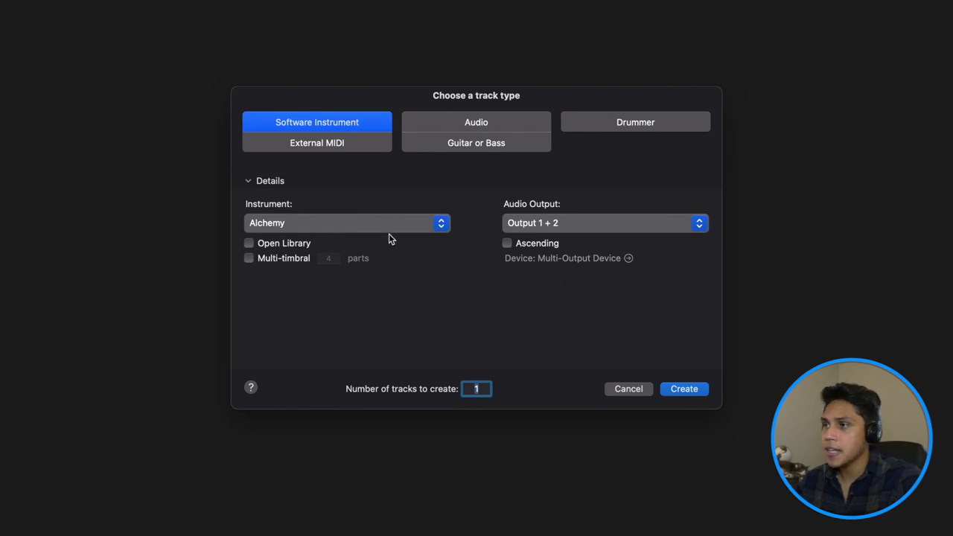
pyautogui.click(289, 223)
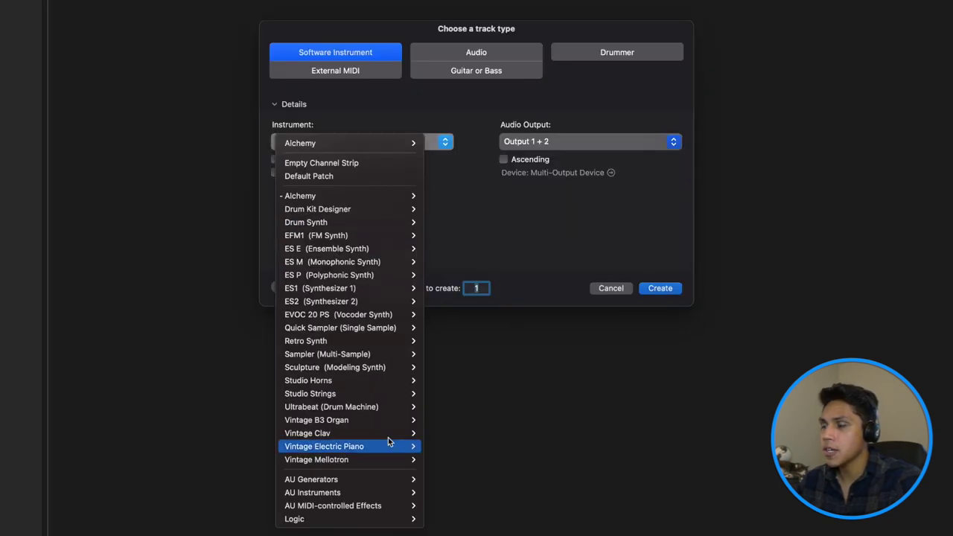
pyautogui.moveTo(376, 535)
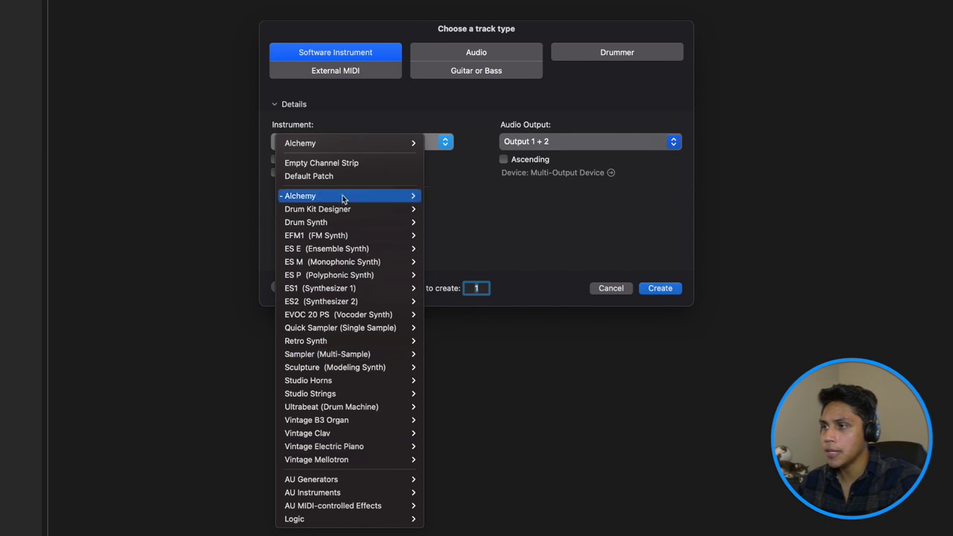
pyautogui.moveTo(370, 322)
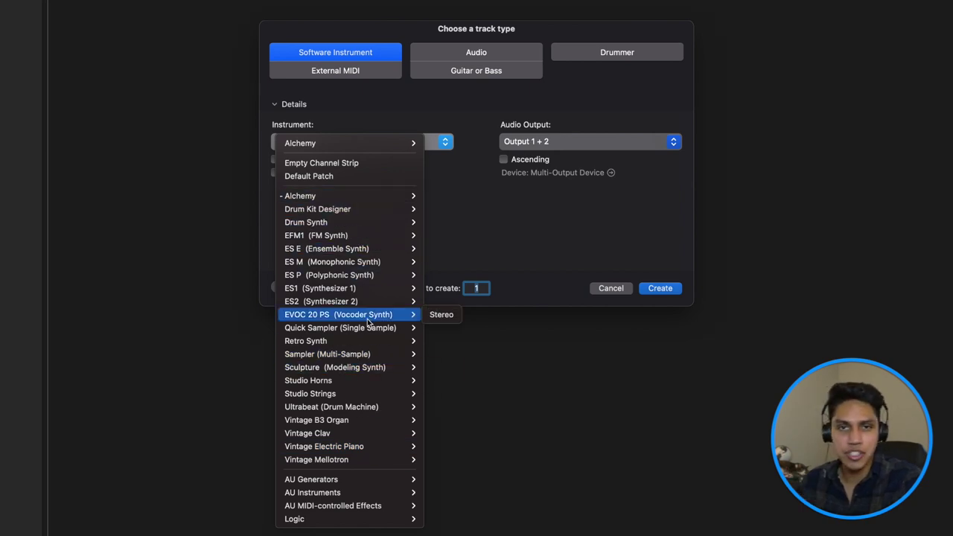
pyautogui.moveTo(362, 354)
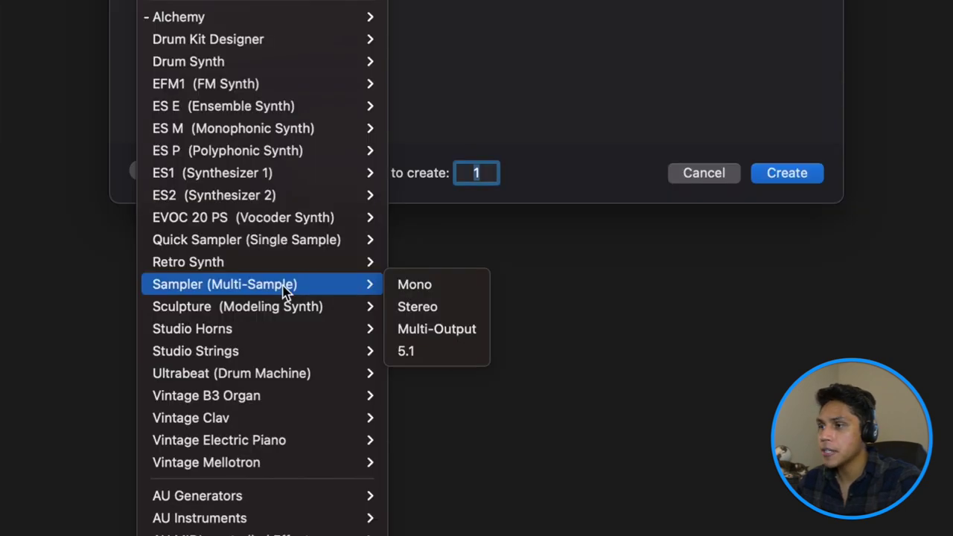
pyautogui.click(443, 316)
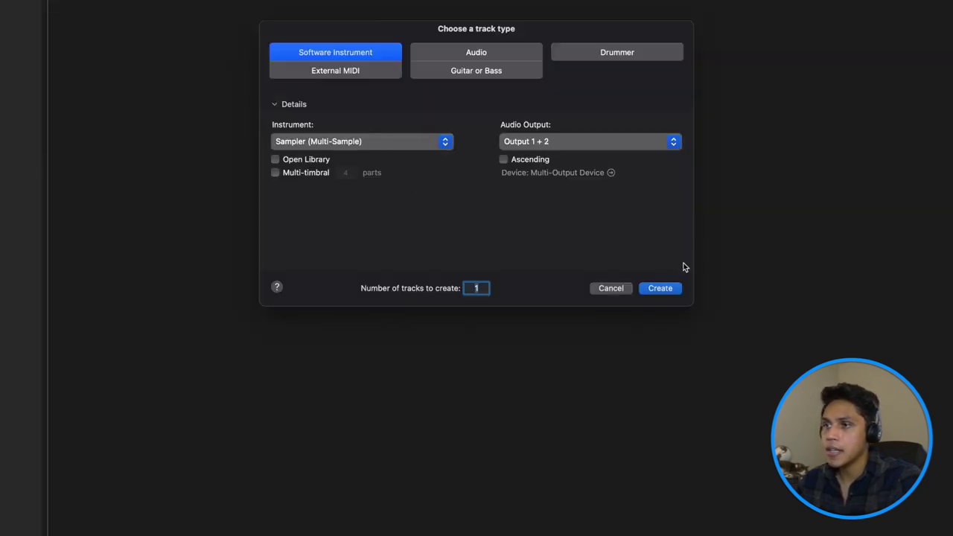
pyautogui.click(663, 290)
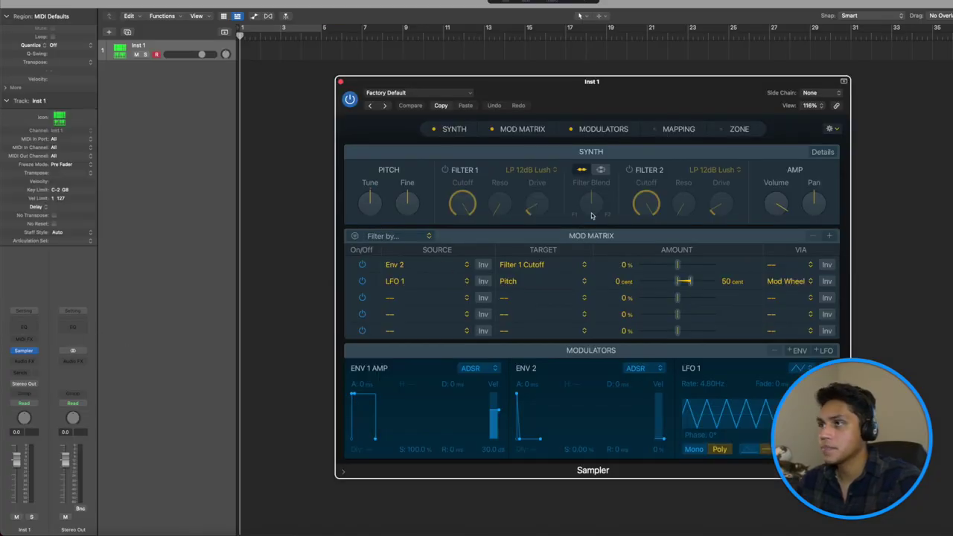
# Close the Sampler plug-in window and show the sound Library.
pyautogui.moveTo(585, 102); pyautogui.dragTo(605, 106)
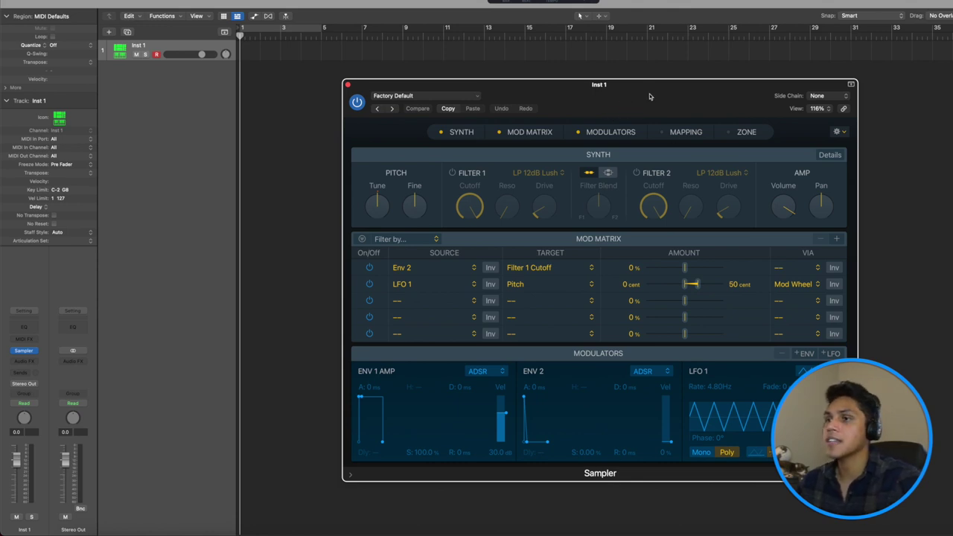
pyautogui.click(348, 86)
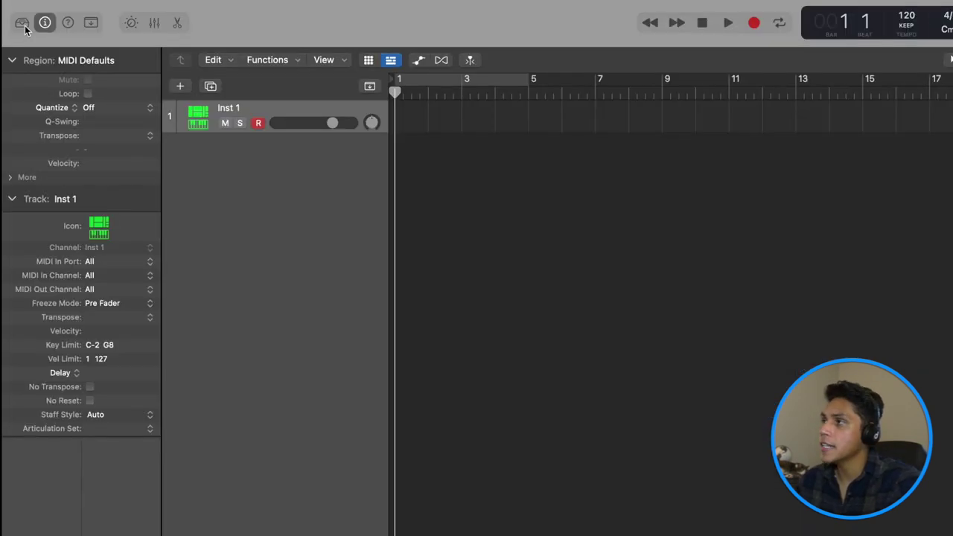
pyautogui.click(11, 13)
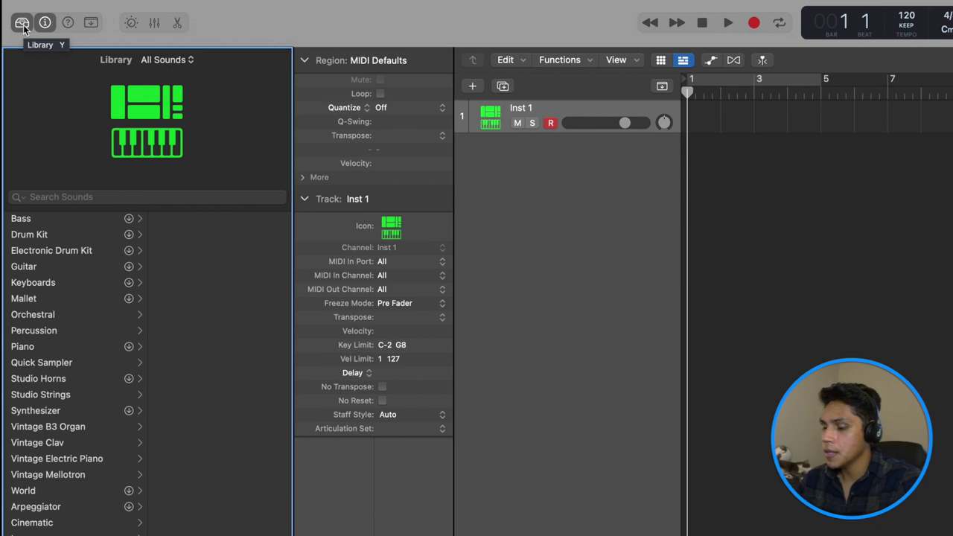
pyautogui.click(22, 24)
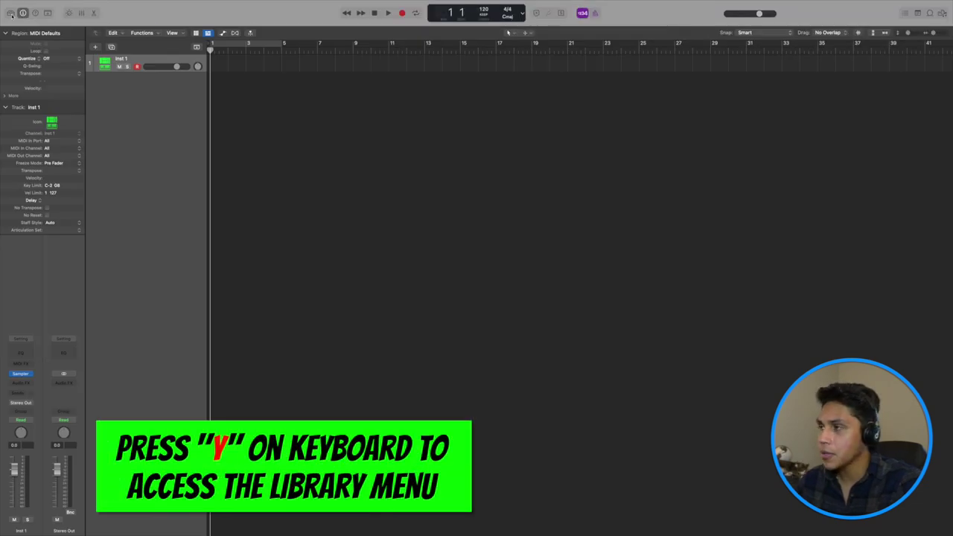
pyautogui.click(10, 14)
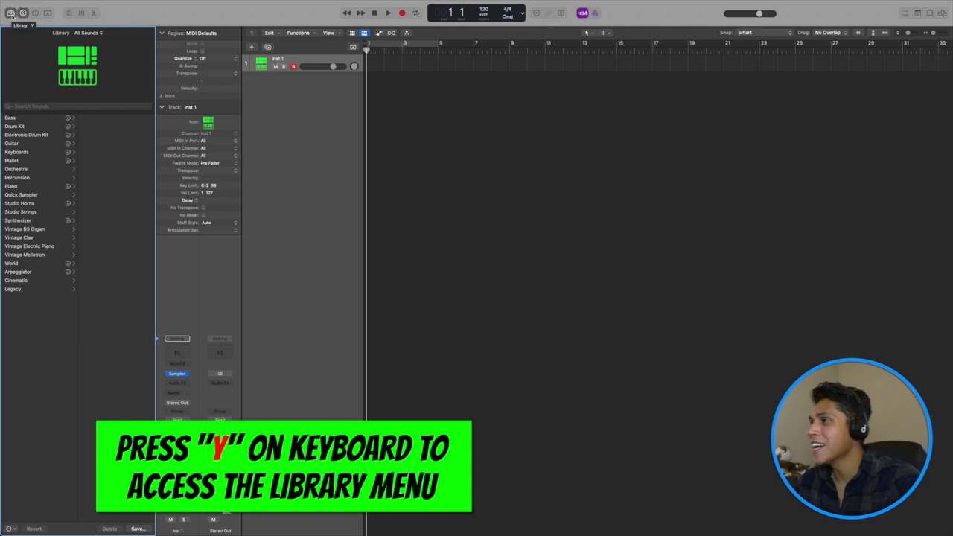
# View the Sampler instrument from the Inst 1 channel strip and close its window again.
pyautogui.moveTo(177, 374)
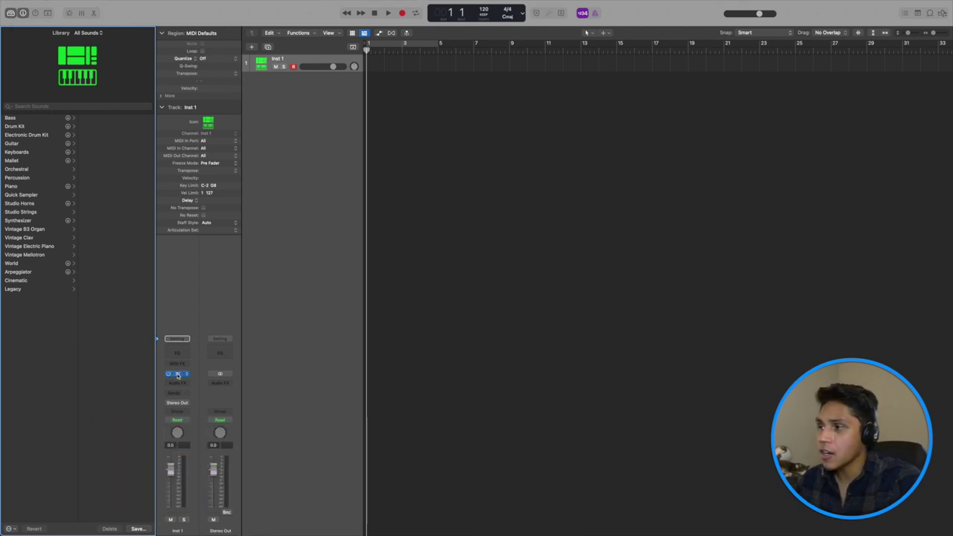
pyautogui.click(178, 375)
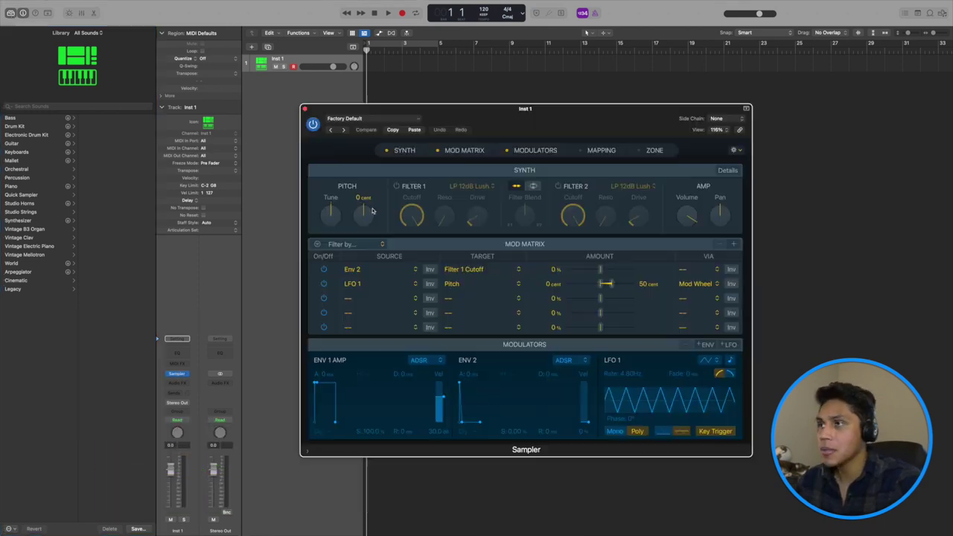
pyautogui.click(304, 109)
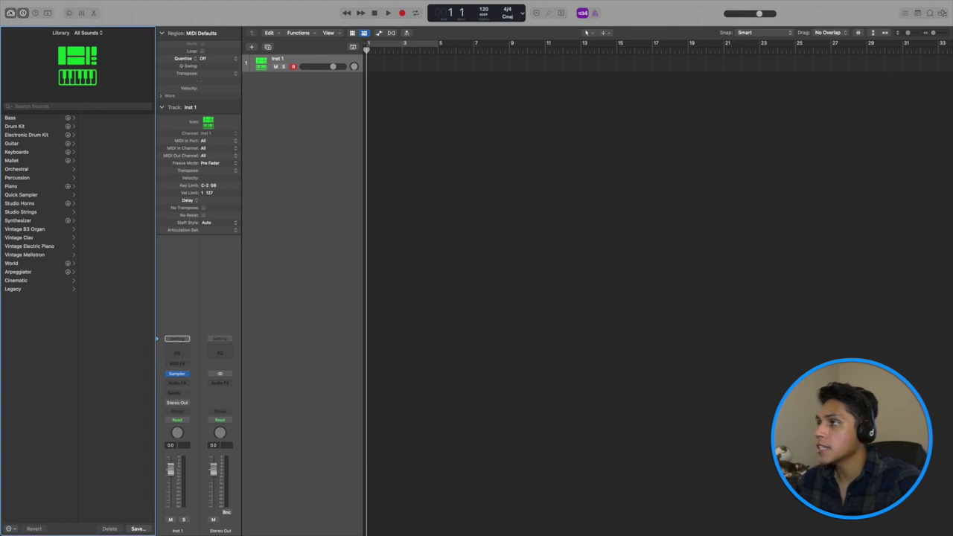
# Load the Yamaha Grand Piano patch from the Library's Piano category onto the Inst 1 track.
pyautogui.click(10, 186)
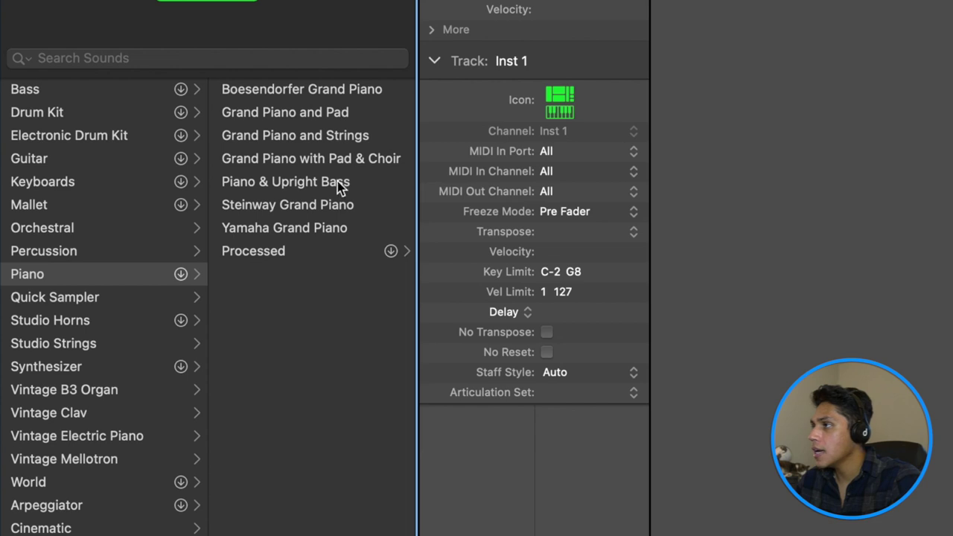
pyautogui.click(326, 229)
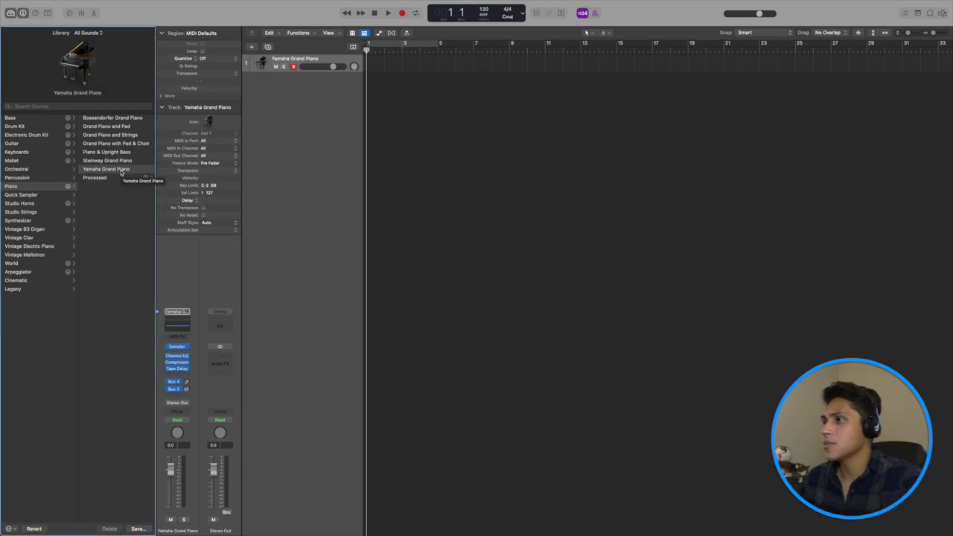
pyautogui.click(409, 87)
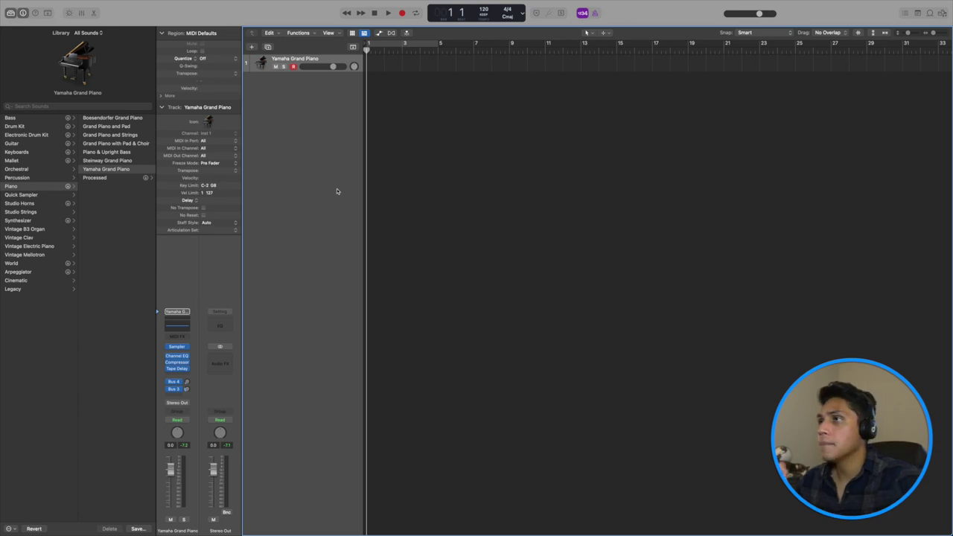
# Review the Enable Complete Features option in the Advanced preferences and close the preferences window.
pyautogui.moveTo(59, 3)
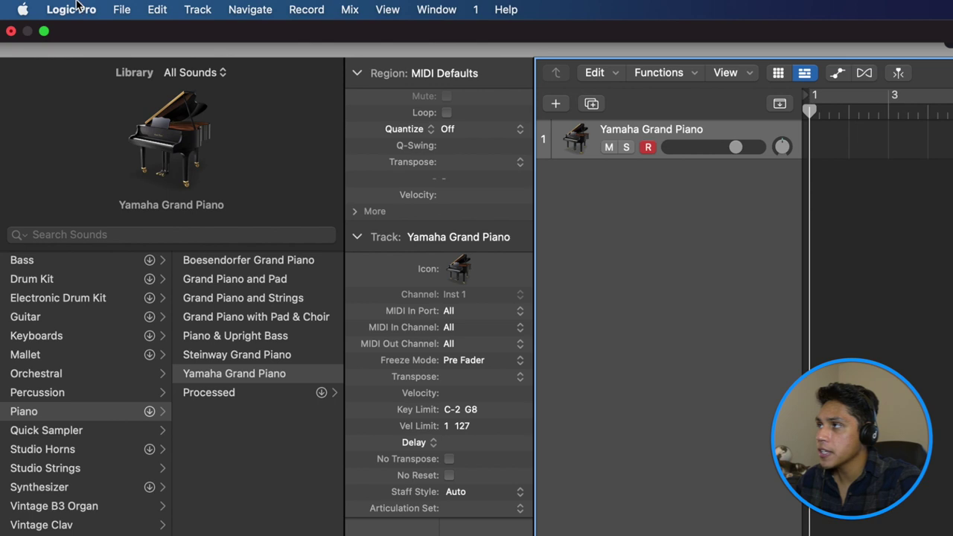
pyautogui.click(79, 10)
pyautogui.moveTo(102, 65)
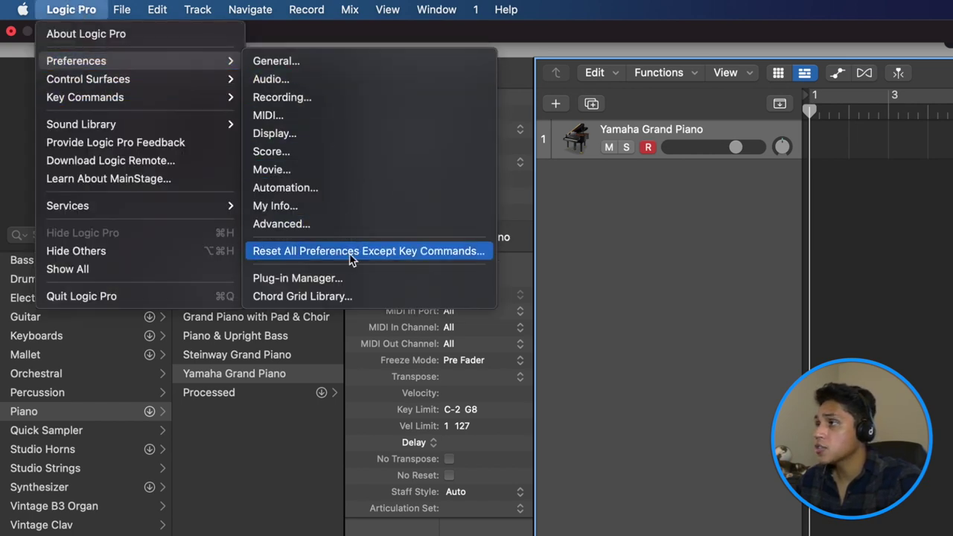
pyautogui.click(339, 224)
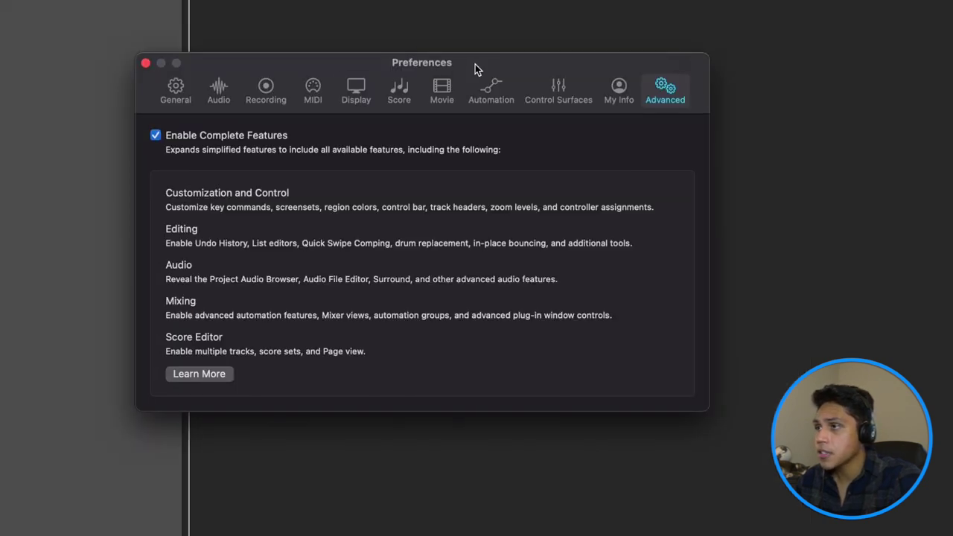
pyautogui.moveTo(475, 64); pyautogui.dragTo(505, 65)
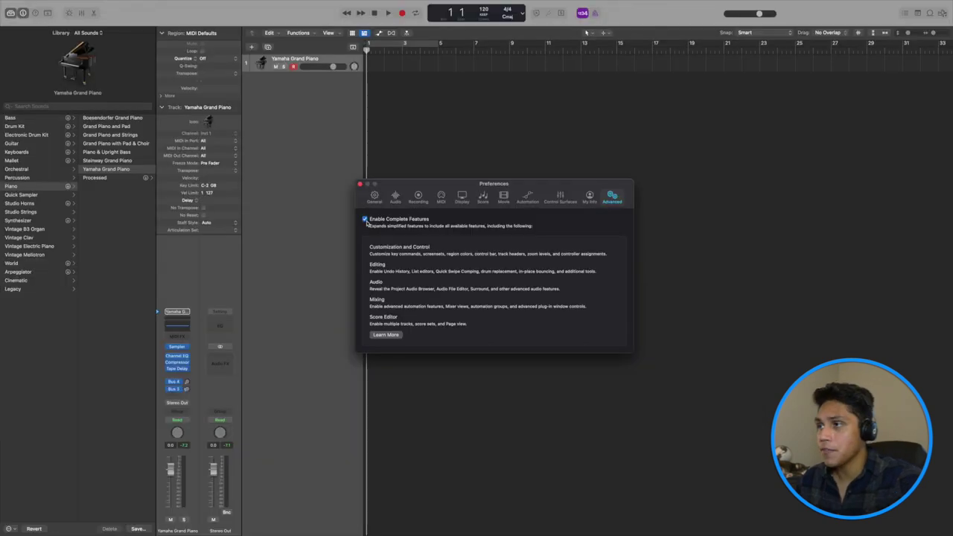
pyautogui.click(187, 139)
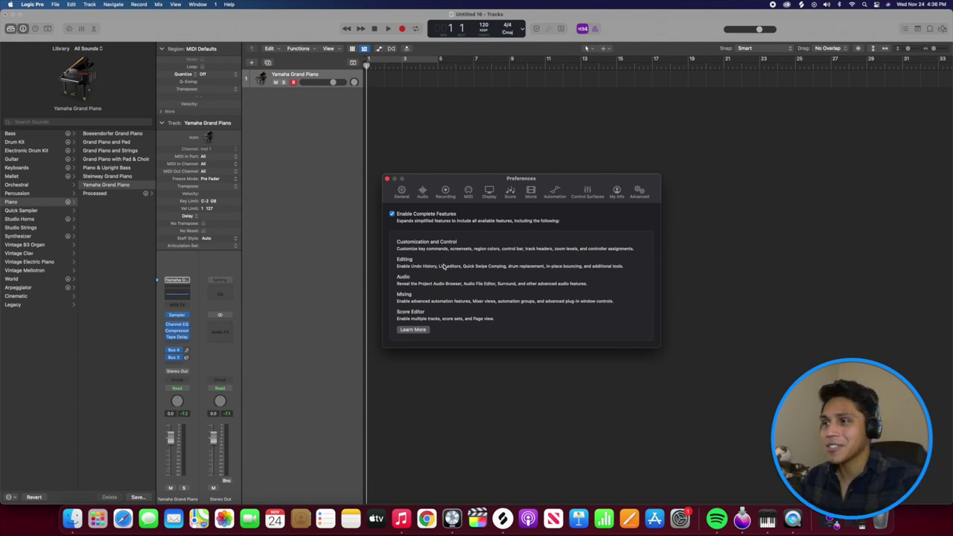
pyautogui.click(386, 179)
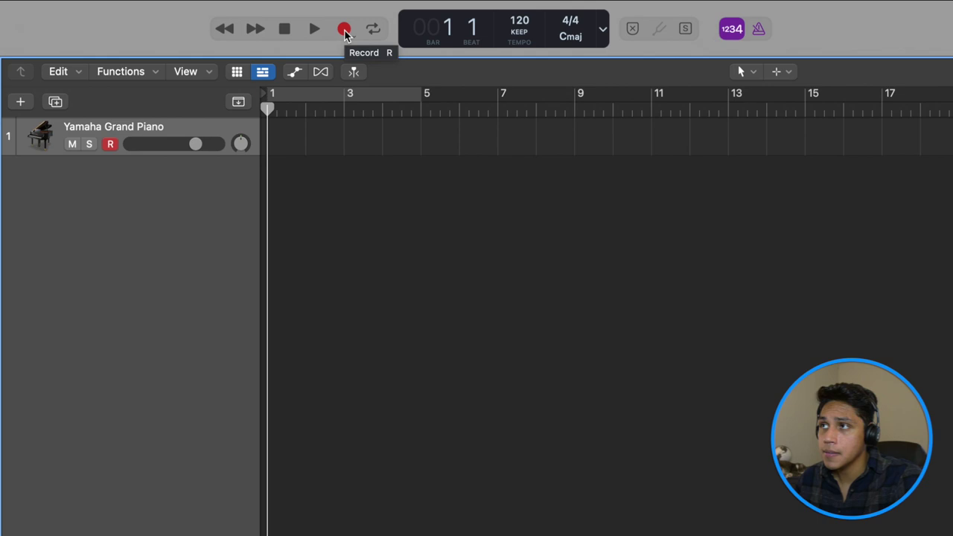
# Run a test recording on the piano track while switching the metronome click off and on, and stop it.
pyautogui.click(345, 34)
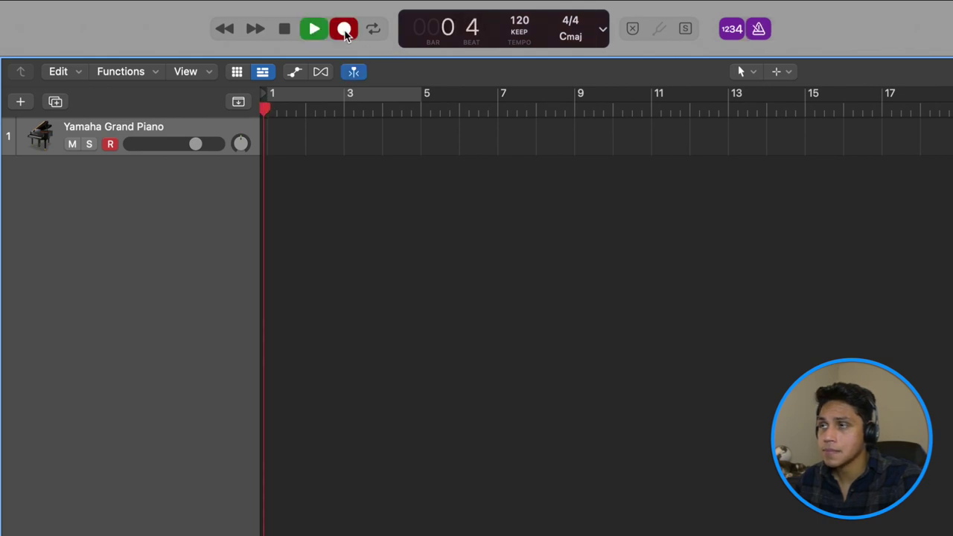
pyautogui.click(763, 33)
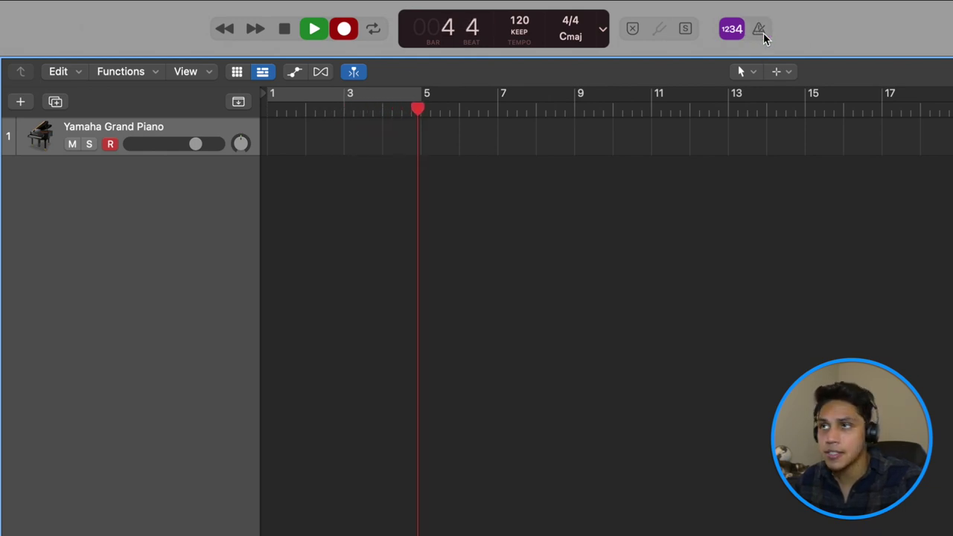
pyautogui.click(763, 33)
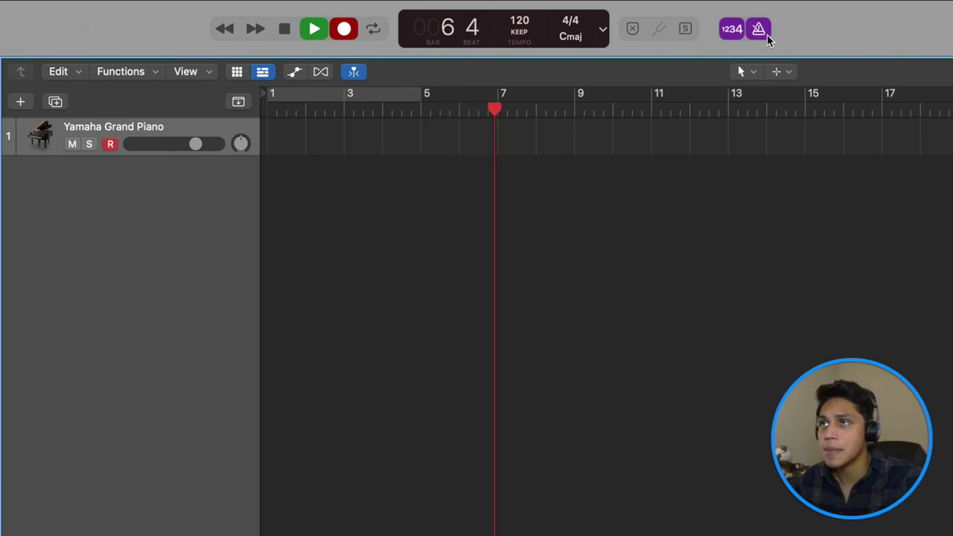
pyautogui.click(757, 35)
pyautogui.press('space')
# Turn off the recording count-in and return the playhead to the start of the project.
pyautogui.click(733, 33)
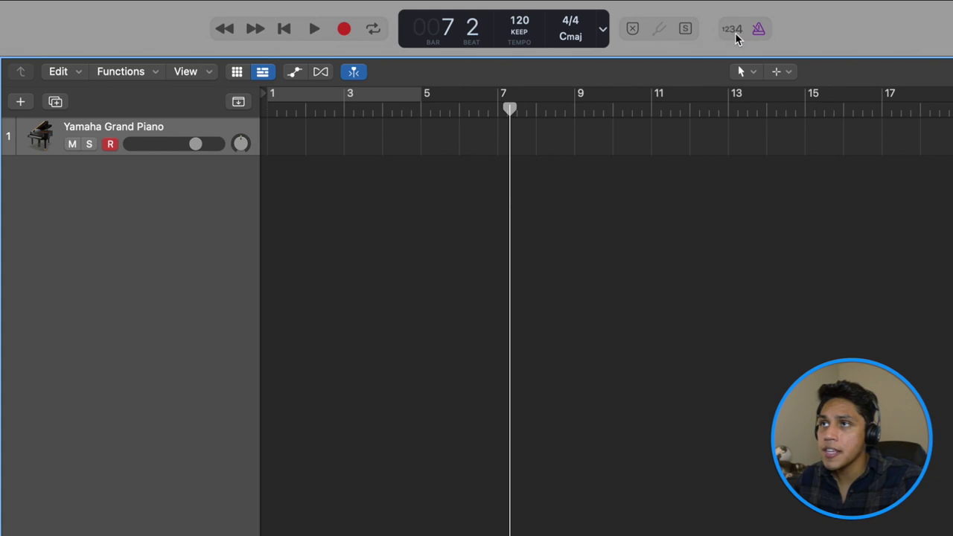
pyautogui.press('Return')
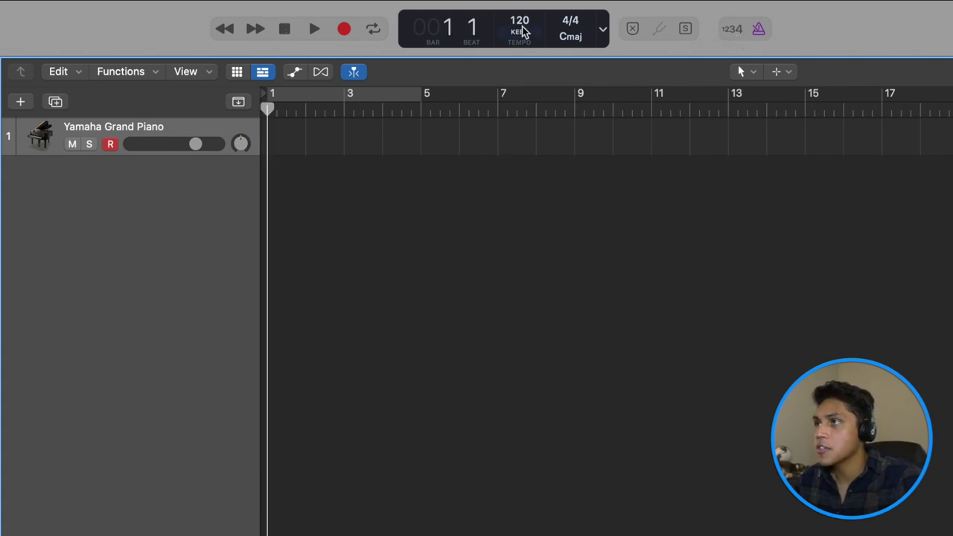
# Test-record the piano track without a count-in from the start of the project and again from bar 3.
pyautogui.click(345, 34)
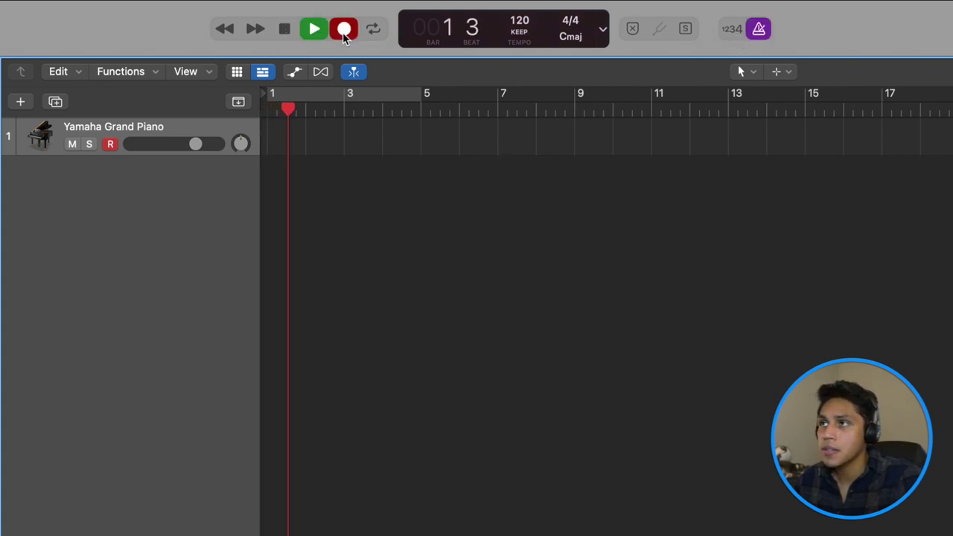
pyautogui.press('space')
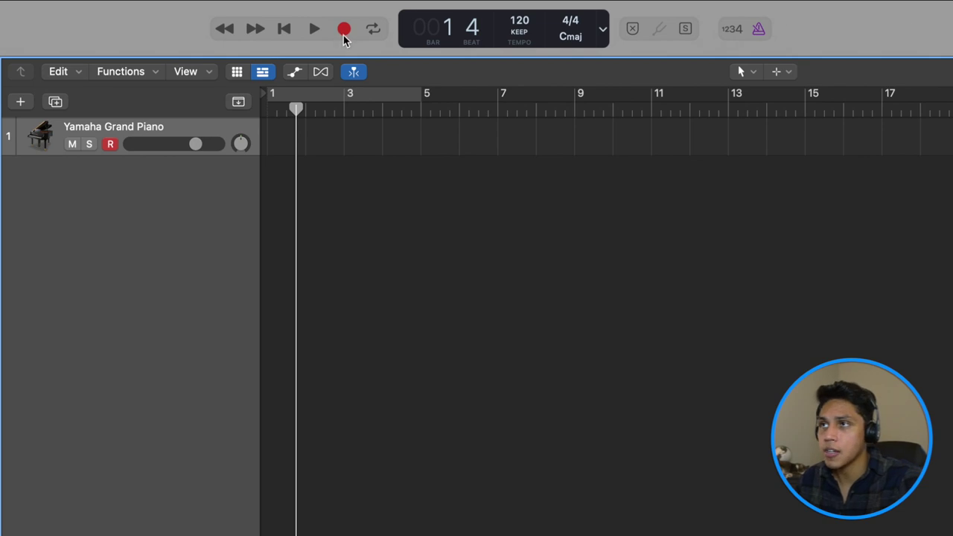
pyautogui.click(339, 113)
pyautogui.click(733, 30)
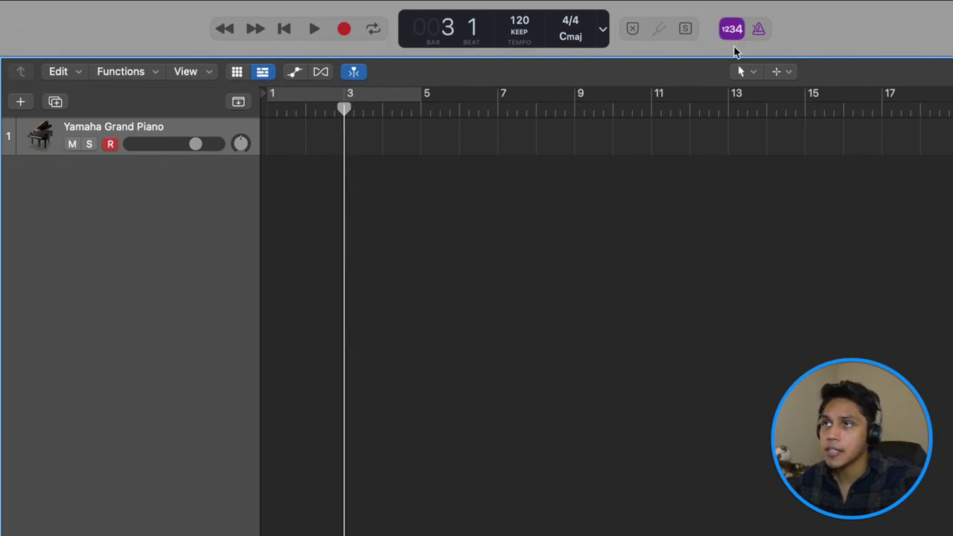
pyautogui.click(735, 33)
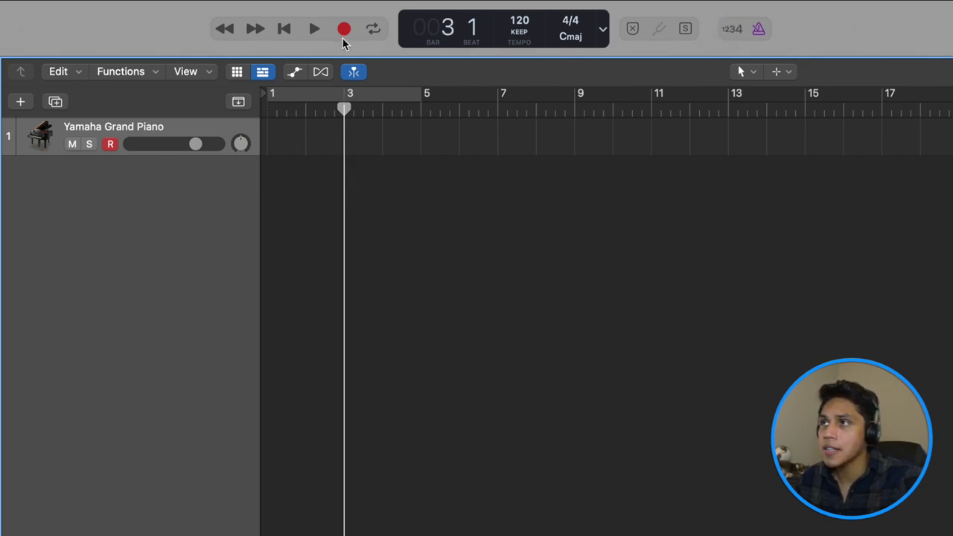
pyautogui.click(341, 38)
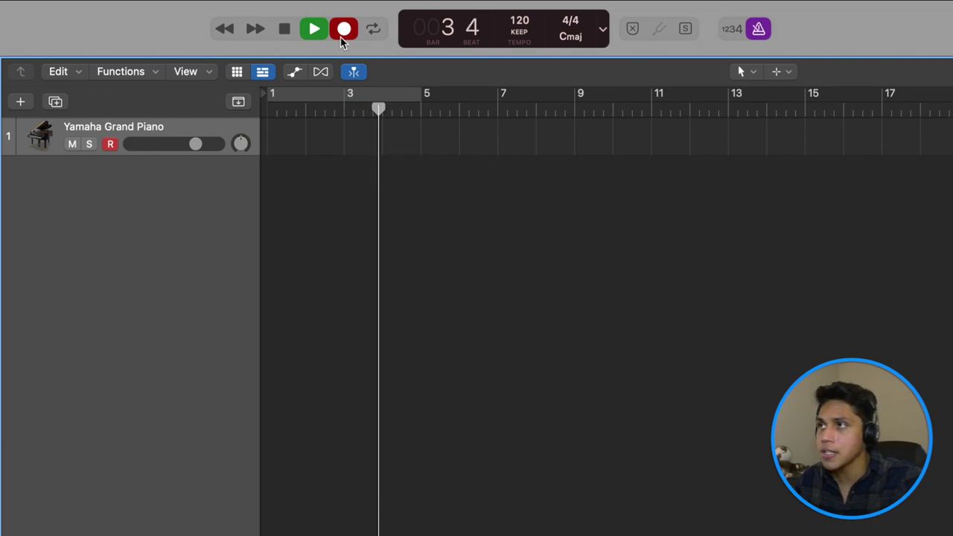
# Turn the count-in on, stop the running recording and return the playhead to the start of the project.
pyautogui.click(733, 33)
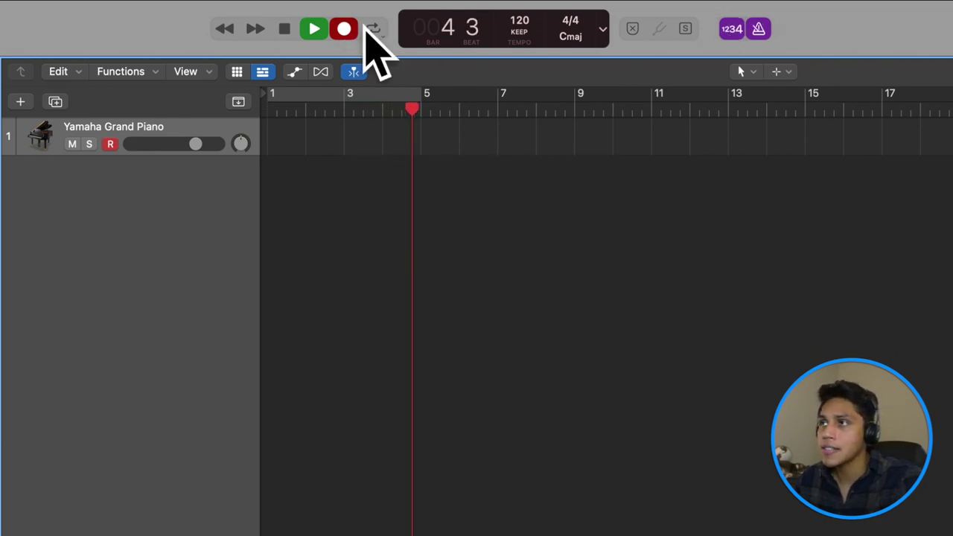
pyautogui.press('space')
pyautogui.click(381, 112)
pyautogui.press('Return')
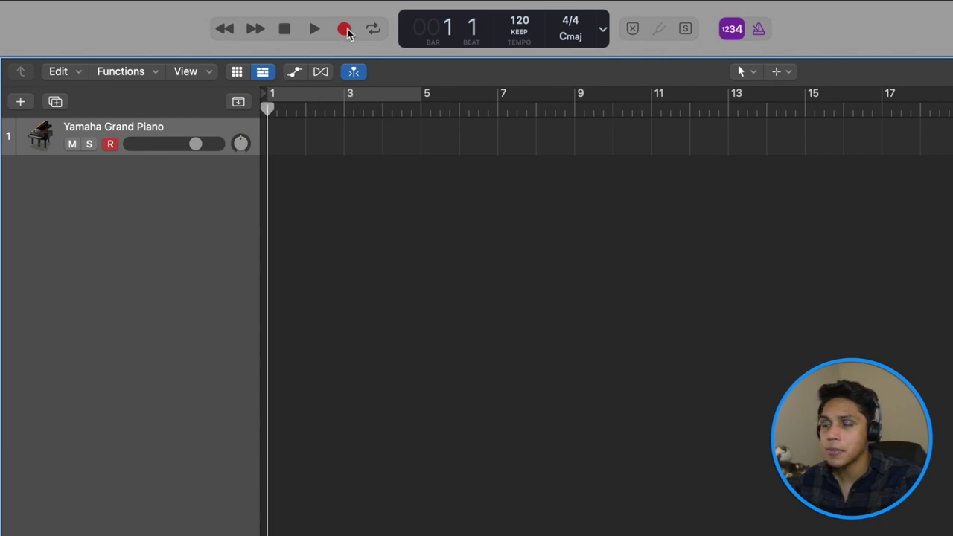
# Run two short test recordings with the count-in from the start of the project and stop each one.
pyautogui.click(345, 29)
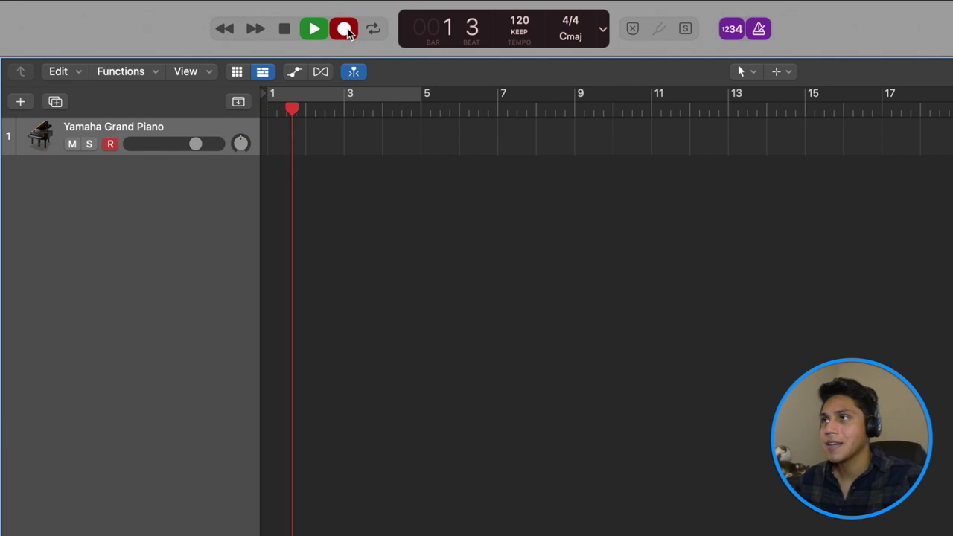
pyautogui.click(344, 29)
pyautogui.press('space')
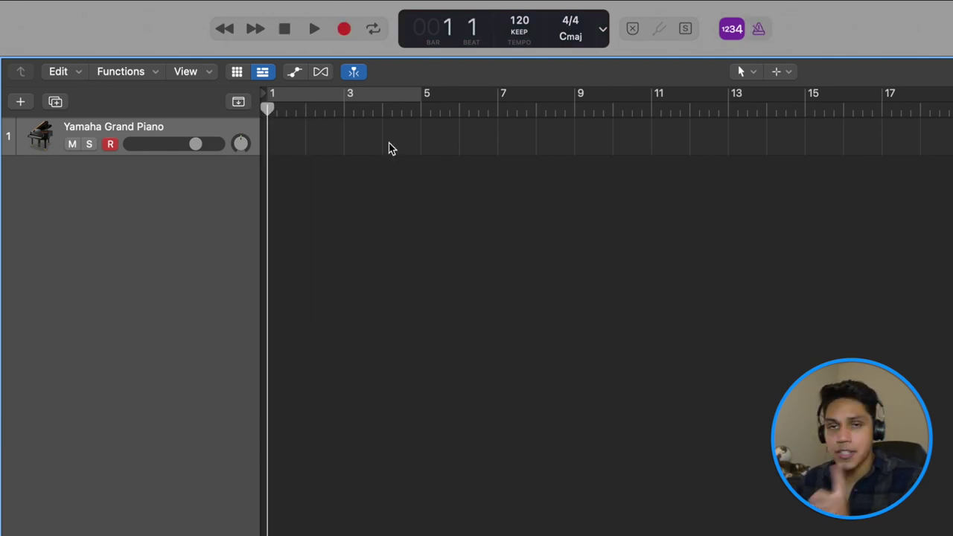
pyautogui.press('r')
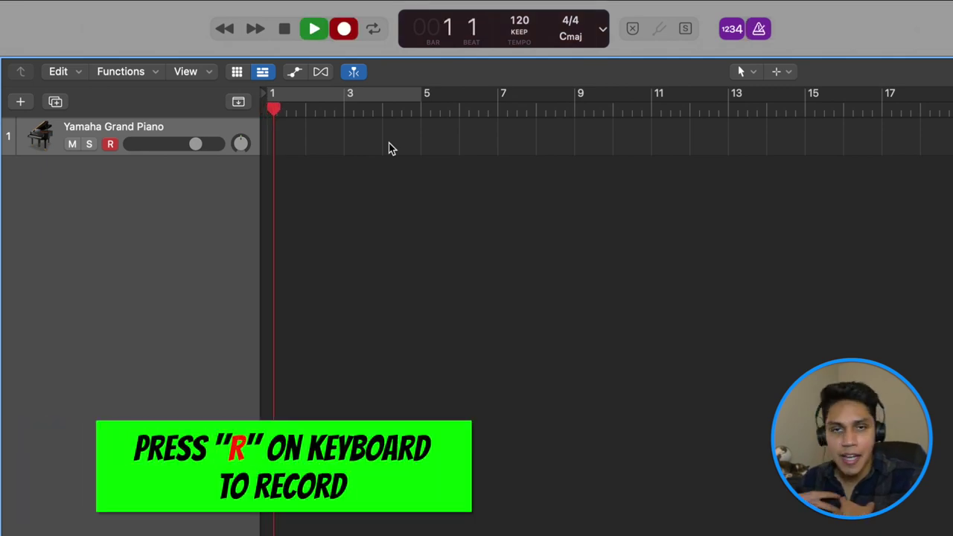
pyautogui.press('space')
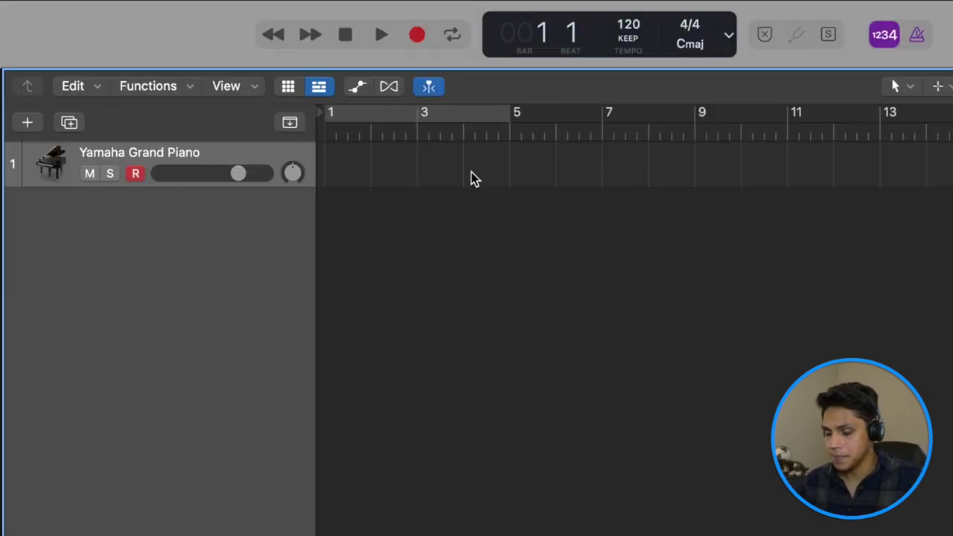
# Record a four-bar piano take from bar 1 and a second four-bar take starting at bar 7.
pyautogui.press('r')
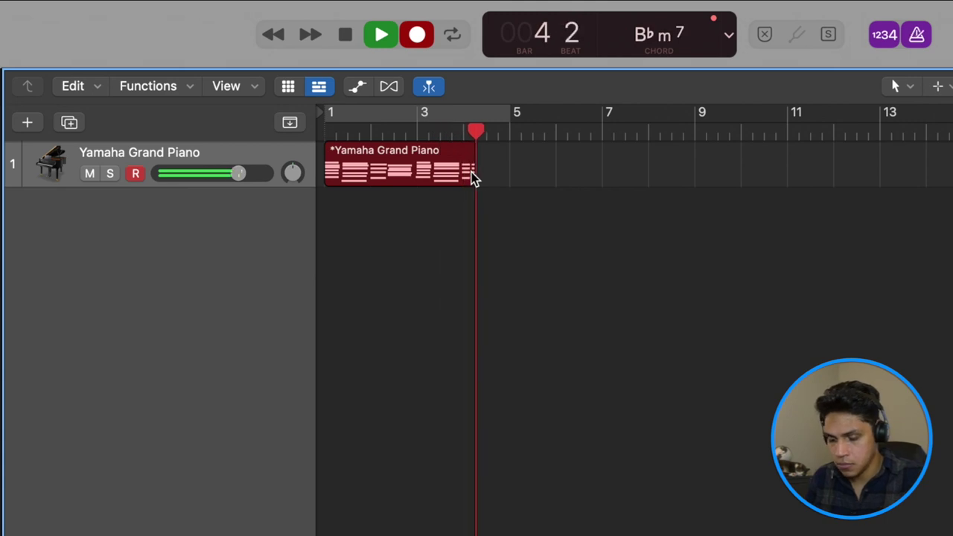
pyautogui.press('space')
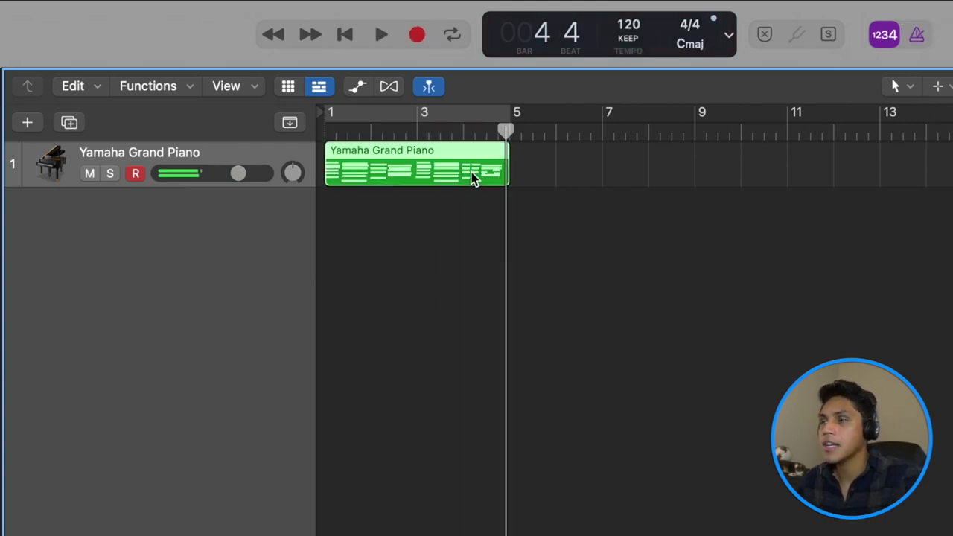
pyautogui.moveTo(506, 131)
pyautogui.mouseDown()
pyautogui.moveTo(539, 131)
pyautogui.moveTo(516, 132)
pyautogui.mouseUp()
pyautogui.moveTo(442, 51); pyautogui.dragTo(477, 54)
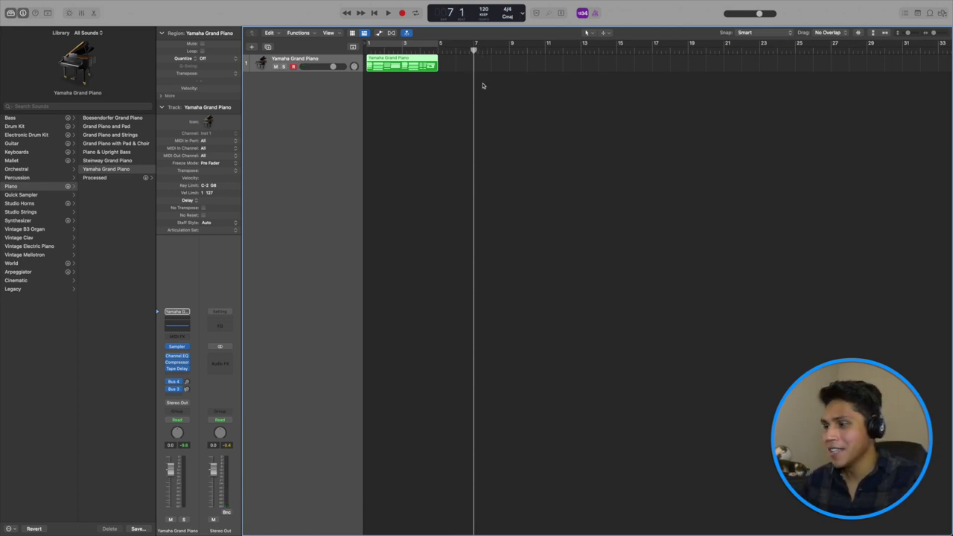
pyautogui.press('r')
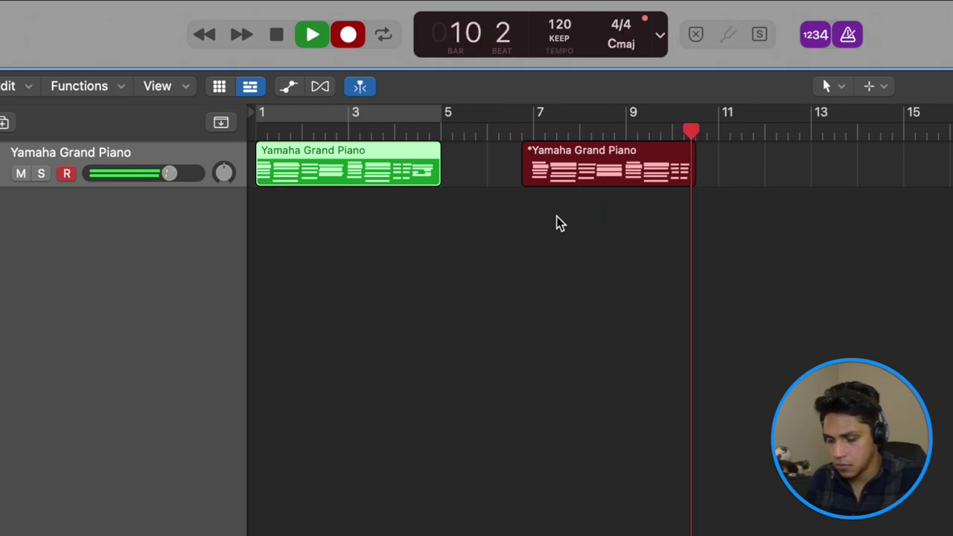
pyautogui.press('space')
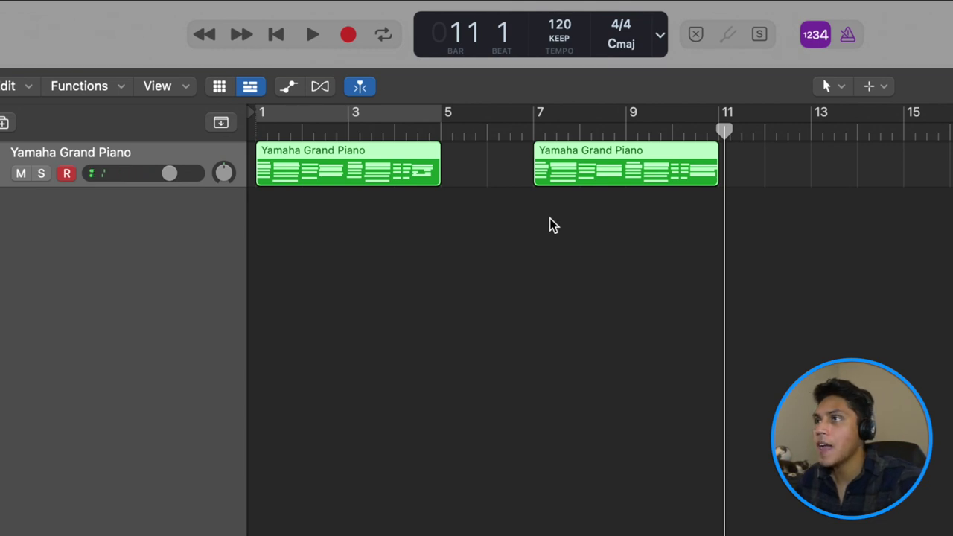
# Delete the first piano region at bar 1 and move the bar 7 region to bar 1 in its place.
pyautogui.click(519, 259)
pyautogui.click(622, 173)
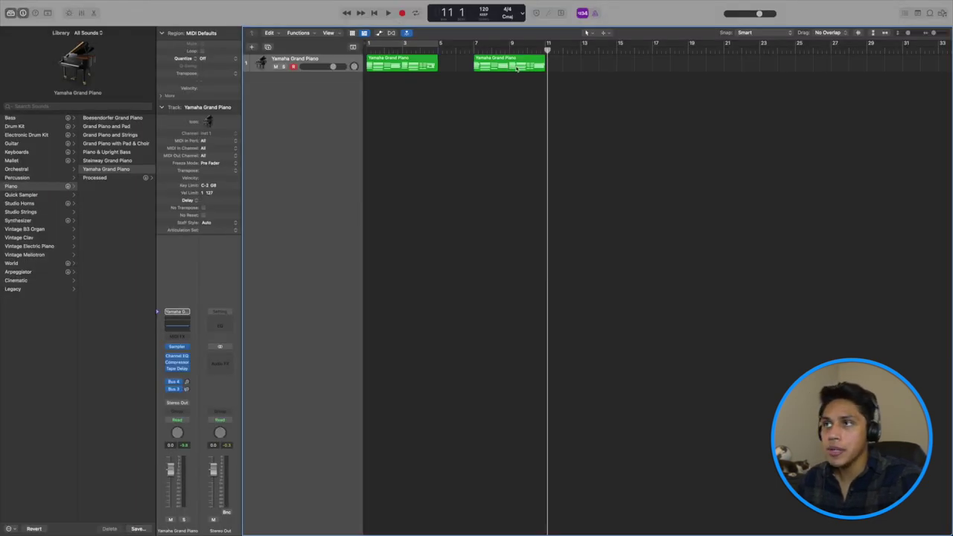
pyautogui.click(517, 67)
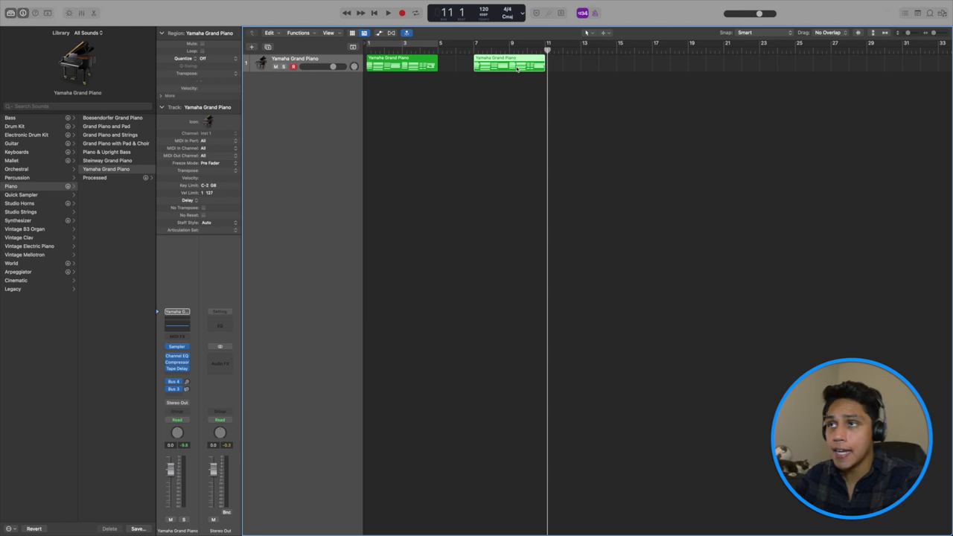
pyautogui.click(430, 67)
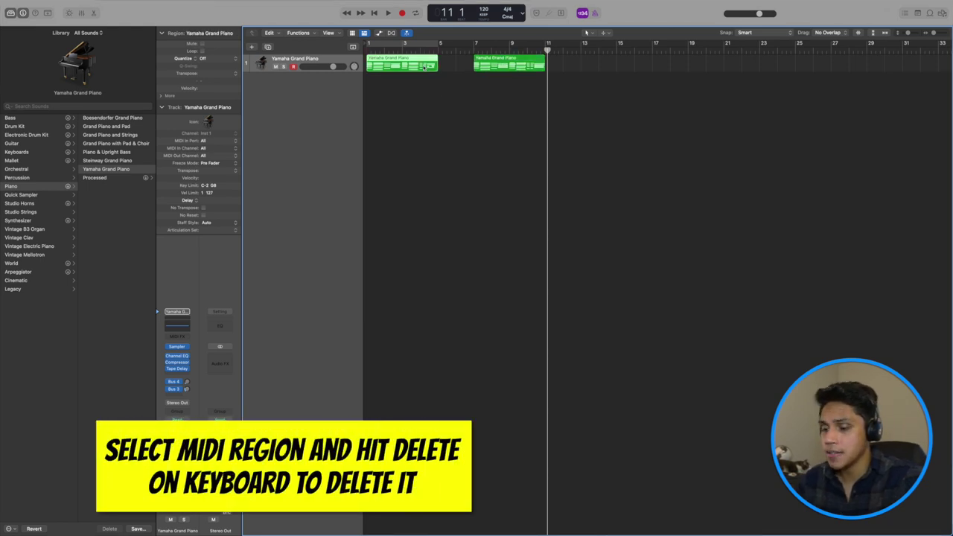
pyautogui.press('Delete')
pyautogui.click(519, 67)
pyautogui.moveTo(517, 67); pyautogui.dragTo(417, 67)
pyautogui.click(418, 67)
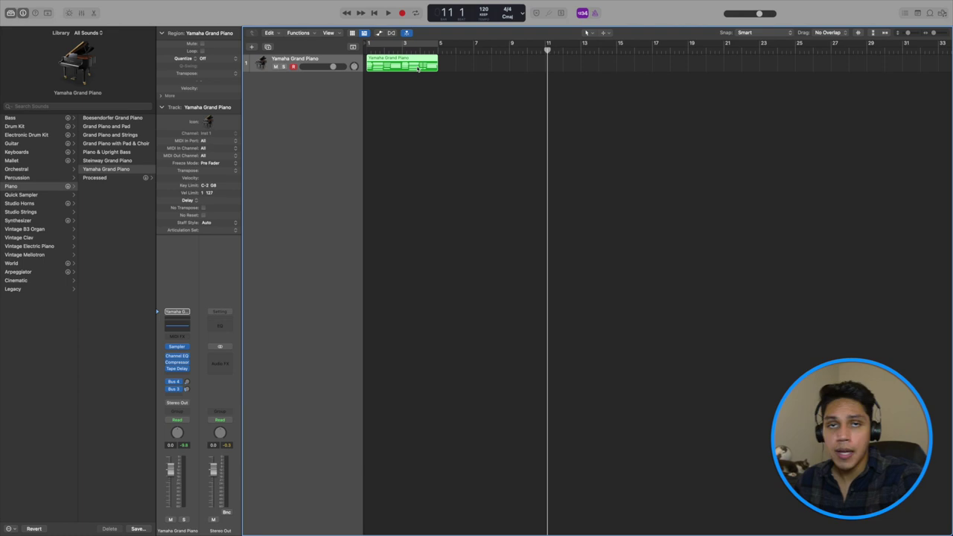
# Open the piano region in the Piano Roll and enlarge the editor to show more of its notes.
pyautogui.click(420, 99)
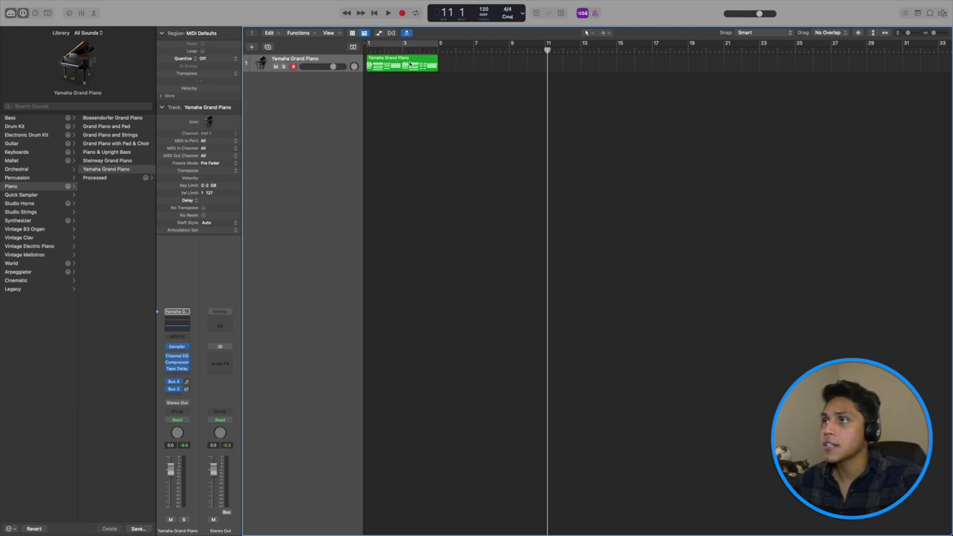
pyautogui.click(410, 65)
pyautogui.doubleClick(416, 66)
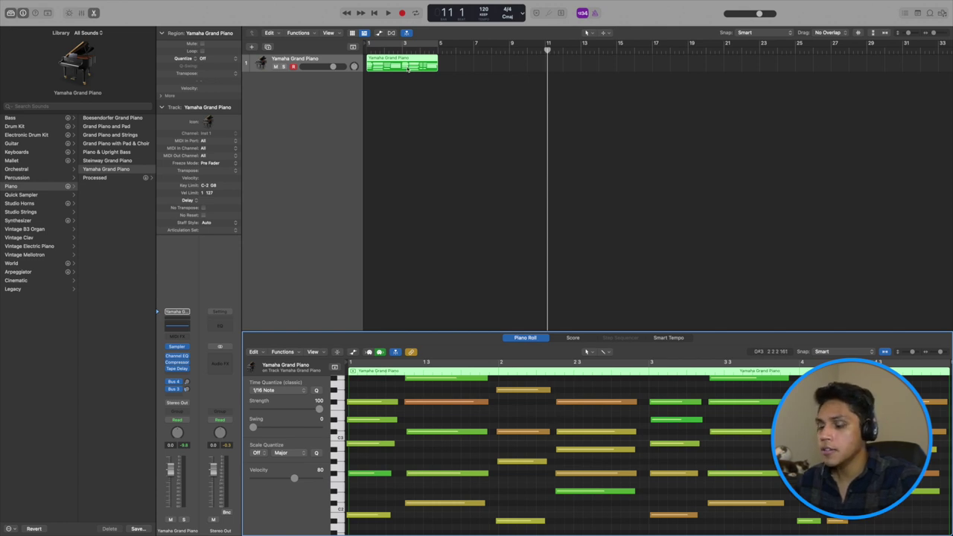
pyautogui.press('p')
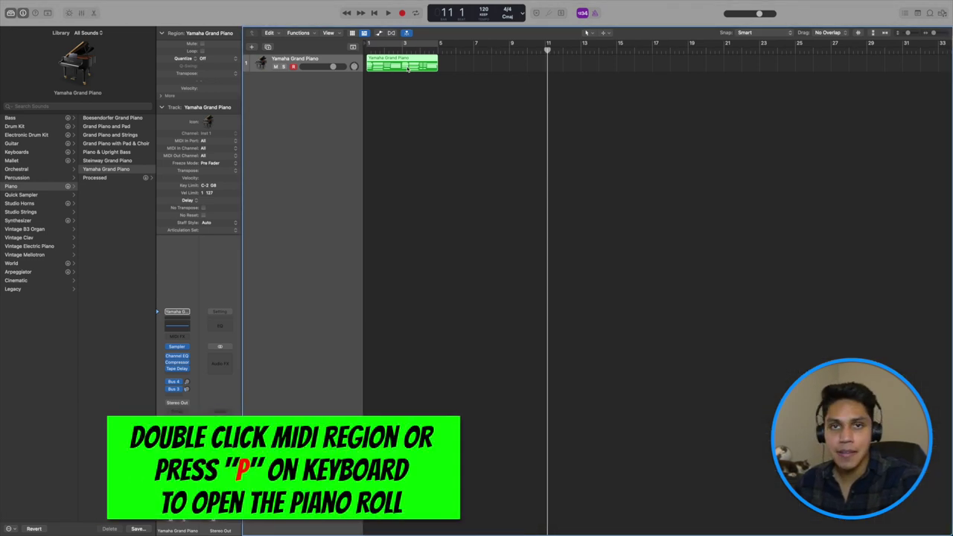
pyautogui.press('p')
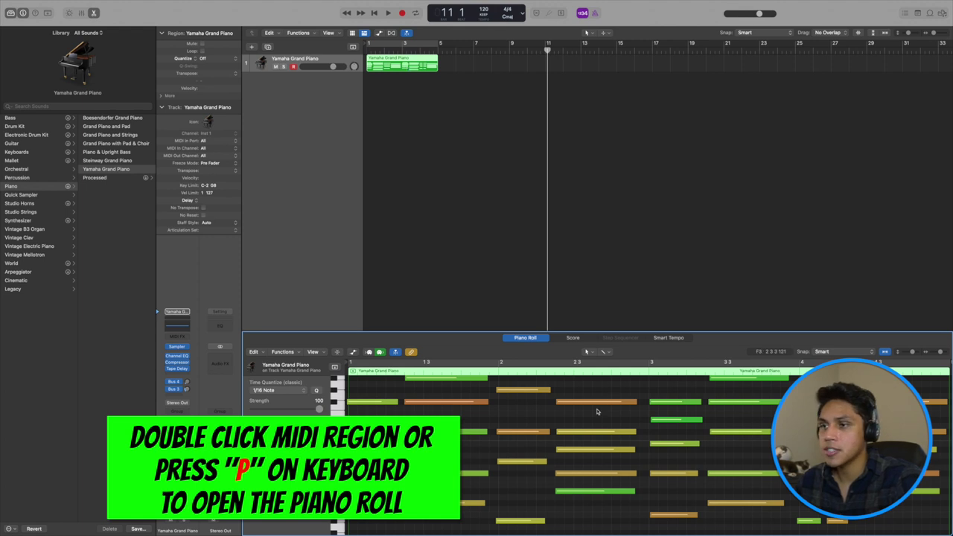
pyautogui.scroll(2, 596, 411)
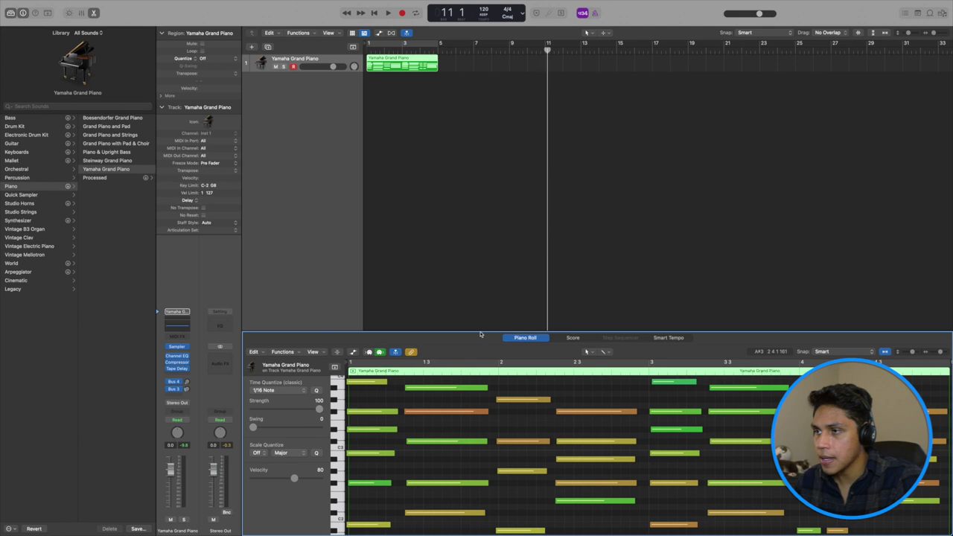
pyautogui.moveTo(480, 331); pyautogui.dragTo(481, 224)
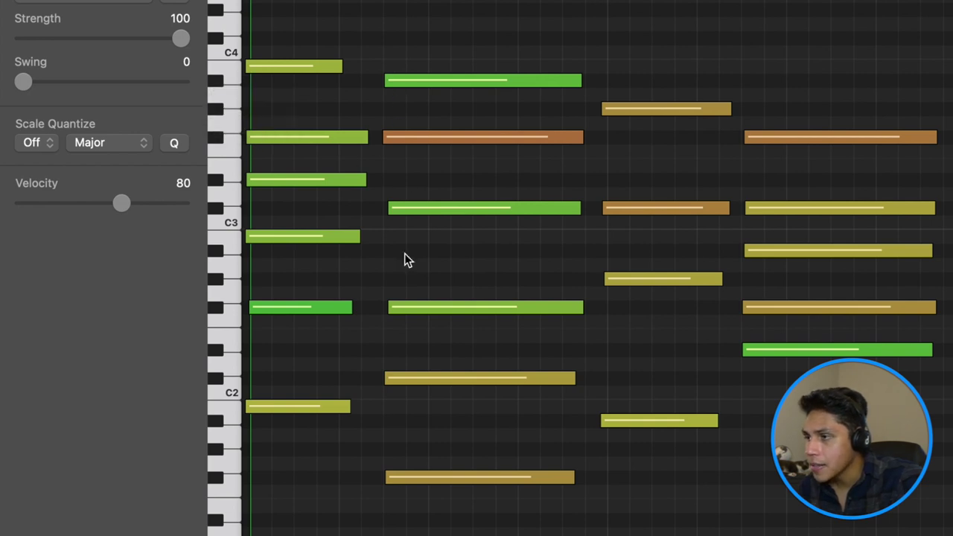
pyautogui.moveTo(404, 313)
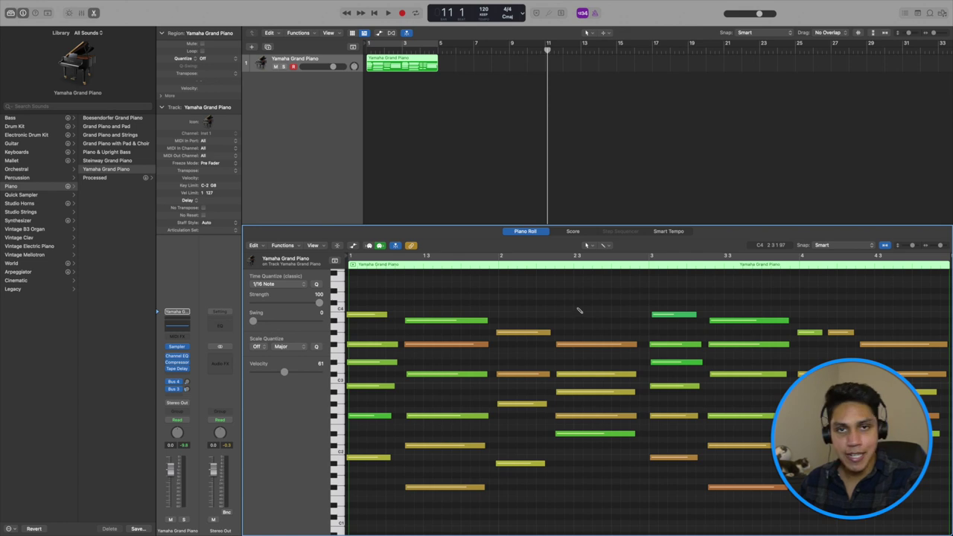
# Select all notes in the piano region and quantize their timing to 1/16 Note.
pyautogui.press('super+a')
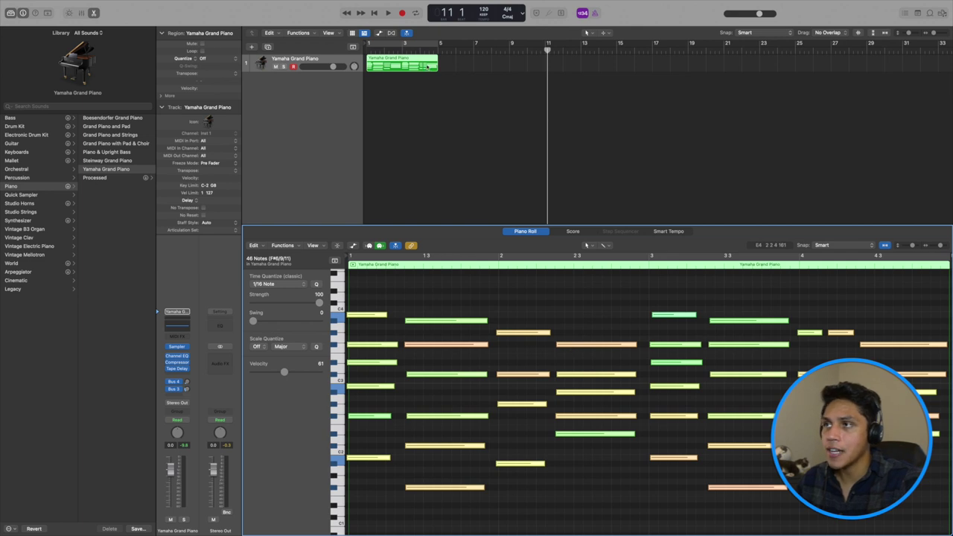
pyautogui.scroll(-1, 398, 298)
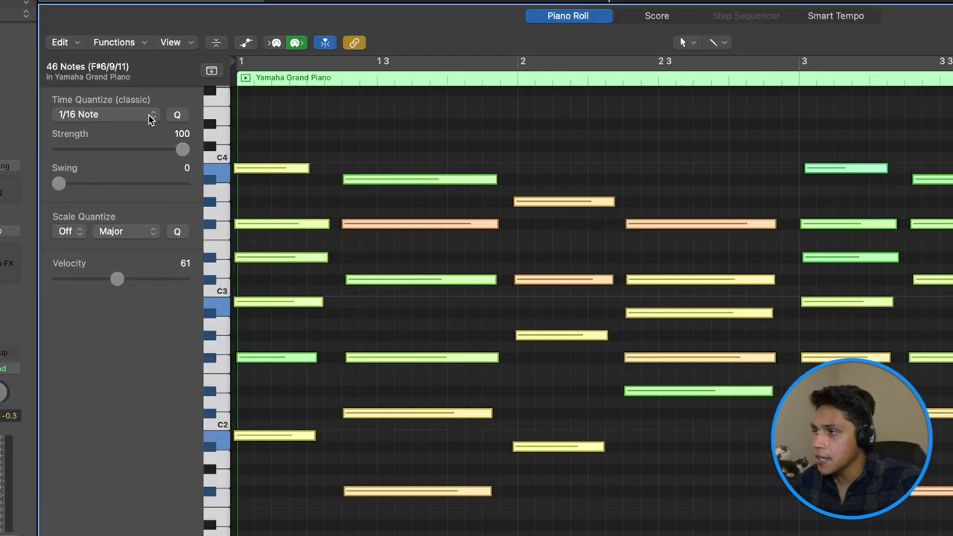
pyautogui.click(301, 284)
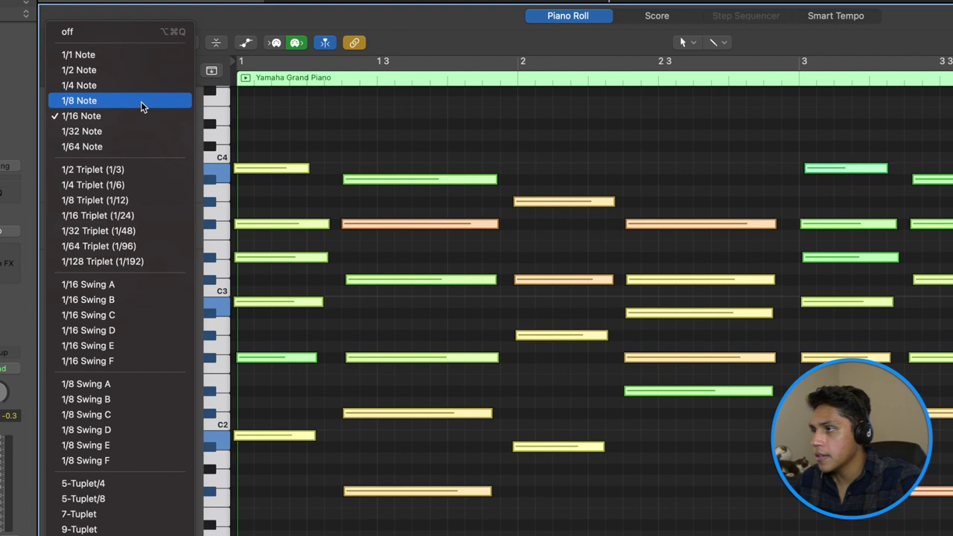
pyautogui.click(140, 119)
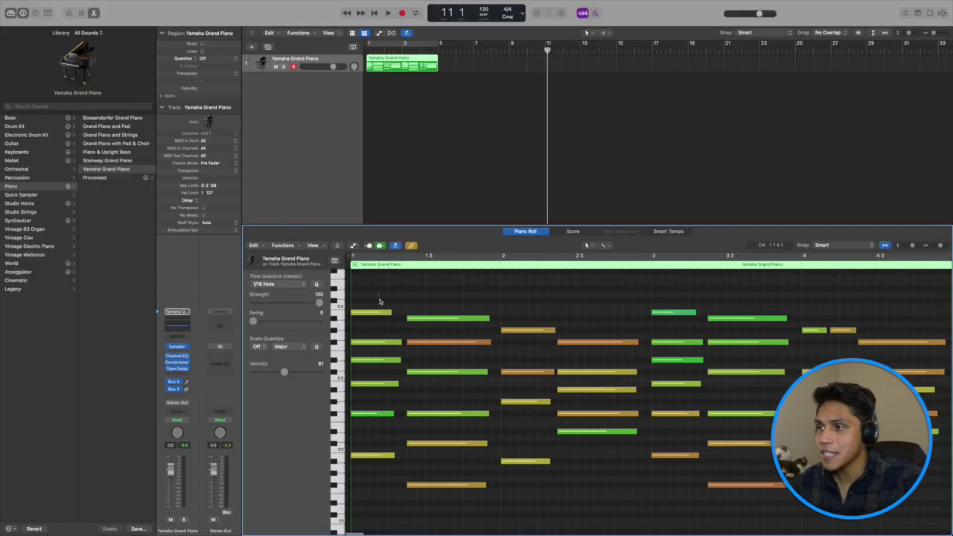
# Select all notes in the piano region again and set their Time Quantize to 1/4 Note.
pyautogui.click(354, 114)
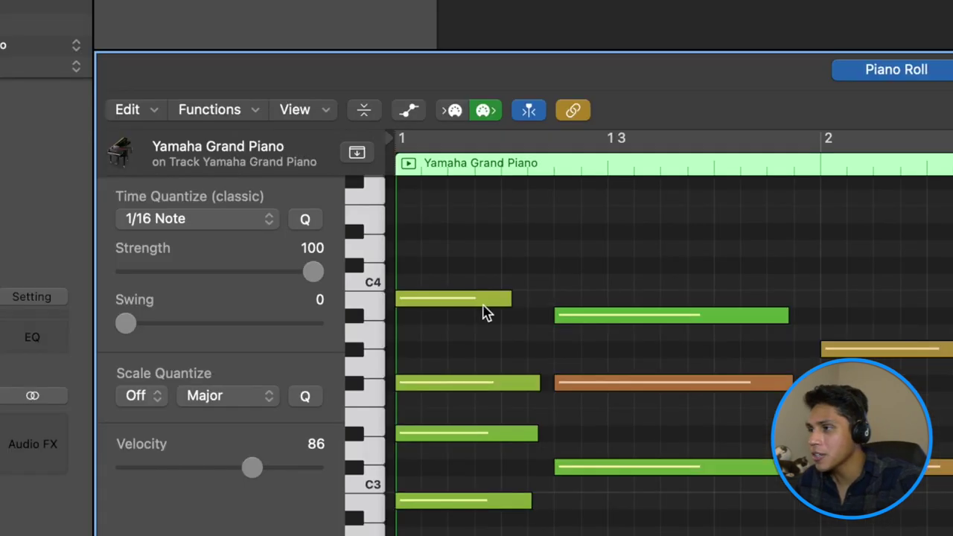
pyautogui.click(380, 312)
pyautogui.press('super+a')
pyautogui.click(303, 284)
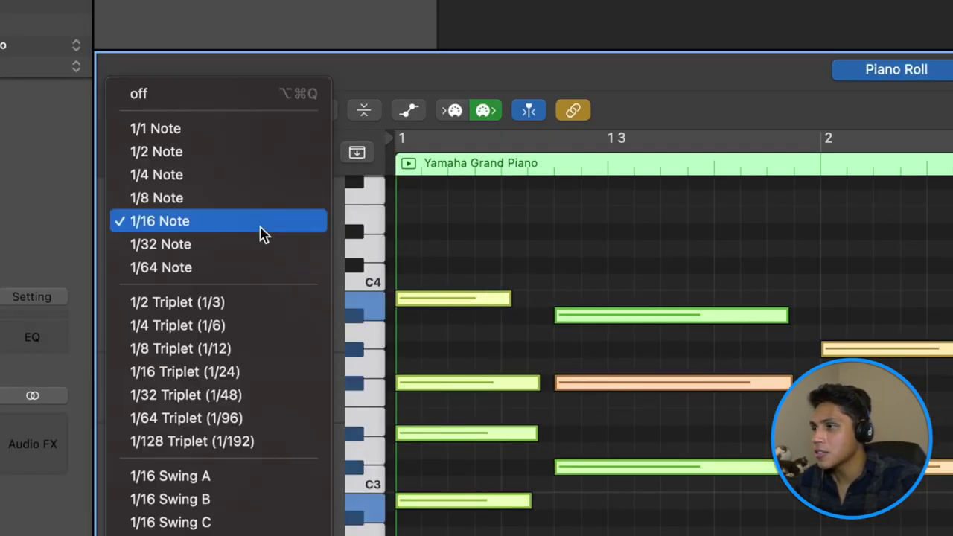
pyautogui.click(255, 179)
pyautogui.hscroll(-1, 419, 374)
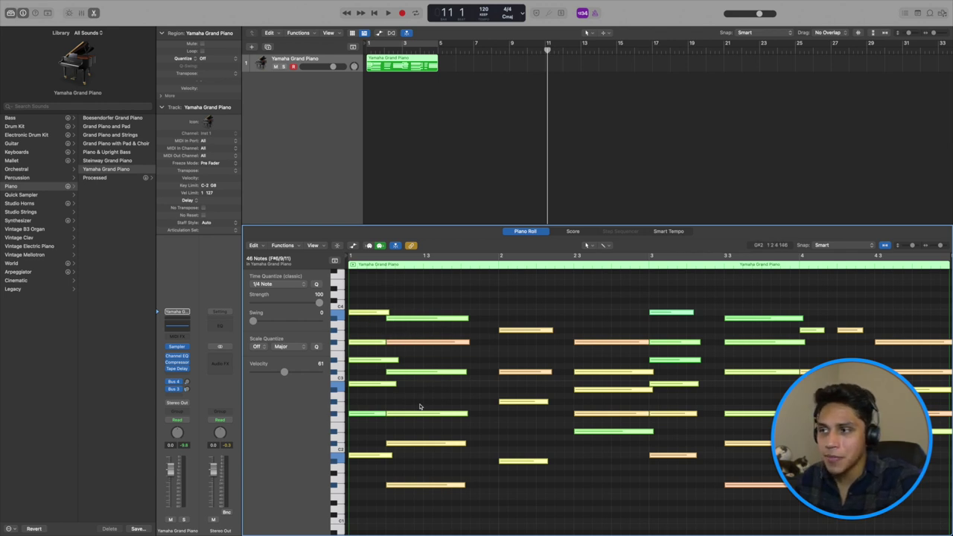
# Try Time Quantize values of 1/8 Note and 1/16 Note on the selected piano notes, ending on 1/8 Note.
pyautogui.click(292, 285)
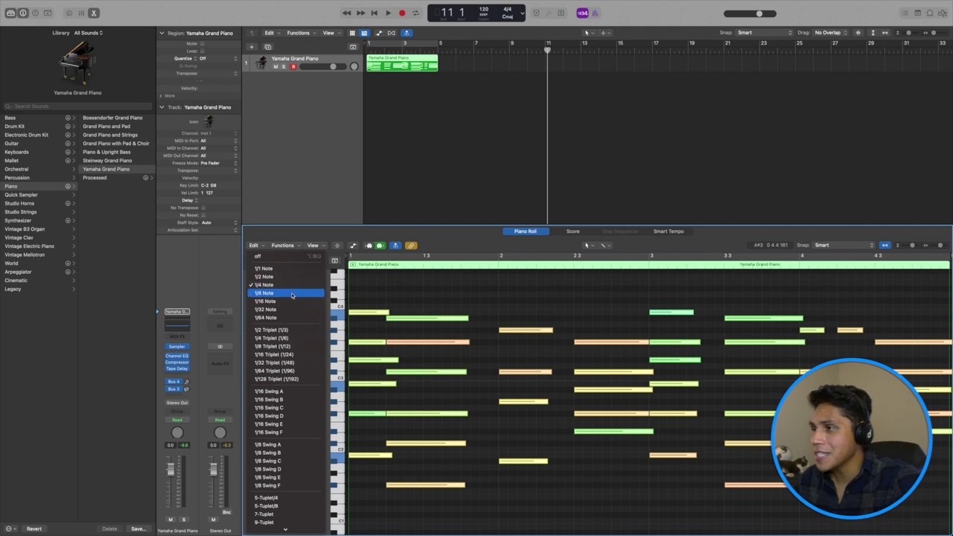
pyautogui.click(292, 293)
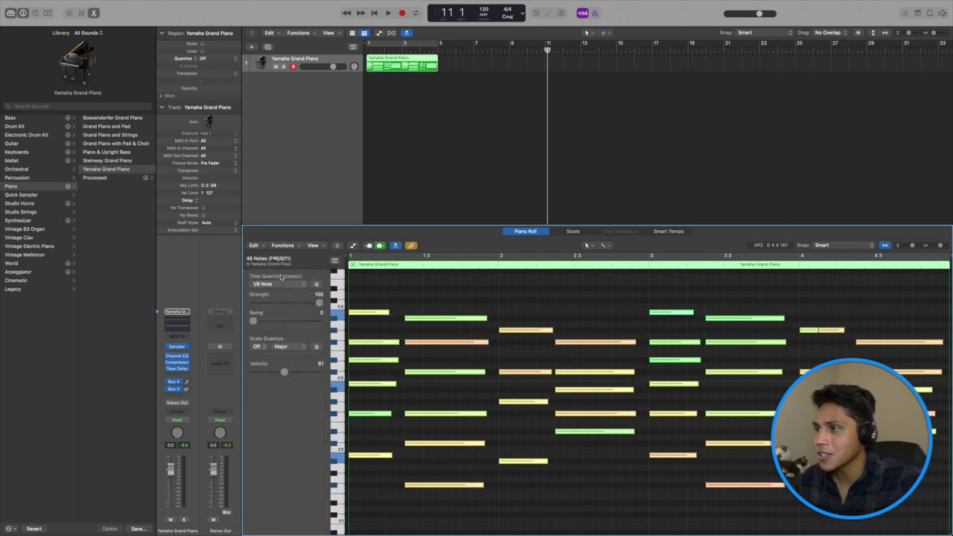
pyautogui.click(278, 280)
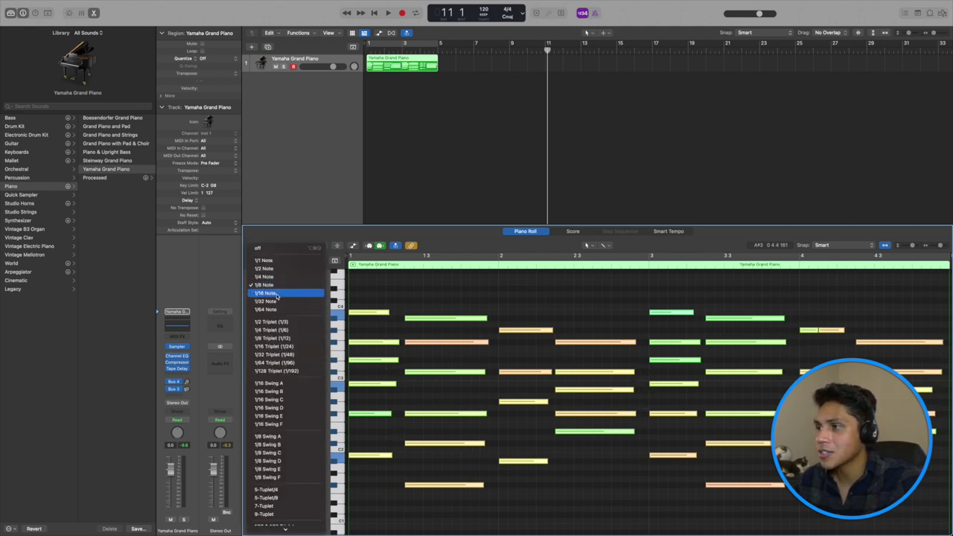
pyautogui.click(277, 293)
pyautogui.click(277, 284)
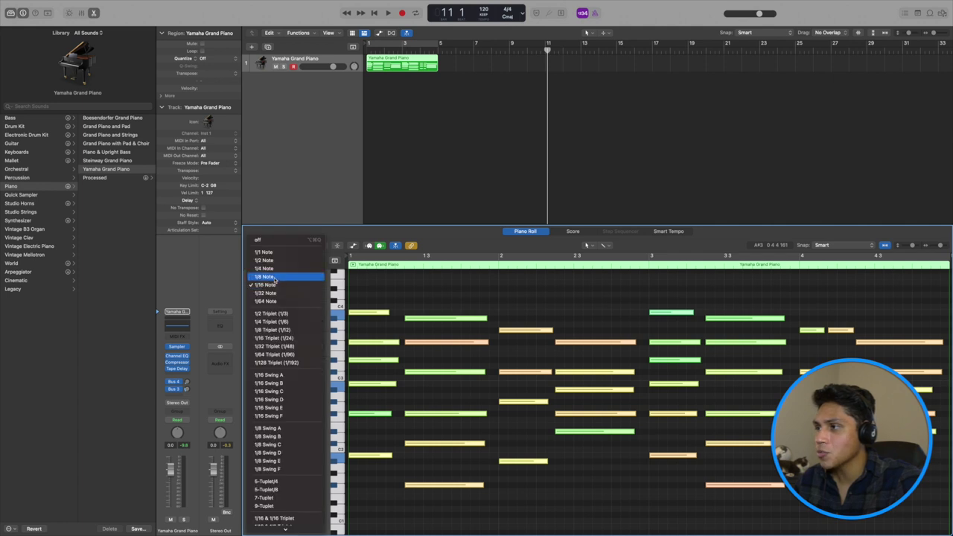
pyautogui.click(277, 276)
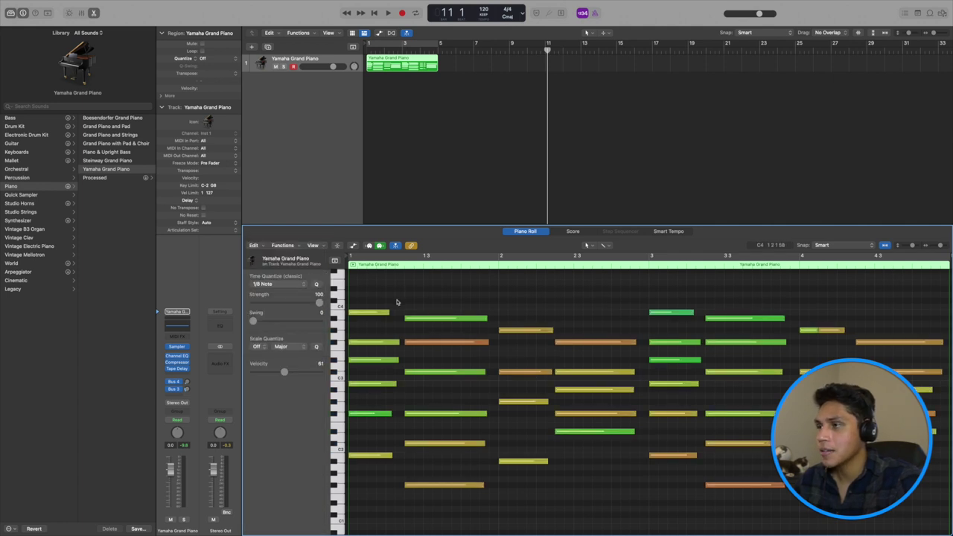
# Quantize the piano notes to 1/16 Note and play the region from the start.
pyautogui.click(278, 283)
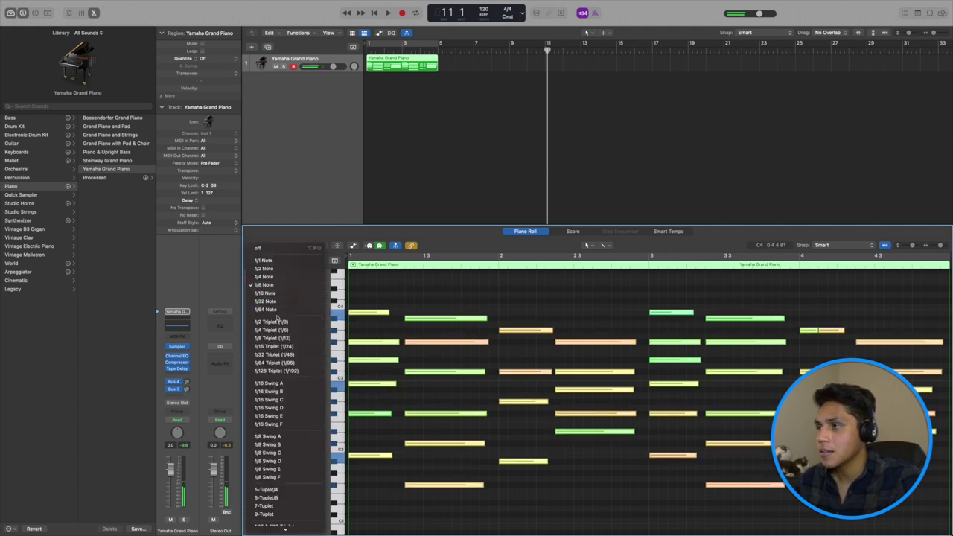
pyautogui.click(275, 295)
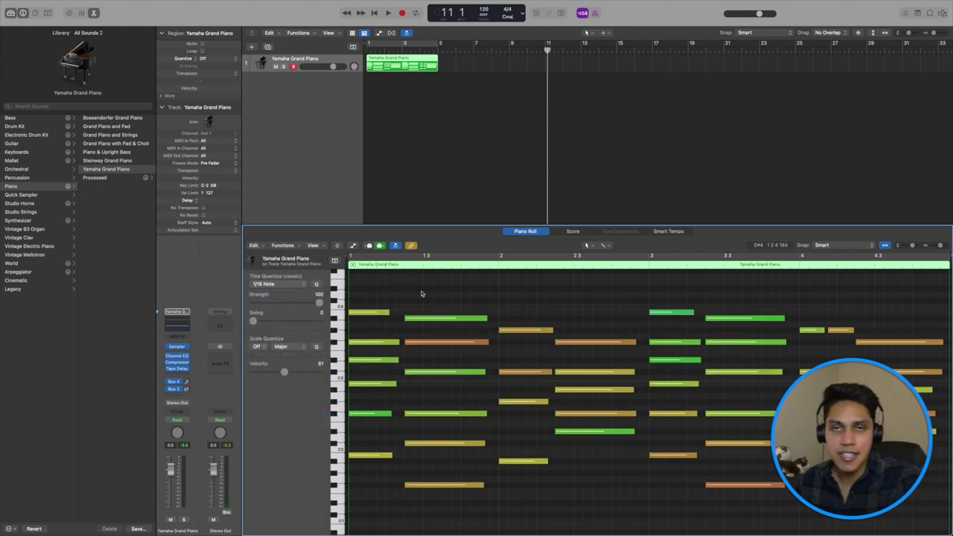
pyautogui.press('Return')
pyautogui.press('space')
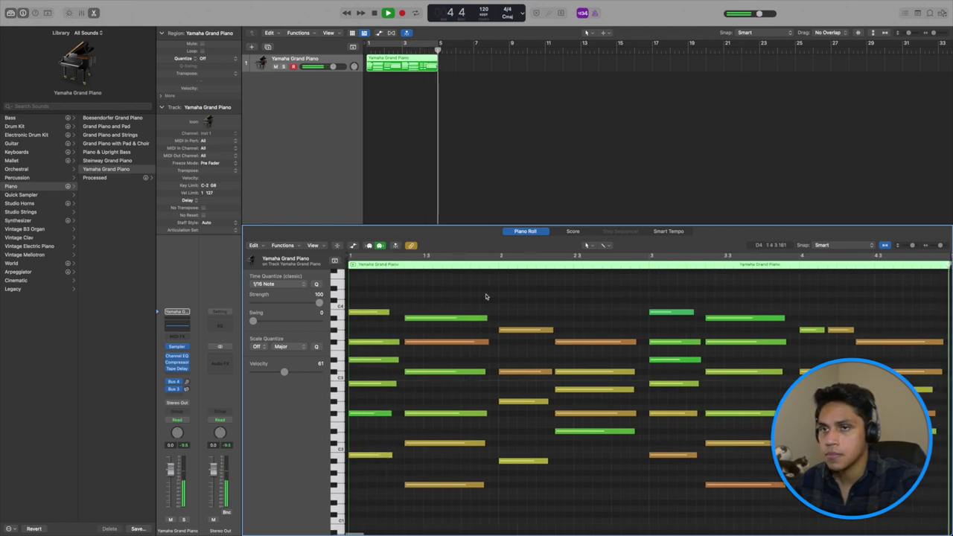
pyautogui.press('space')
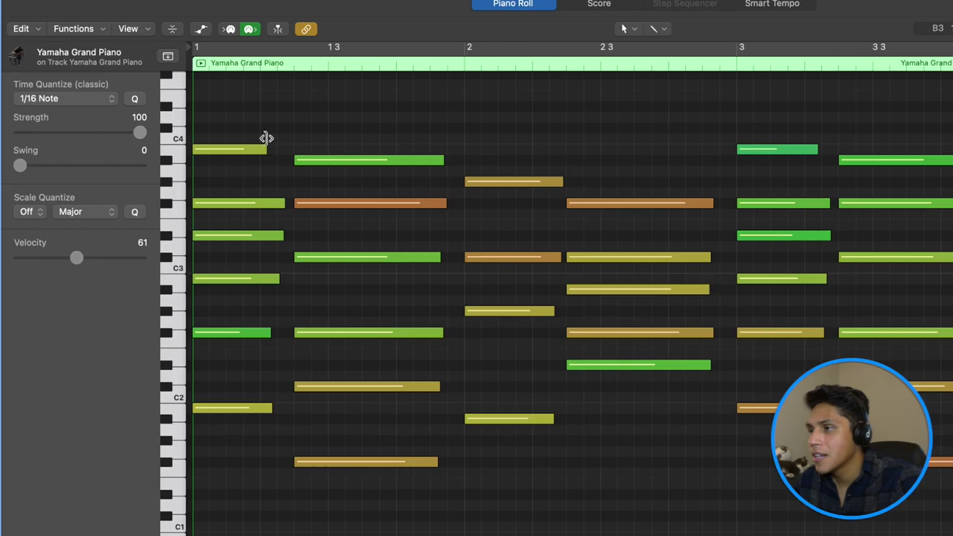
# Lengthen each note of the first chord in bar 1 to end just before the second chord.
pyautogui.moveTo(264, 153); pyautogui.dragTo(284, 152)
pyautogui.click(285, 203)
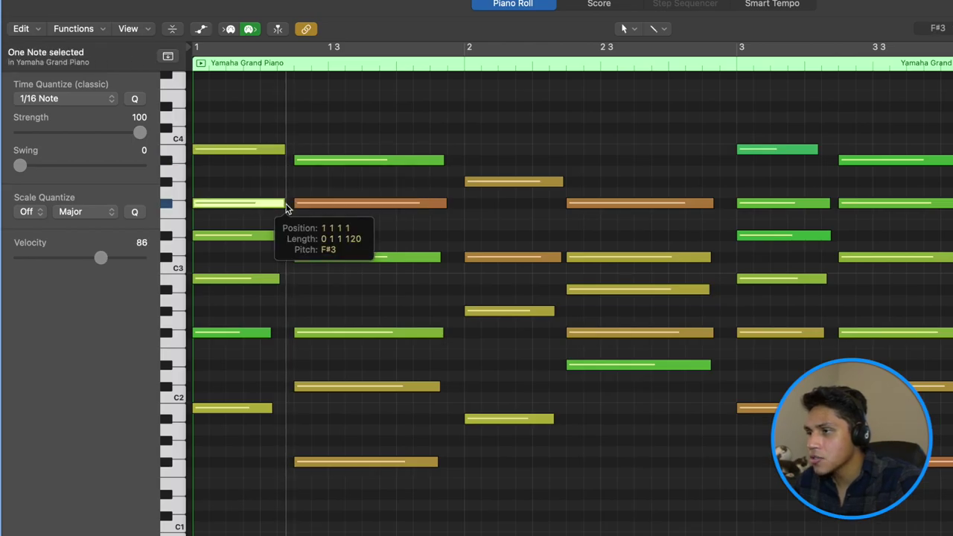
pyautogui.moveTo(282, 237); pyautogui.dragTo(289, 237)
pyautogui.moveTo(278, 279); pyautogui.dragTo(287, 279)
pyautogui.moveTo(270, 334); pyautogui.dragTo(286, 335)
pyautogui.moveTo(272, 409); pyautogui.dragTo(287, 416)
pyautogui.moveTo(278, 153); pyautogui.dragTo(288, 153)
# Lengthen the six notes of bar 1's second chord and the notes of both bar 2 chords to narrow the gaps after them.
pyautogui.moveTo(389, 129); pyautogui.dragTo(410, 517)
pyautogui.moveTo(438, 462); pyautogui.dragTo(450, 470)
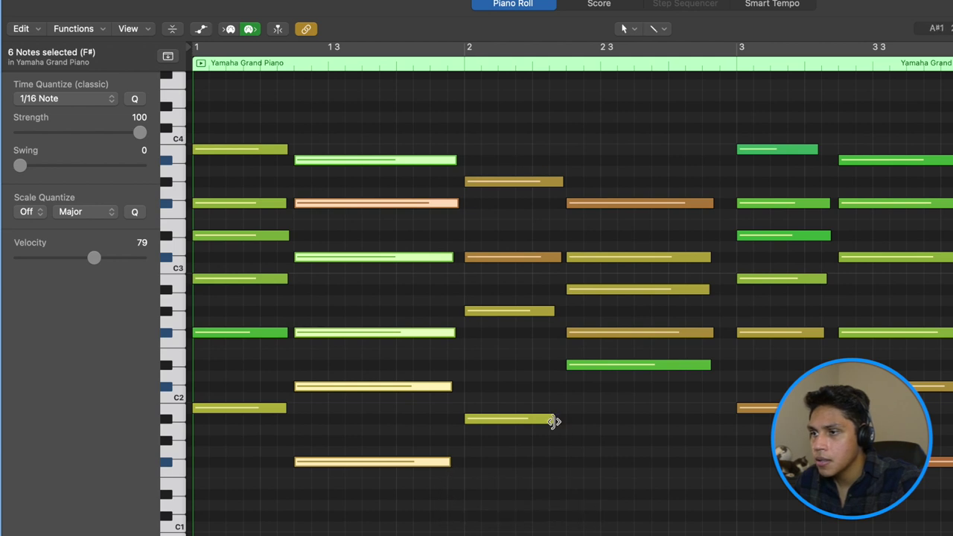
pyautogui.moveTo(553, 419); pyautogui.dragTo(559, 393)
pyautogui.moveTo(554, 310); pyautogui.dragTo(557, 310)
pyautogui.moveTo(689, 162); pyautogui.dragTo(688, 400)
pyautogui.moveTo(712, 207); pyautogui.dragTo(730, 207)
# Lengthen the notes of both chords in bar 3 so each nearly reaches the chord that follows.
pyautogui.moveTo(818, 150); pyautogui.dragTo(830, 151)
pyautogui.moveTo(498, 151); pyautogui.dragTo(500, 150)
pyautogui.moveTo(495, 279); pyautogui.dragTo(506, 278)
pyautogui.moveTo(493, 333); pyautogui.dragTo(501, 336)
pyautogui.moveTo(491, 407); pyautogui.dragTo(501, 407)
pyautogui.moveTo(630, 503); pyautogui.dragTo(625, 122)
pyautogui.moveTo(649, 159); pyautogui.dragTo(668, 161)
# Lengthen the final chord's notes in bar 4 toward the region's end and play the part from the start.
pyautogui.hscroll(5, 783, 192)
pyautogui.moveTo(745, 168); pyautogui.dragTo(752, 323)
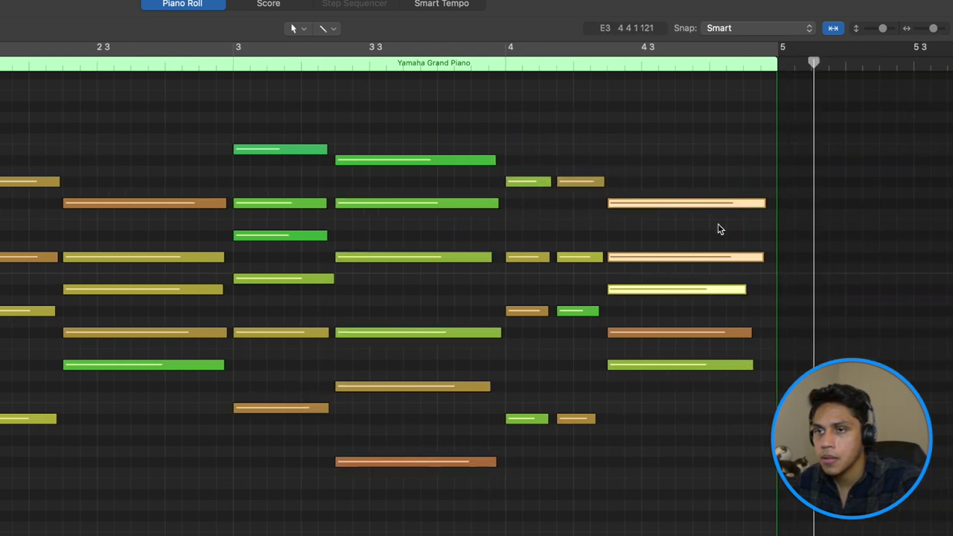
pyautogui.moveTo(702, 160); pyautogui.dragTo(700, 439)
pyautogui.moveTo(752, 365); pyautogui.dragTo(768, 365)
pyautogui.press('Return')
pyautogui.press('space')
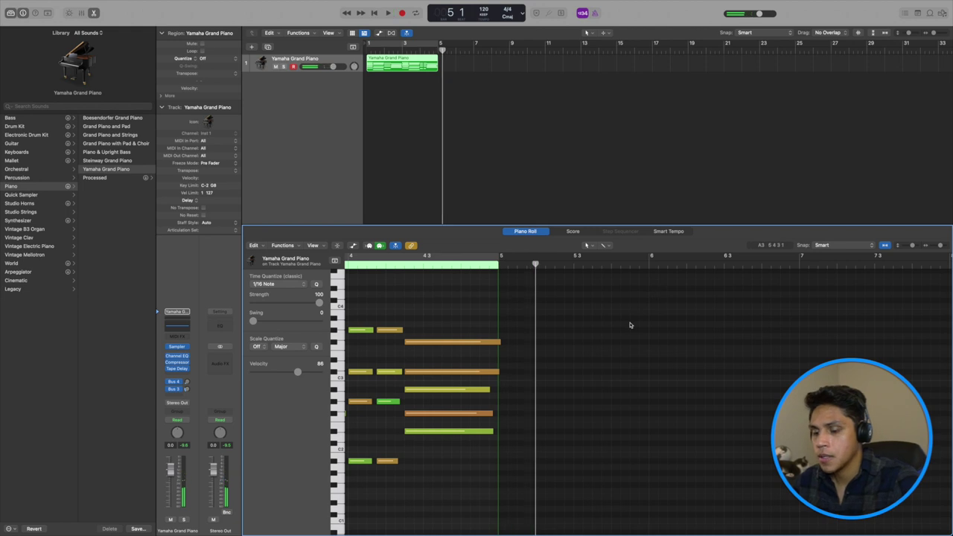
pyautogui.press('space')
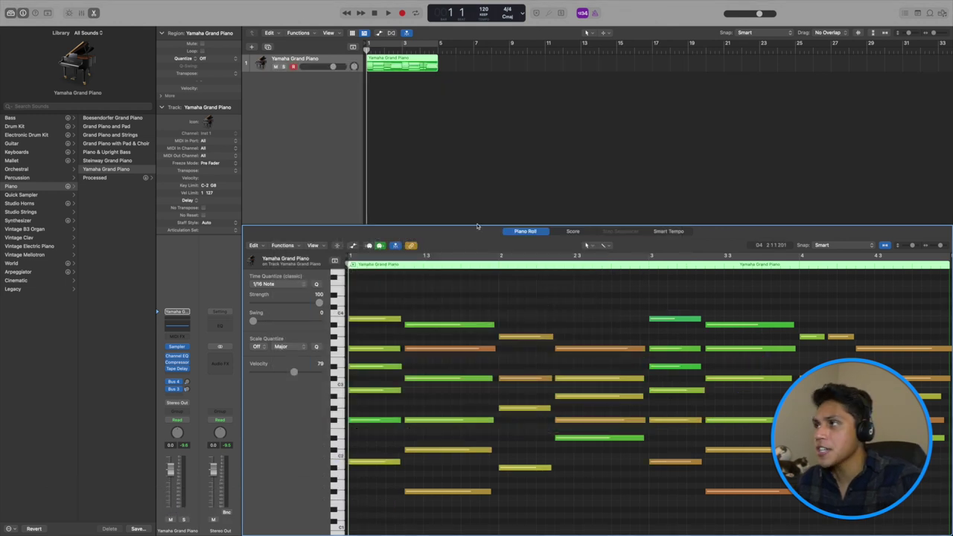
# Save the project as a package named "Youtube tutorial demo song" in its own folder under logic projects > new ideas on the LaCie drive.
pyautogui.moveTo(128, 4)
pyautogui.click(55, 4)
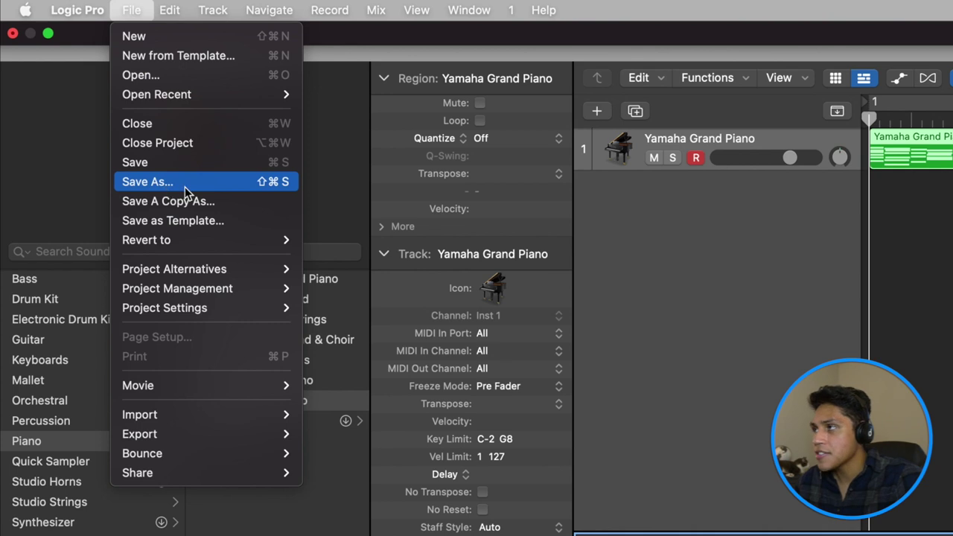
pyautogui.click(166, 186)
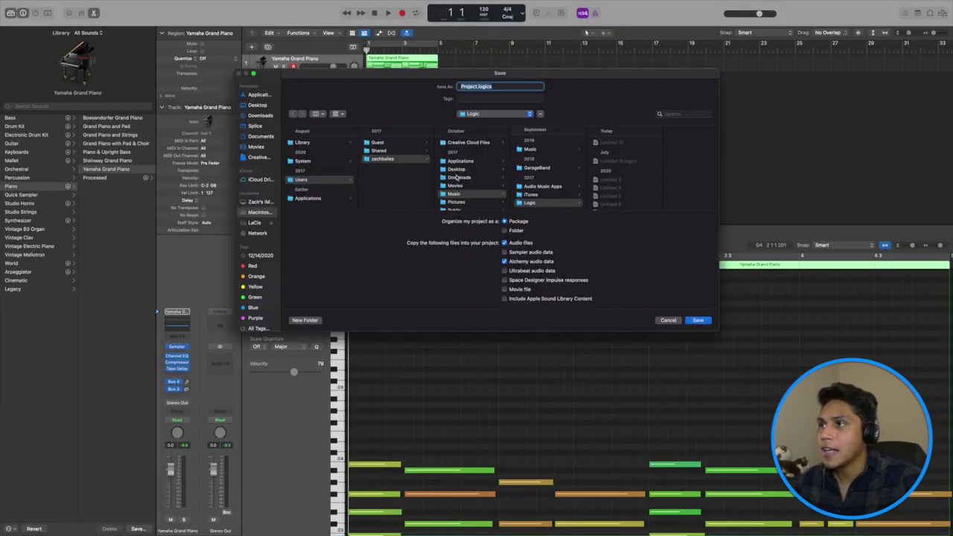
pyautogui.scroll(-3, 475, 184)
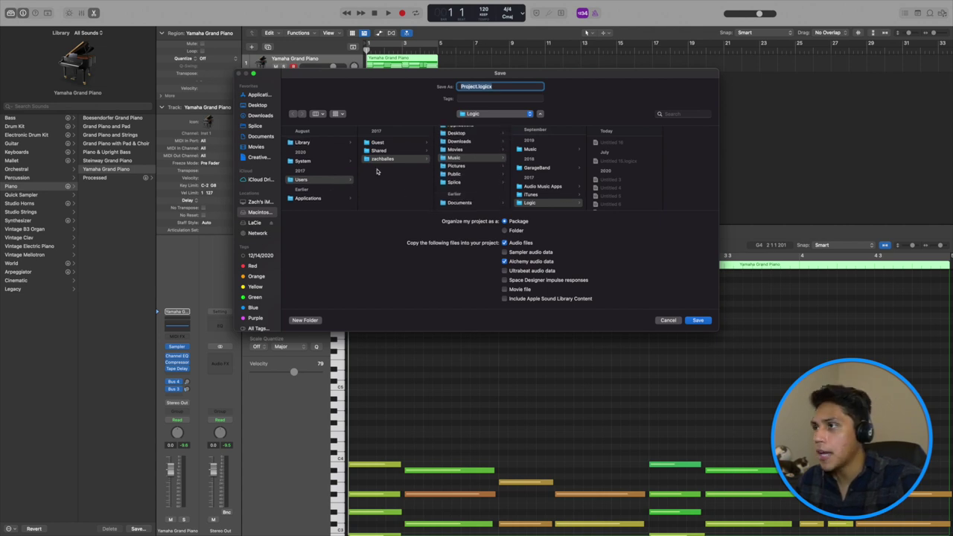
pyautogui.click(257, 225)
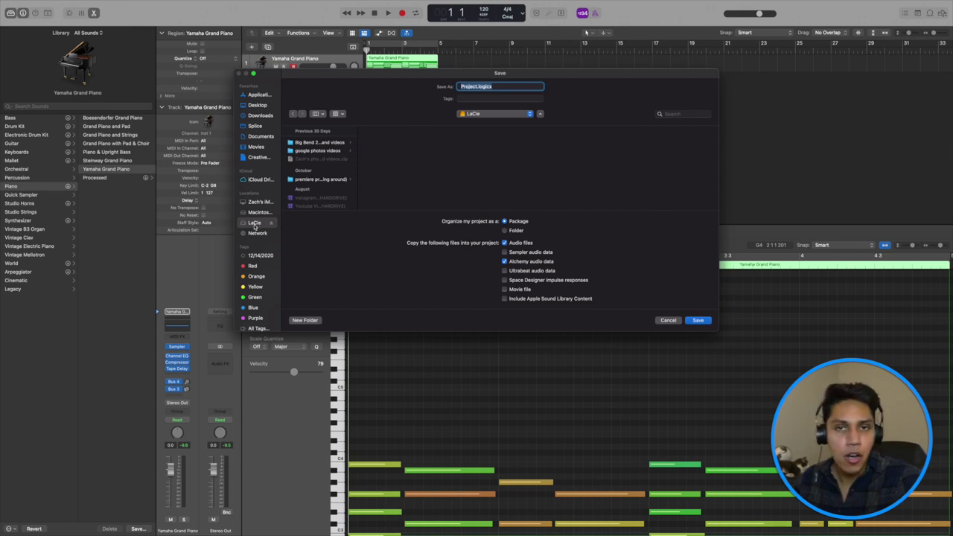
pyautogui.scroll(-5, 312, 184)
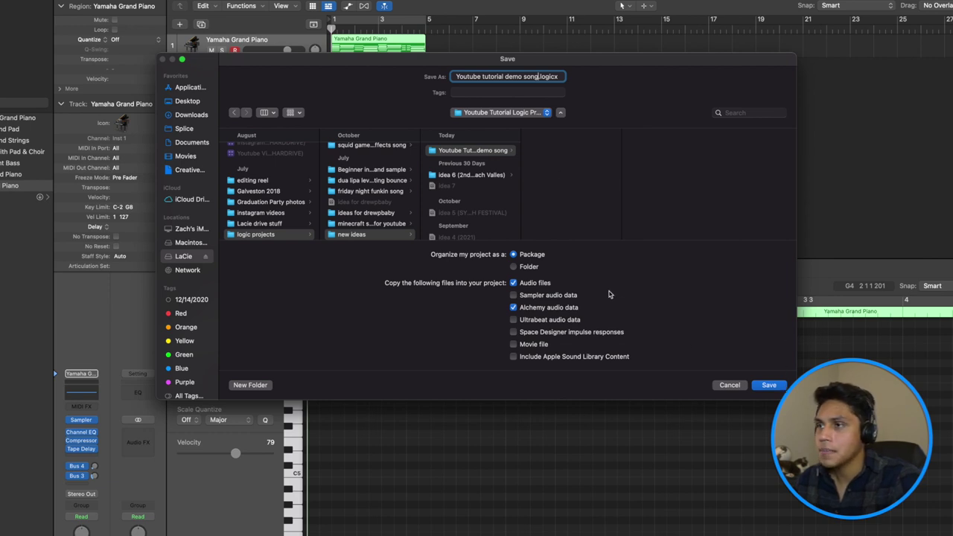
pyautogui.click(778, 387)
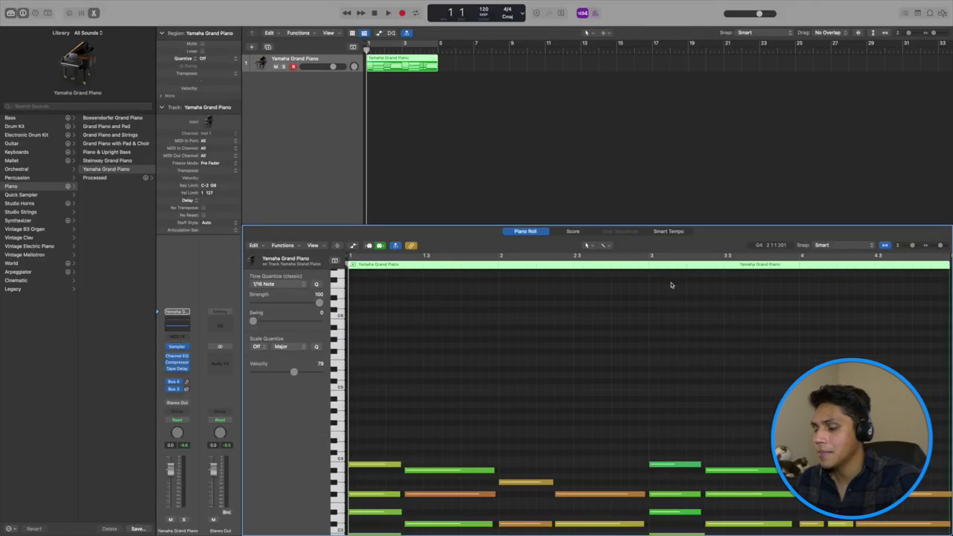
# Save the project again and hide the Piano Roll to leave only the Tracks area.
pyautogui.press('p')
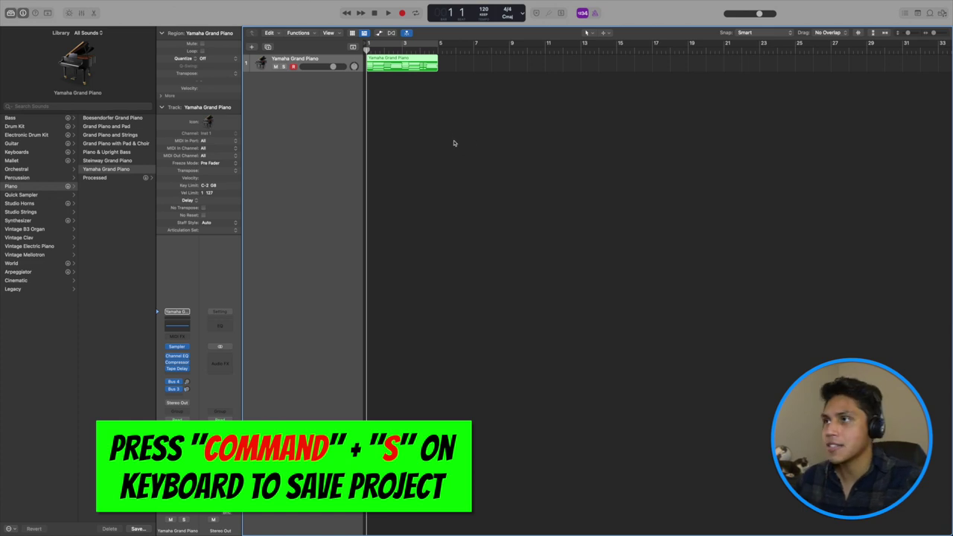
pyautogui.press('super+s')
pyautogui.press('p')
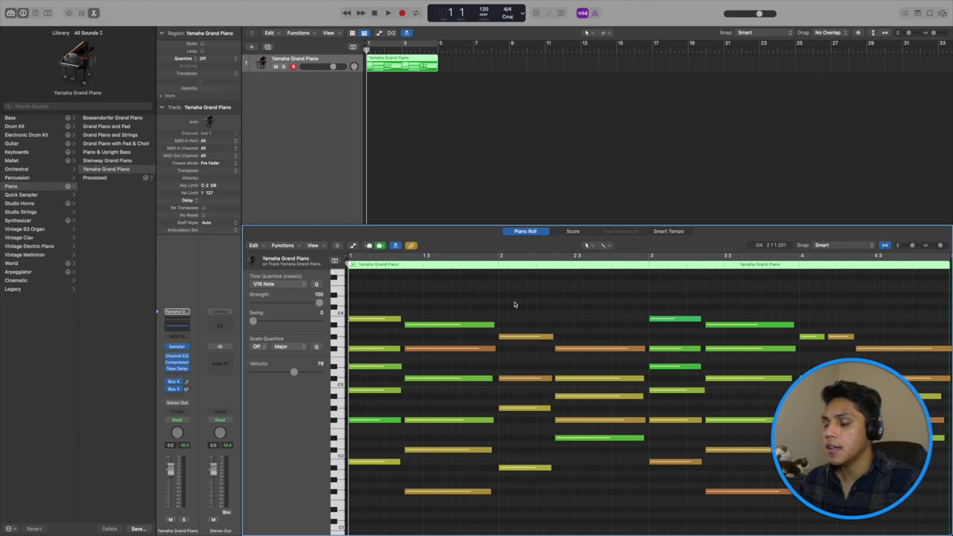
pyautogui.press('p')
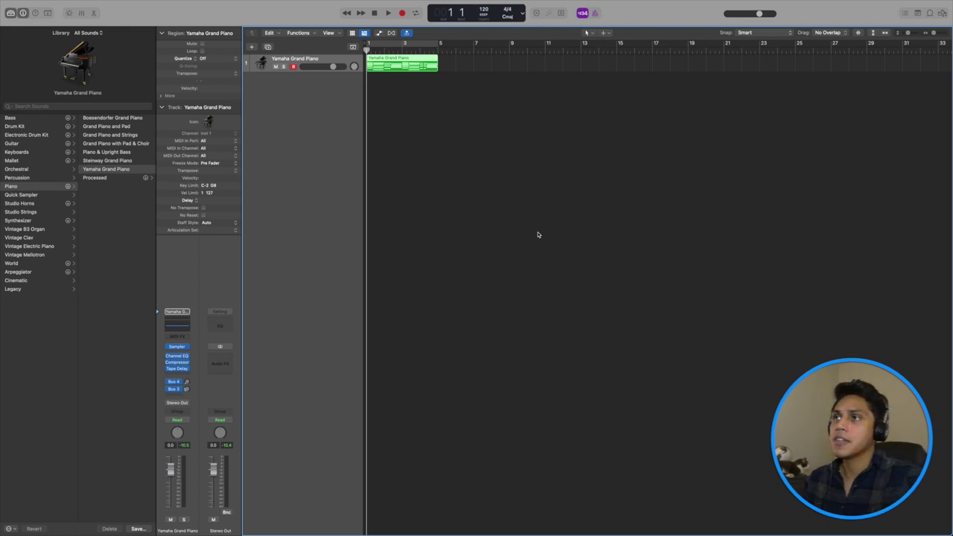
# View the piano region at different horizontal and vertical zoom levels in the Tracks area.
pyautogui.click(934, 34)
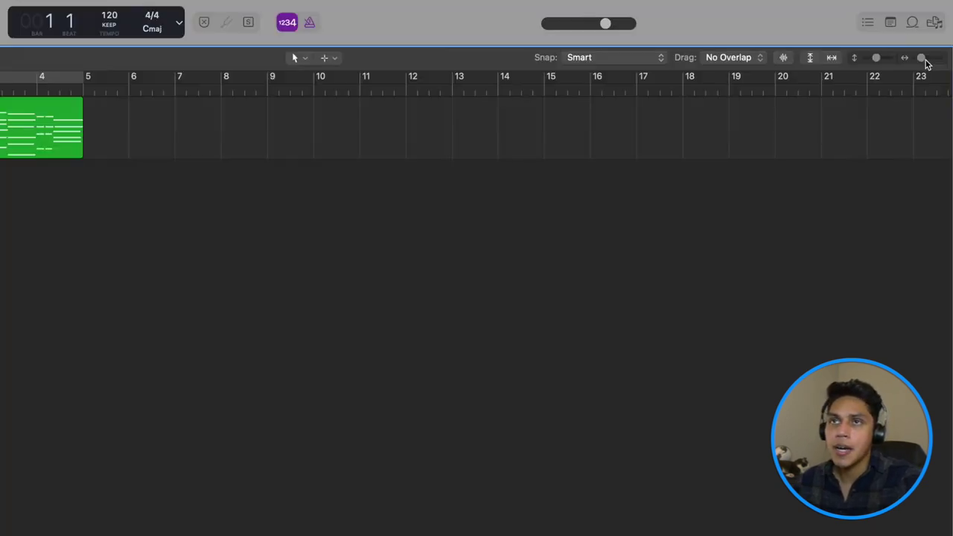
pyautogui.moveTo(935, 35); pyautogui.dragTo(932, 63)
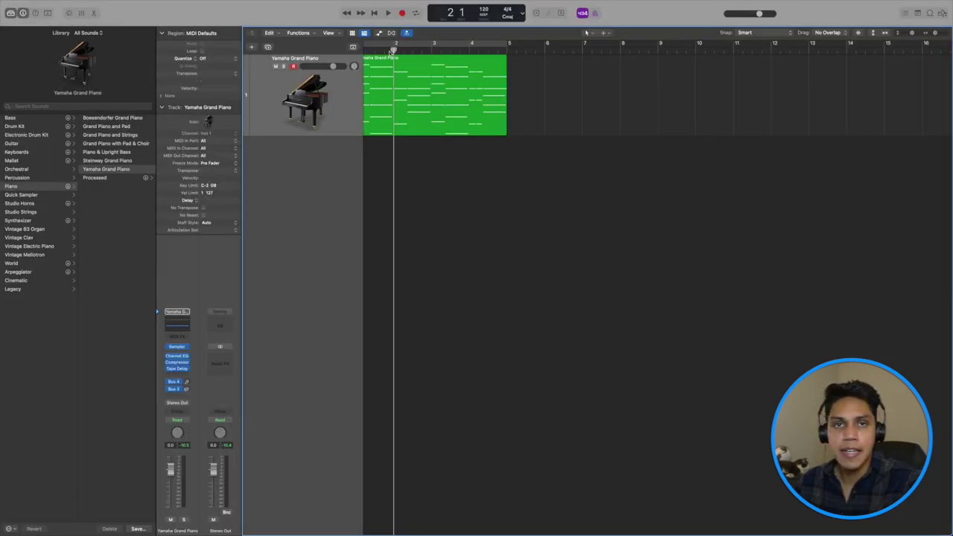
pyautogui.press('super+Left')
pyautogui.press('super+Left')
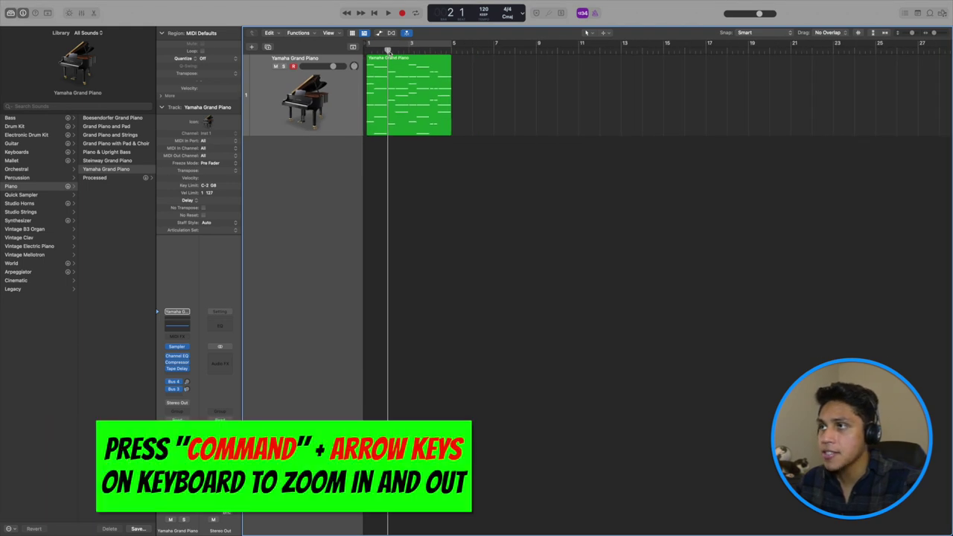
pyautogui.press('super+Up')
pyautogui.press('super+Up')
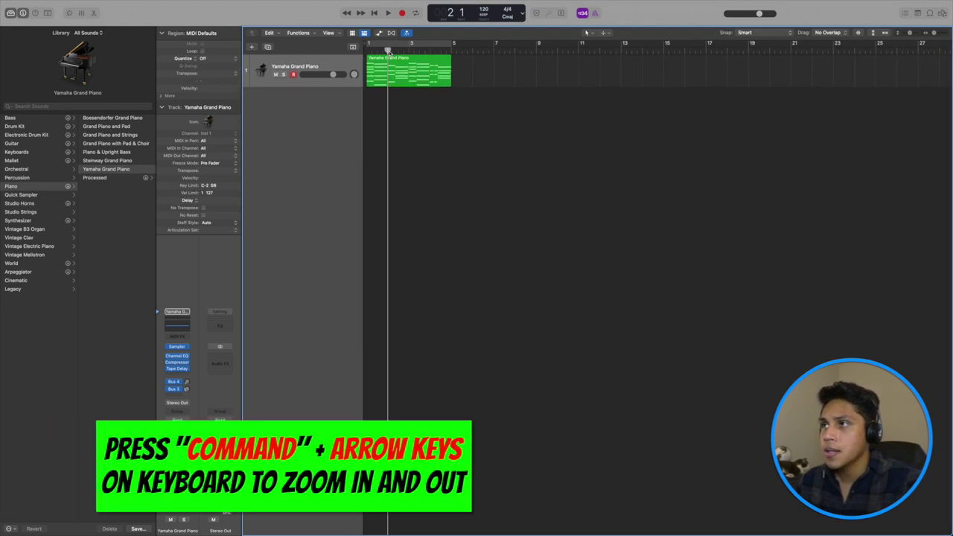
pyautogui.press('super+Down')
pyautogui.press('super+Right')
pyautogui.press('super+Left')
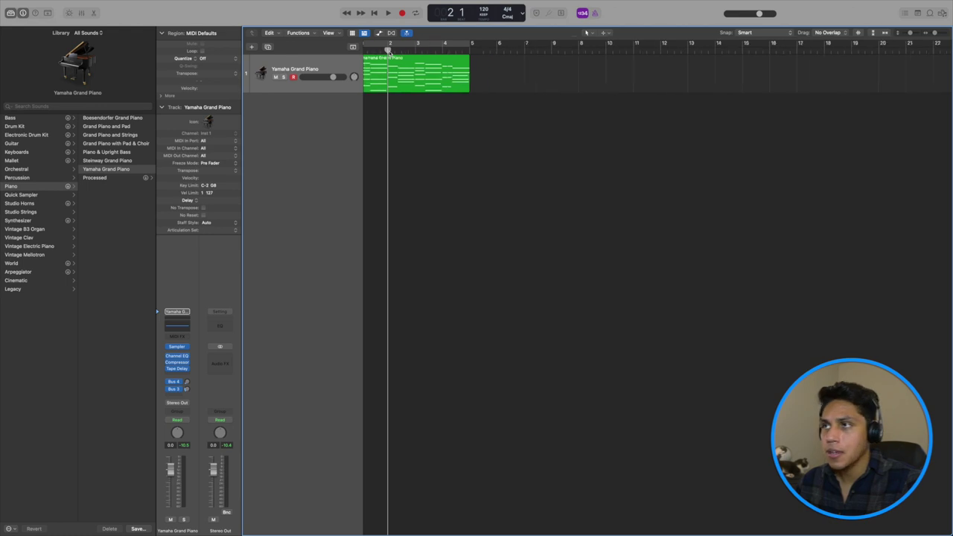
pyautogui.press('super+Left')
pyautogui.press('super+Up')
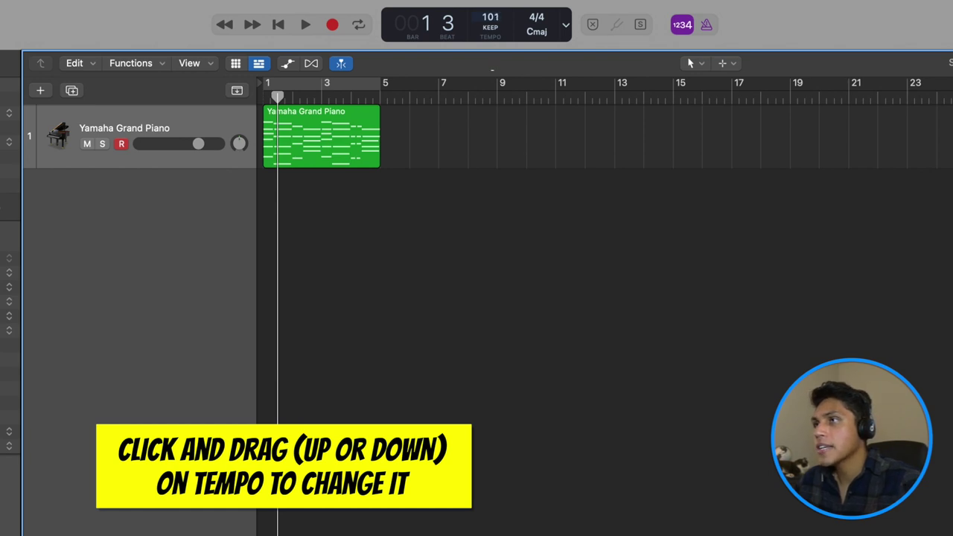
# Lower the project tempo to 100 and play the piano part from the start with automation view and solo switched off.
pyautogui.moveTo(490, 18); pyautogui.dragTo(492, 72)
pyautogui.press('Return')
pyautogui.press('space')
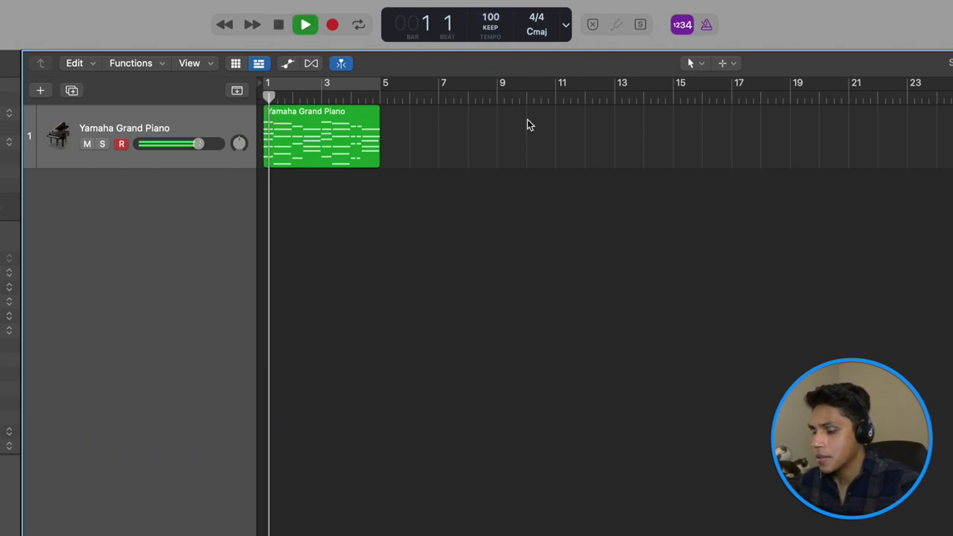
pyautogui.press('a')
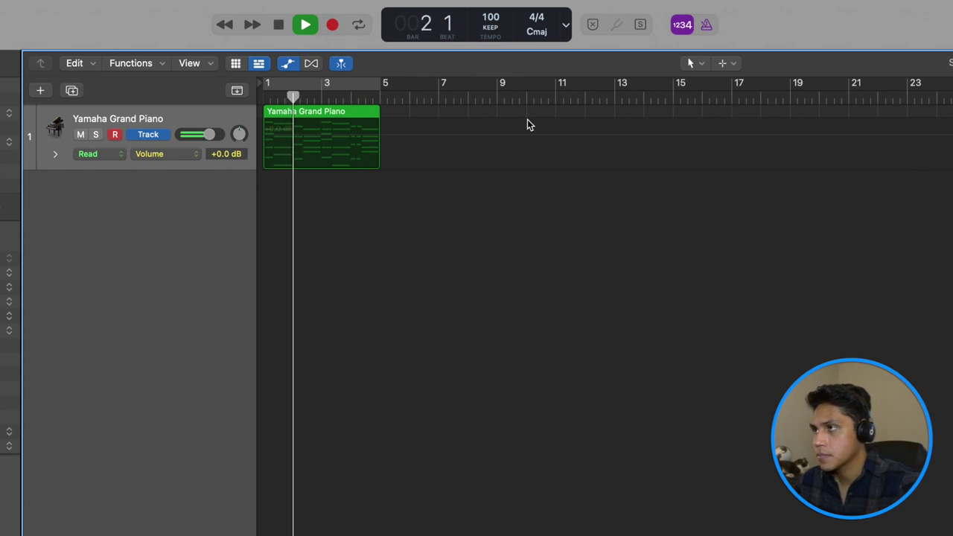
pyautogui.press('s')
pyautogui.press('a')
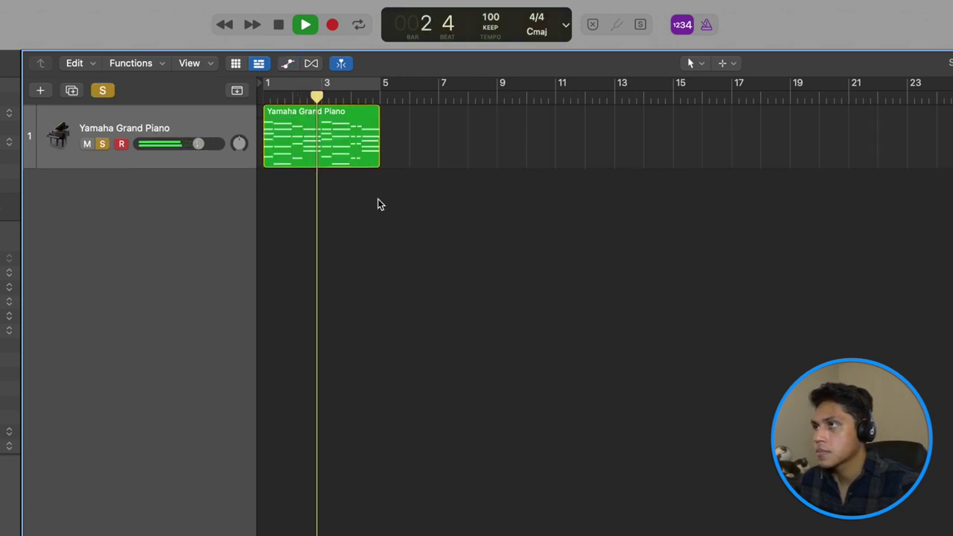
pyautogui.click(104, 92)
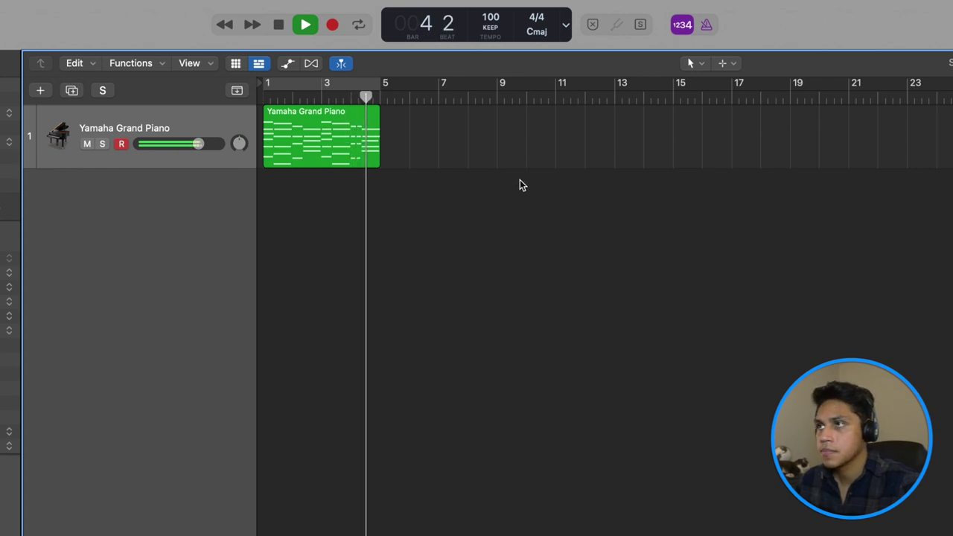
pyautogui.press('space')
# Set the project tempo to 120 and play the piano part from the start.
pyautogui.moveTo(496, 23)
pyautogui.mouseDown()
pyautogui.moveTo(496, 2)
pyautogui.moveTo(493, 10)
pyautogui.mouseUp()
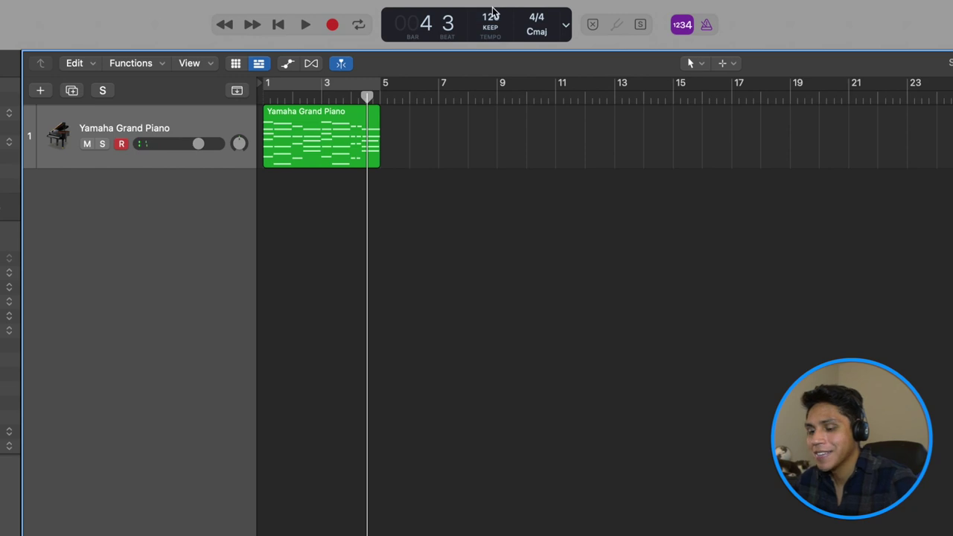
pyautogui.press('Return')
pyautogui.press('space')
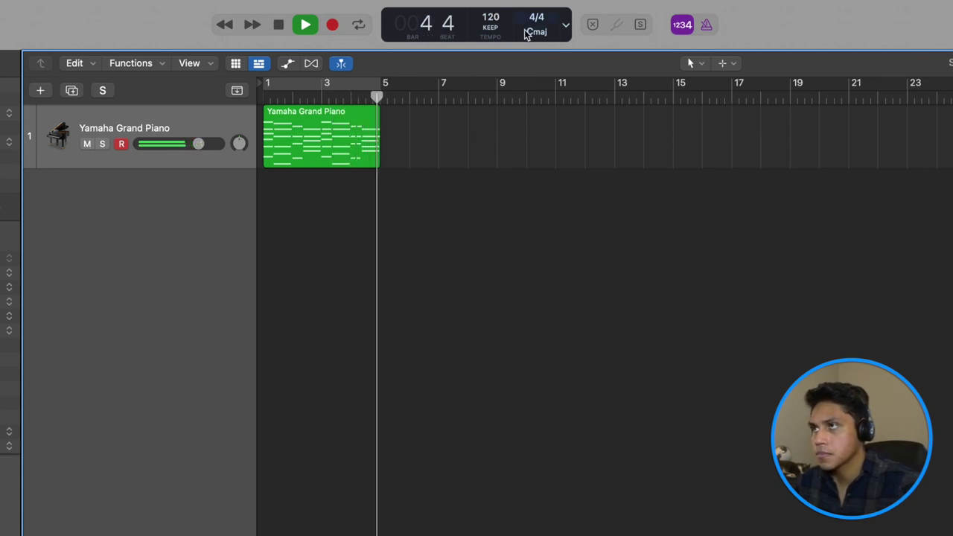
# Stop playback, lower the project tempo to 118 and play the piano part from the start.
pyautogui.press('space')
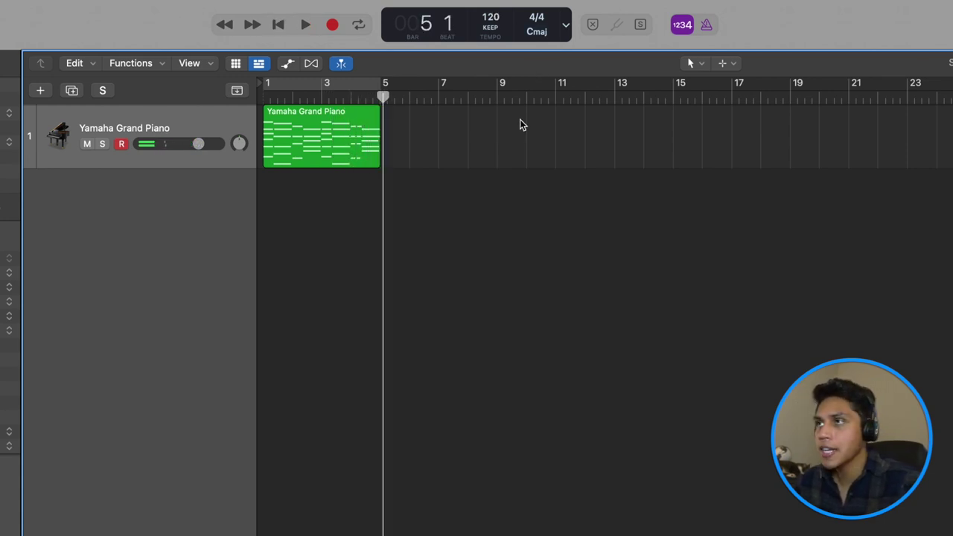
pyautogui.moveTo(503, 22); pyautogui.dragTo(503, 31)
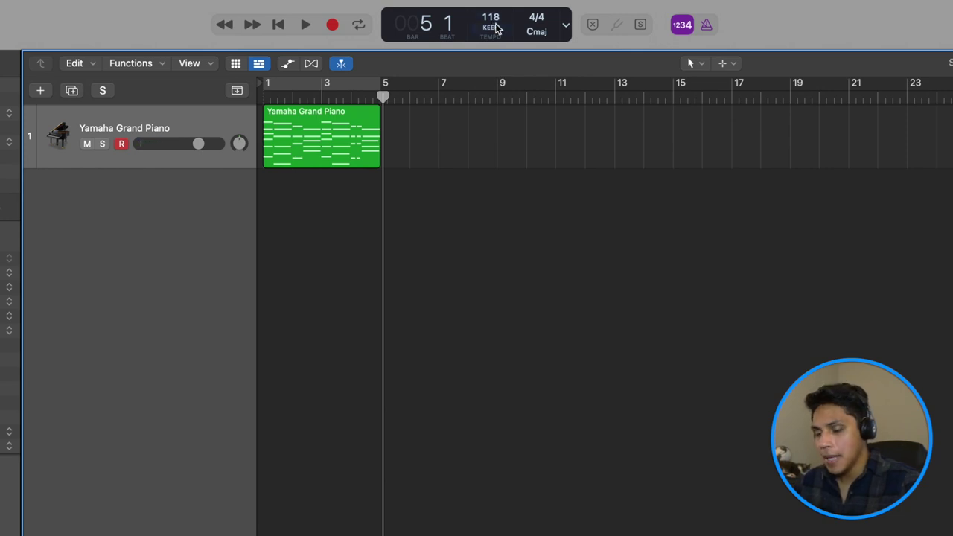
pyautogui.press('Return')
pyautogui.press('space')
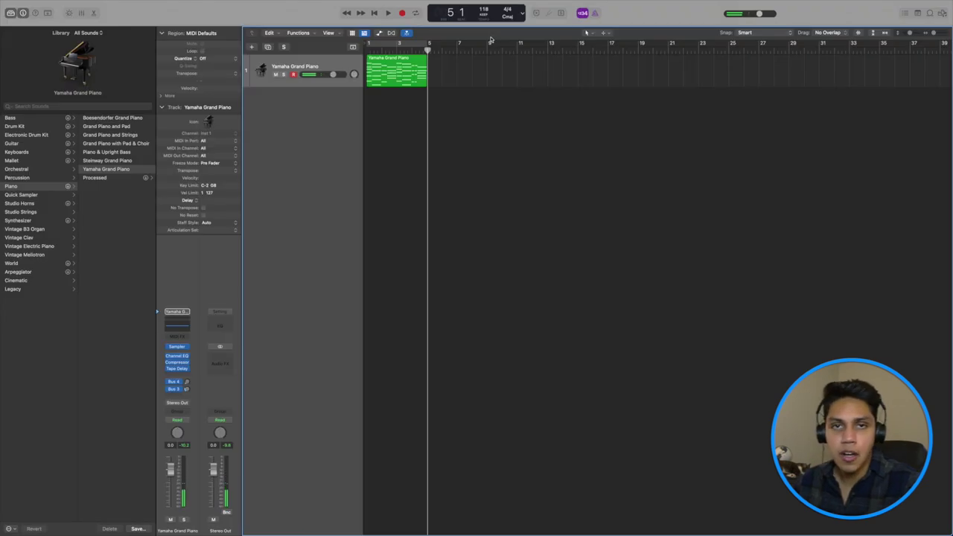
pyautogui.moveTo(493, 40)
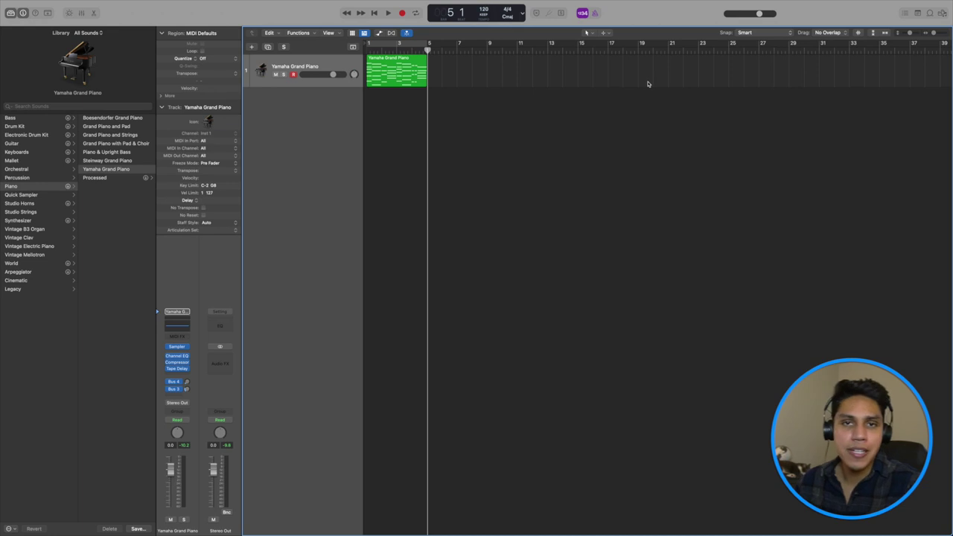
# Create one new software instrument track using the stereo Alchemy instrument.
pyautogui.press('z')
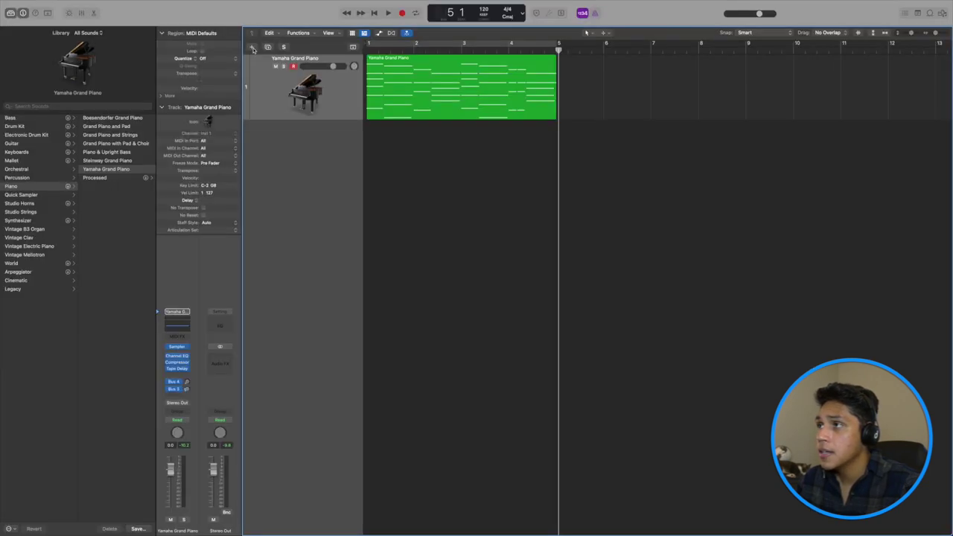
pyautogui.click(157, 103)
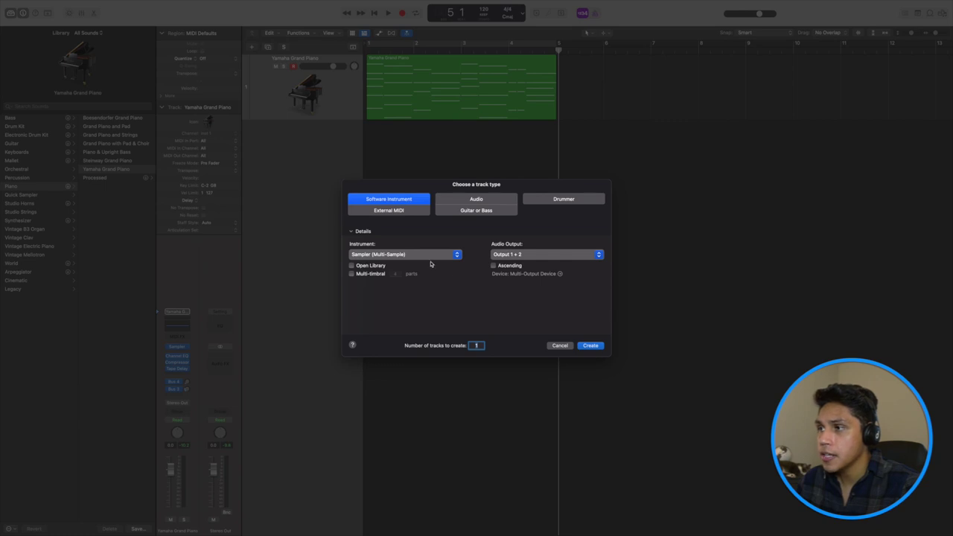
pyautogui.click(454, 256)
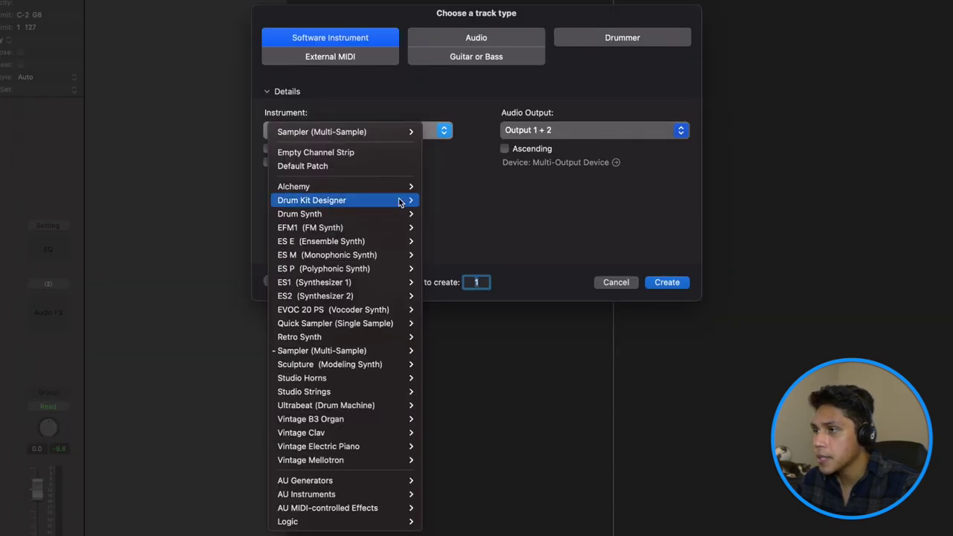
pyautogui.moveTo(393, 186)
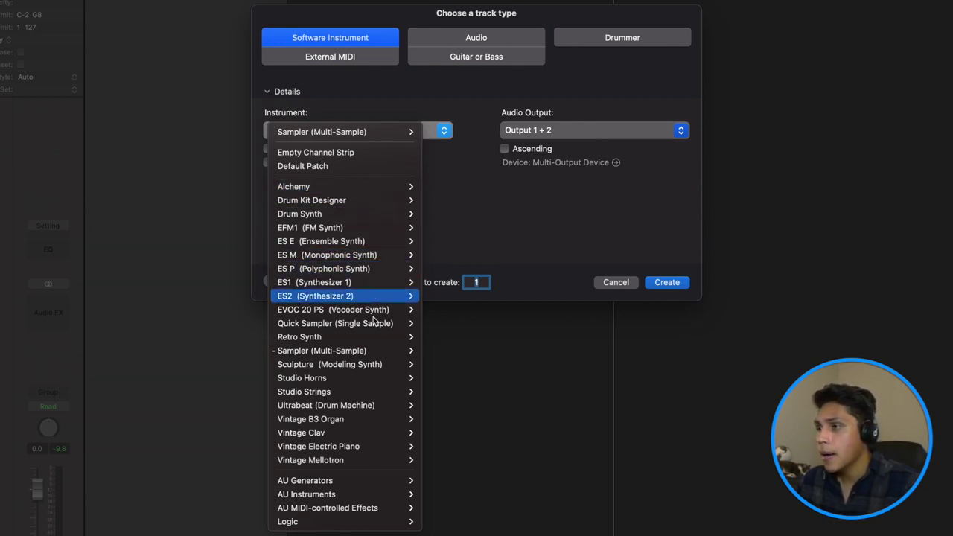
pyautogui.moveTo(371, 364)
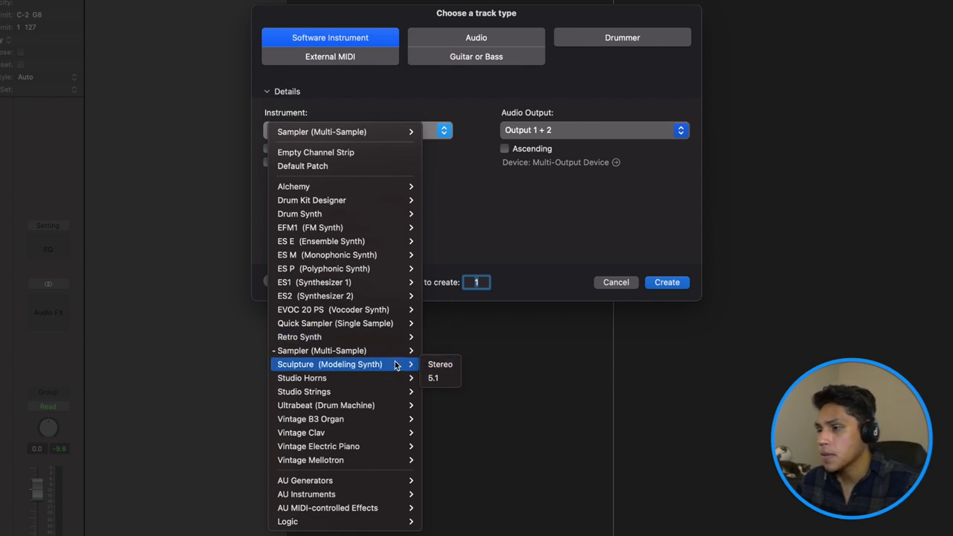
pyautogui.moveTo(393, 447)
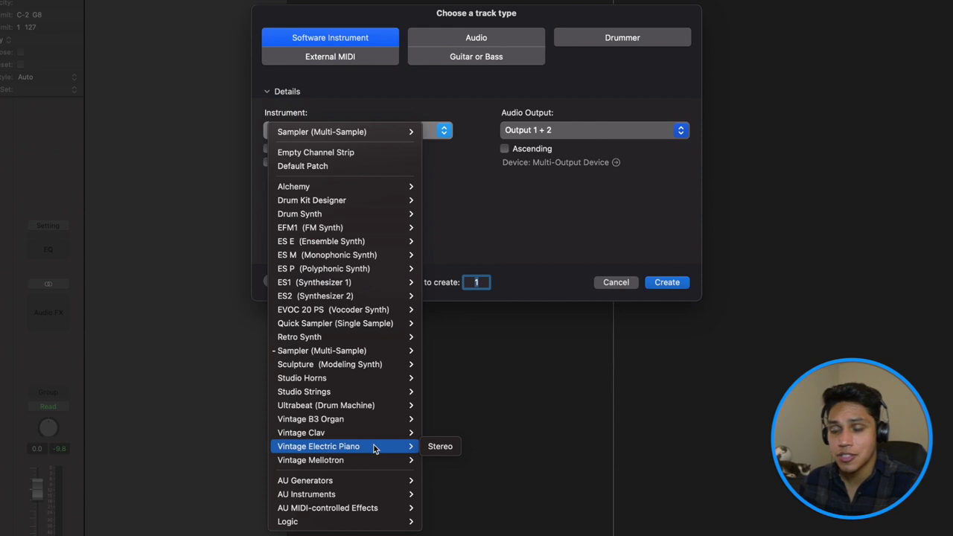
pyautogui.moveTo(411, 392)
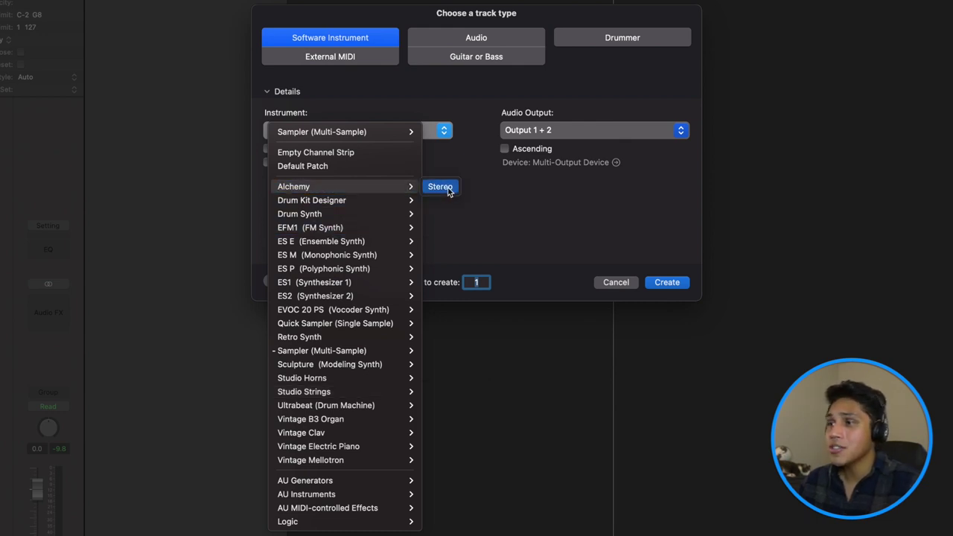
pyautogui.click(447, 188)
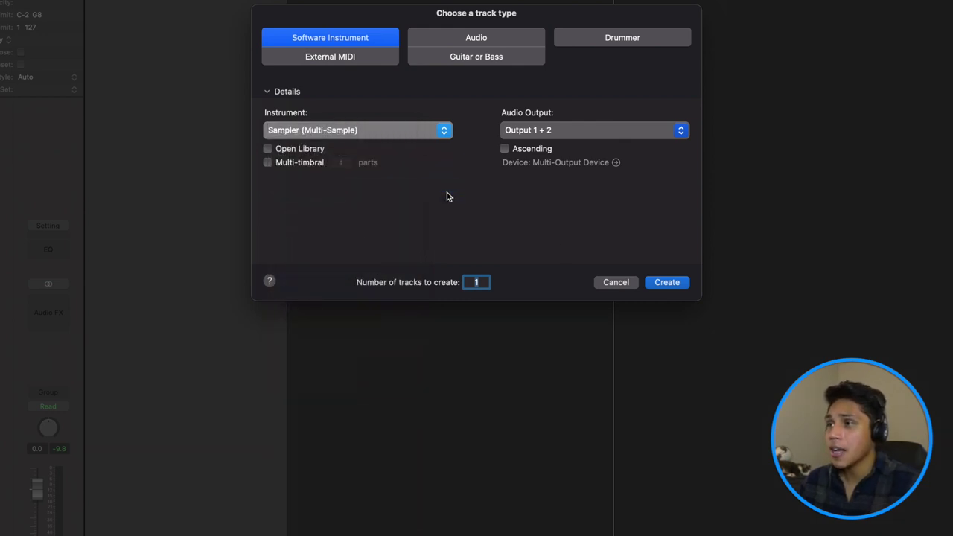
pyautogui.click(685, 289)
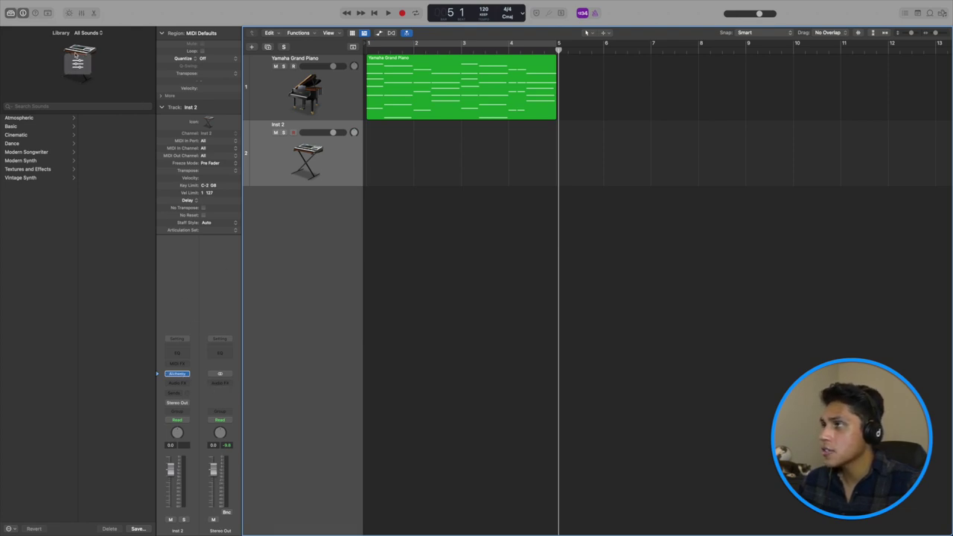
# Toggle the inspector's visibility, leaving it shown, and hide the Library.
pyautogui.click(22, 14)
pyautogui.click(23, 14)
pyautogui.click(22, 14)
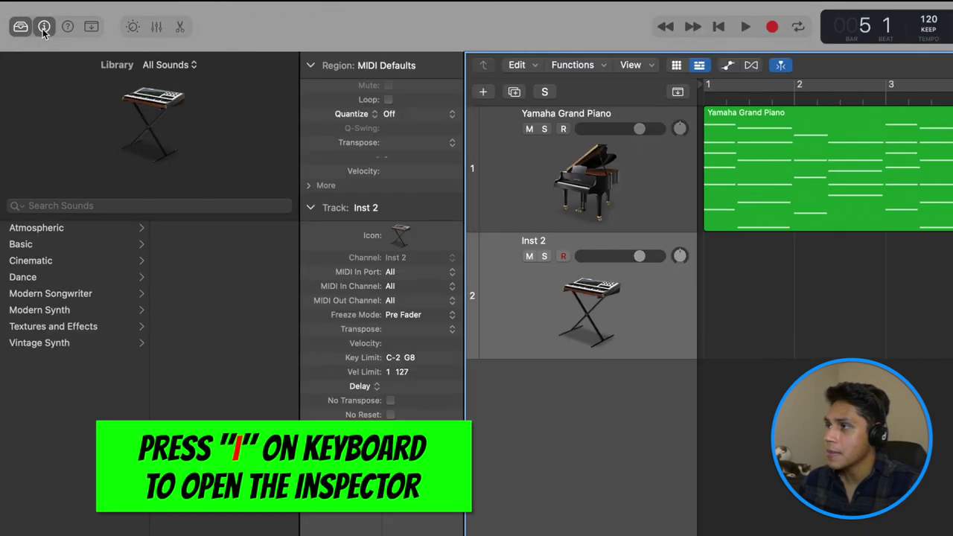
pyautogui.click(44, 27)
pyautogui.click(20, 26)
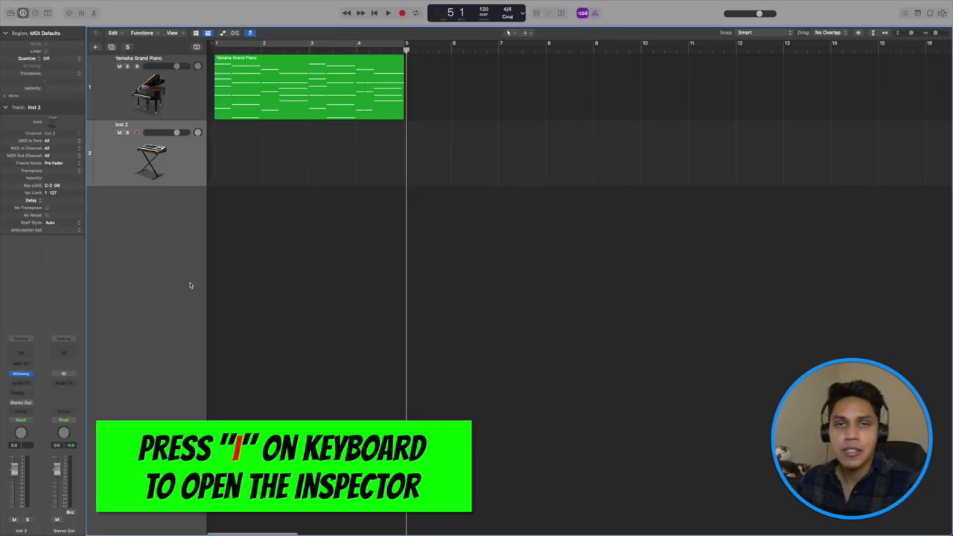
# Open the Alchemy instrument window from the Inst 2 channel strip and reposition it.
pyautogui.moveTo(22, 375)
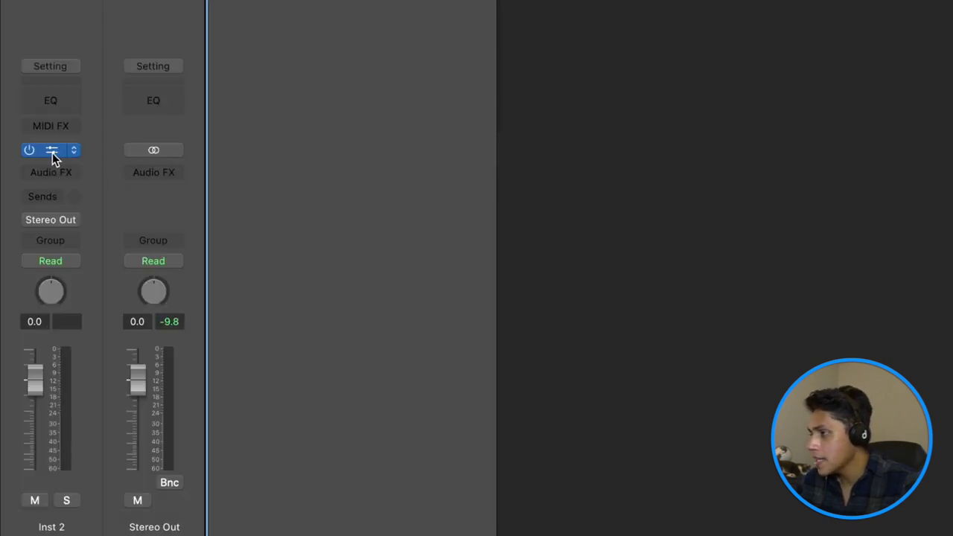
pyautogui.click(52, 149)
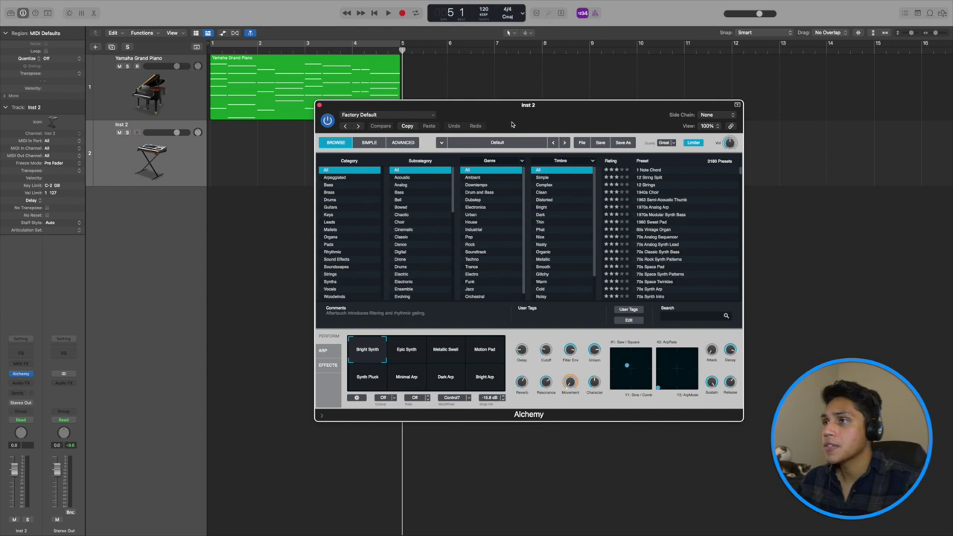
pyautogui.moveTo(512, 124); pyautogui.dragTo(518, 138)
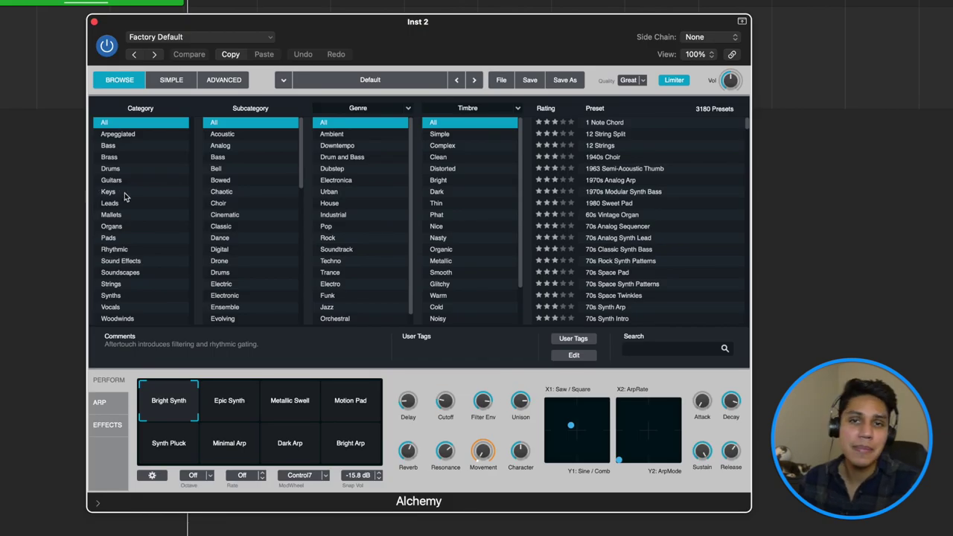
# Filter Alchemy's presets to the Keys category and Pop genre, and load 80s Bell Vox Layers.
pyautogui.click(131, 192)
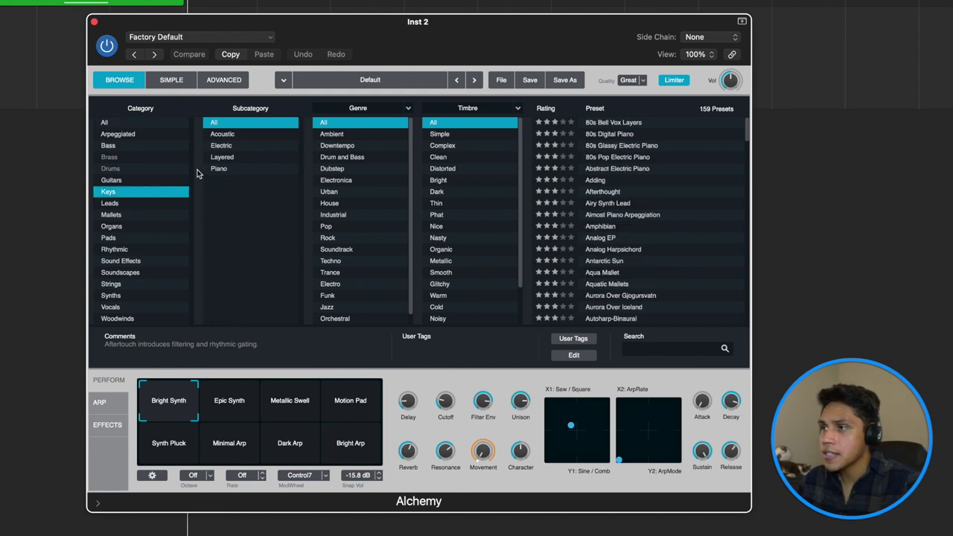
pyautogui.click(344, 228)
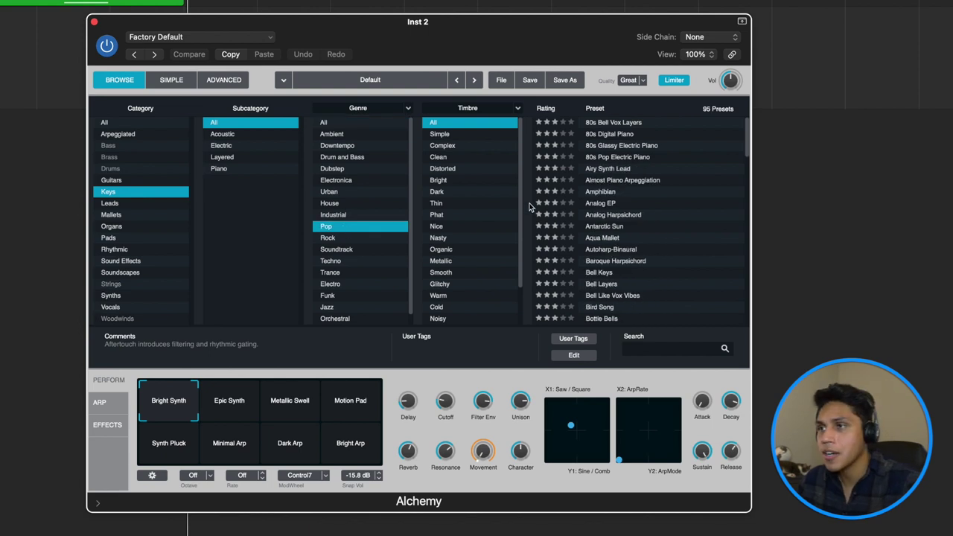
pyautogui.scroll(-2, 477, 179)
pyautogui.scroll(2, 477, 179)
pyautogui.scroll(-10, 626, 171)
pyautogui.scroll(8, 644, 176)
pyautogui.scroll(2, 644, 175)
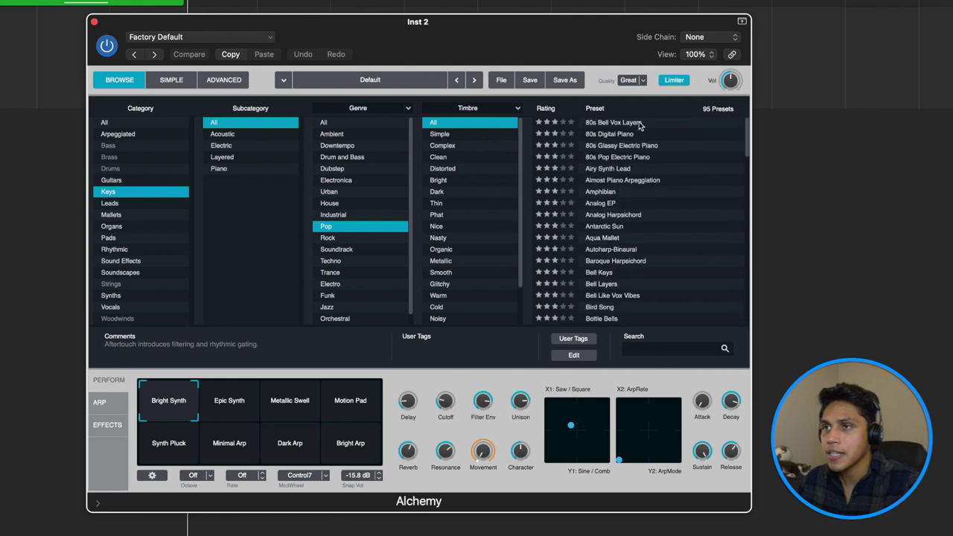
pyautogui.click(642, 126)
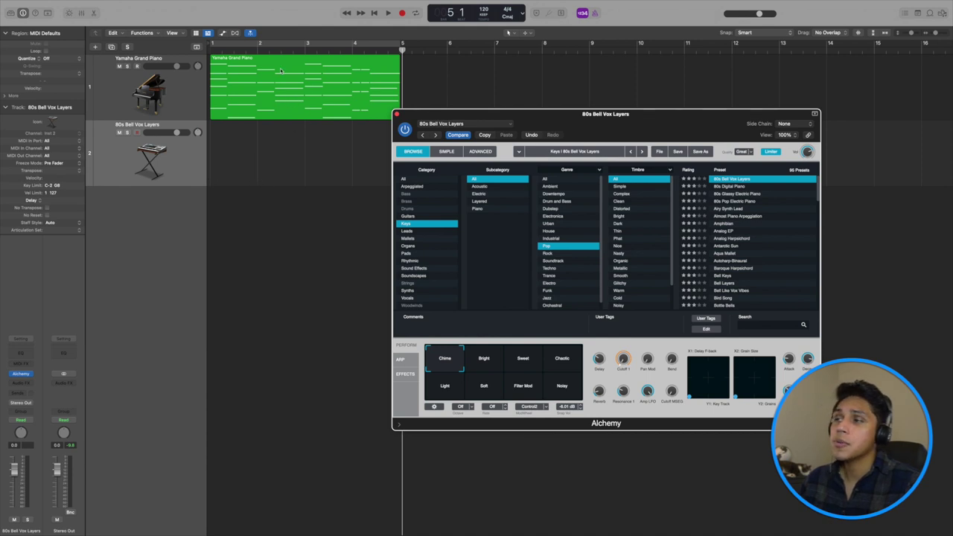
# Move the Alchemy window aside, duplicate the piano region onto the 80s Bell Vox Layers track and undo the duplicate.
pyautogui.click(307, 85)
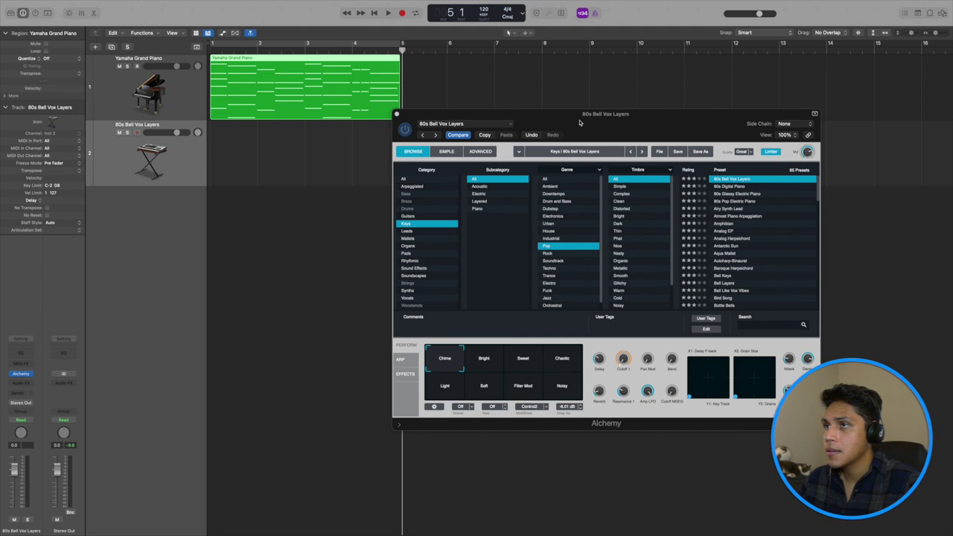
pyautogui.moveTo(493, 114); pyautogui.dragTo(741, 145)
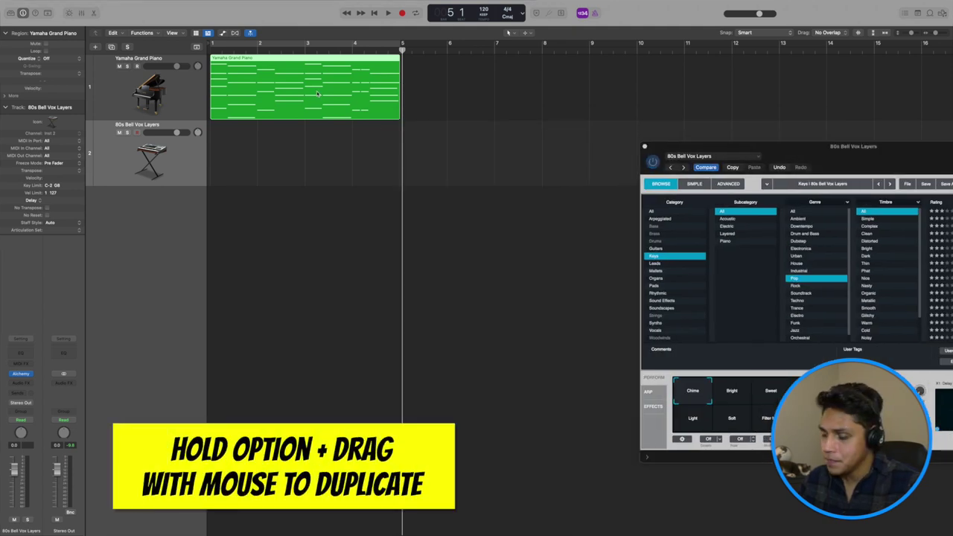
pyautogui.moveTo(317, 93); pyautogui.dragTo(314, 151)
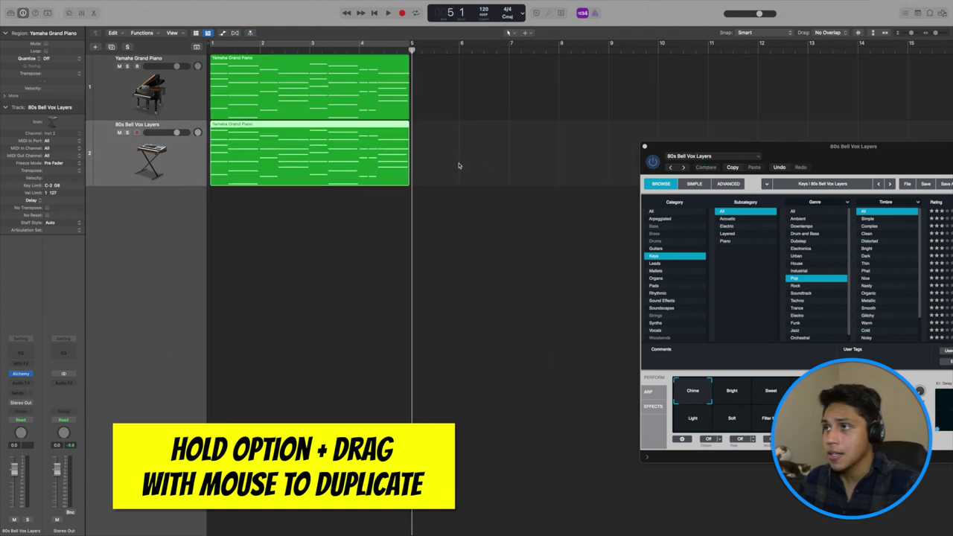
pyautogui.press('super+z')
# Copy the piano region, paste it at bar 1 on the 80s Bell Vox Layers track and delete the pasted copy.
pyautogui.click(339, 99)
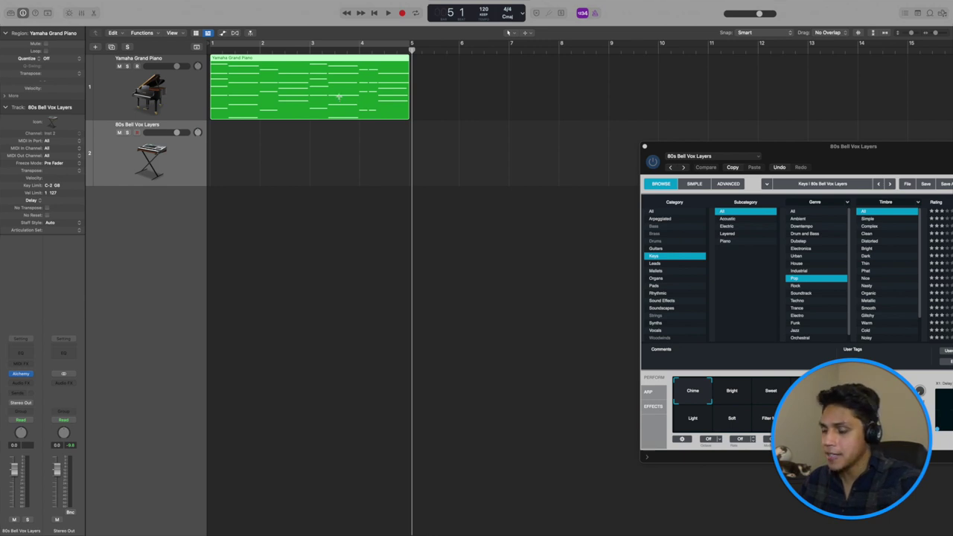
pyautogui.press('Return')
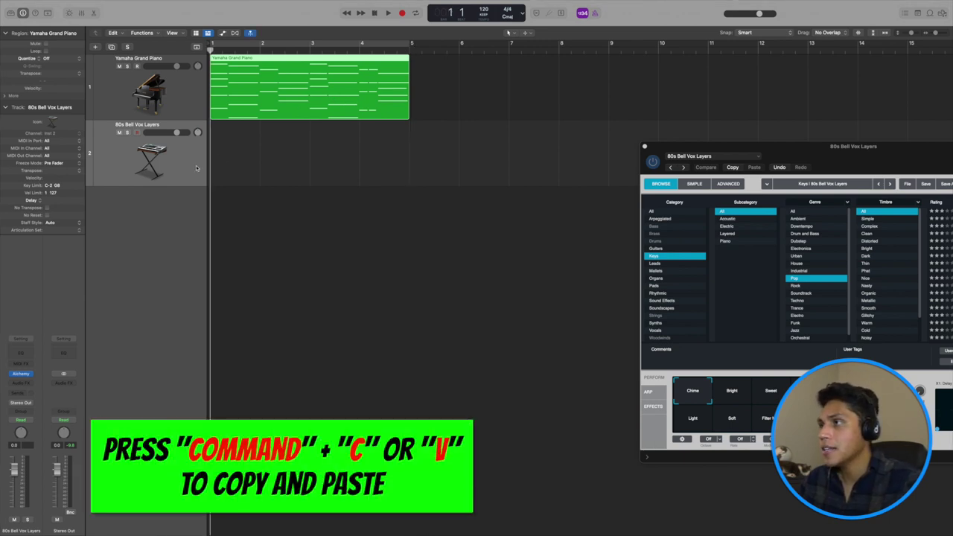
pyautogui.click(197, 168)
pyautogui.press('super+v')
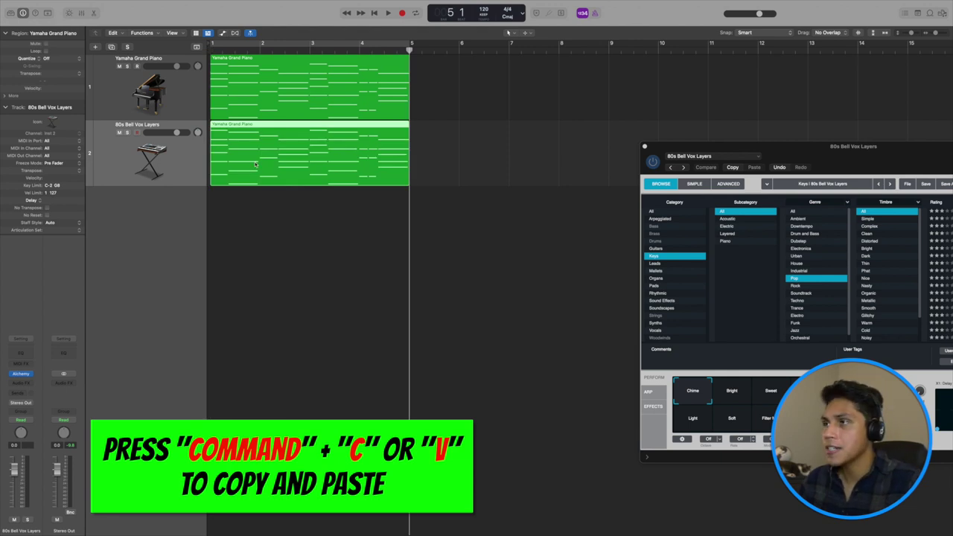
pyautogui.press('Delete')
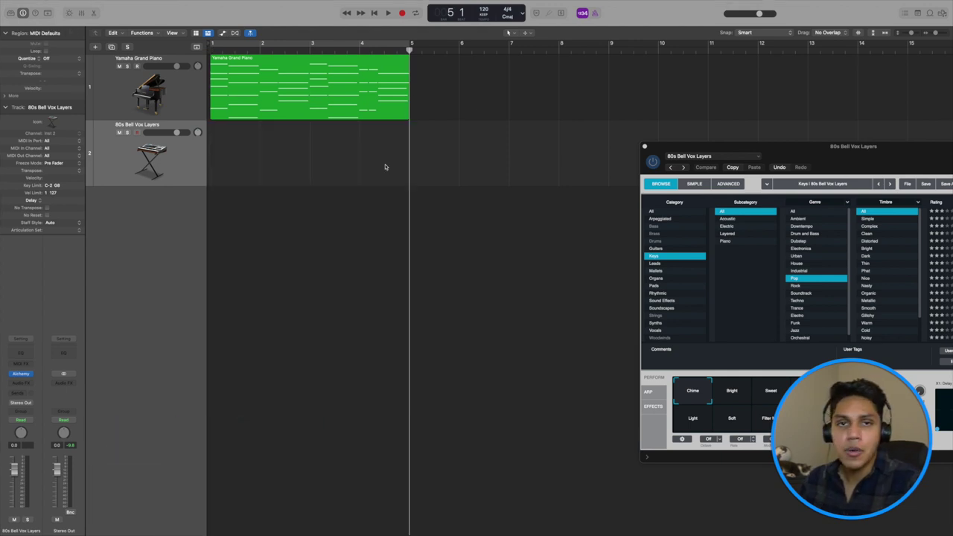
# Duplicate the piano region at bar 1 onto the 80s Bell Vox Layers track and mute the Yamaha Grand Piano track.
pyautogui.click(323, 142)
pyautogui.moveTo(323, 104); pyautogui.dragTo(323, 153)
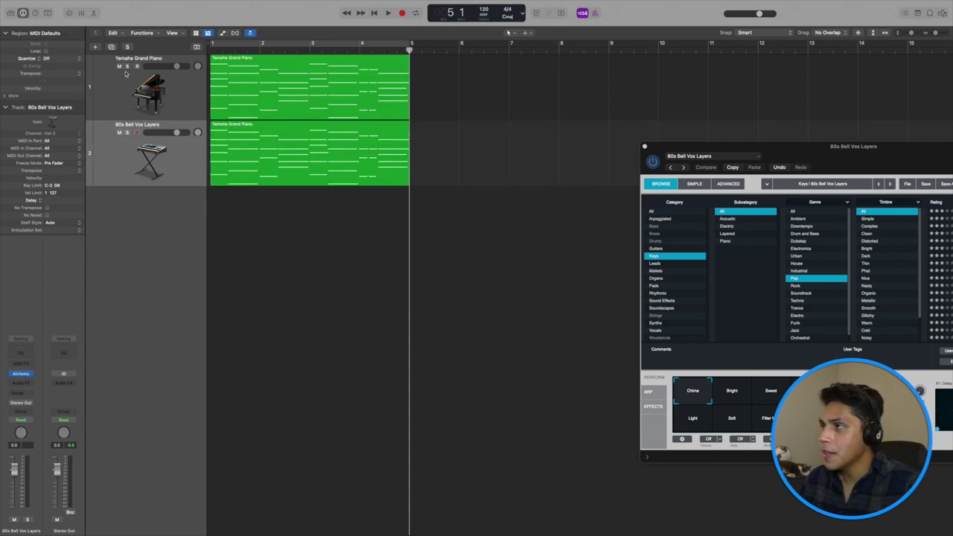
pyautogui.click(119, 66)
# Select the 80s Bell Vox Layers track, play it from the start, stop, and bring the Alchemy window fully into view.
pyautogui.click(137, 150)
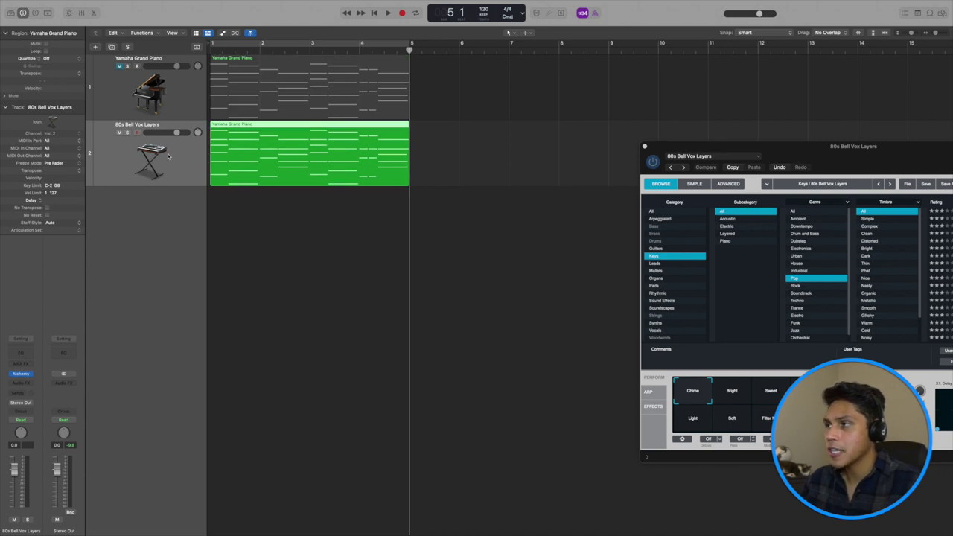
pyautogui.press('Return')
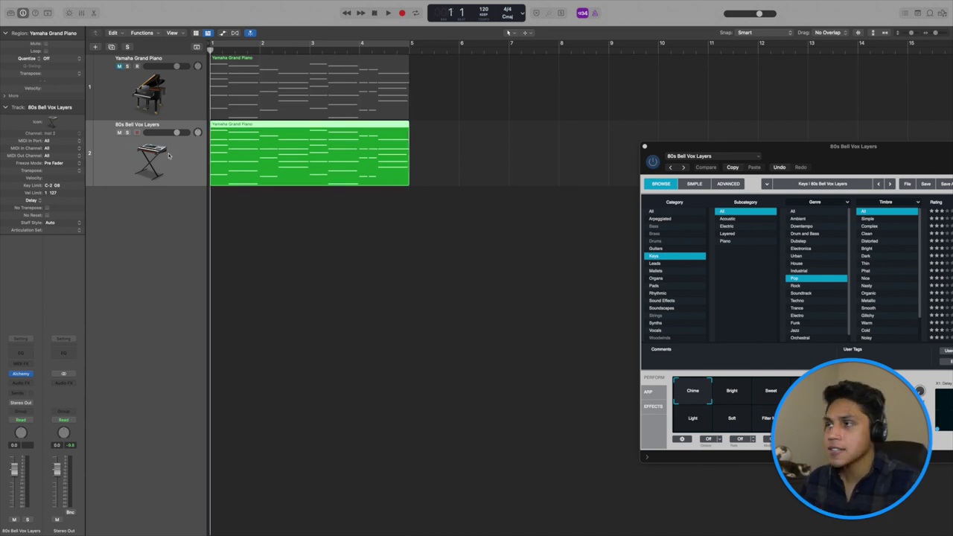
pyautogui.press('space')
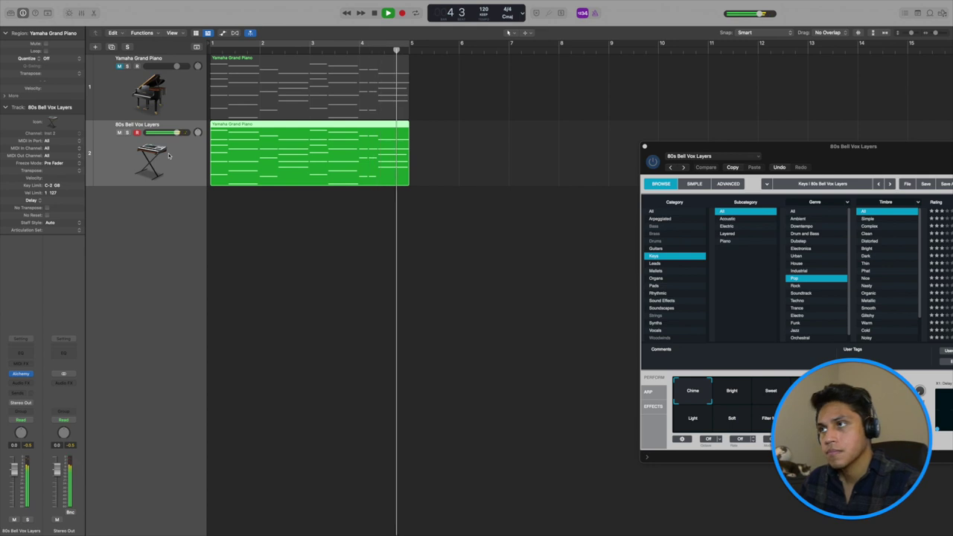
pyautogui.press('space')
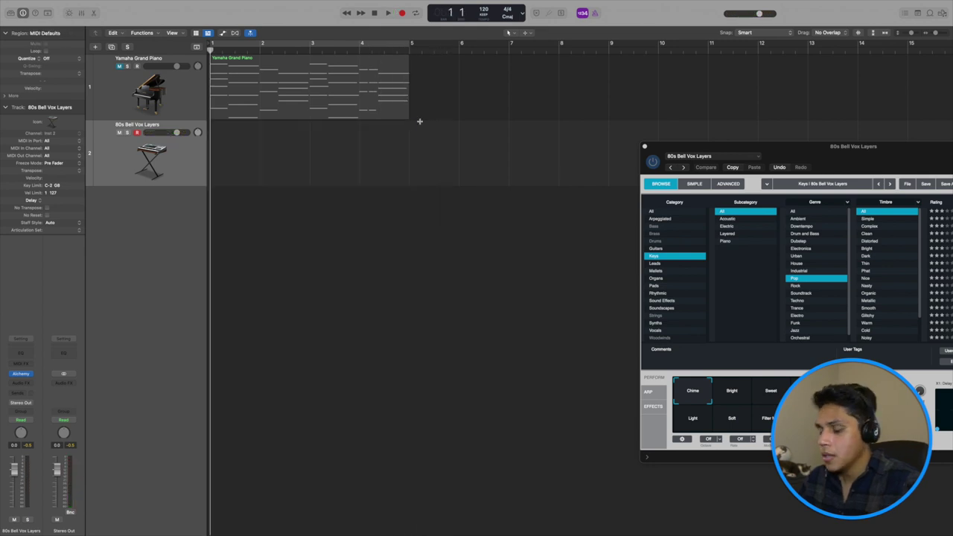
pyautogui.moveTo(749, 155); pyautogui.dragTo(633, 170)
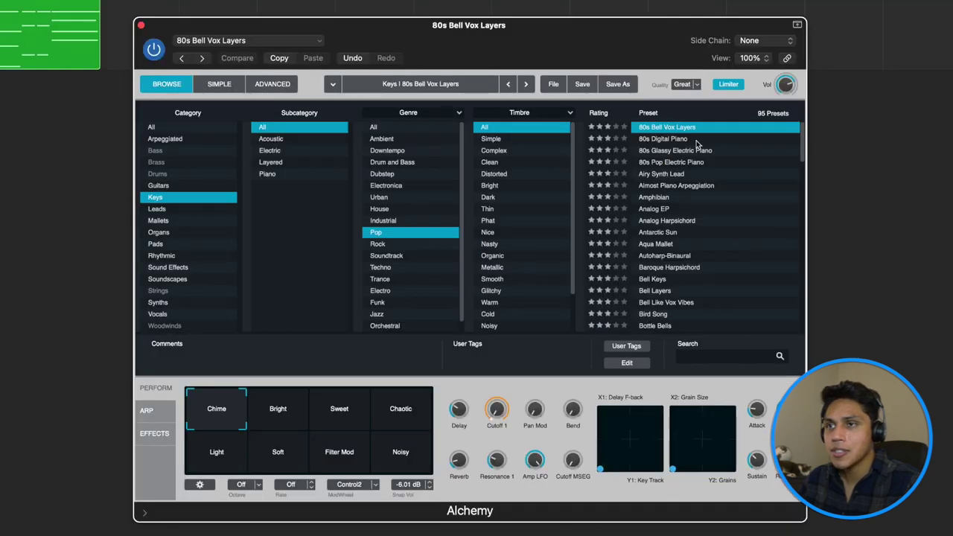
# Load the 80s Digital Piano preset and play the region, then stop, load 80s Glassy Electric Piano and return the playhead to the start.
pyautogui.click(671, 139)
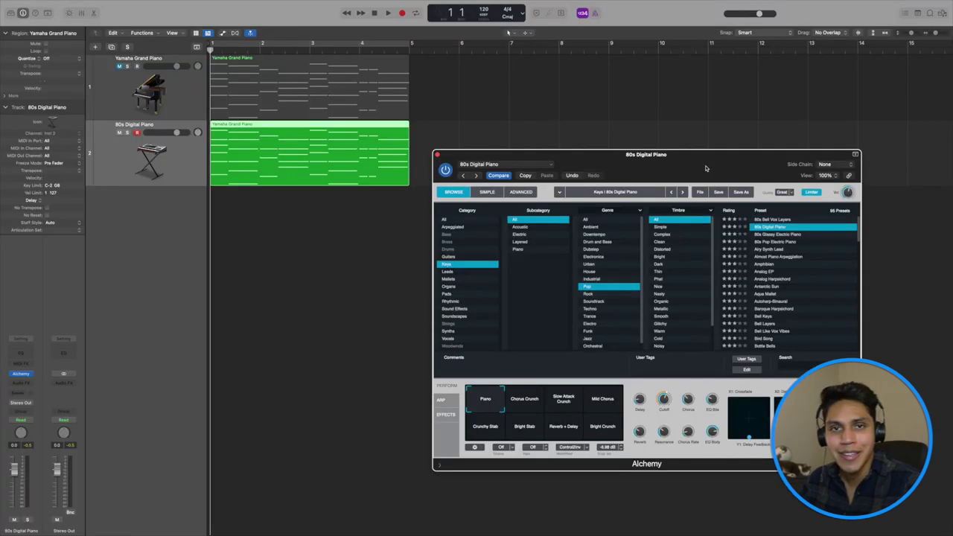
pyautogui.press('space')
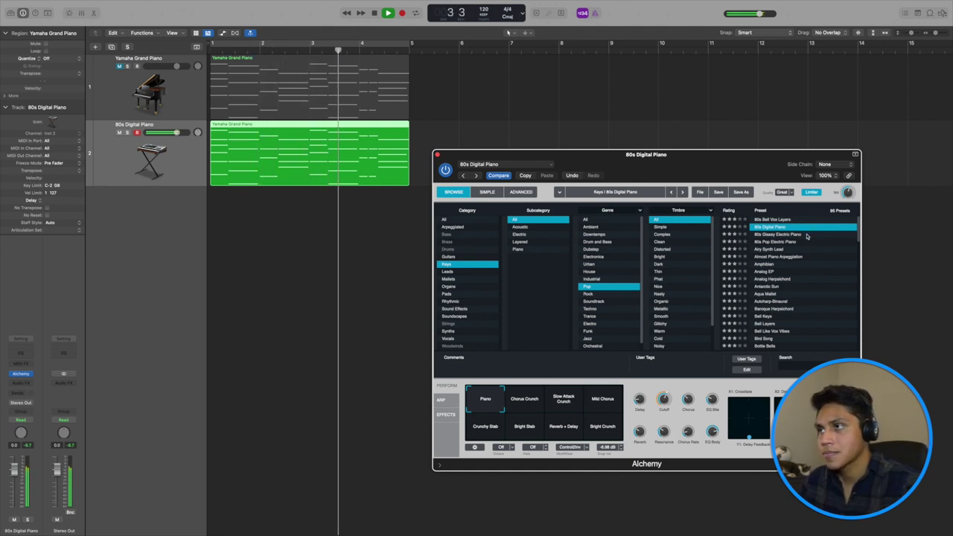
pyautogui.press('space')
pyautogui.click(805, 234)
pyautogui.press('Return')
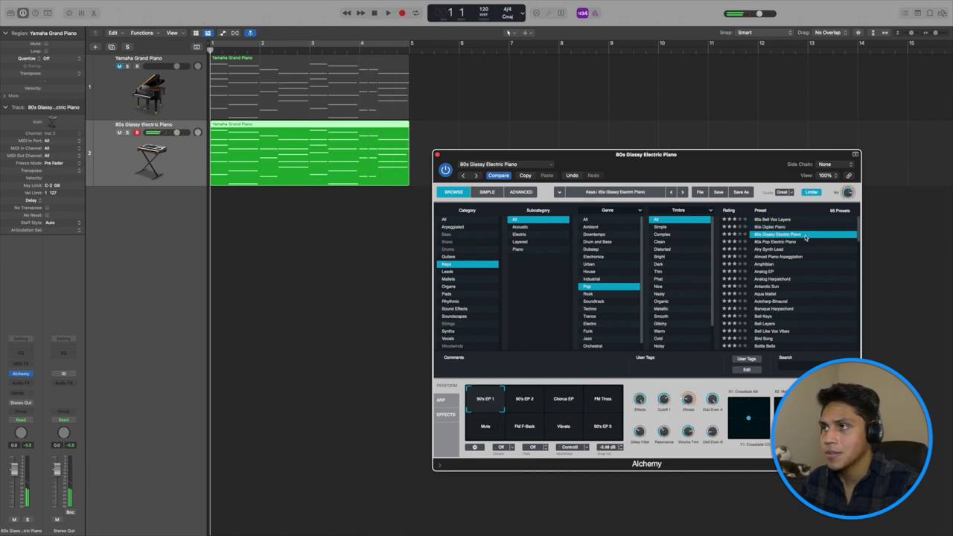
# Move the playhead to bar 4 and back to bar 1 several times, nudging the Alchemy window slightly.
pyautogui.click(358, 53)
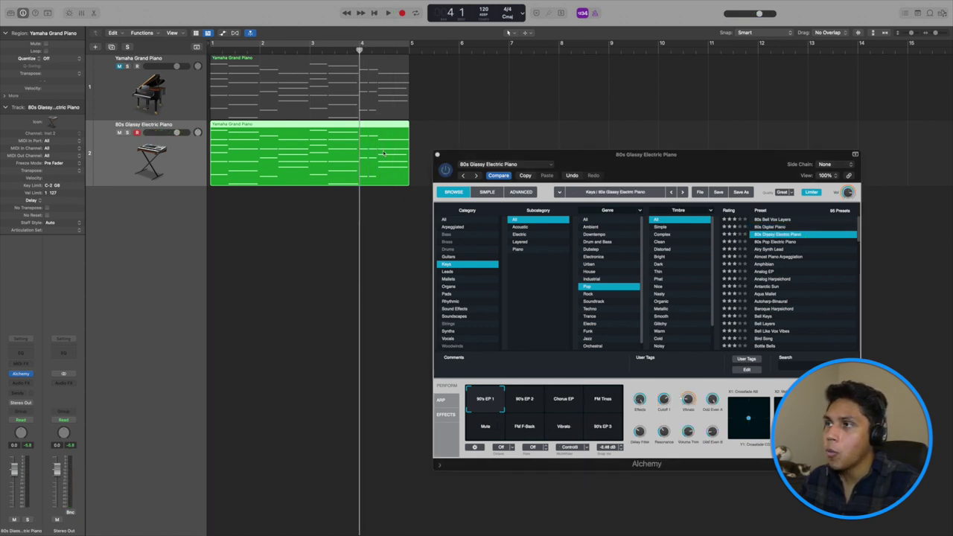
pyautogui.press('Return')
pyautogui.click(363, 53)
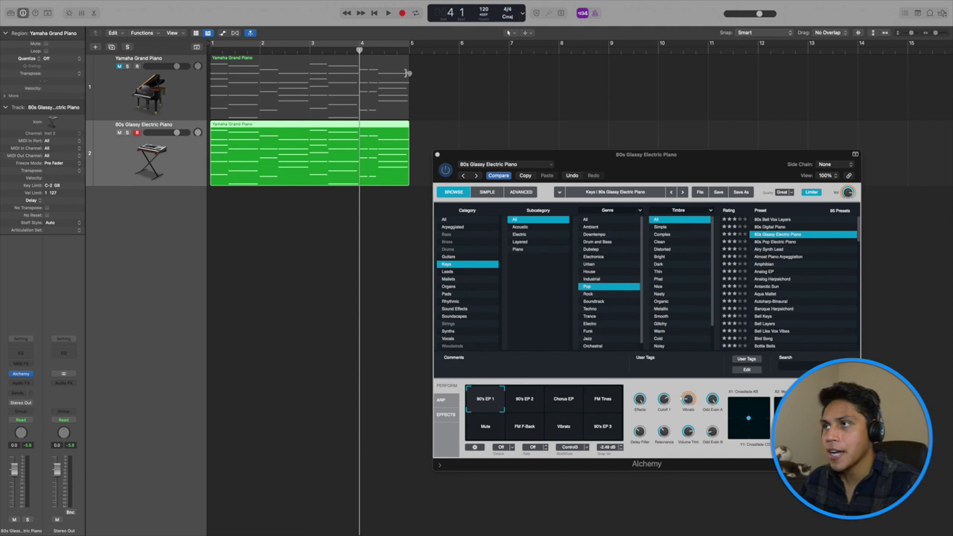
pyautogui.moveTo(360, 53); pyautogui.dragTo(204, 51)
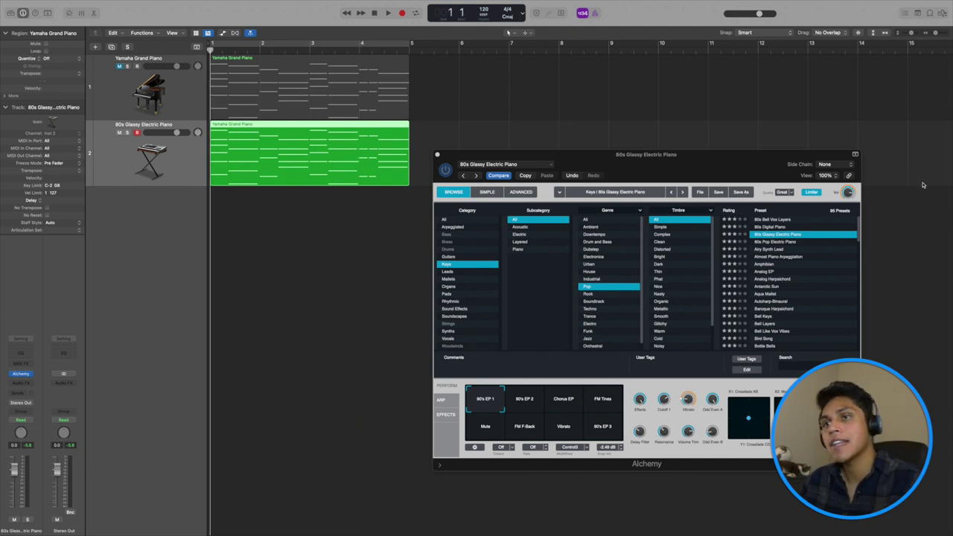
pyautogui.click(358, 51)
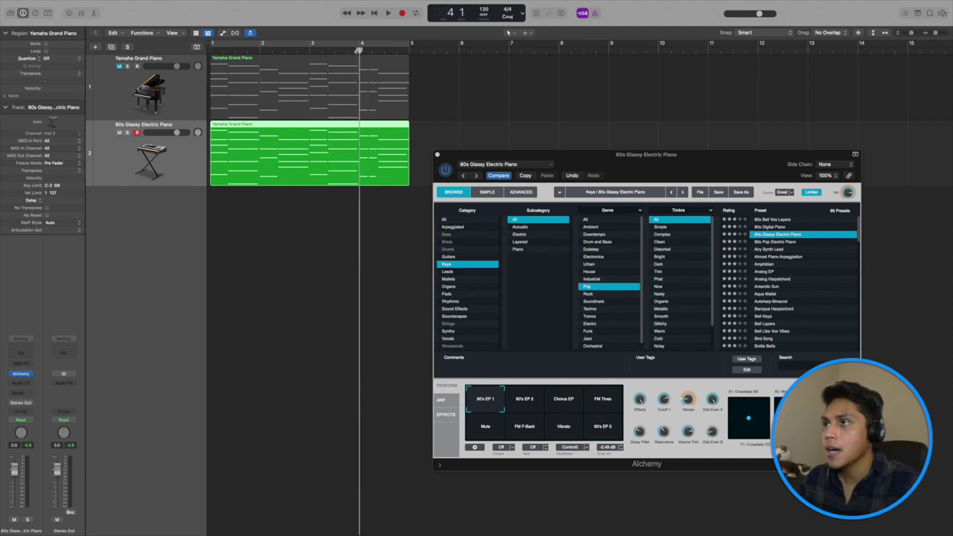
pyautogui.moveTo(763, 176); pyautogui.dragTo(773, 172)
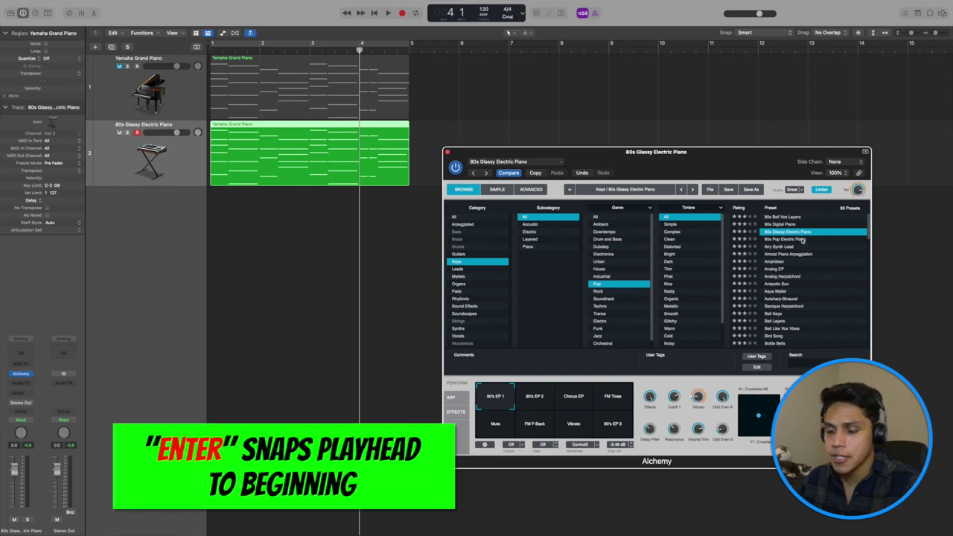
pyautogui.press('Return')
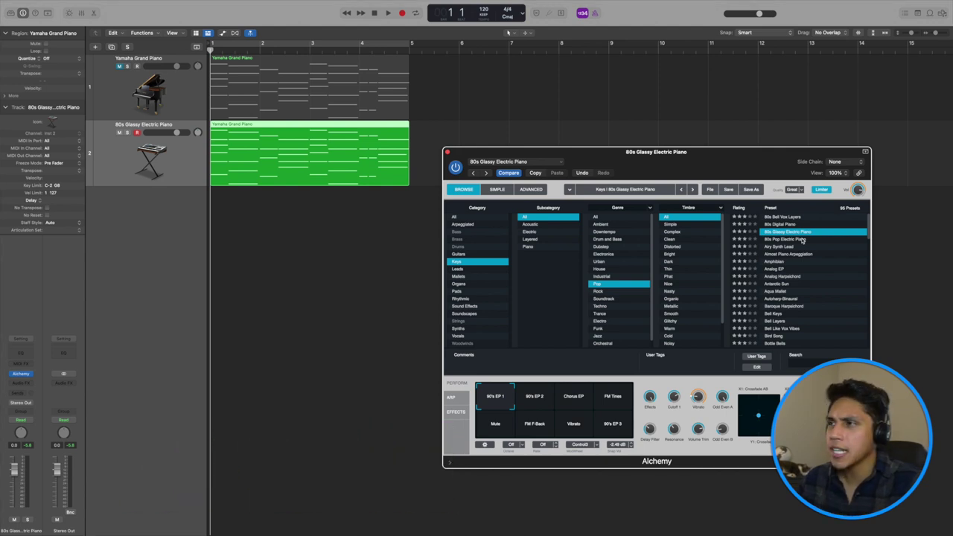
# Switch cycle mode on and off several times over bars 1 to 5, leaving it off.
pyautogui.press('c')
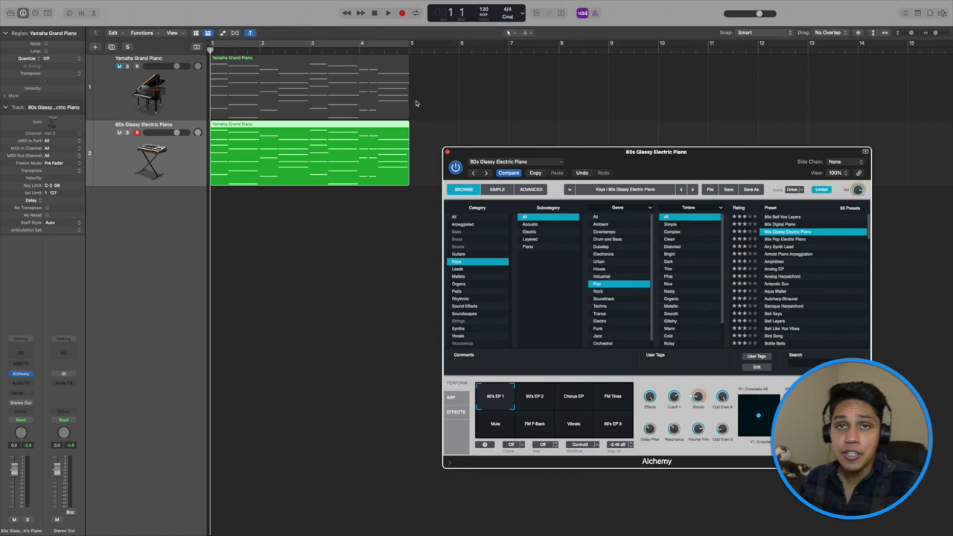
pyautogui.click(354, 45)
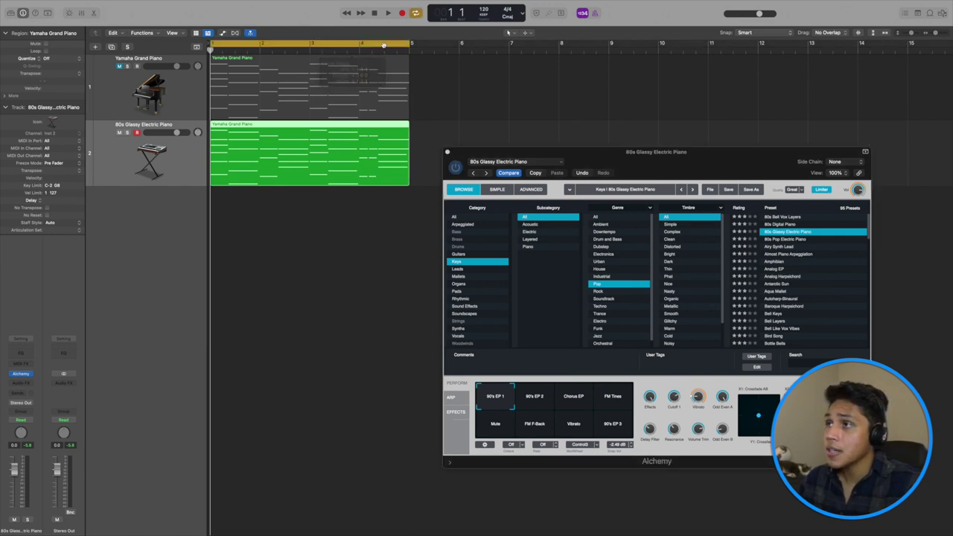
pyautogui.click(390, 44)
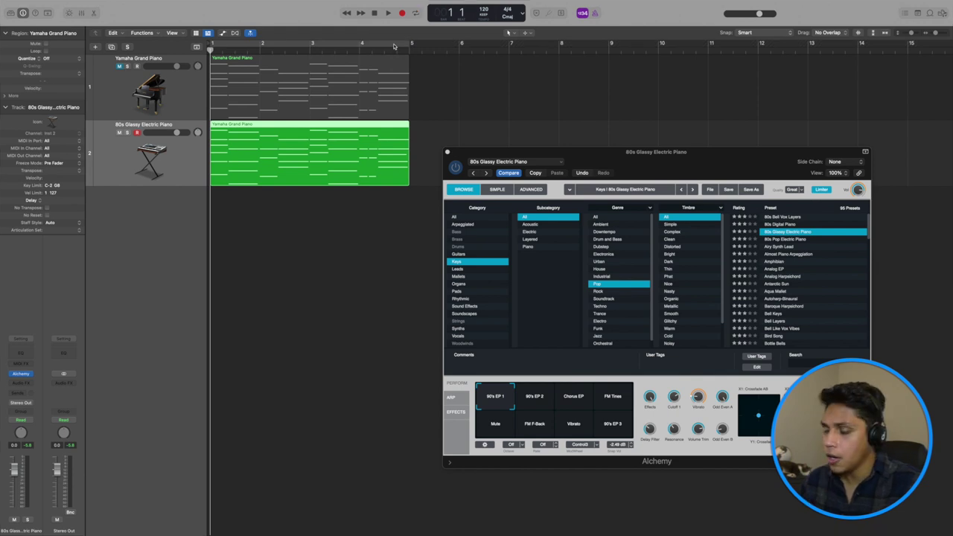
pyautogui.press('c')
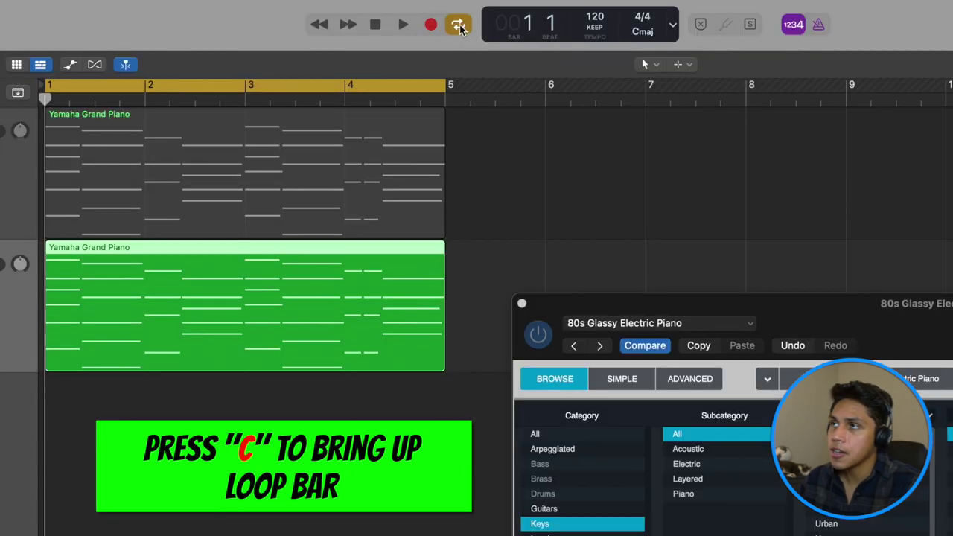
pyautogui.click(416, 14)
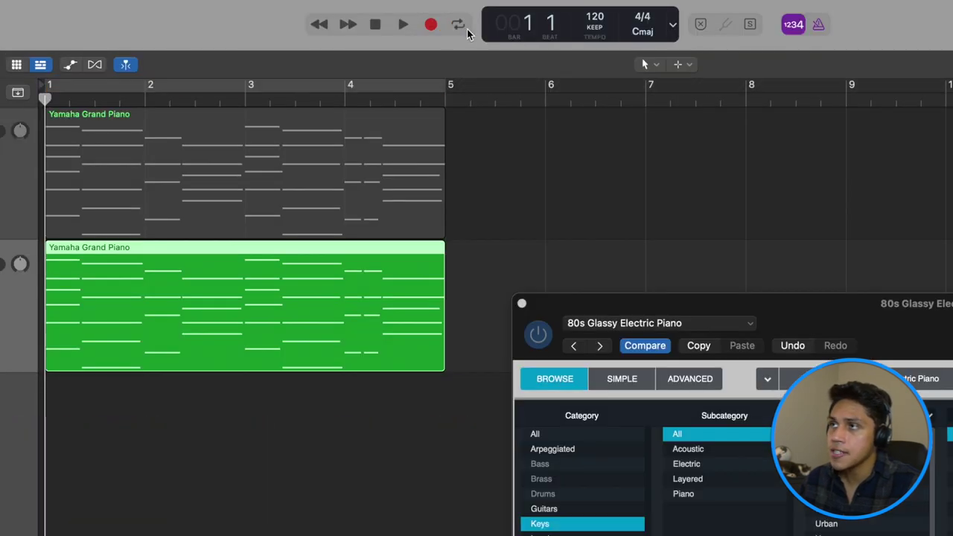
pyautogui.click(459, 25)
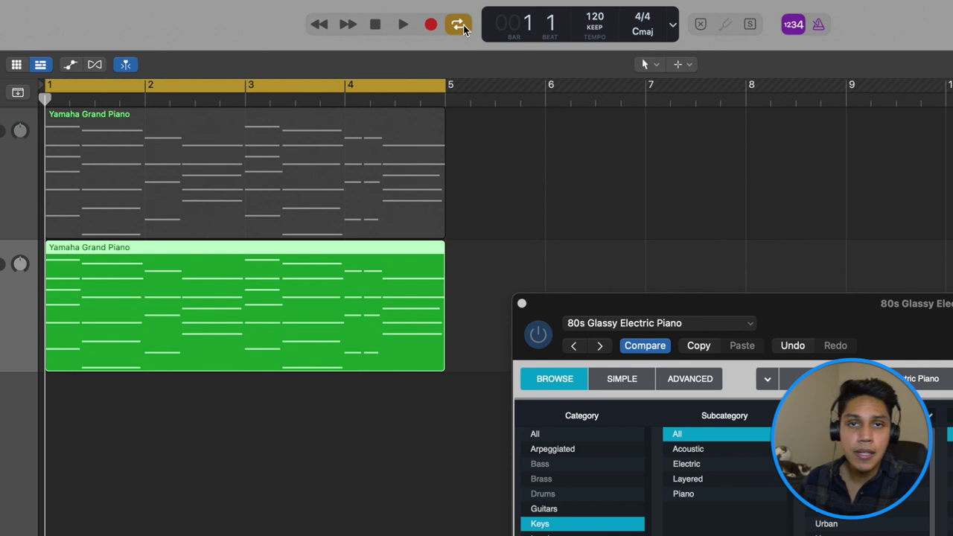
pyautogui.click(458, 25)
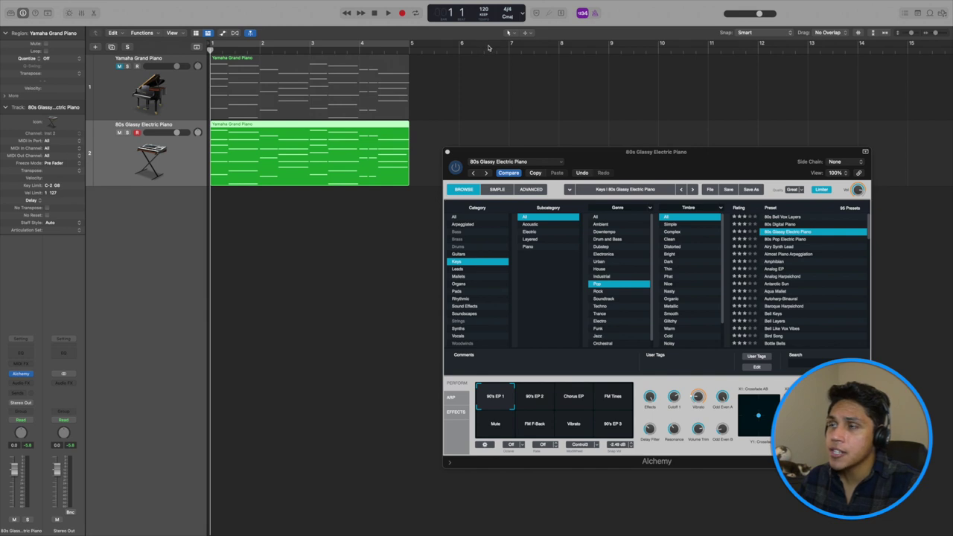
# Set an active cycle range over the piano region from bar 1 to bar 5, and move the Alchemy window up slightly.
pyautogui.moveTo(482, 47); pyautogui.dragTo(700, 45)
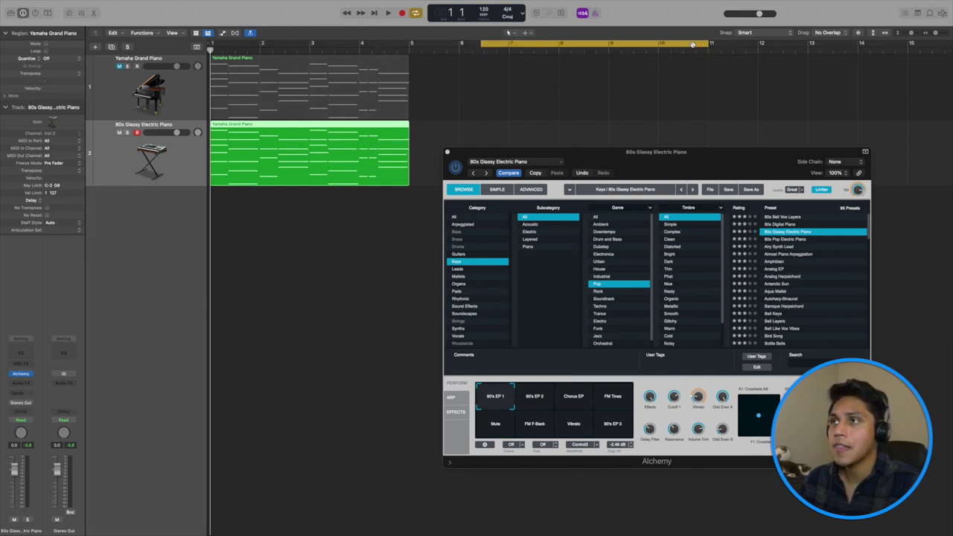
pyautogui.moveTo(682, 45); pyautogui.dragTo(411, 44)
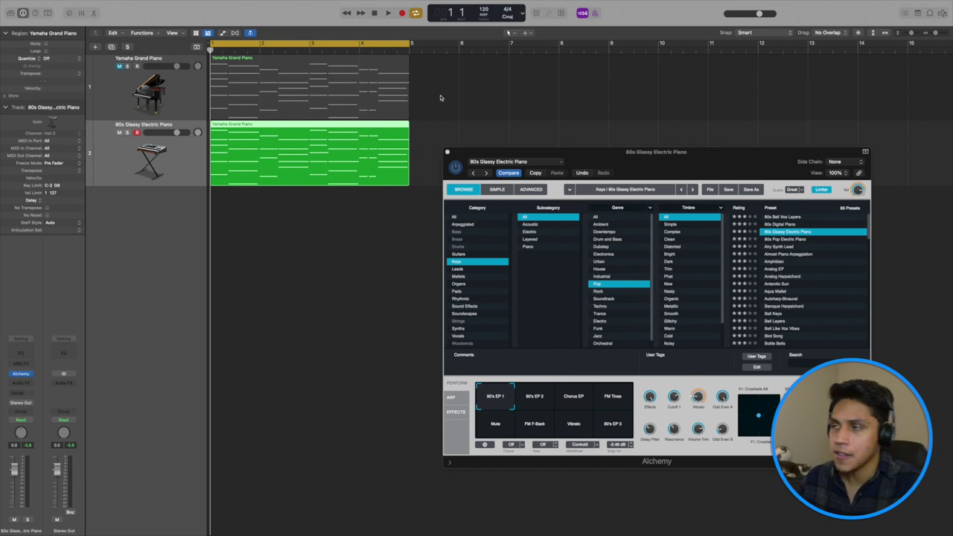
pyautogui.moveTo(639, 161); pyautogui.dragTo(640, 150)
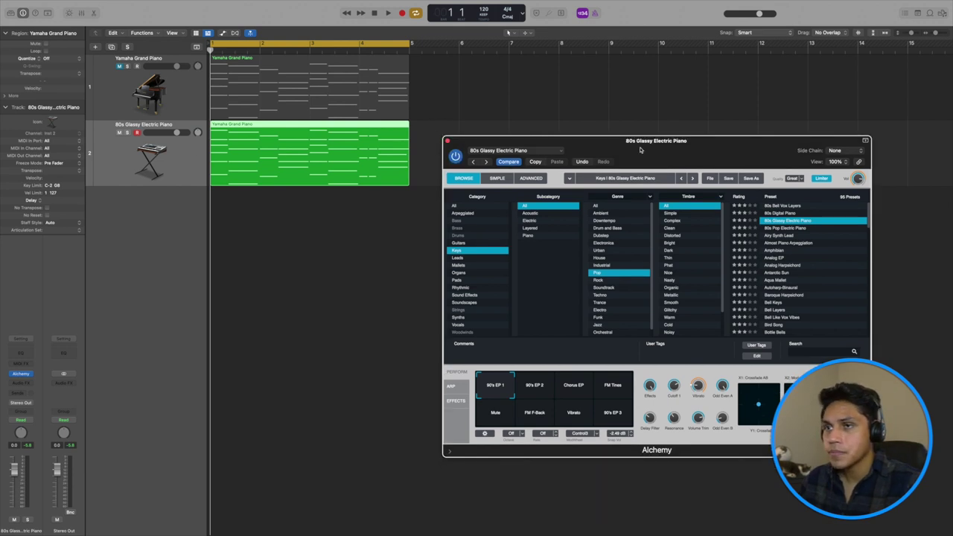
# Play the loop while auditioning the 80s Pop Electric Piano, Airy Synth Lead, Almost Piano Arpeggiation and Analog Harpsichord presets.
pyautogui.press('space')
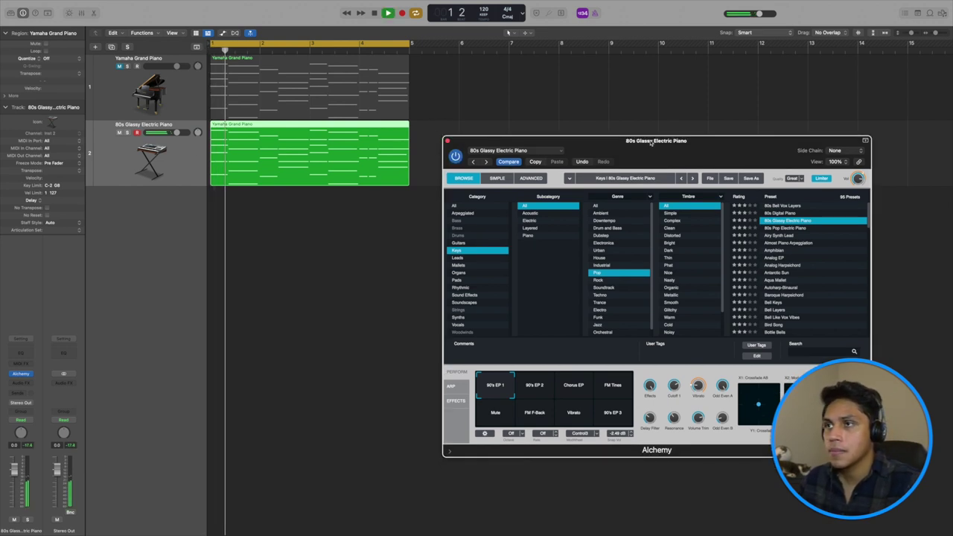
pyautogui.click(816, 230)
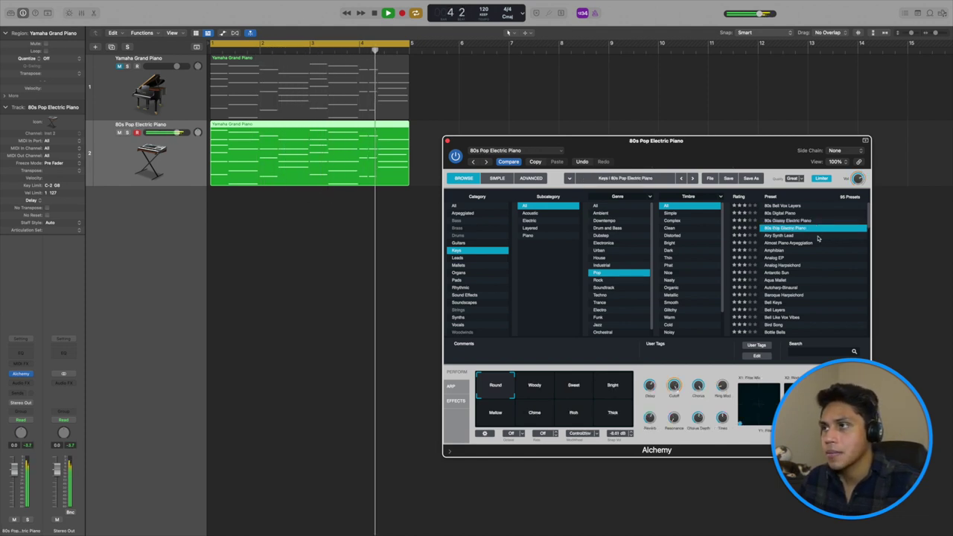
pyautogui.click(818, 237)
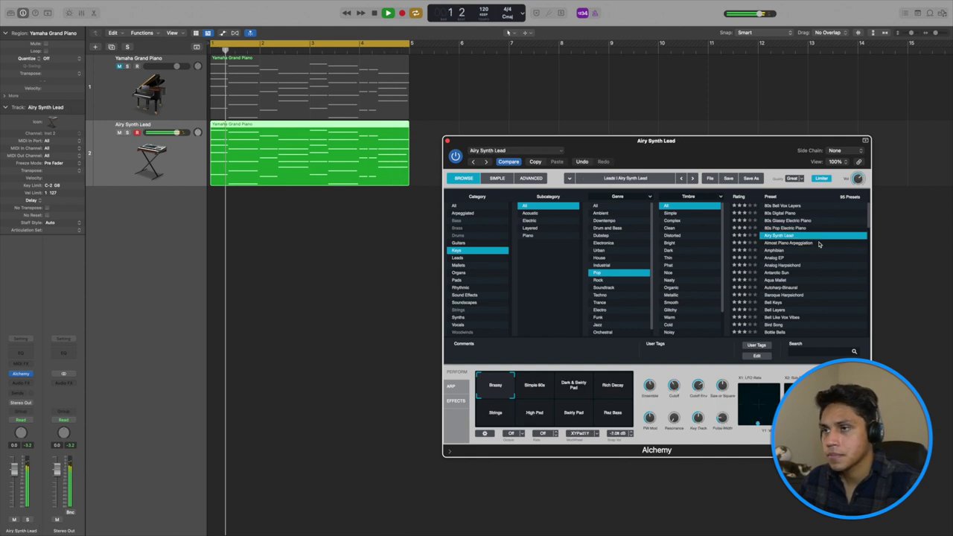
pyautogui.click(816, 243)
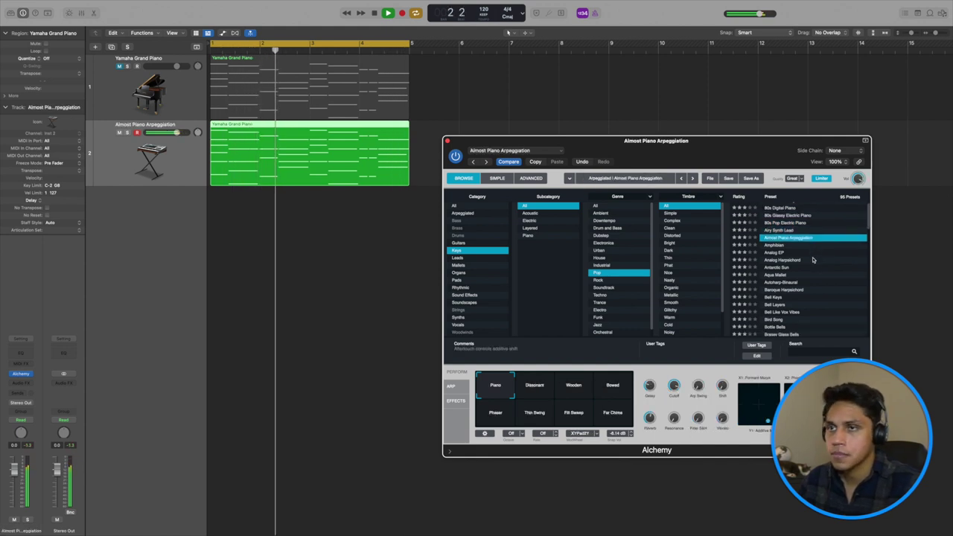
pyautogui.click(814, 261)
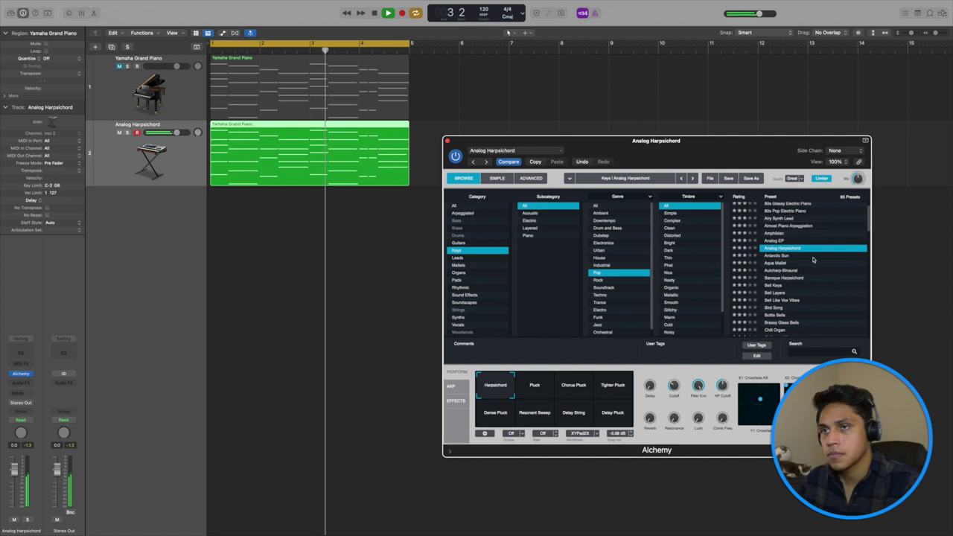
# Audition the Antarctic Sun, Baroque Harpsichord, Bell Layers, Brassy Glass Bells and Chimera Keys presets during looped playback.
pyautogui.click(814, 258)
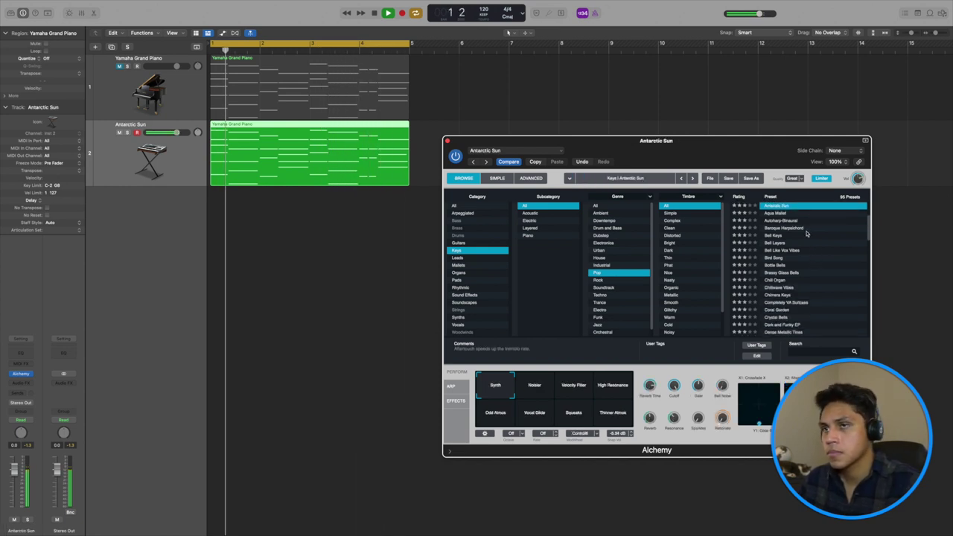
pyautogui.click(803, 229)
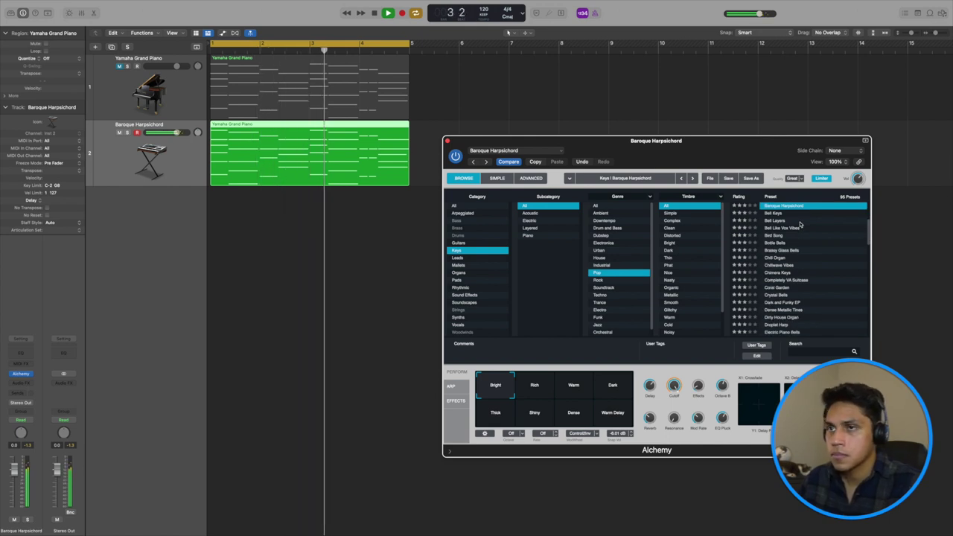
pyautogui.click(801, 221)
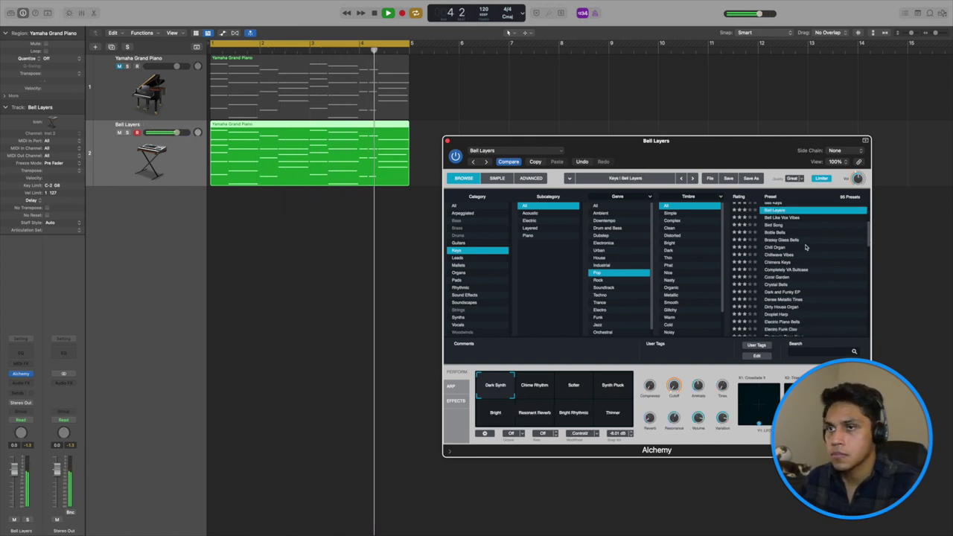
pyautogui.click(808, 242)
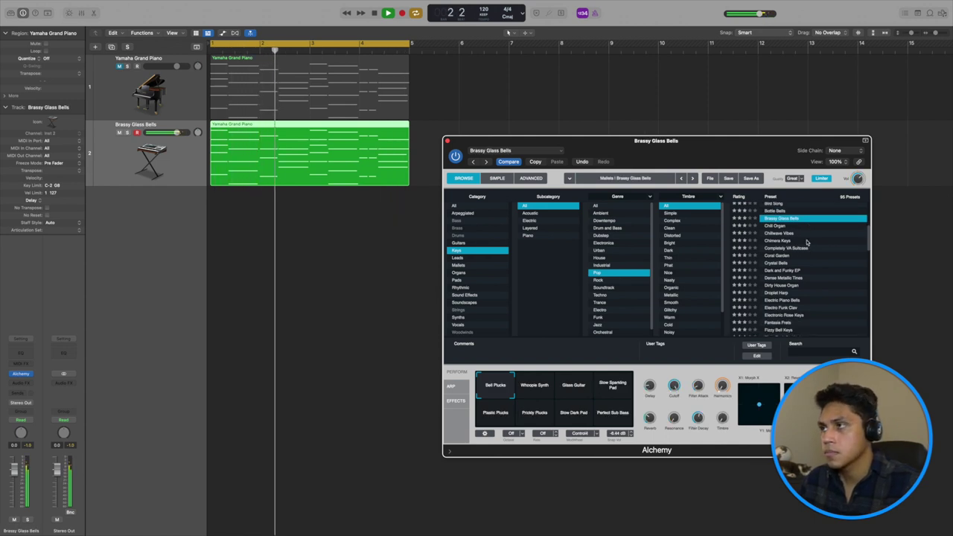
pyautogui.click(808, 242)
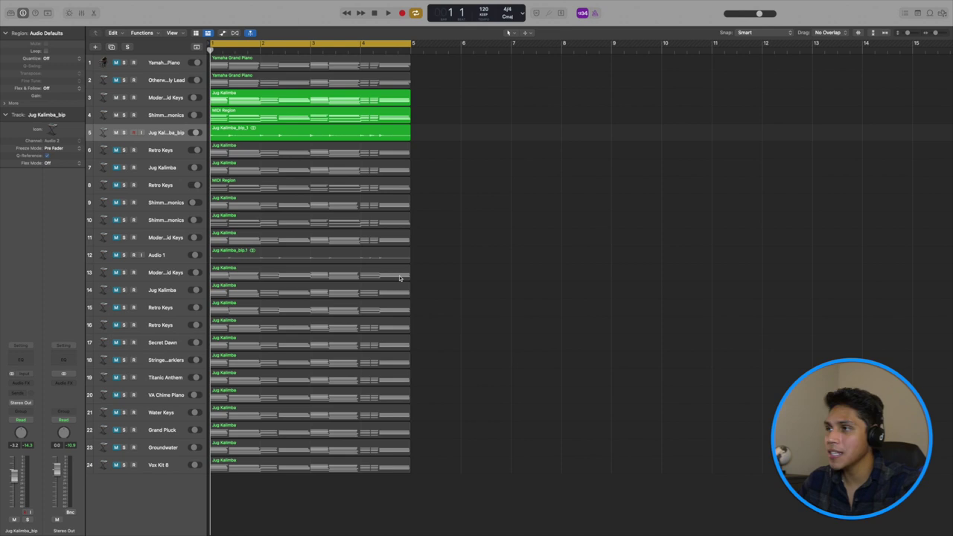
# Select the Modern Hybrid Keys track, play the layered tracks from the start, then turn off cycle mode and return the playhead to bar 1.
pyautogui.press('Up')
pyautogui.press('Up')
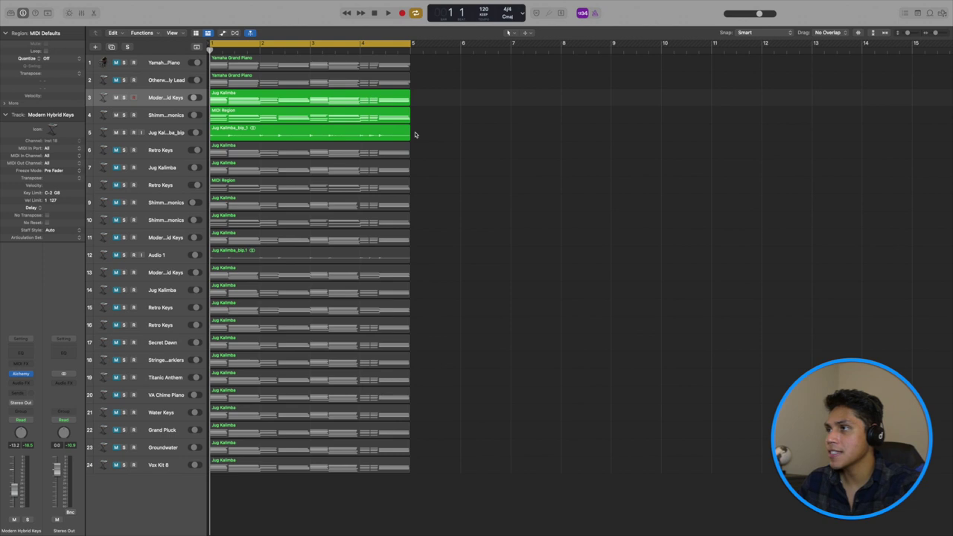
pyautogui.press('space')
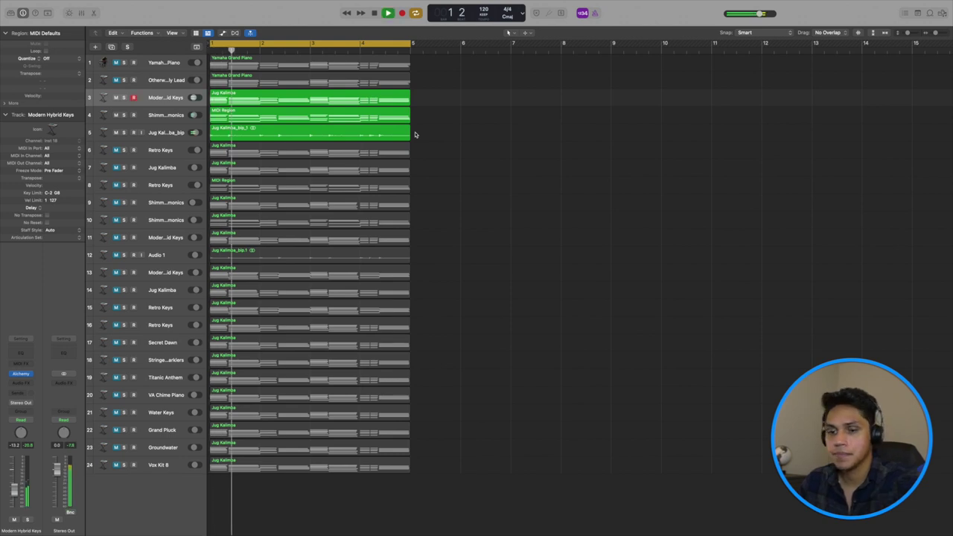
pyautogui.press('space')
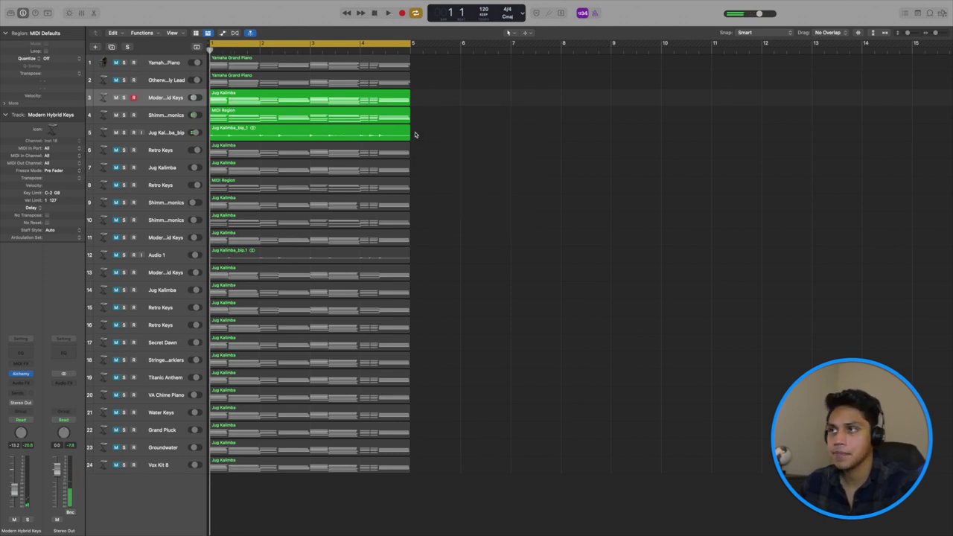
pyautogui.press('space')
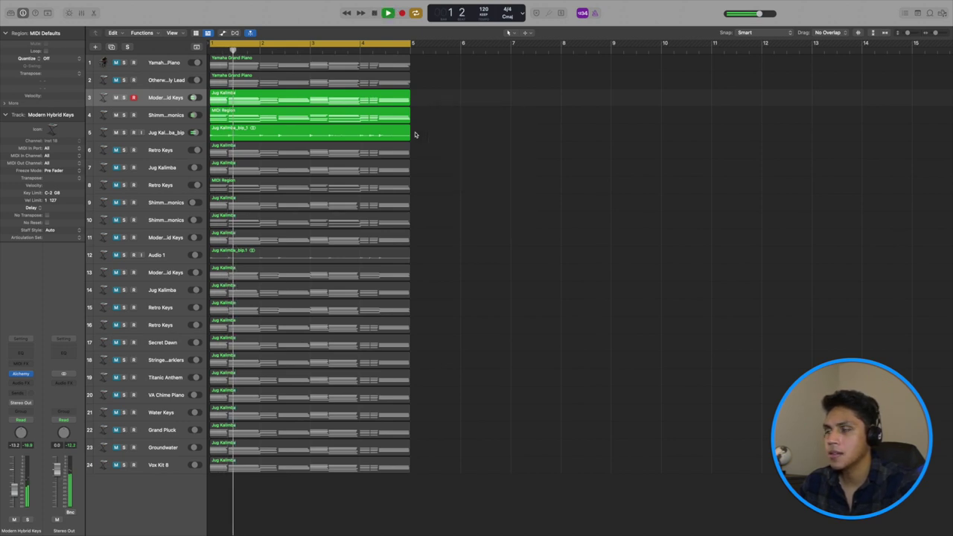
pyautogui.click(334, 47)
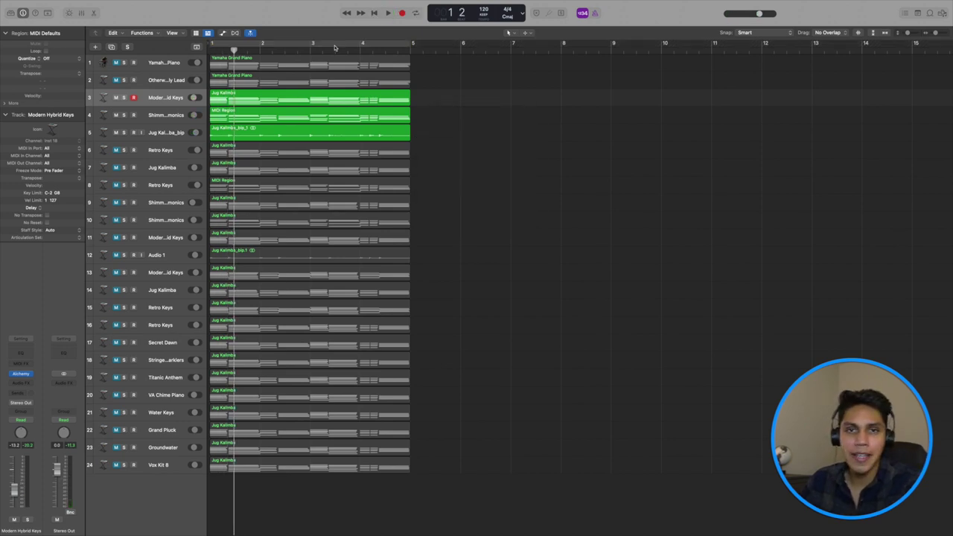
pyautogui.press('Return')
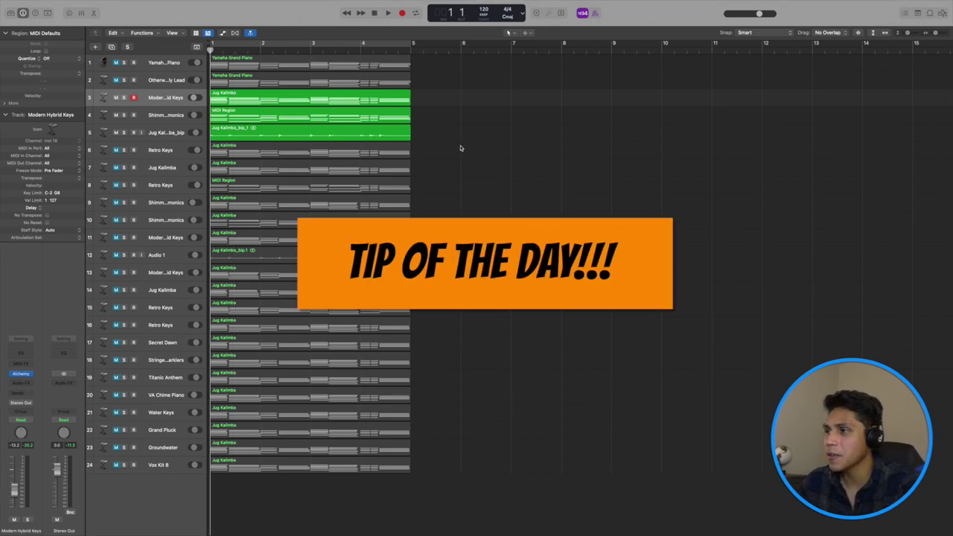
# Play the tracks, dismiss the system overload alert, and add the On/Off control to the track headers.
pyautogui.press('space')
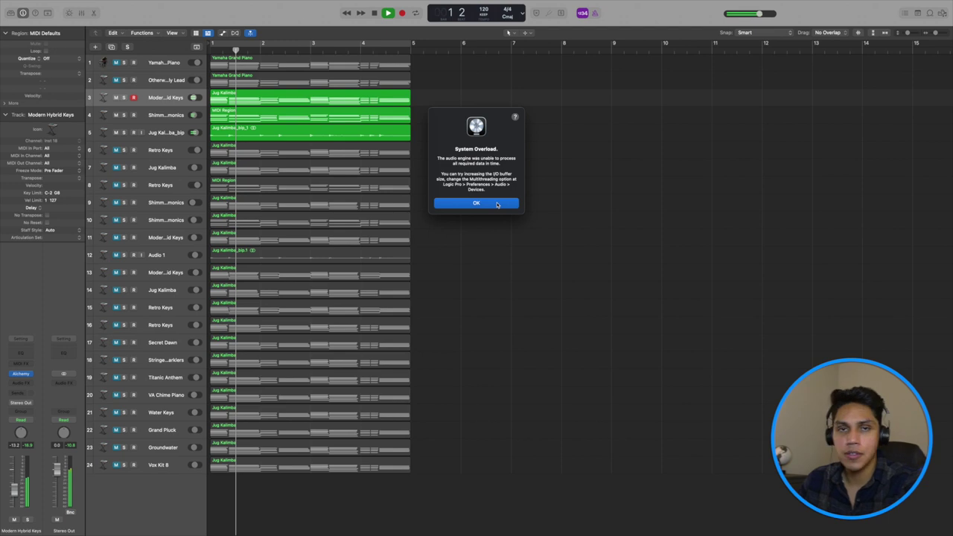
pyautogui.click(497, 205)
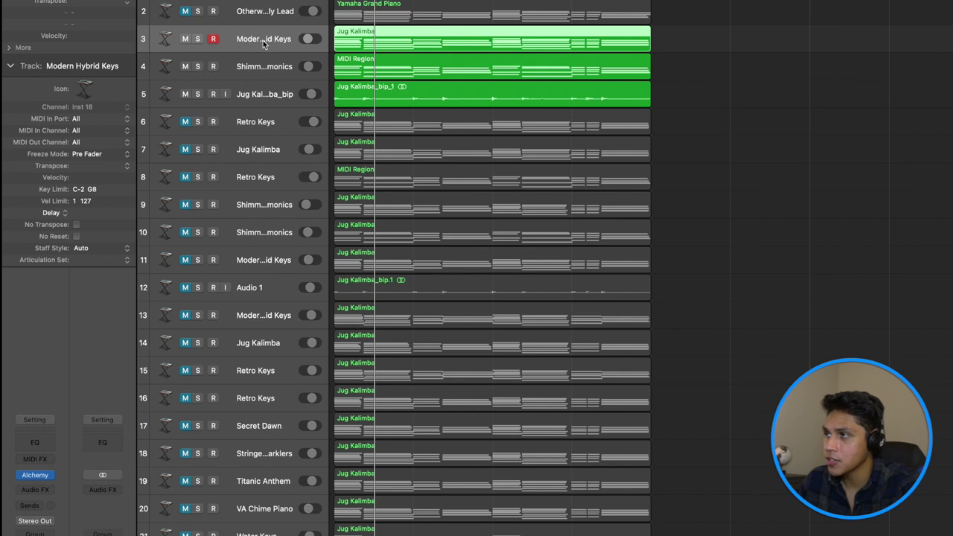
pyautogui.rightClick(262, 43)
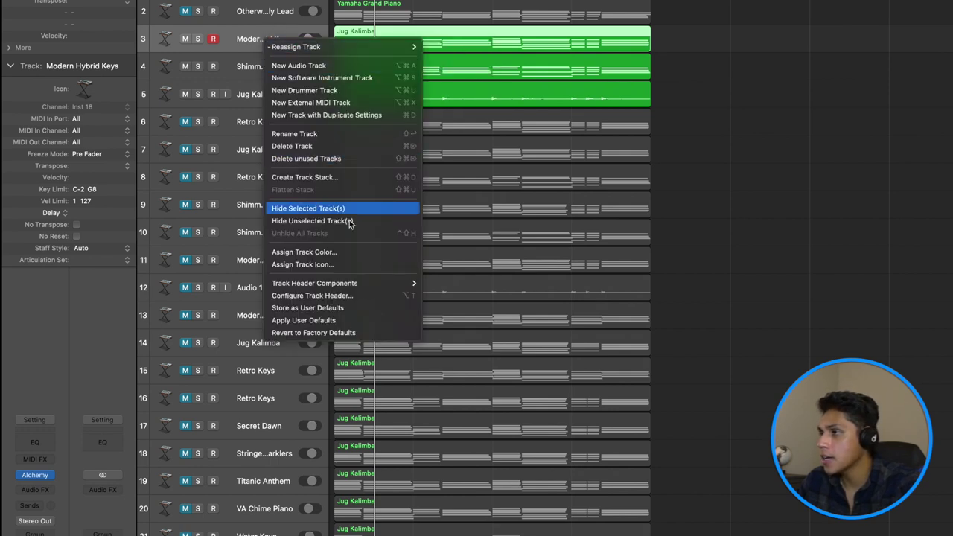
pyautogui.moveTo(353, 284)
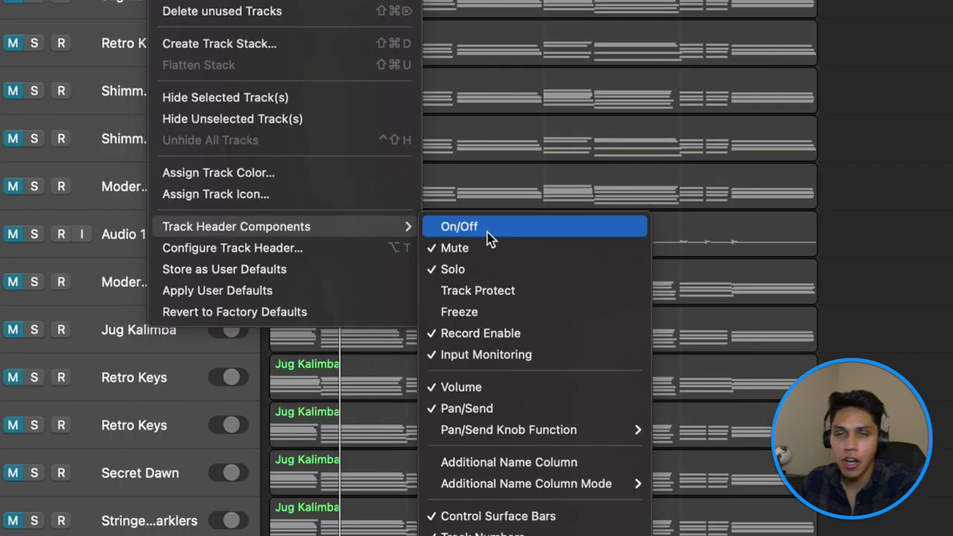
pyautogui.click(496, 236)
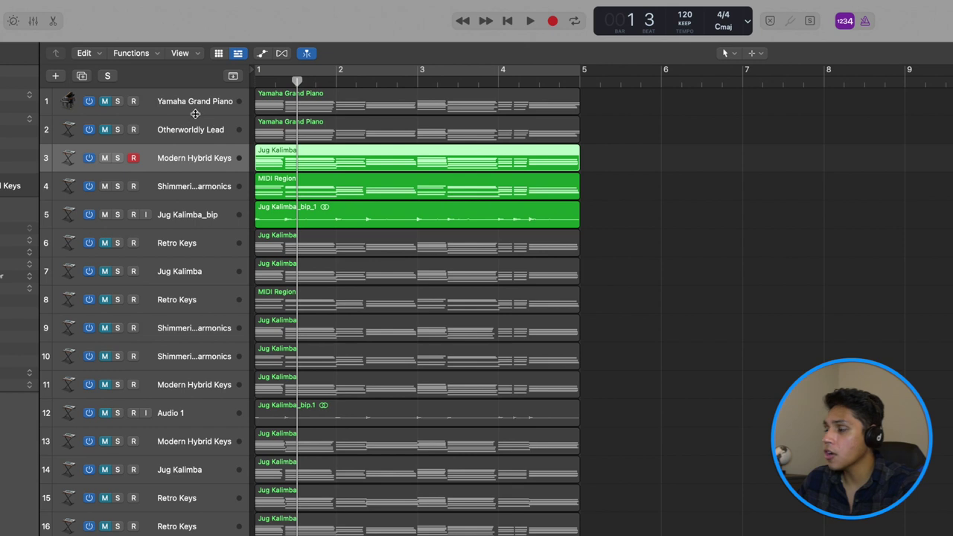
# Switch off the Yamaha Grand Piano and Otherworldly Lead tracks and all tracks from 6 to 24.
pyautogui.scroll(-5, 186, 364)
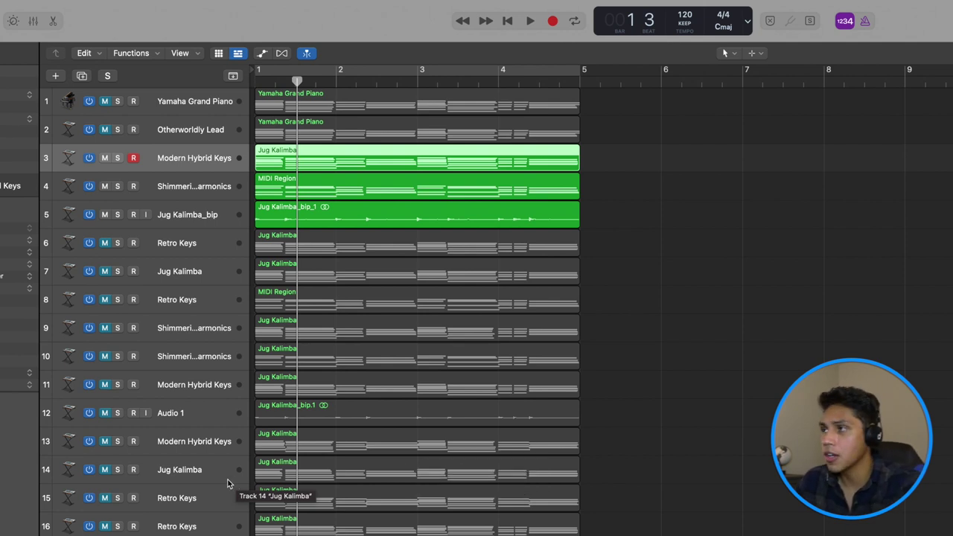
pyautogui.click(89, 129)
pyautogui.click(89, 102)
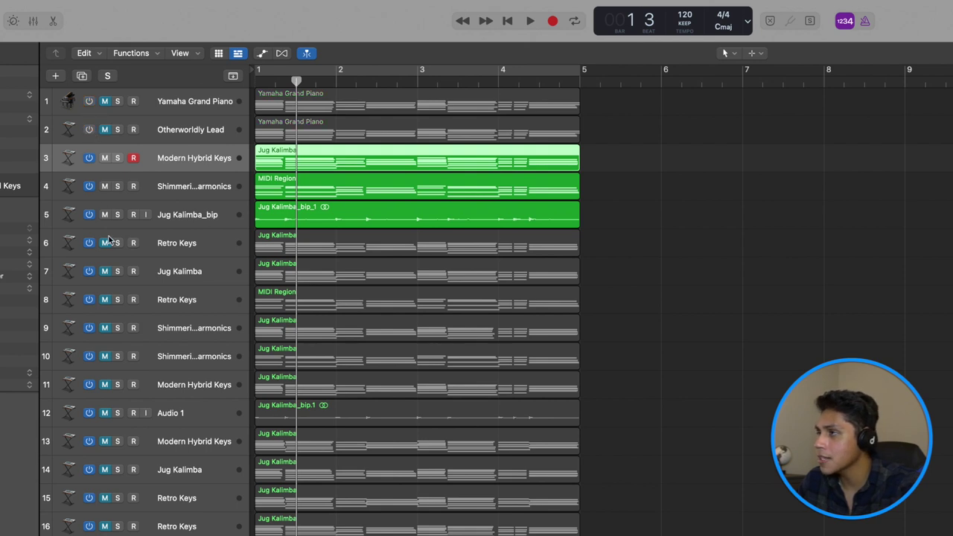
pyautogui.click(214, 245)
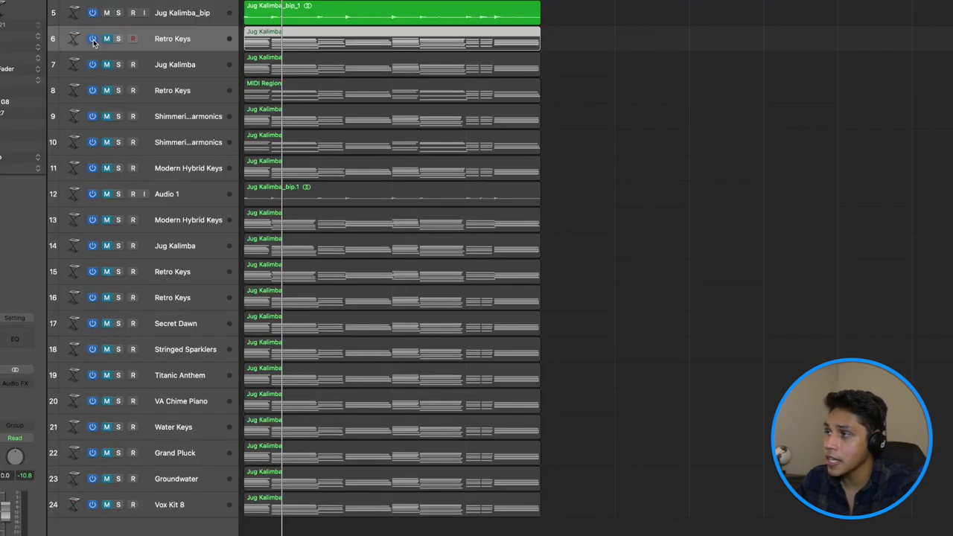
pyautogui.moveTo(115, 151); pyautogui.dragTo(116, 239)
pyautogui.moveTo(91, 173); pyautogui.dragTo(88, 501)
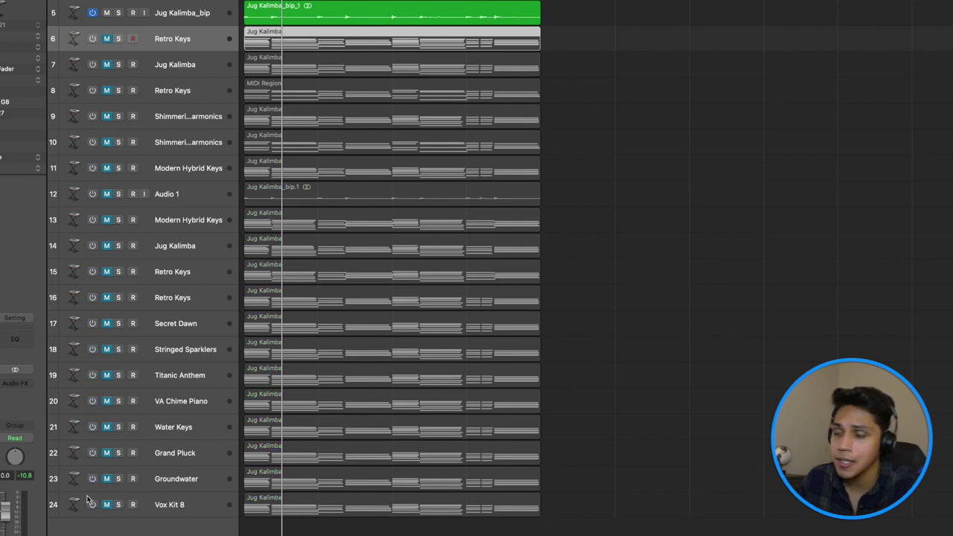
pyautogui.keyDown('shift'); pyautogui.click(172, 509); pyautogui.keyUp('shift')
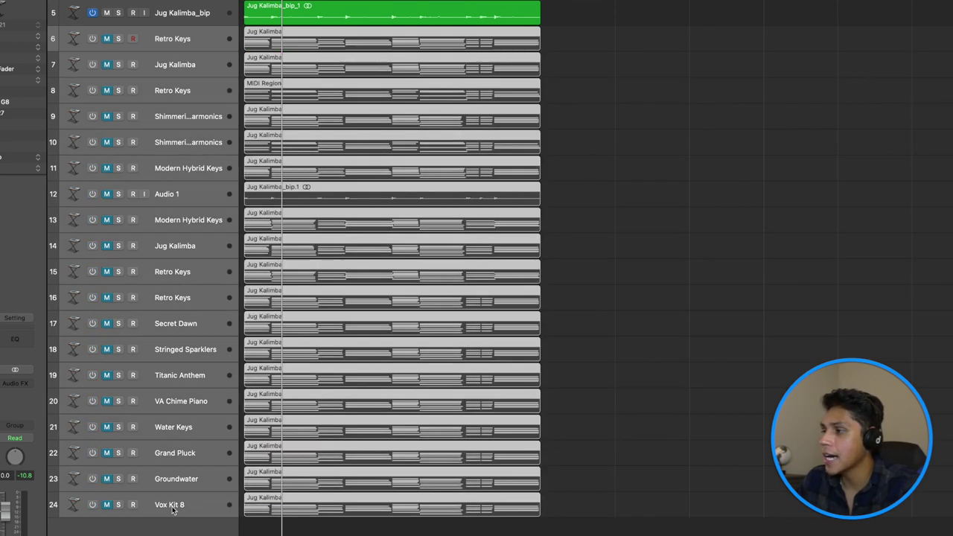
pyautogui.click(92, 505)
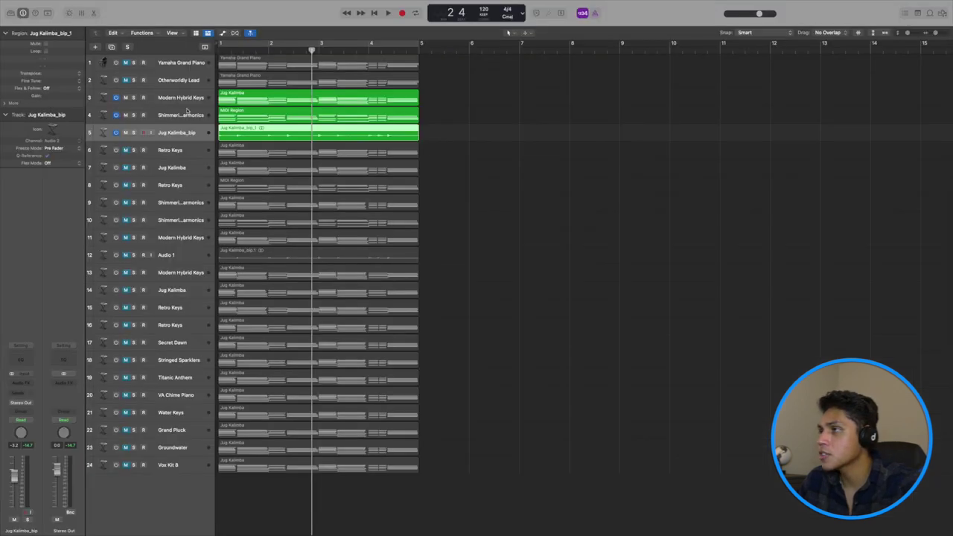
# Move the Modern Hybrid Keys, Shimmering Harmonics and Jug Kalimba_bip tracks together to the top of the track list, then deselect the regions.
pyautogui.click(184, 100)
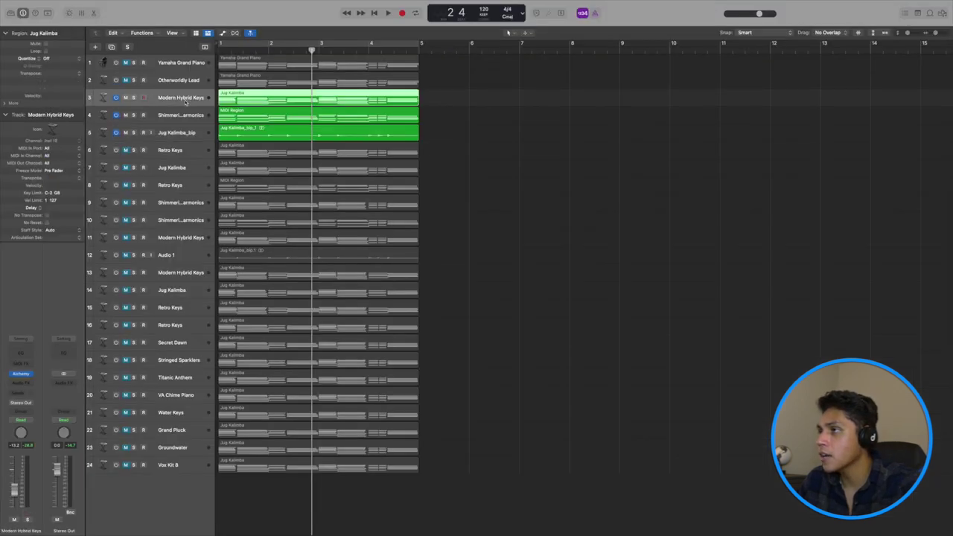
pyautogui.keyDown('shift'); pyautogui.click(190, 132); pyautogui.keyUp('shift')
pyautogui.moveTo(184, 102); pyautogui.dragTo(183, 66)
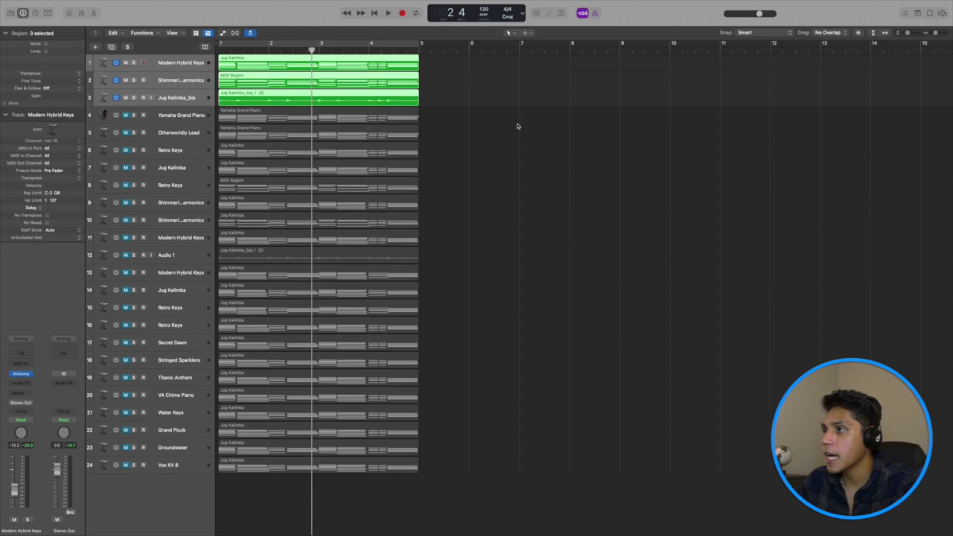
pyautogui.click(455, 154)
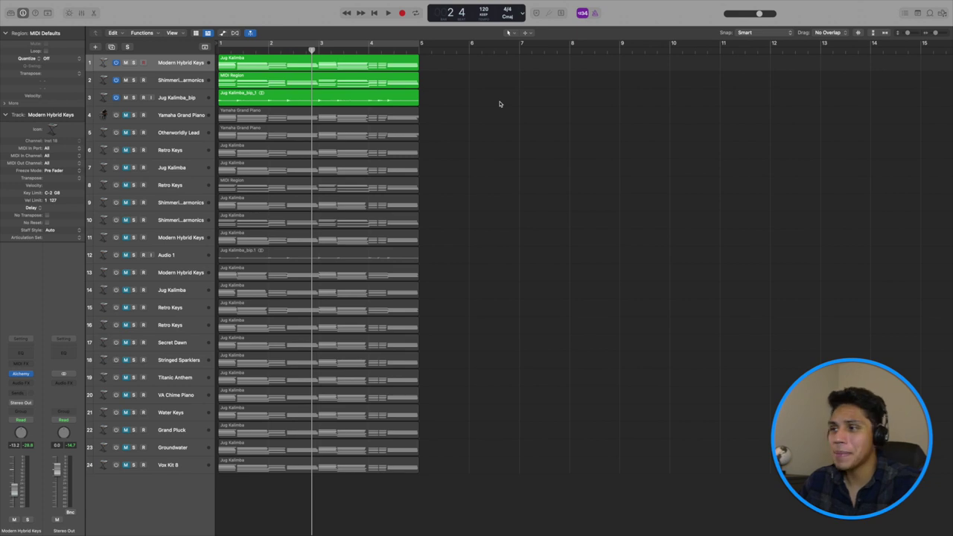
# Play the three active tracks from bar 1 to just past bar 5, then stop playback.
pyautogui.press('Return')
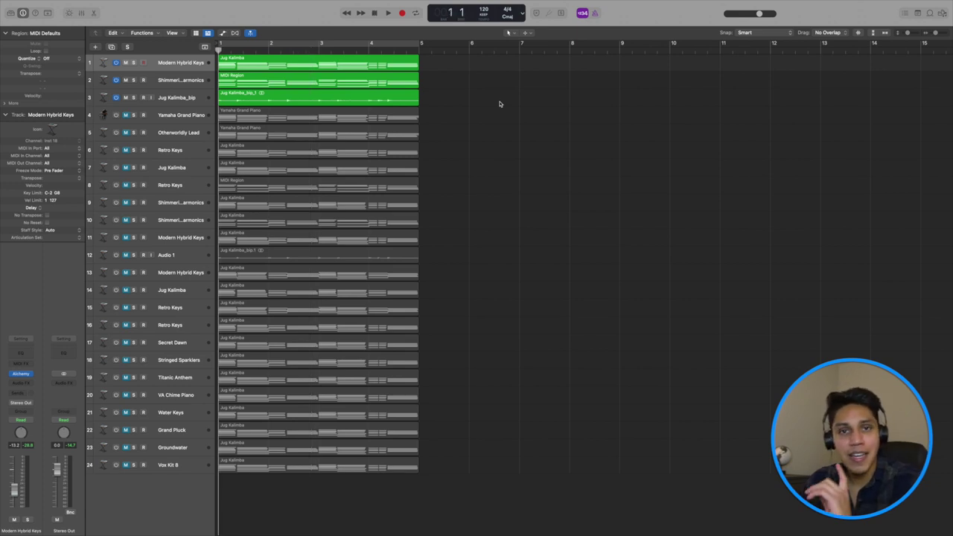
pyautogui.press('space')
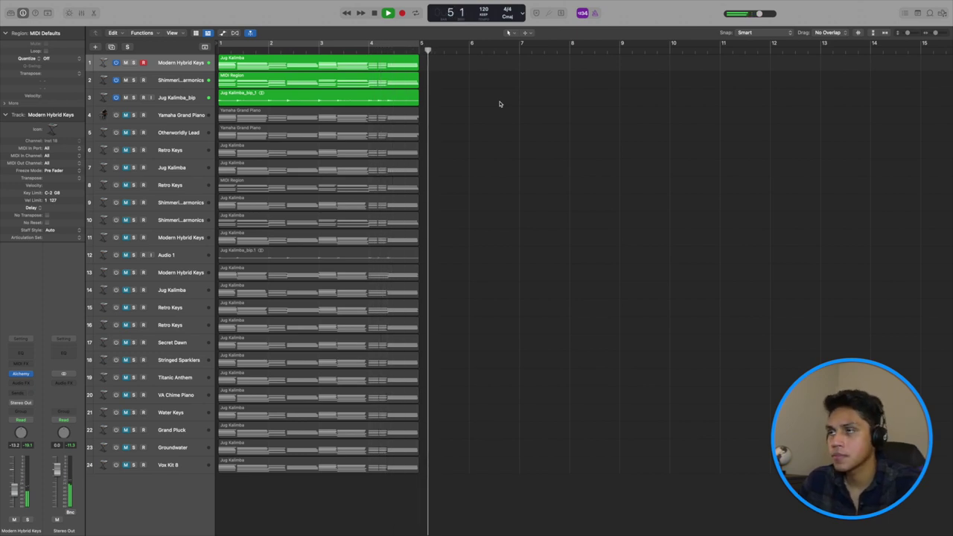
pyautogui.press('space')
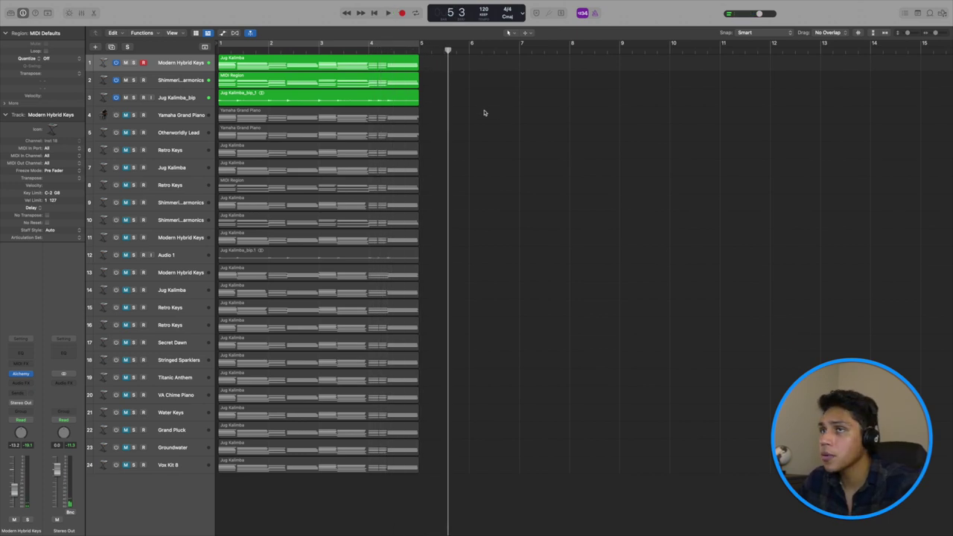
# Enlarge the track heights, show the Modern Hybrid Keys track's Alchemy instrument, and play that track soloed from the start.
pyautogui.press('super+Down')
pyautogui.scroll(-1, 551, 134)
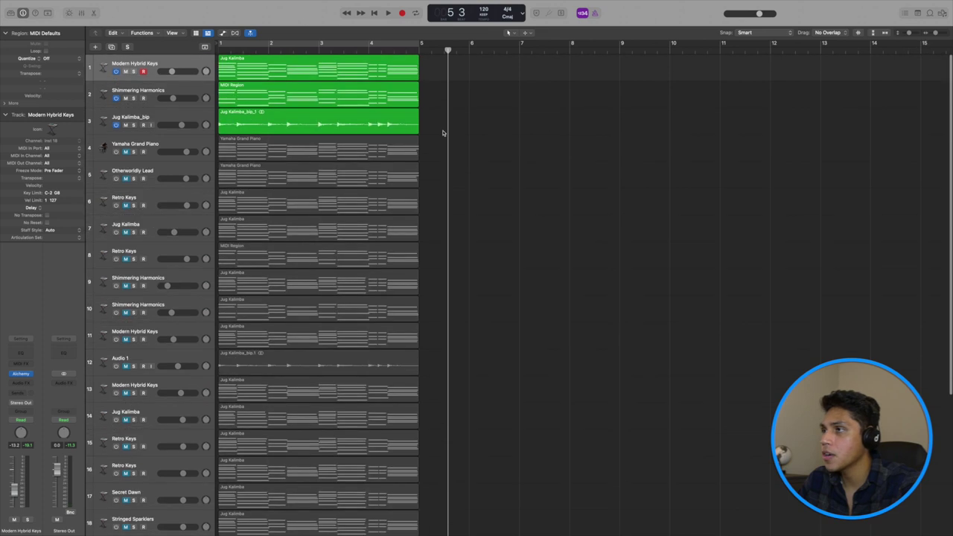
pyautogui.click(189, 62)
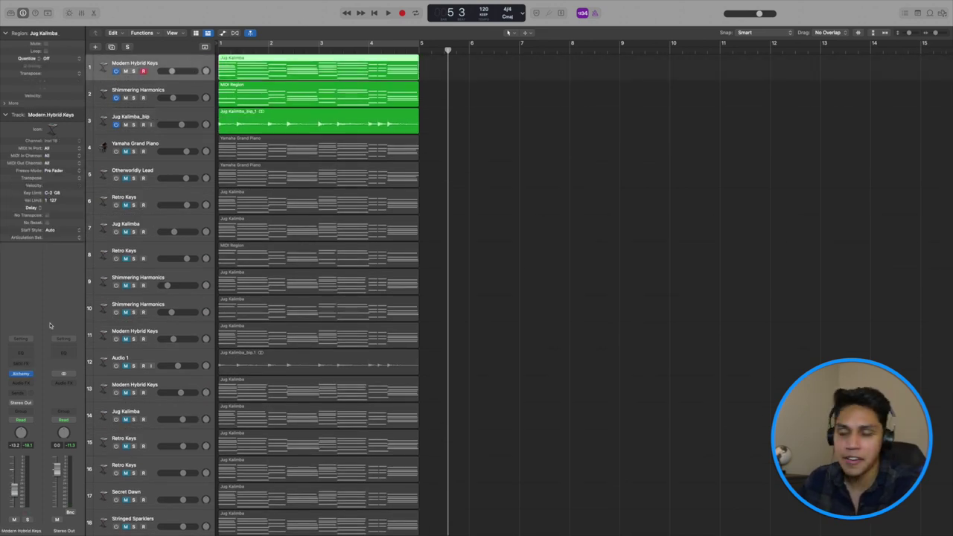
pyautogui.click(21, 373)
pyautogui.moveTo(504, 107); pyautogui.dragTo(643, 88)
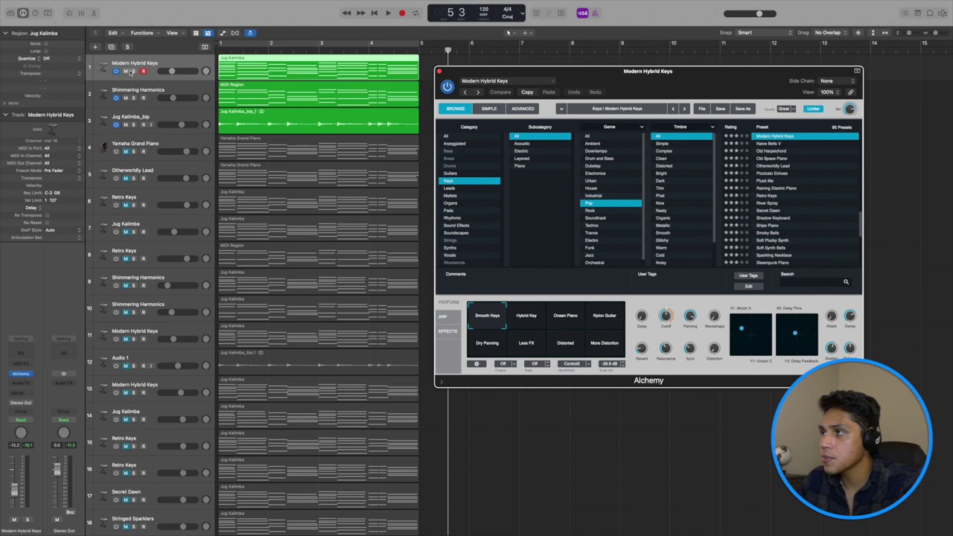
pyautogui.click(133, 70)
pyautogui.press('Return')
pyautogui.press('space')
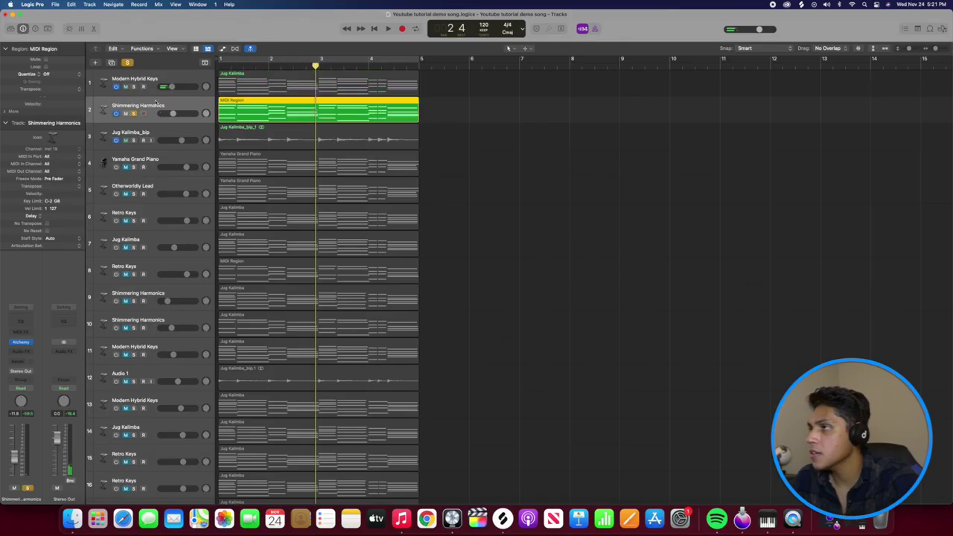
# Play the soloed Shimmering Harmonics track from the start and show its Alchemy instrument.
pyautogui.press('Return')
pyautogui.press('space')
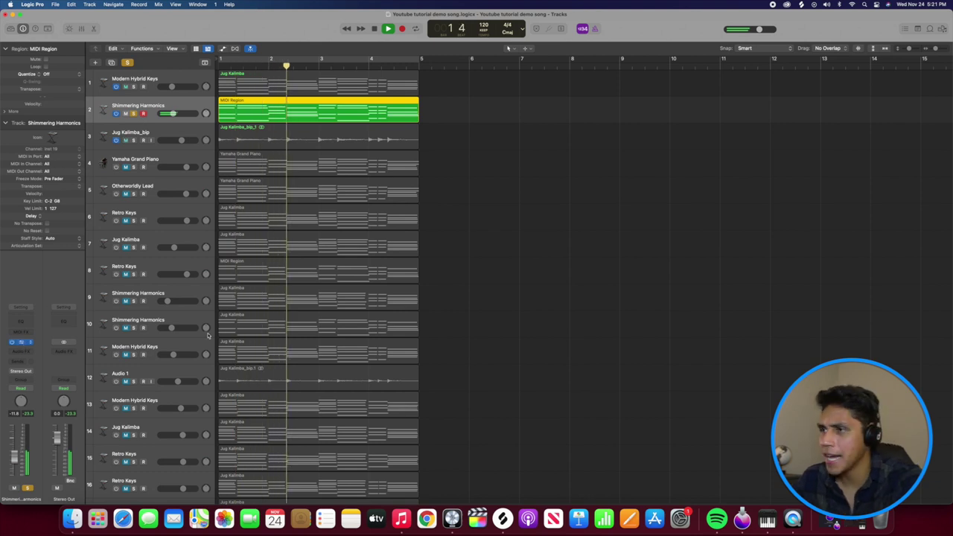
pyautogui.click(30, 343)
pyautogui.moveTo(447, 106); pyautogui.dragTo(504, 106)
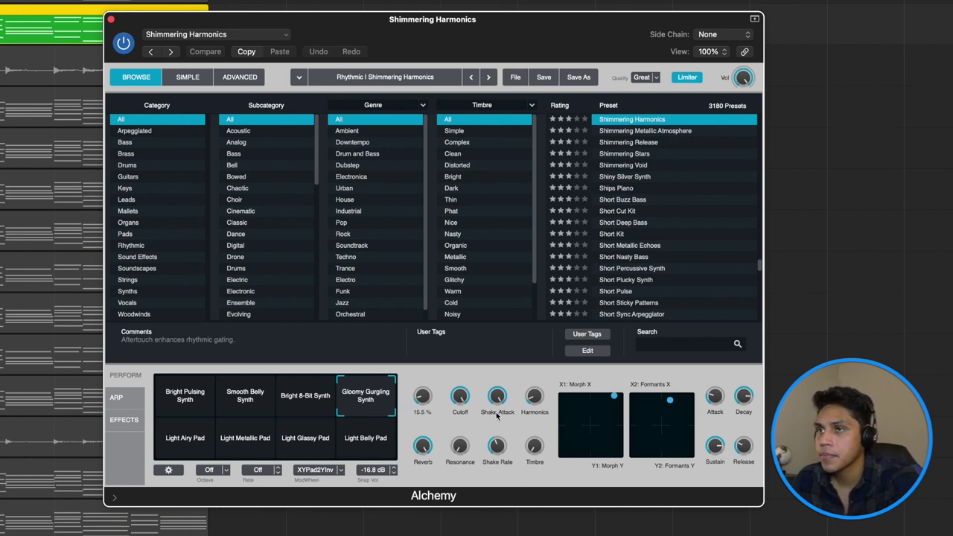
# Try the Bright 8-Bit Synth and Bright Pulsing Synth snapshots of the Shimmering Harmonics preset.
pyautogui.click(299, 402)
pyautogui.click(184, 396)
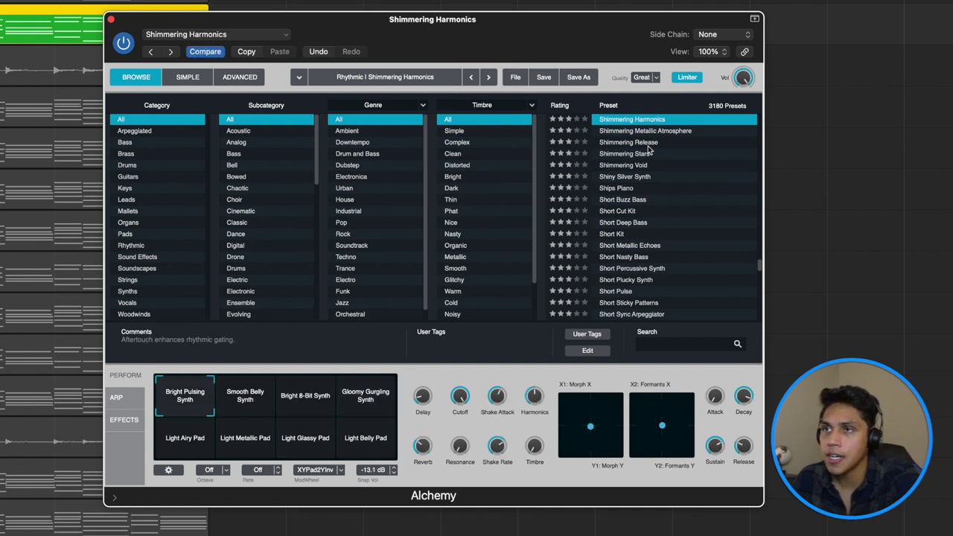
pyautogui.scroll(1, 649, 149)
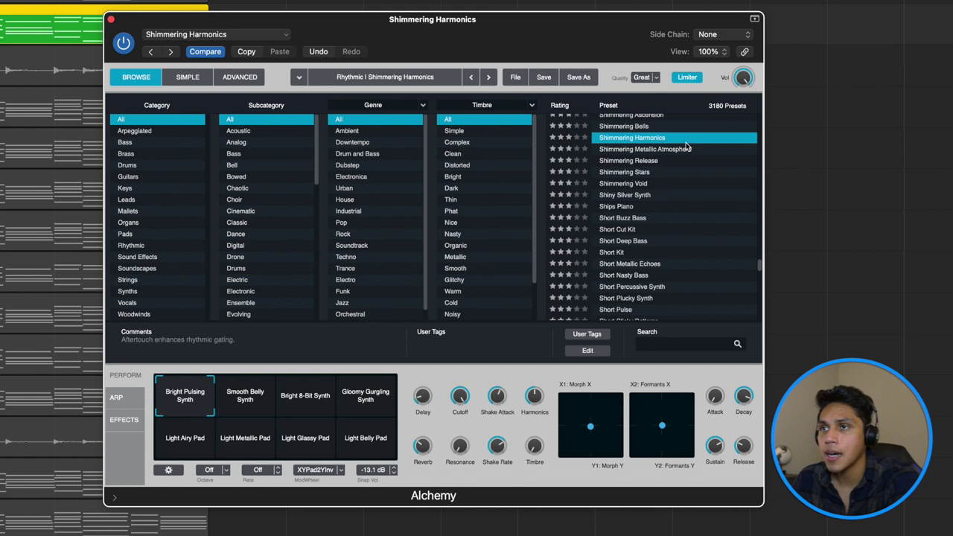
pyautogui.moveTo(519, 51); pyautogui.dragTo(531, 51)
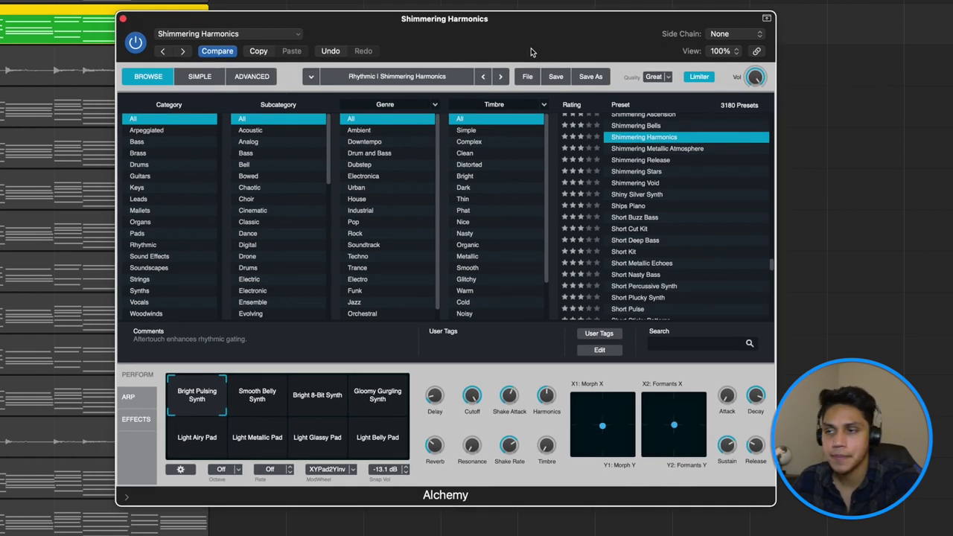
# Select the Gloomy Gurgling Synth snapshot, raise its Shake Attack, then close the Alchemy window and stop playback.
pyautogui.click(384, 401)
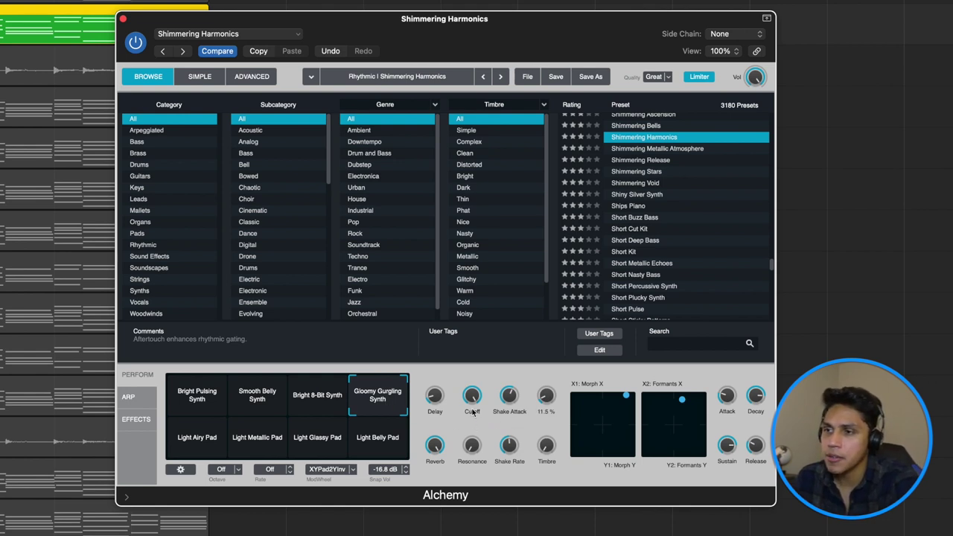
pyautogui.moveTo(515, 415)
pyautogui.moveTo(513, 416); pyautogui.dragTo(494, 295)
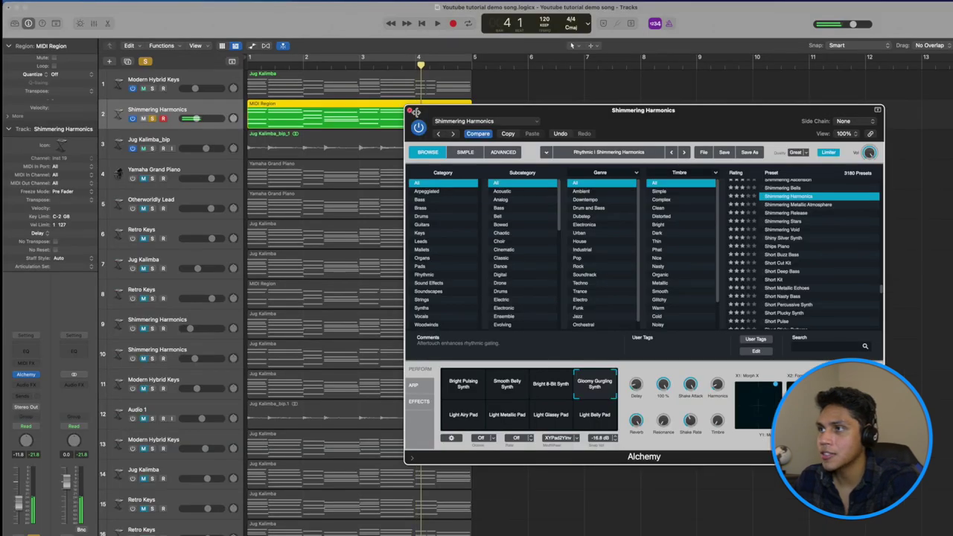
pyautogui.press('super+w')
pyautogui.press('space')
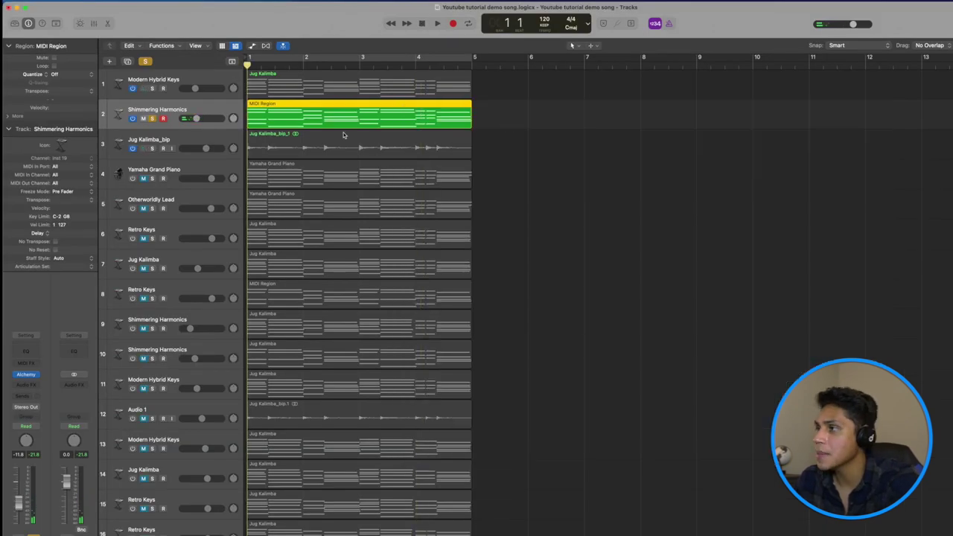
# Play the Jug Kalimba_bip track soloed from the start, then stop and return the playhead to bar 1.
pyautogui.click(153, 143)
pyautogui.press('space')
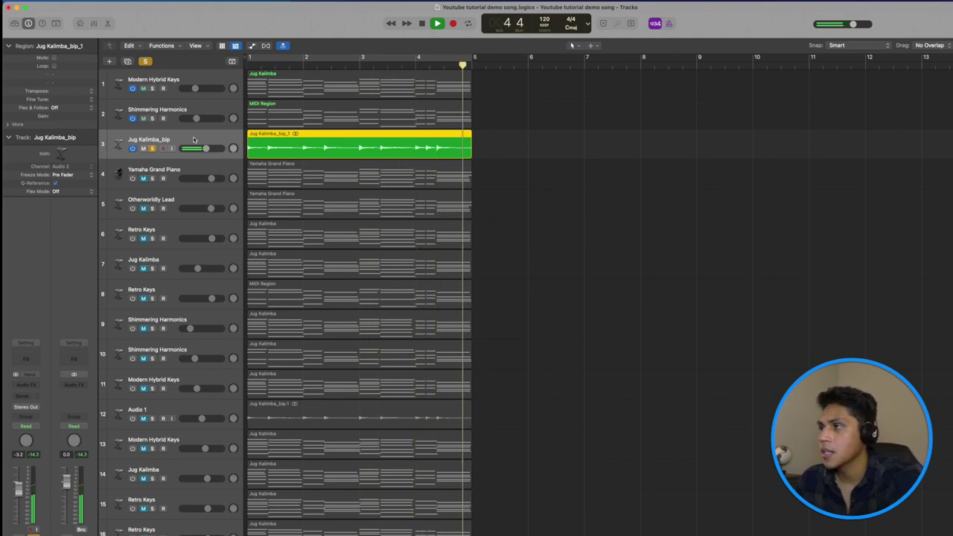
pyautogui.press('space')
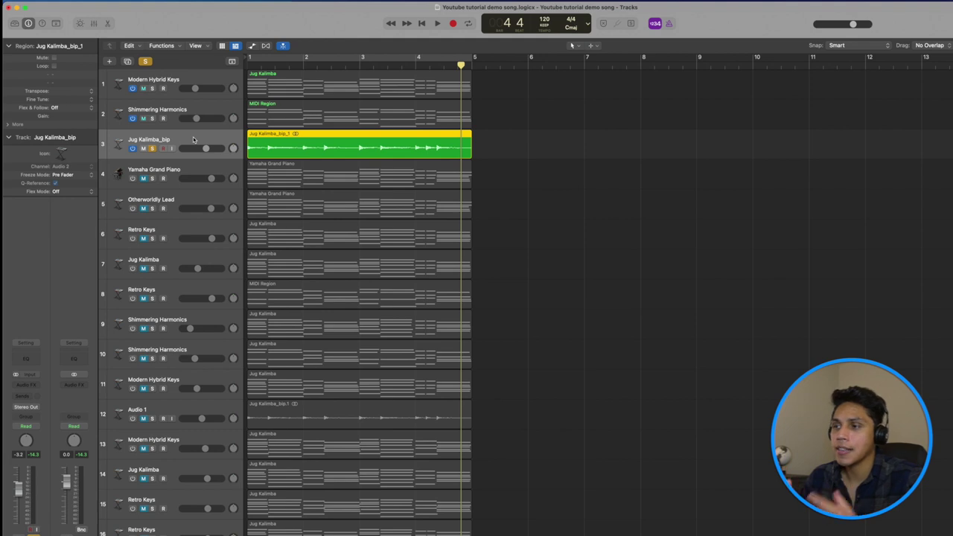
pyautogui.press('Return')
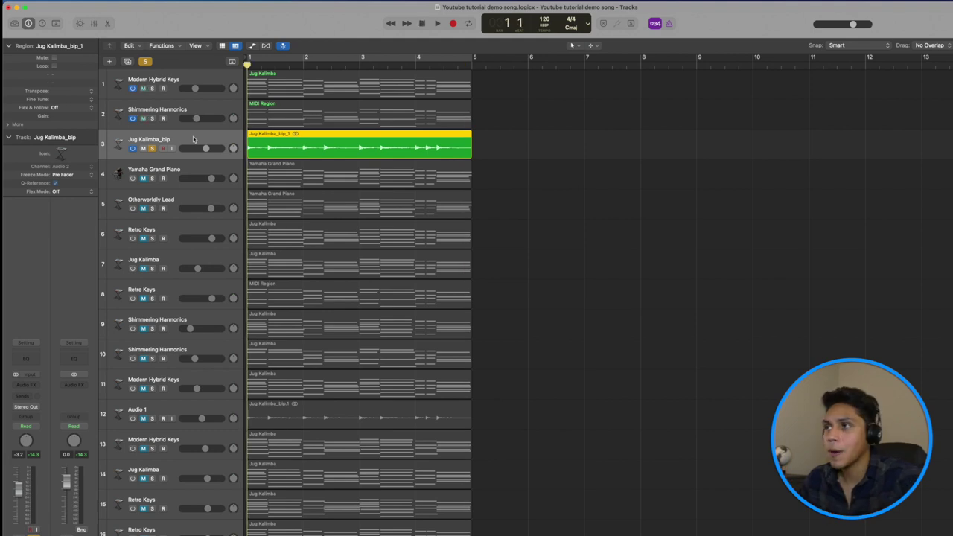
# Solo Shimmering Harmonics and Modern Hybrid Keys along with Jug Kalimba_bip and play the three layers together.
pyautogui.click(151, 119)
pyautogui.click(151, 89)
pyautogui.press('space')
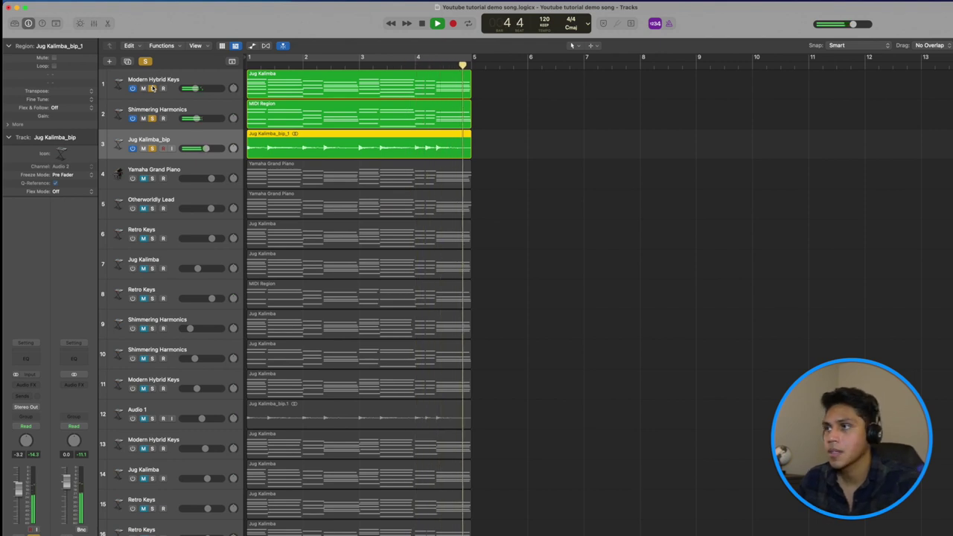
pyautogui.press('space')
# Clear all track solos and select the Yamaha Grand Piano track.
pyautogui.click(146, 61)
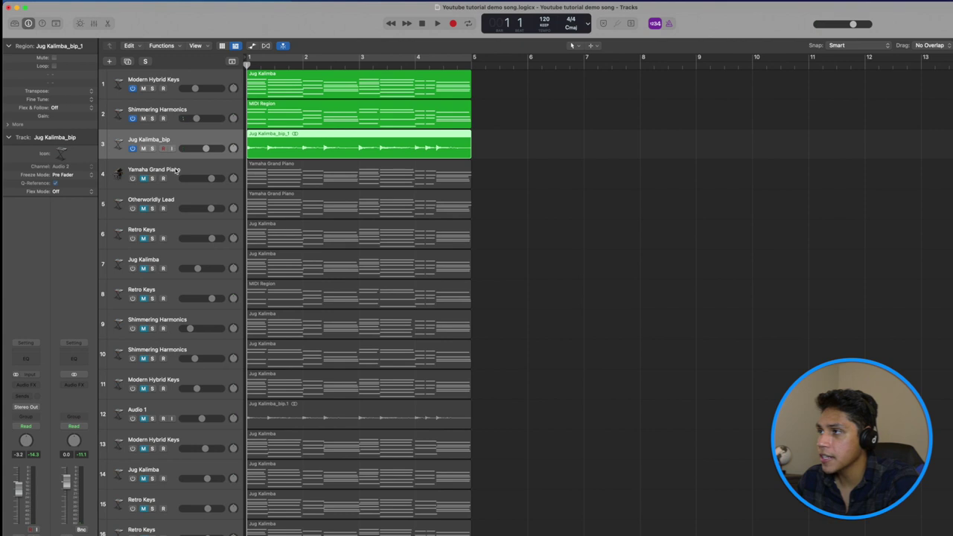
pyautogui.click(195, 176)
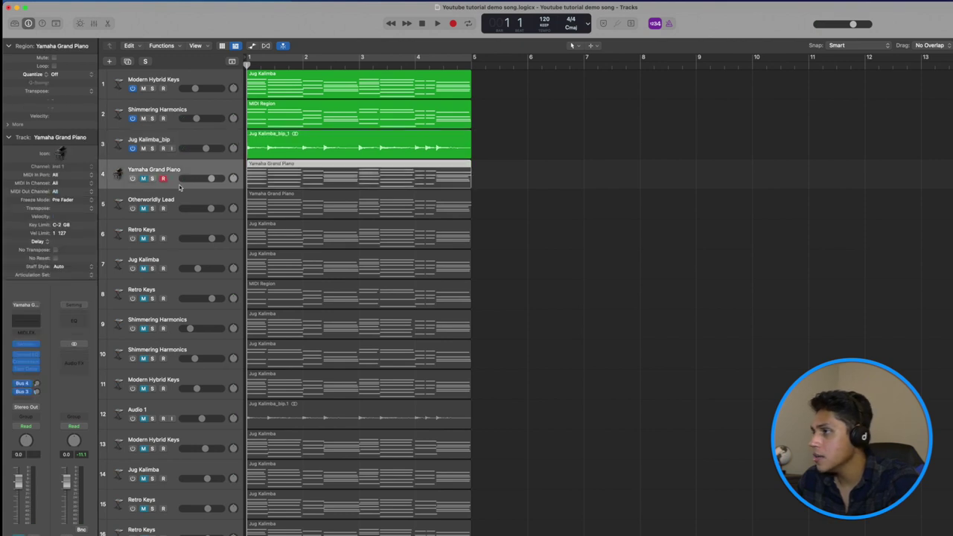
# Solo and play the upper Retro Keys track, move it directly below Jug Kalimba_bip, and leave it unmuted with the solo cleared.
pyautogui.click(173, 234)
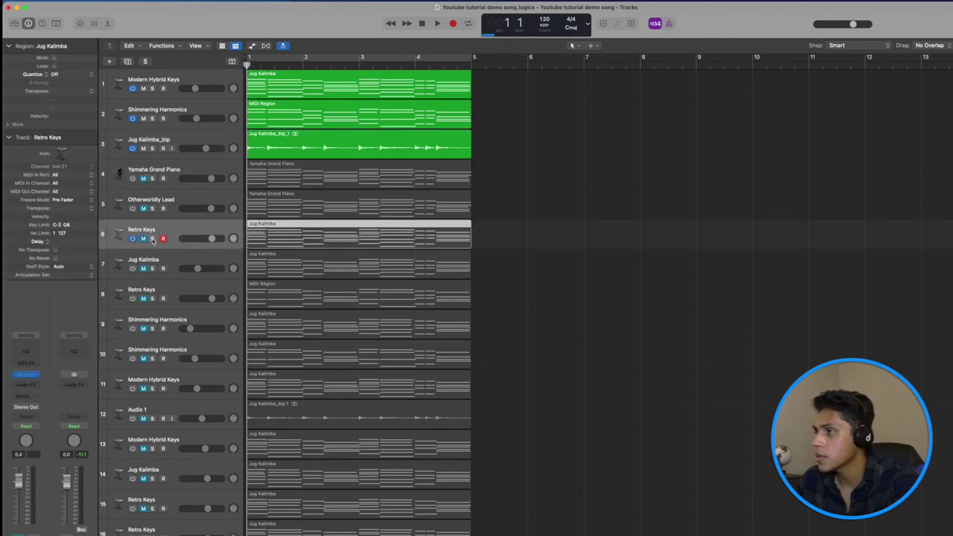
pyautogui.click(151, 238)
pyautogui.press('space')
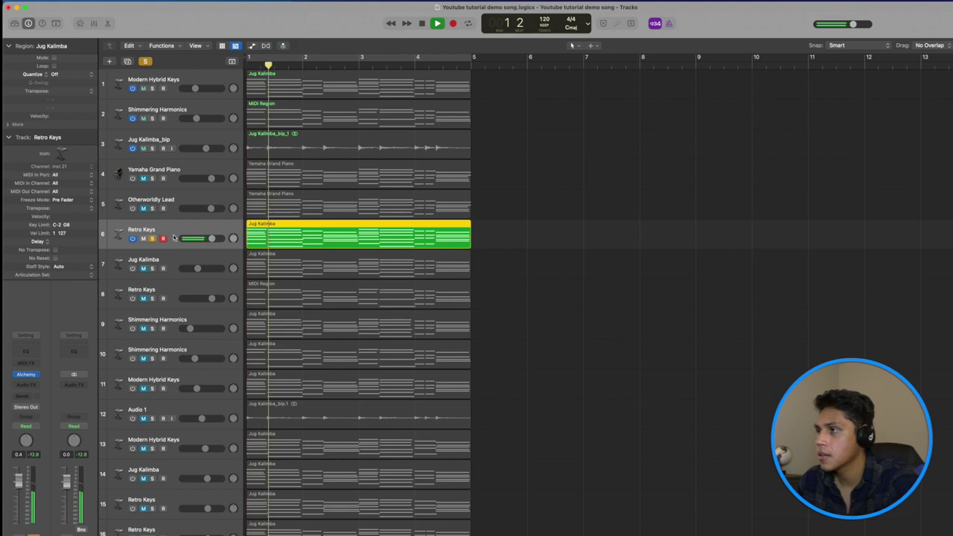
pyautogui.moveTo(155, 230); pyautogui.dragTo(177, 169)
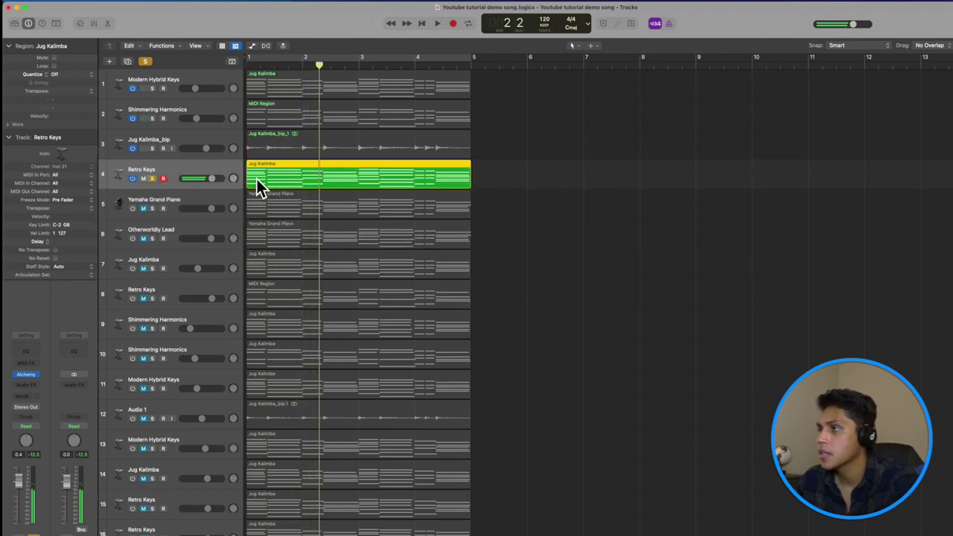
pyautogui.click(146, 61)
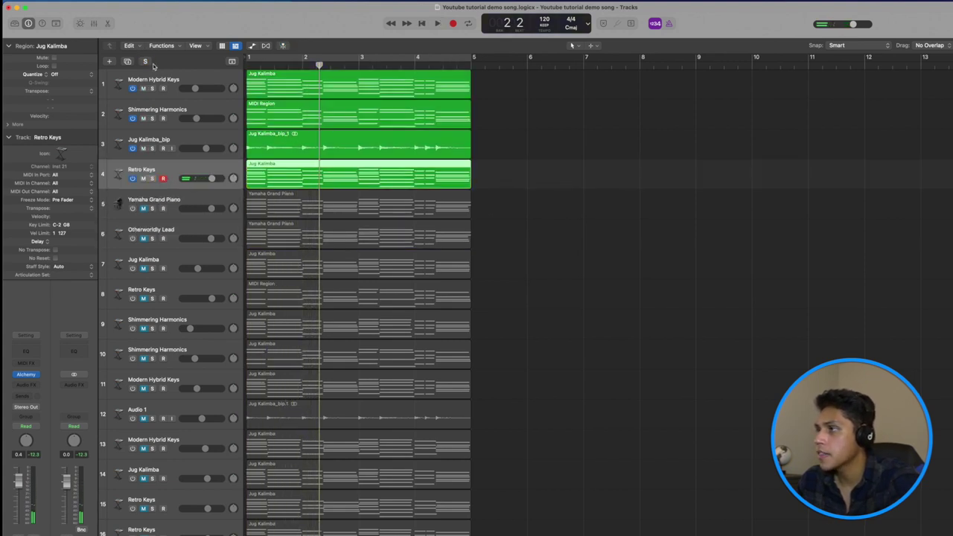
# Audition the Lush snapshot of the Retro Keys Alchemy instrument, return to Plucky Retro, and close the instrument window.
pyautogui.click(27, 375)
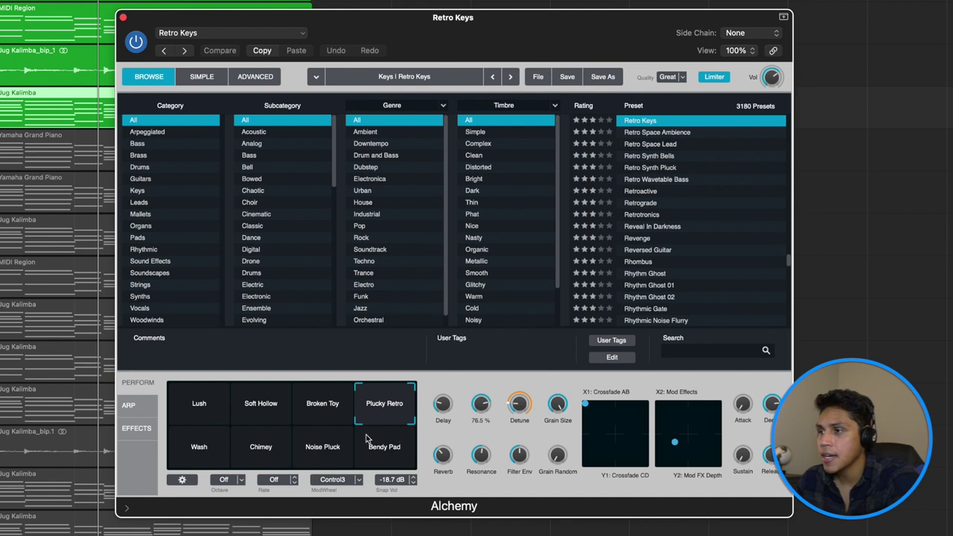
pyautogui.click(211, 416)
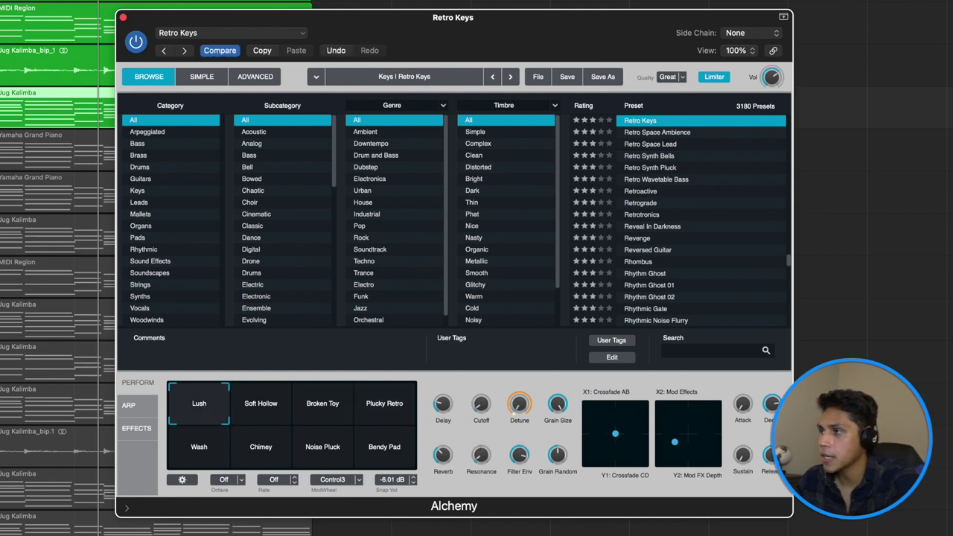
pyautogui.click(52, 108)
pyautogui.press('space')
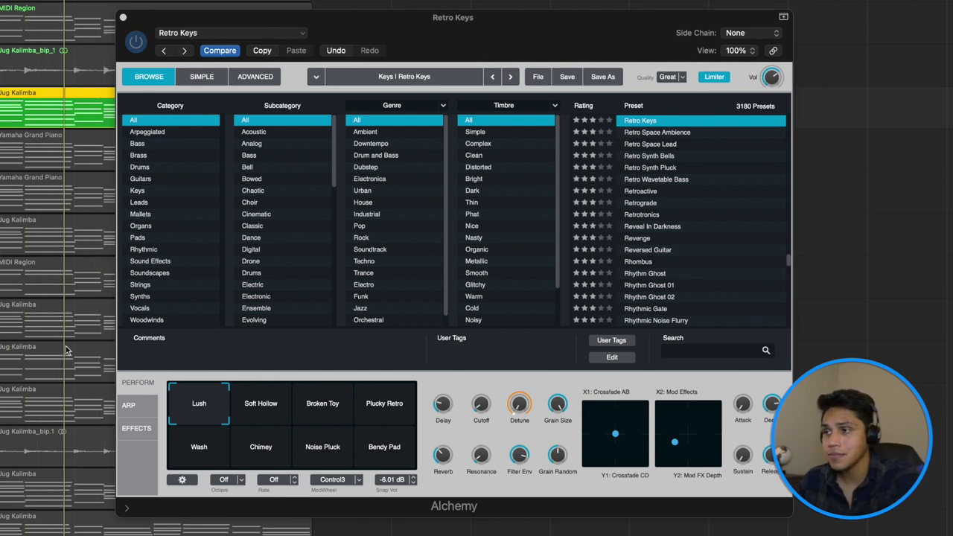
pyautogui.moveTo(272, 416); pyautogui.dragTo(401, 414)
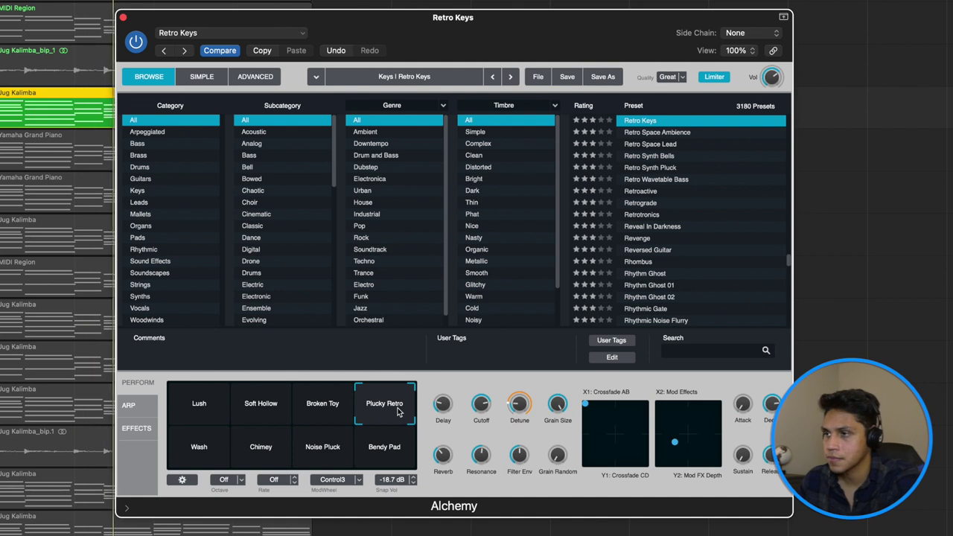
pyautogui.click(124, 18)
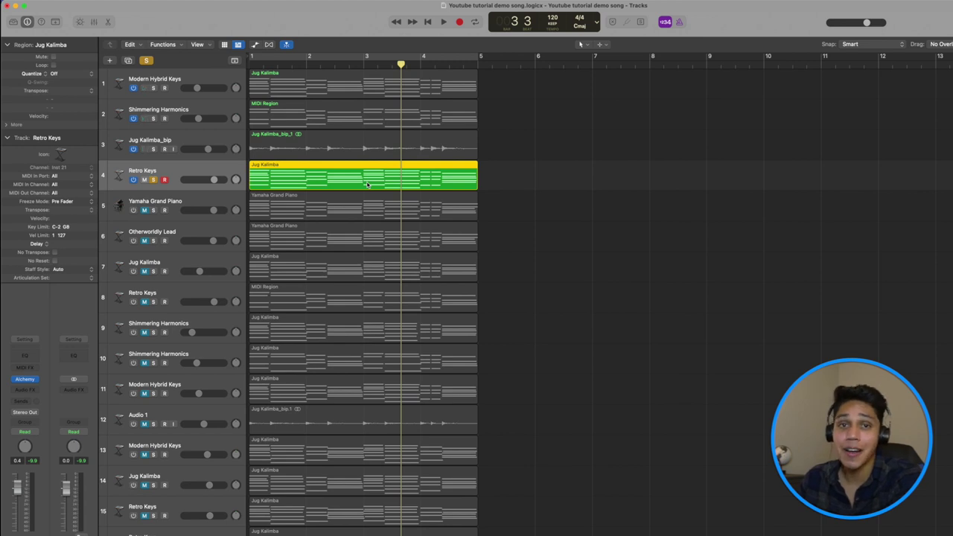
# Clear the Retro Keys solo, solo the Jug Kalimba_bip track, and play it from bar 1.
pyautogui.click(146, 60)
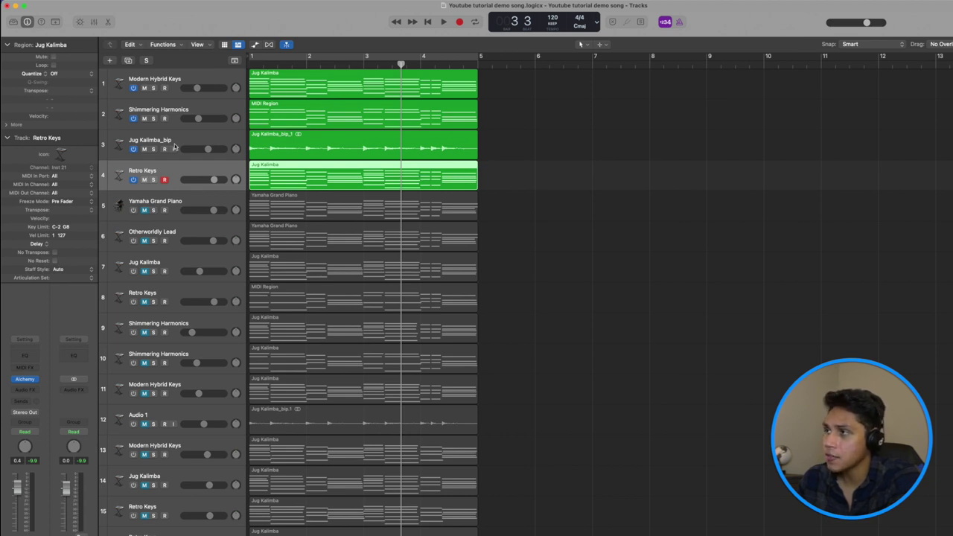
pyautogui.click(176, 147)
pyautogui.click(154, 149)
pyautogui.press('Return')
pyautogui.press('space')
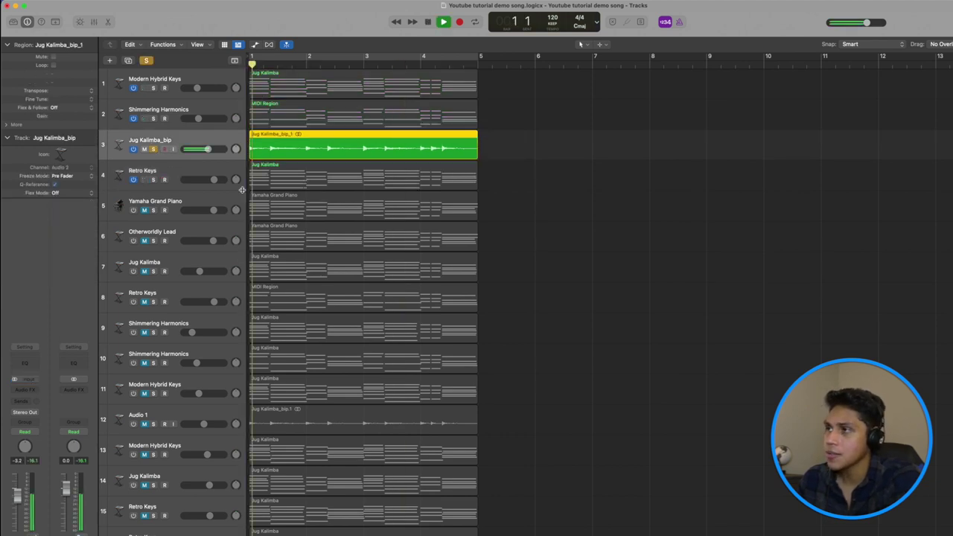
# Solo the Retro Keys track, compare its playback at bars 1 and 3, and return the playhead to bar 1.
pyautogui.click(173, 173)
pyautogui.press('space')
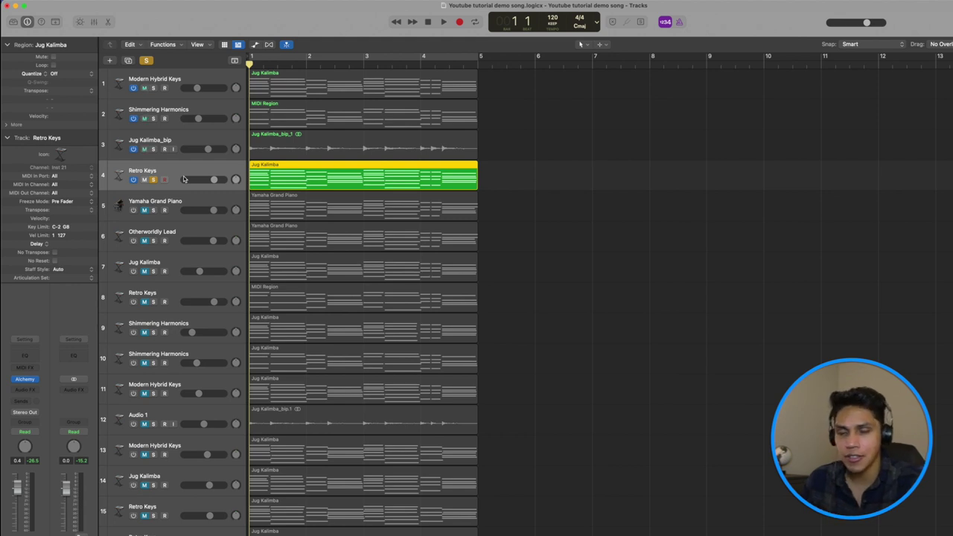
pyautogui.press('space')
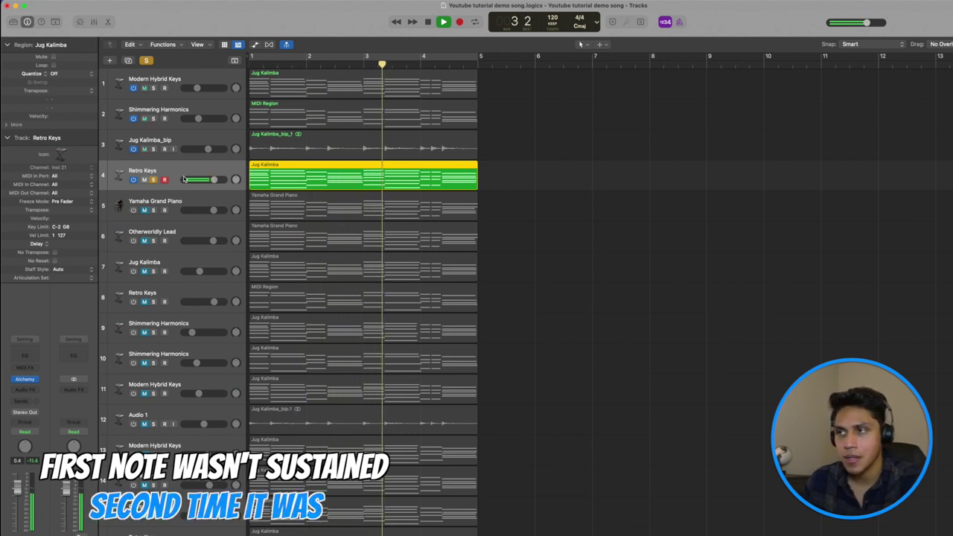
pyautogui.press('space')
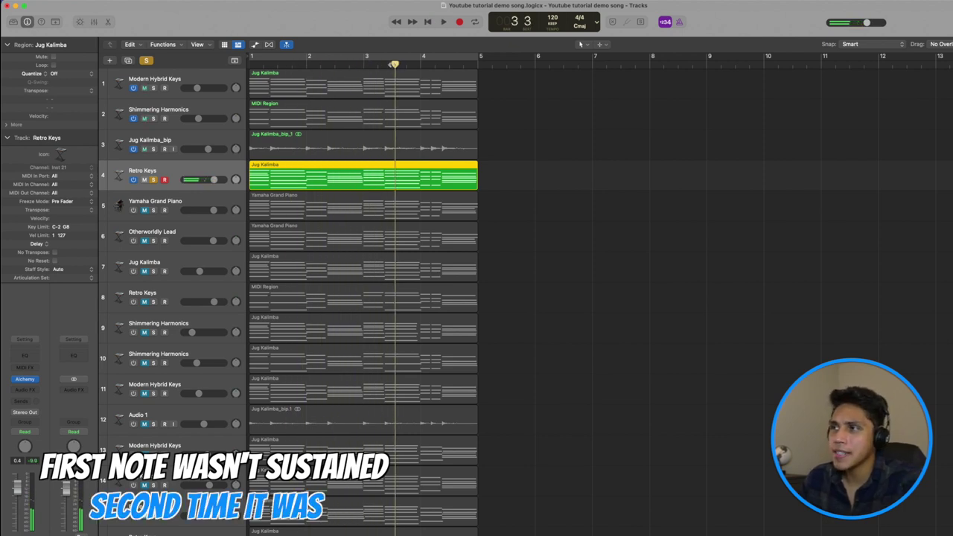
pyautogui.click(363, 63)
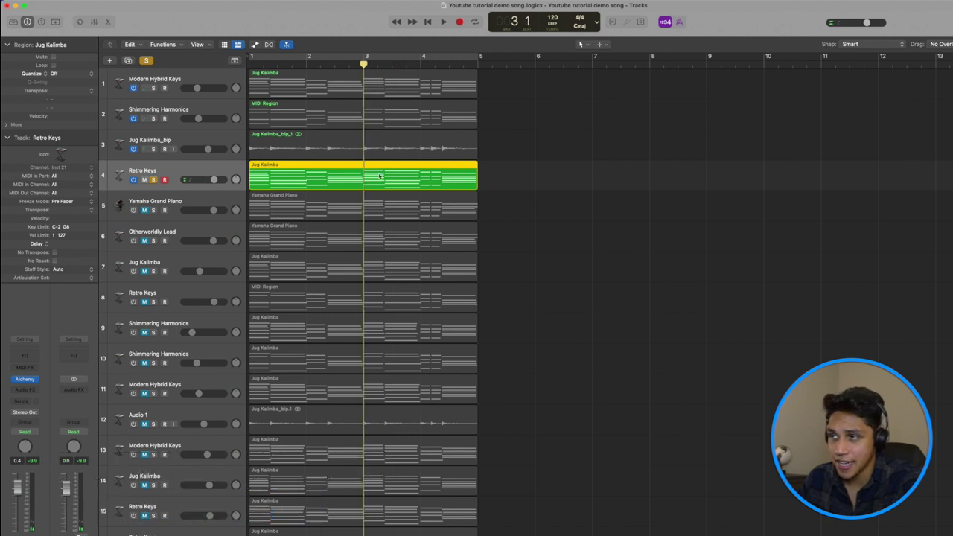
pyautogui.click(251, 63)
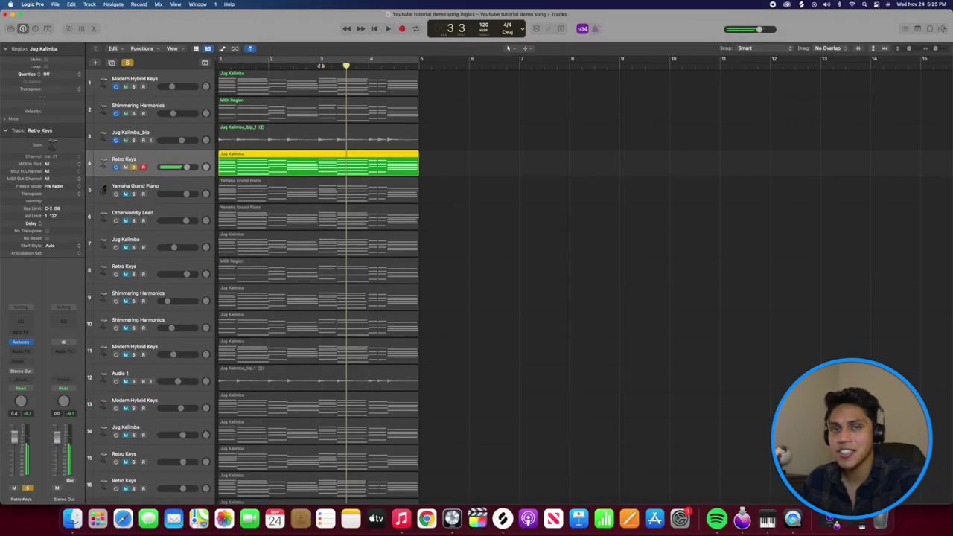
pyautogui.click(321, 64)
pyautogui.click(220, 64)
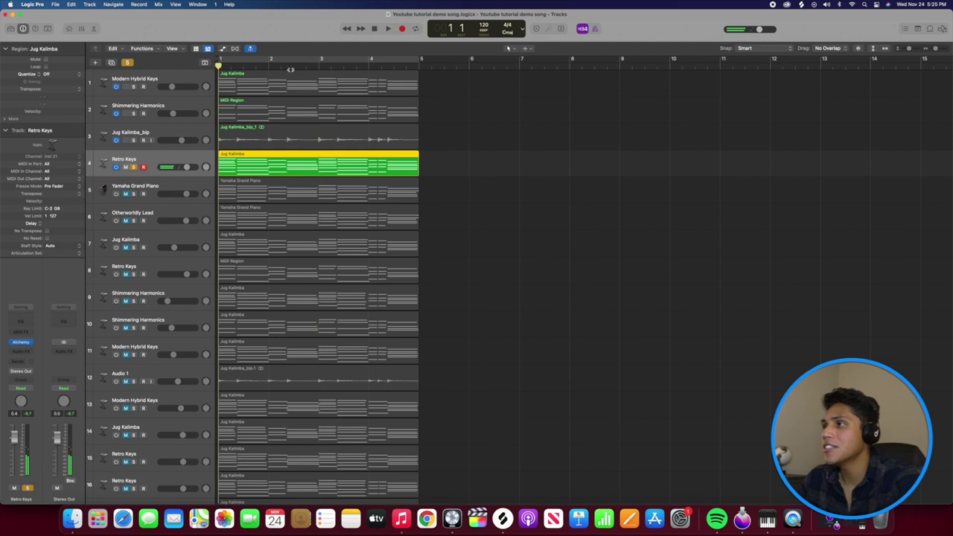
# Clear the solo and bounce the Retro Keys region in place to a new track, leaving the source and including the audio tail in the file.
pyautogui.moveTo(447, 71); pyautogui.dragTo(291, 150)
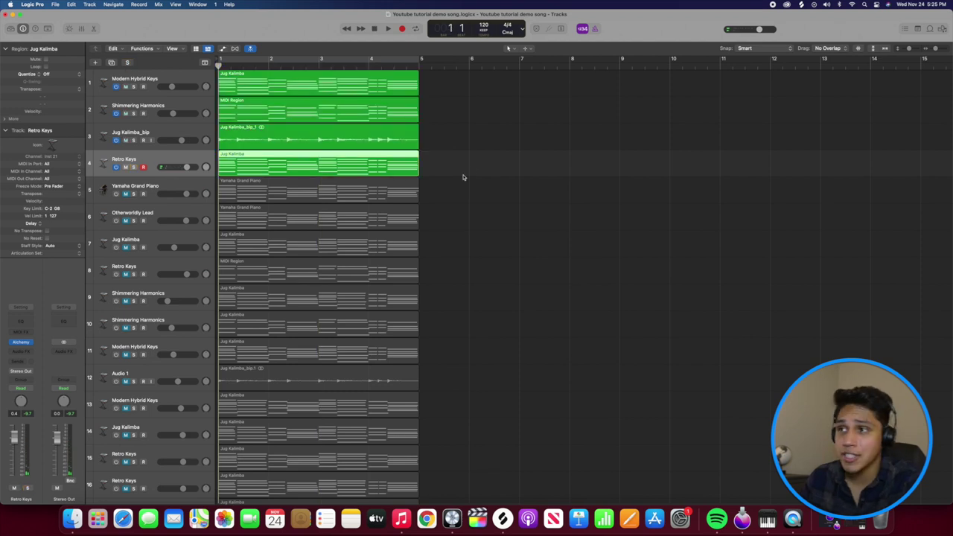
pyautogui.moveTo(518, 167); pyautogui.dragTo(298, 167)
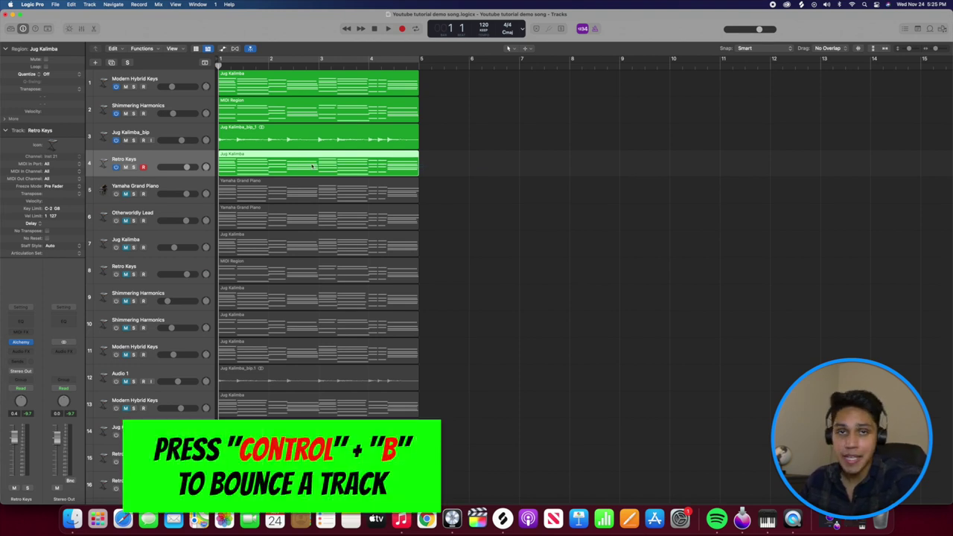
pyautogui.hotkey('ctrl', 'b')
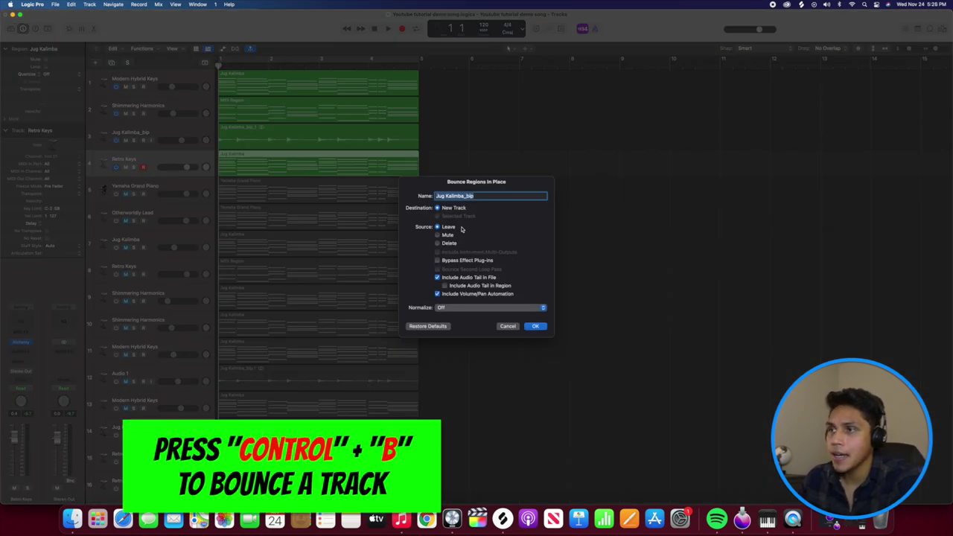
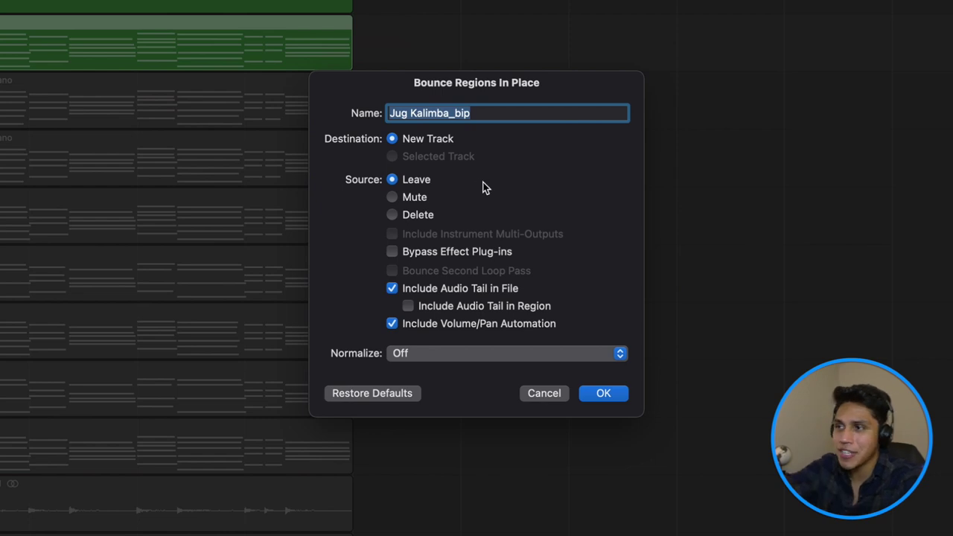
pyautogui.click(614, 393)
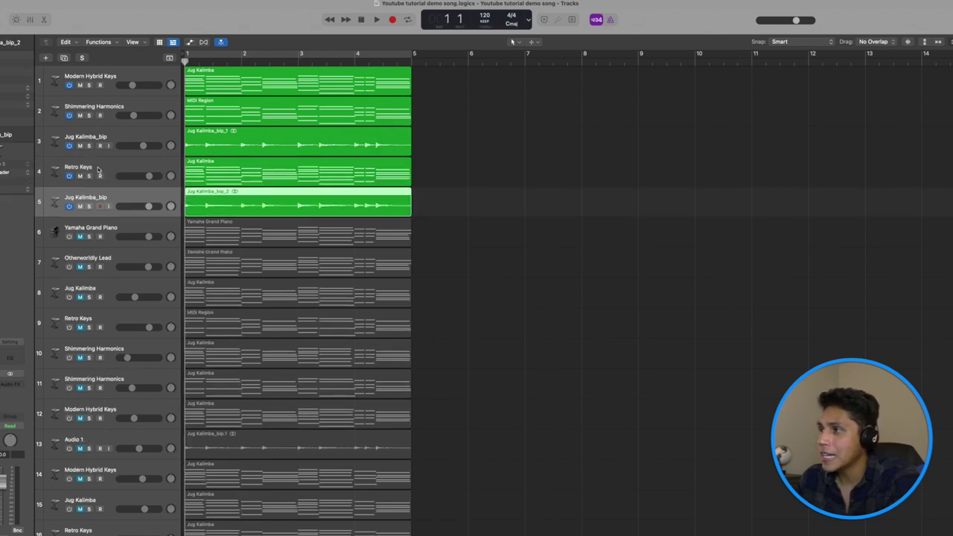
# Solo the newly bounced track below Retro Keys and compare its playback from bar 1 and around bar 3.
pyautogui.click(89, 207)
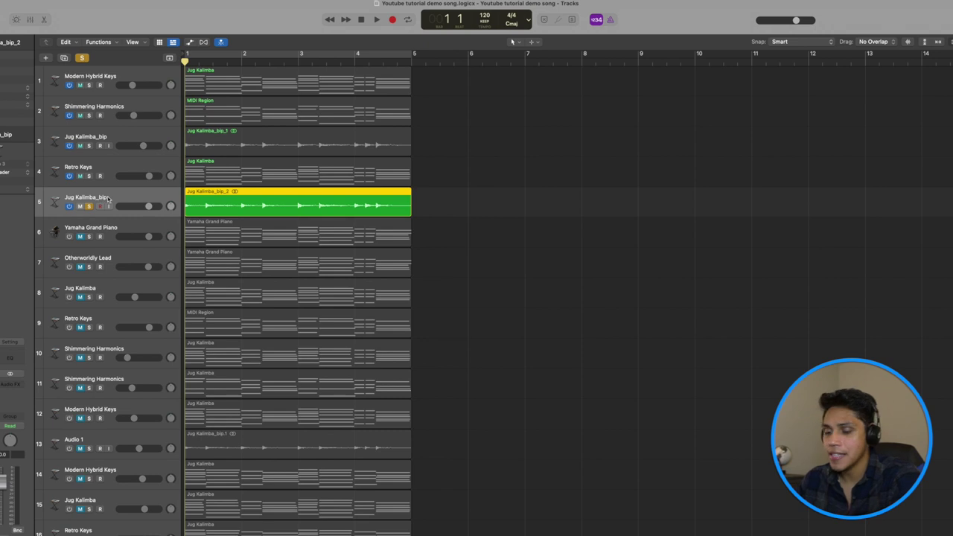
pyautogui.press('space')
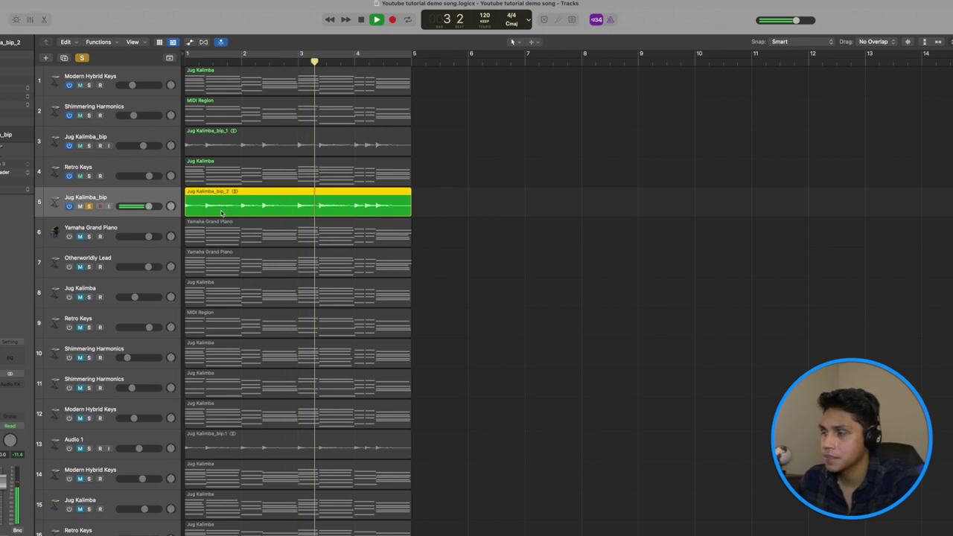
pyautogui.press('space')
pyautogui.press('Return')
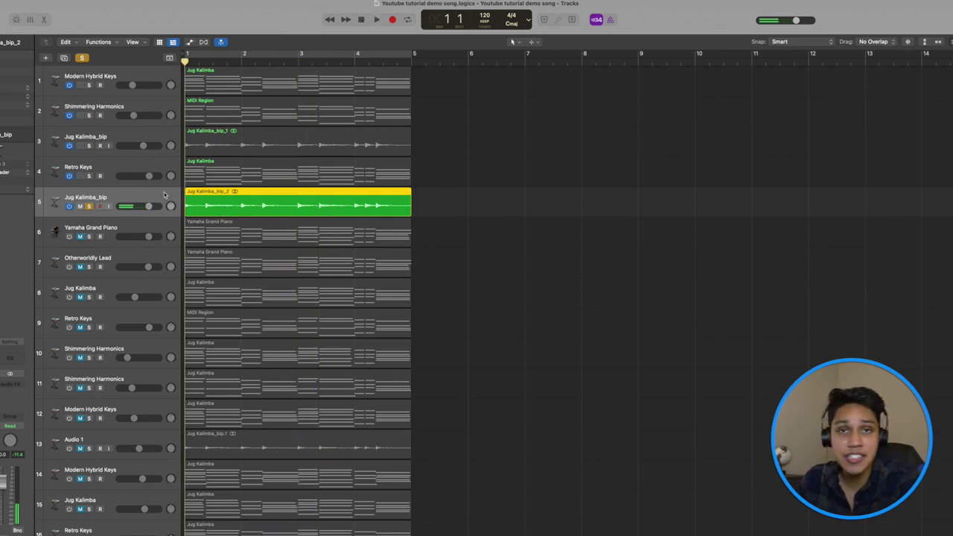
pyautogui.press('space')
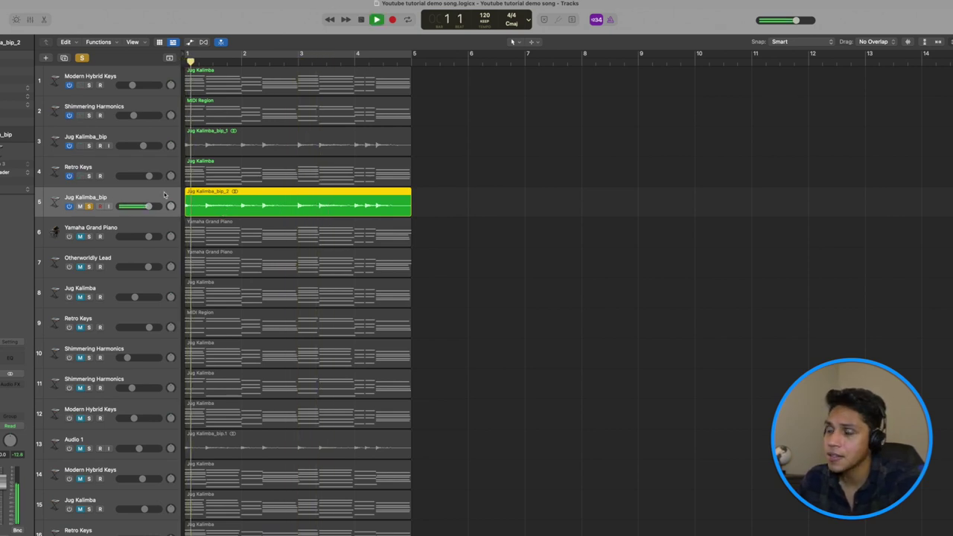
pyautogui.moveTo(298, 63); pyautogui.dragTo(291, 63)
pyautogui.press('space')
pyautogui.press('space')
# Shorten the bounced Jug Kalimba_bip_2 region so it ends at bar 3.
pyautogui.moveTo(187, 211)
pyautogui.mouseDown()
pyautogui.moveTo(349, 211)
pyautogui.moveTo(193, 216)
pyautogui.mouseUp()
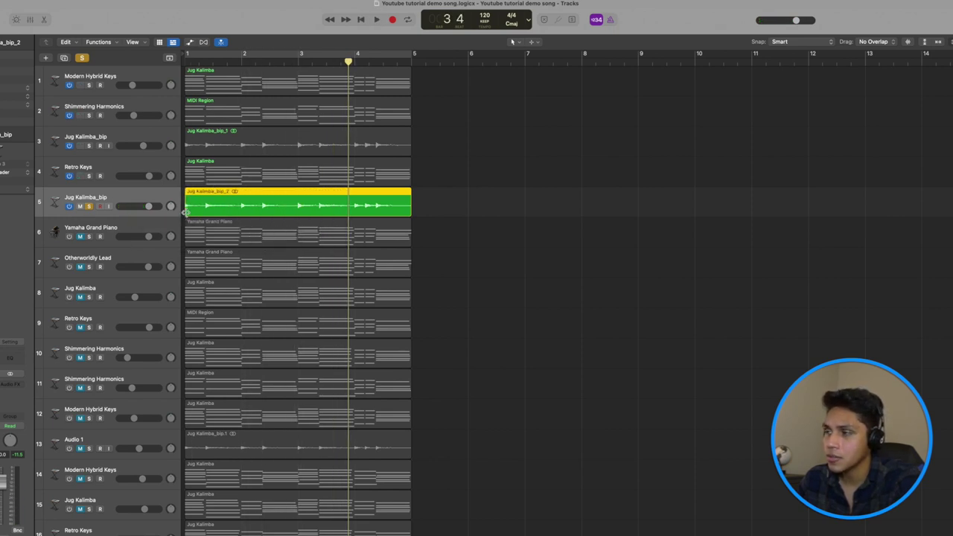
pyautogui.click(187, 212)
pyautogui.moveTo(192, 212); pyautogui.dragTo(228, 210)
pyautogui.moveTo(301, 192)
pyautogui.mouseDown()
pyautogui.moveTo(411, 191)
pyautogui.moveTo(300, 192)
pyautogui.mouseUp()
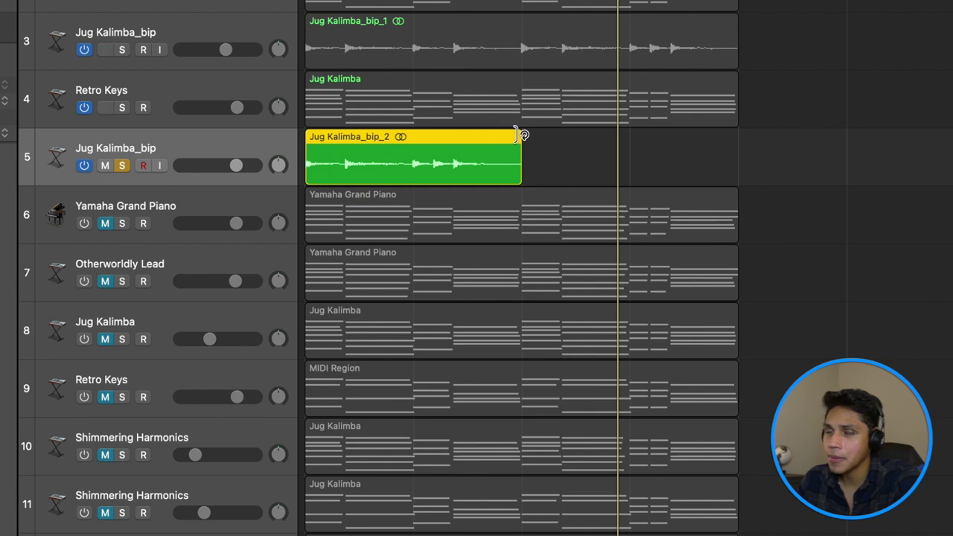
pyautogui.moveTo(522, 135); pyautogui.dragTo(485, 144)
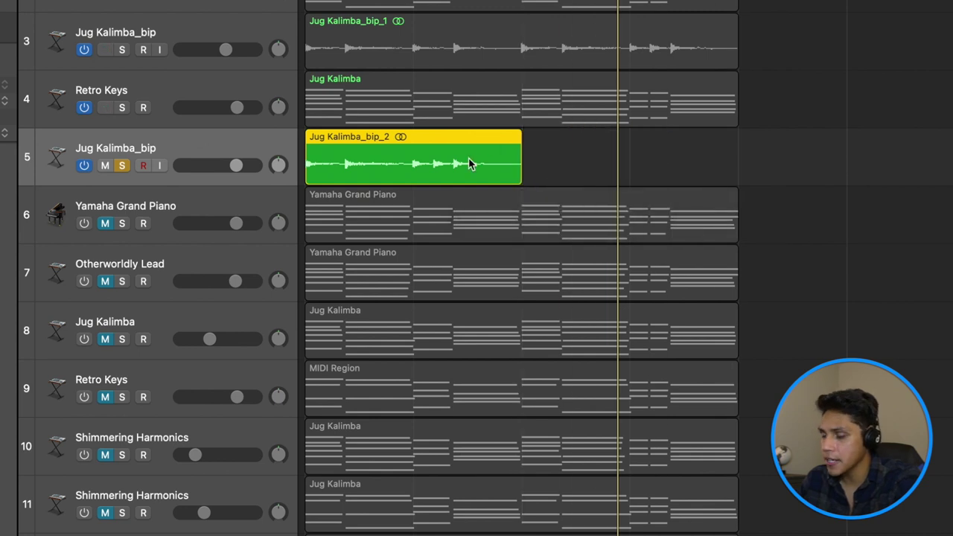
# Try duplicating the shortened Jug Kalimba_bip_2 region from bar 3 onward, then undo the copies.
pyautogui.moveTo(421, 158); pyautogui.dragTo(621, 159)
pyautogui.moveTo(622, 160); pyautogui.dragTo(837, 163)
pyautogui.press('super+z')
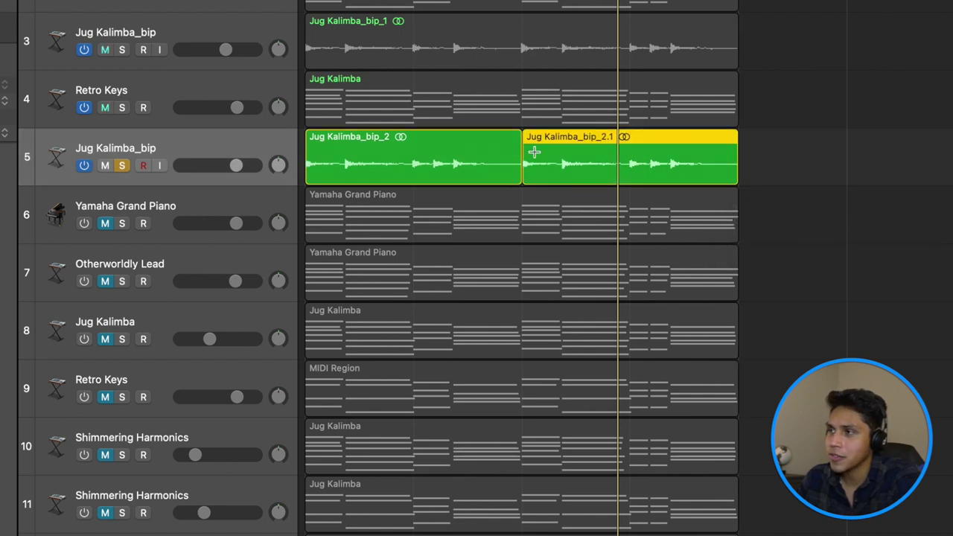
pyautogui.press('super+z')
pyautogui.press('super+z')
pyautogui.press('super+z')
pyautogui.press('super+z')
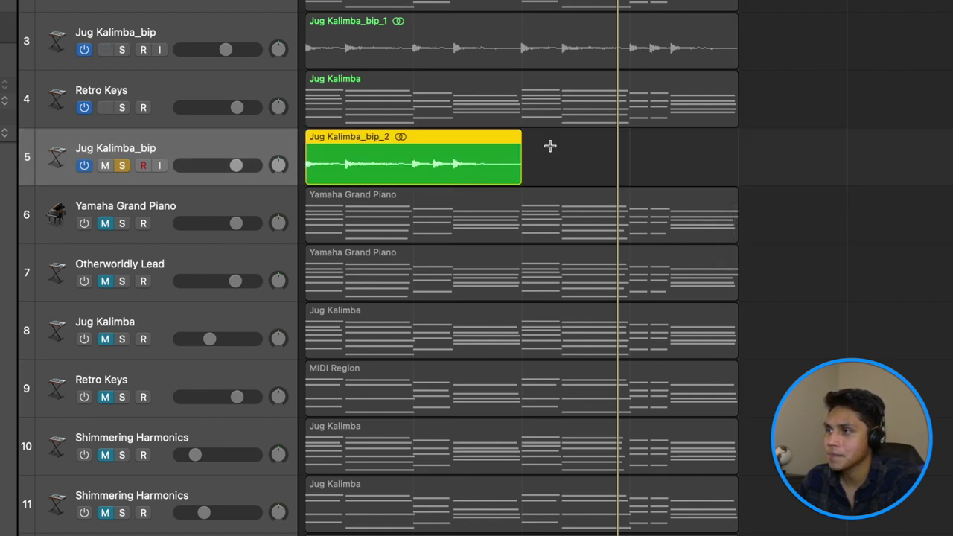
# Loop the shortened Jug Kalimba_bip_2 region from bar 3 to bar 5.
pyautogui.moveTo(528, 137); pyautogui.dragTo(737, 143)
pyautogui.click(872, 156)
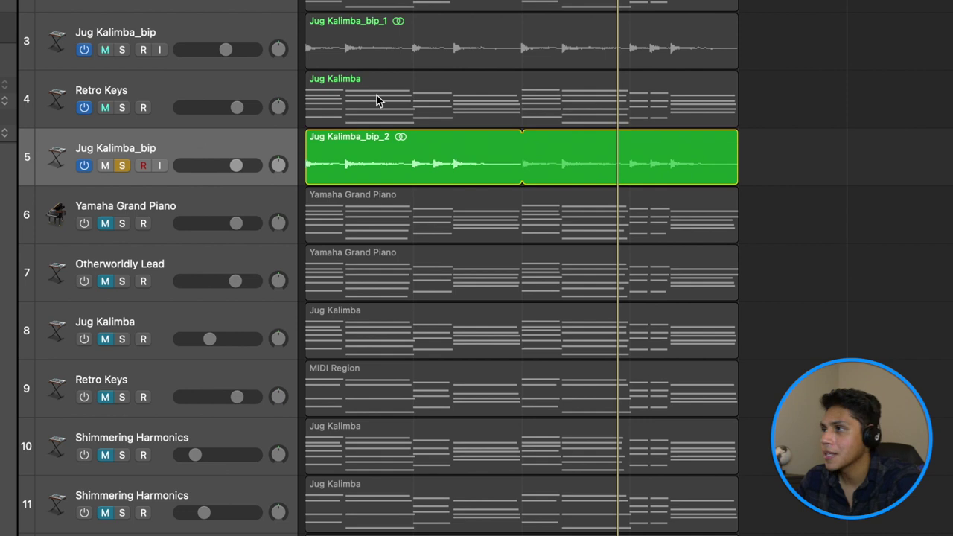
# Clear the solo, mute Retro Keys and its bounced track, select the Jug Kalimba_bip_1 region, and return the playhead to bar 1.
pyautogui.press('super+a')
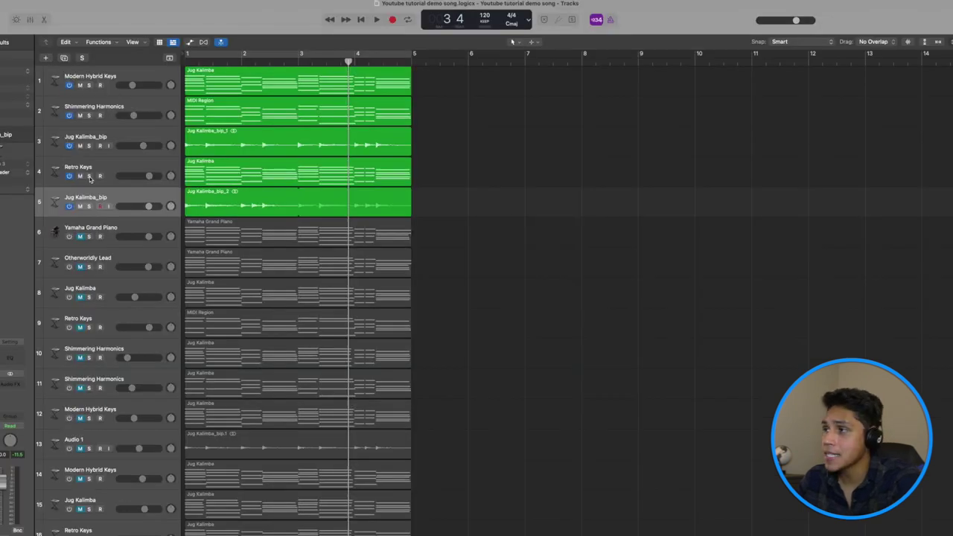
pyautogui.click(285, 149)
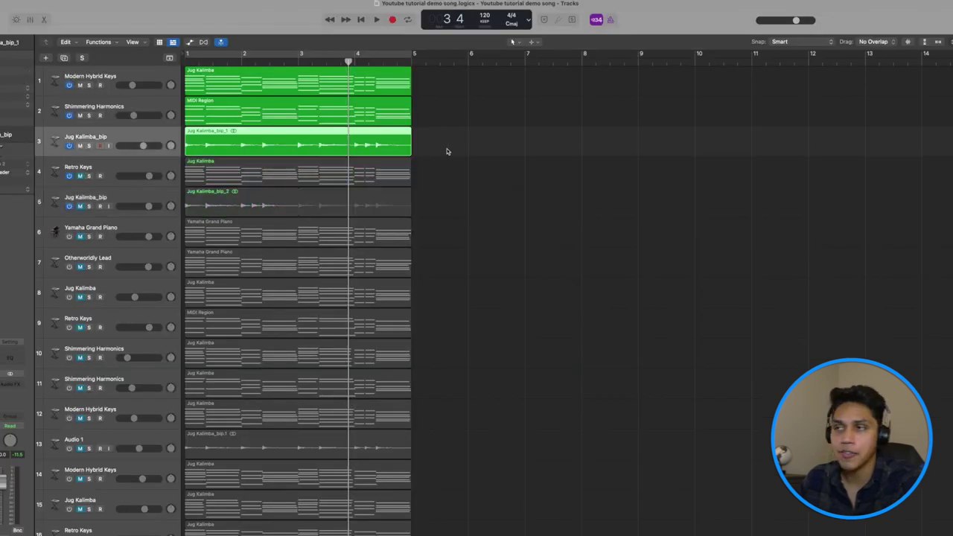
pyautogui.press('Return')
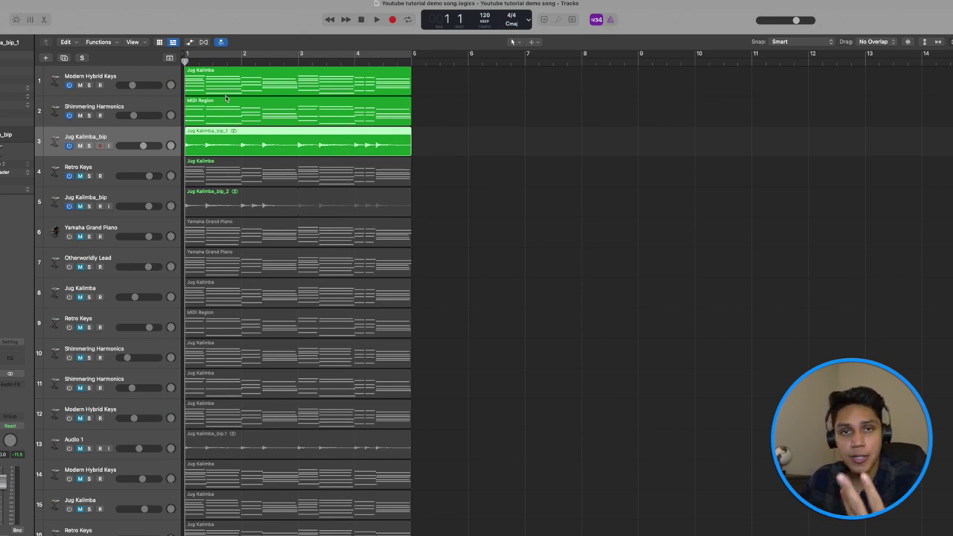
# Play the three unmuted layers, Modern Hybrid Keys, Shimmering Harmonics and Jug Kalimba_bip, together from bar 1 through bar 4, and stop playback.
pyautogui.press('super+Right')
pyautogui.press('space')
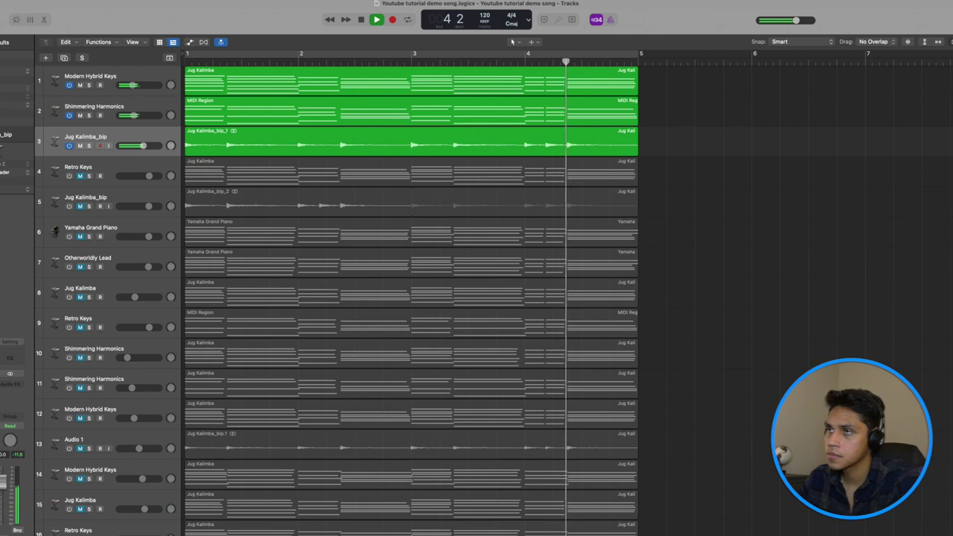
pyautogui.press('space')
# Select the Jug Kalimba, MIDI Region and Jug Kalimba_bip_1 regions on the first three tracks and loop them together to bar 17.
pyautogui.hotkey('ctrl', 'Left')
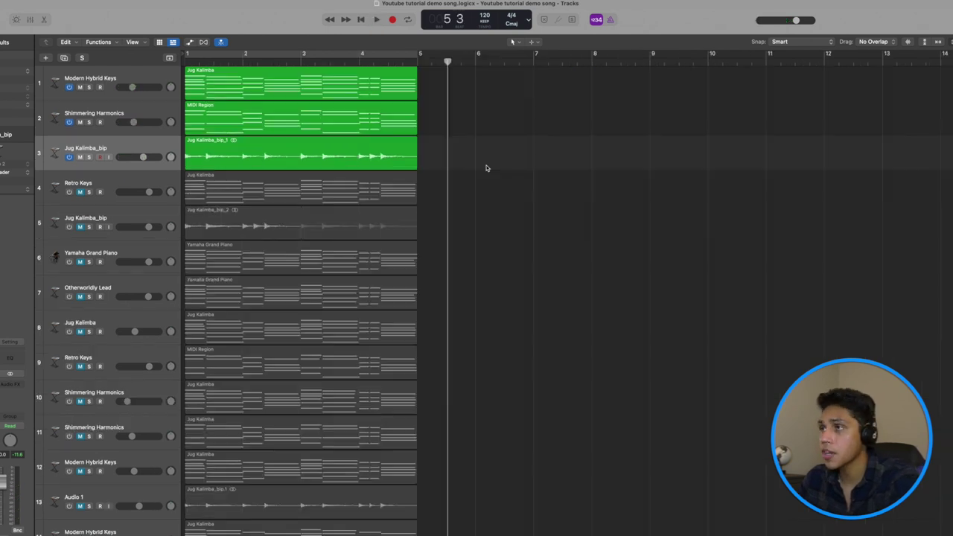
pyautogui.hotkey('ctrl', 'Down')
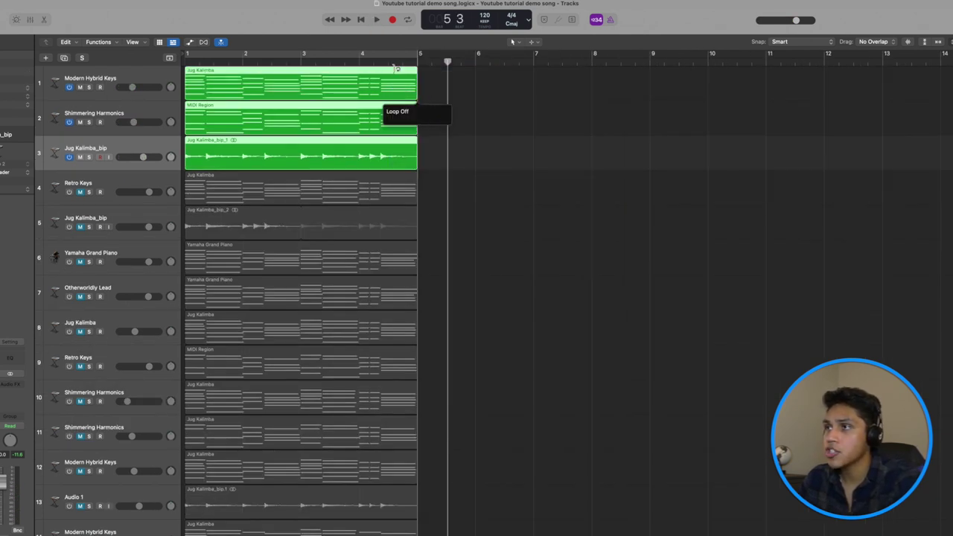
pyautogui.moveTo(443, 155); pyautogui.dragTo(379, 75)
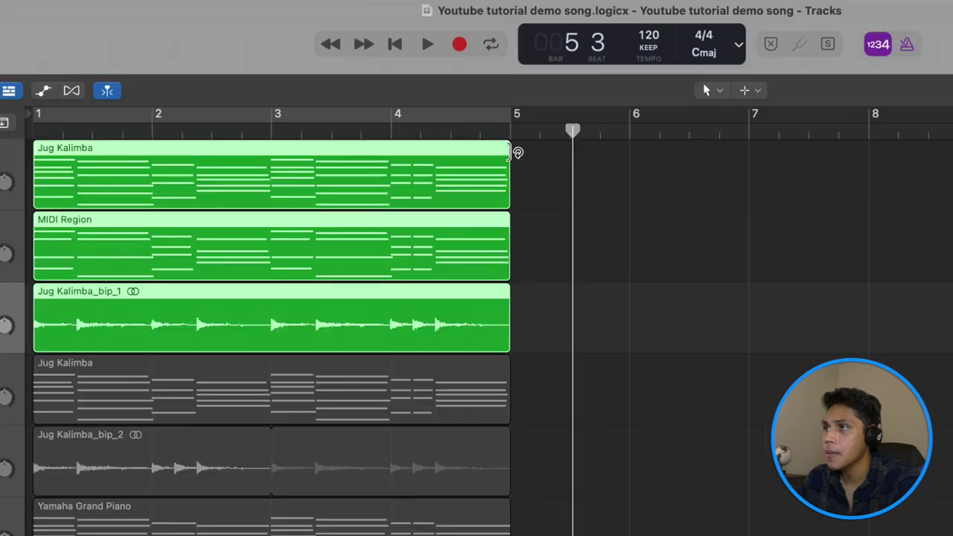
pyautogui.moveTo(511, 147); pyautogui.dragTo(833, 91)
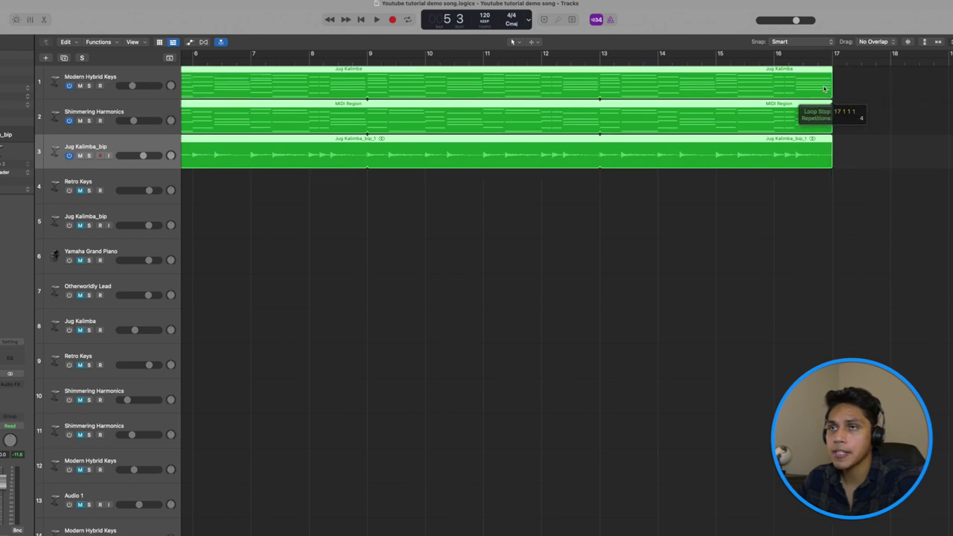
pyautogui.hscroll(-5, 833, 91)
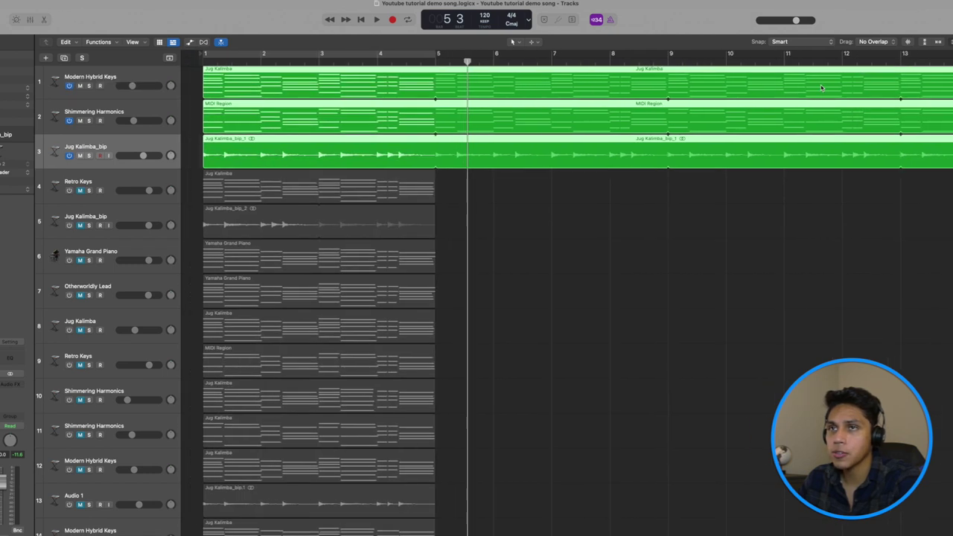
pyautogui.press('z')
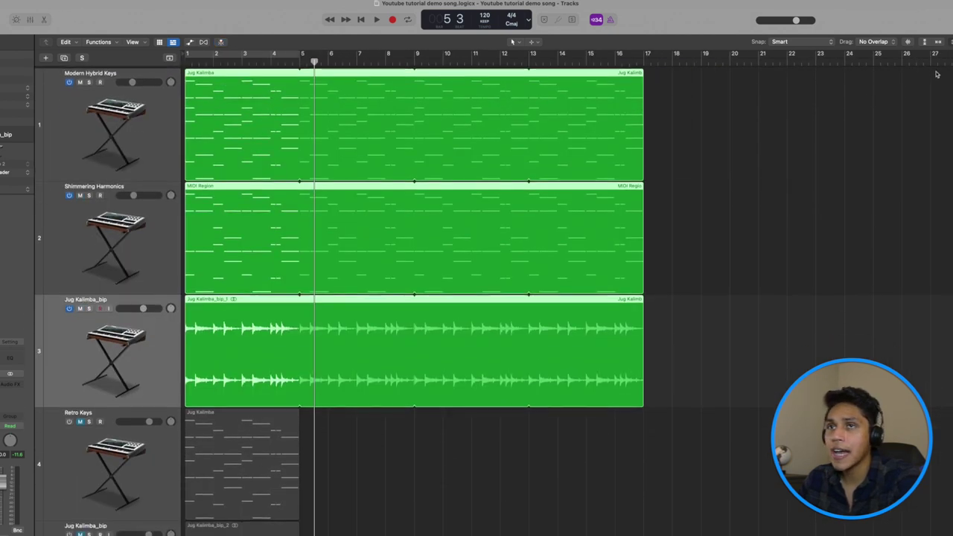
pyautogui.press('super+Up')
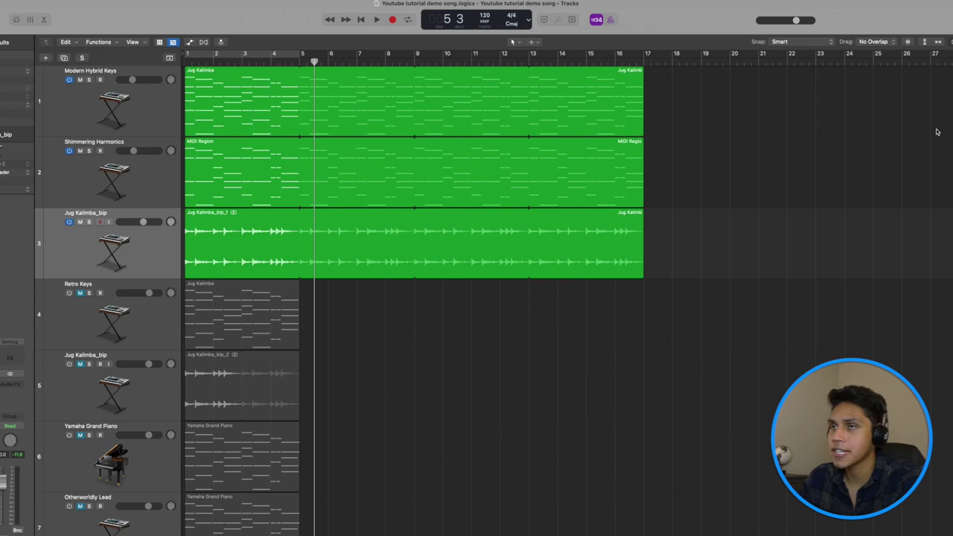
# Extend the looped regions on the first three tracks to bar 25 and place the playhead at their end.
pyautogui.press('super+Up')
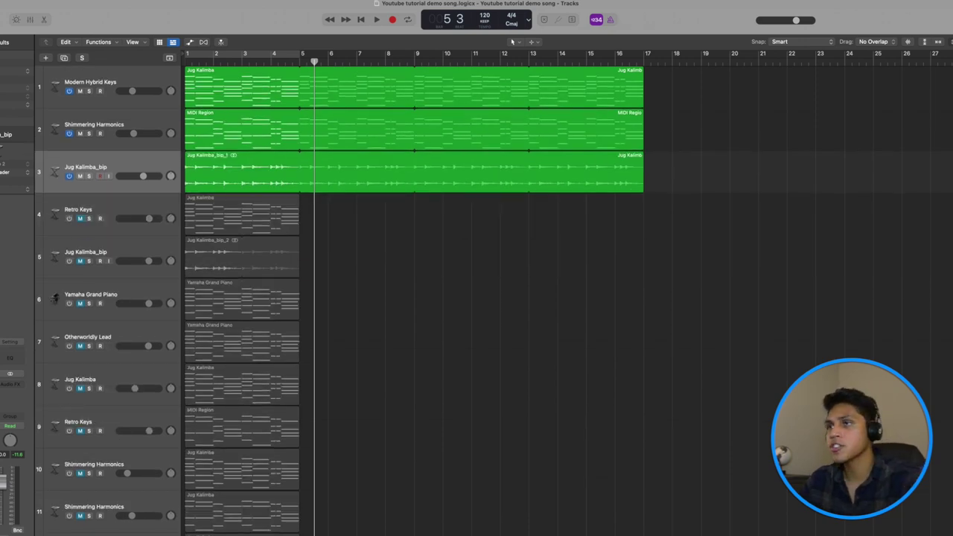
pyautogui.moveTo(727, 186); pyautogui.dragTo(873, 88)
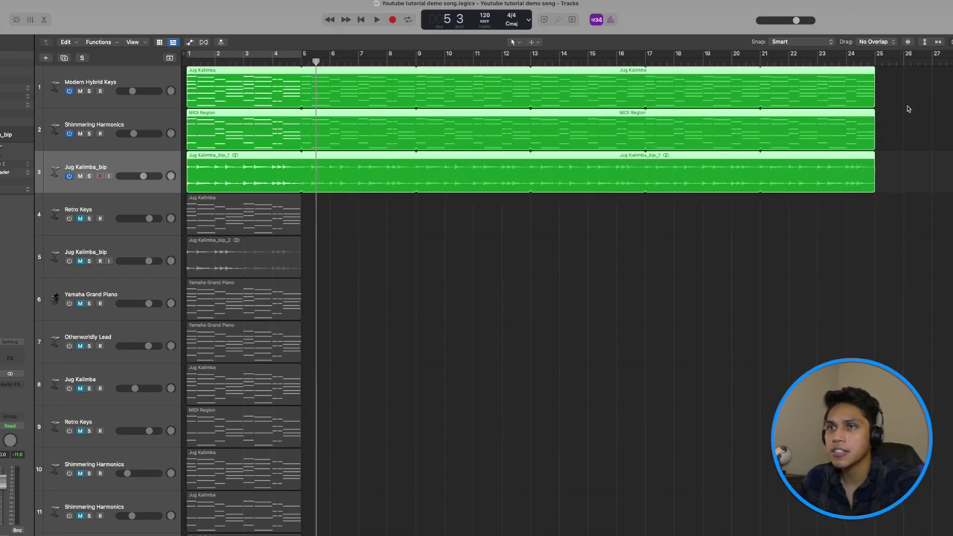
pyautogui.click(872, 60)
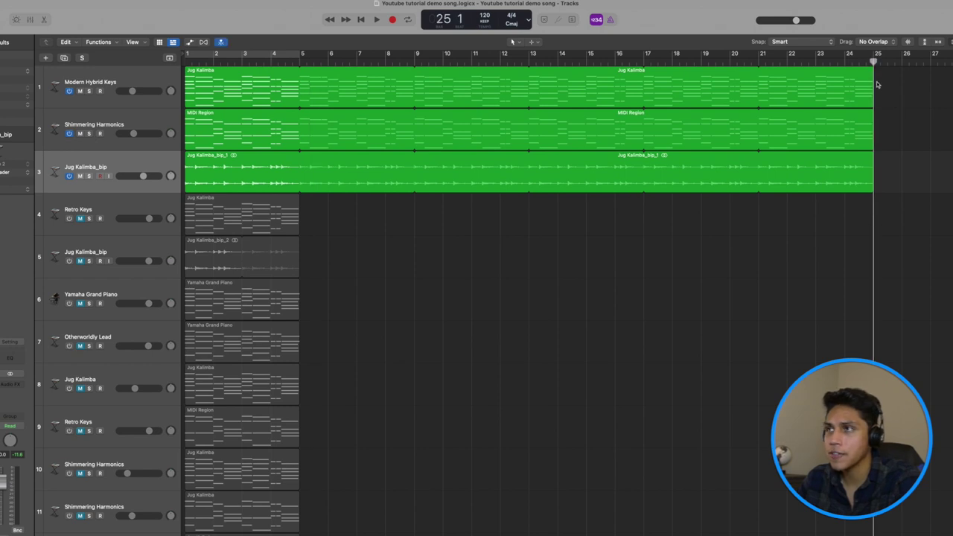
pyautogui.press('super+Up')
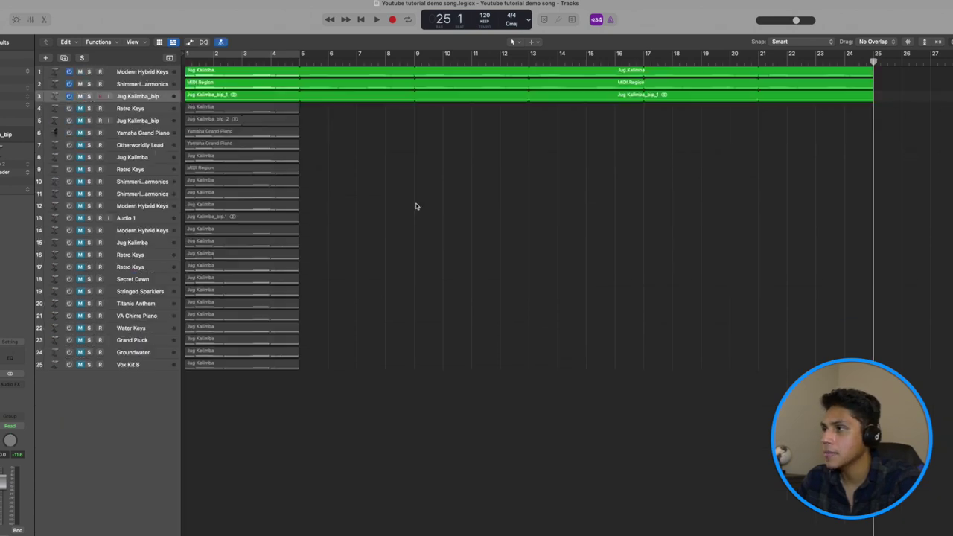
pyautogui.click(152, 110)
pyautogui.keyDown('shift'); pyautogui.click(155, 369); pyautogui.keyUp('shift')
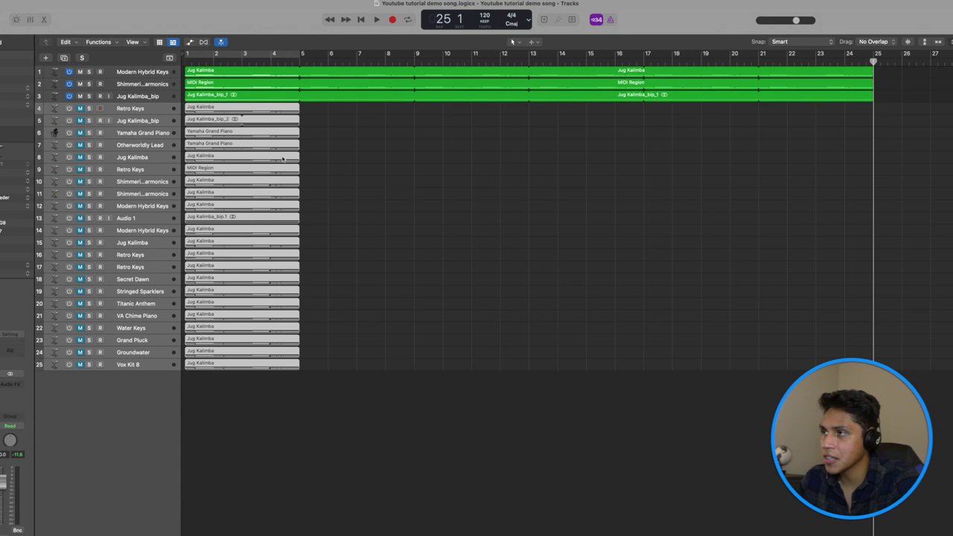
pyautogui.click(404, 300)
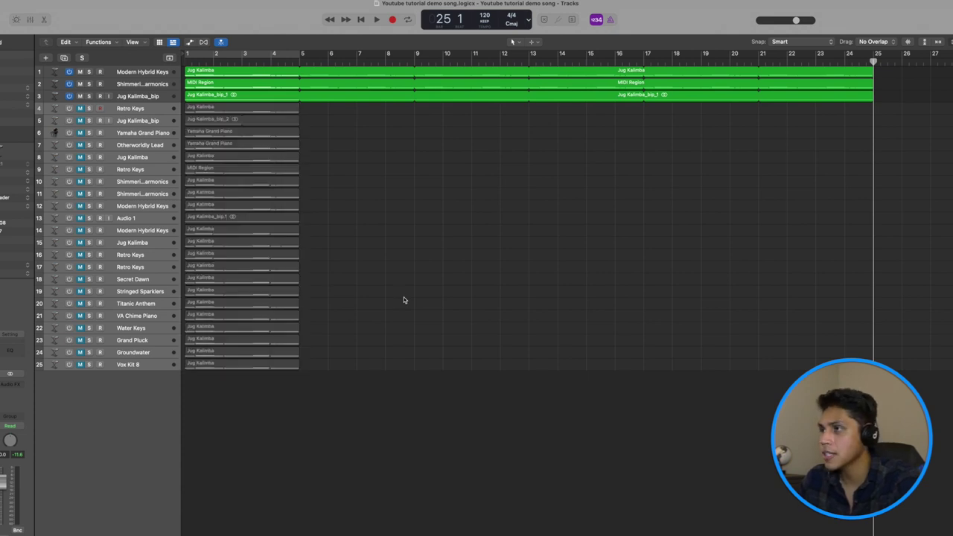
pyautogui.click(163, 74)
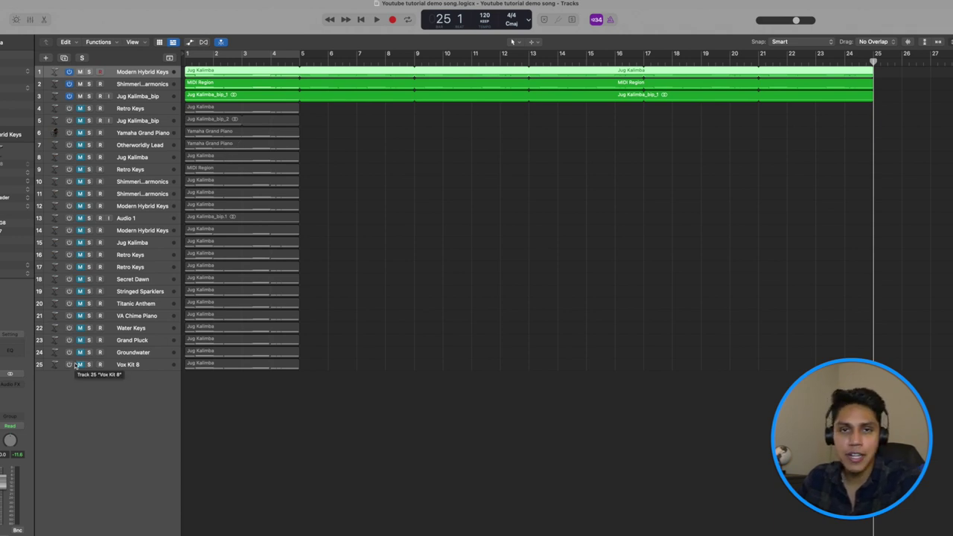
# Delete the muted tracks 4 through 25 together with all their regions.
pyautogui.click(167, 111)
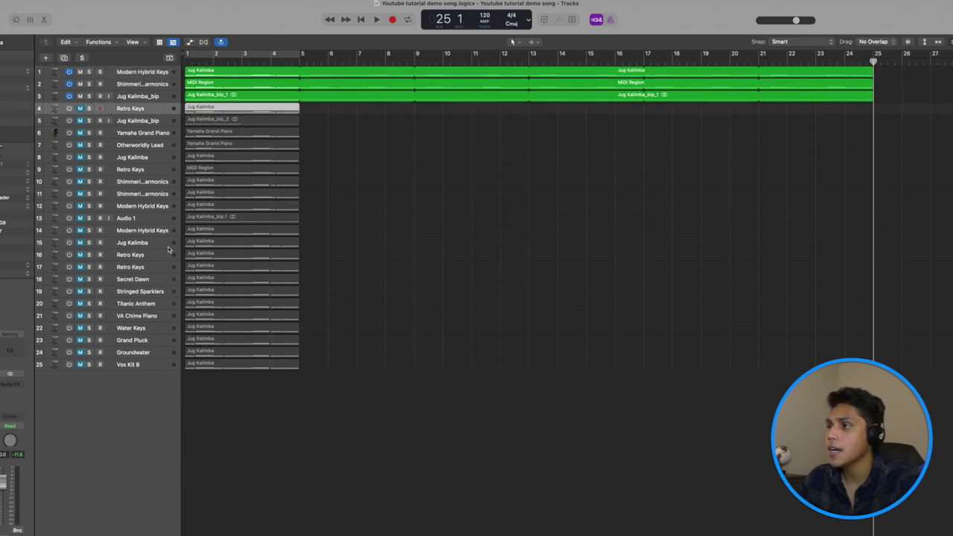
pyautogui.keyDown('shift'); pyautogui.click(163, 364); pyautogui.keyUp('shift')
pyautogui.moveTo(415, 402); pyautogui.dragTo(198, 115)
pyautogui.press('BackSpace')
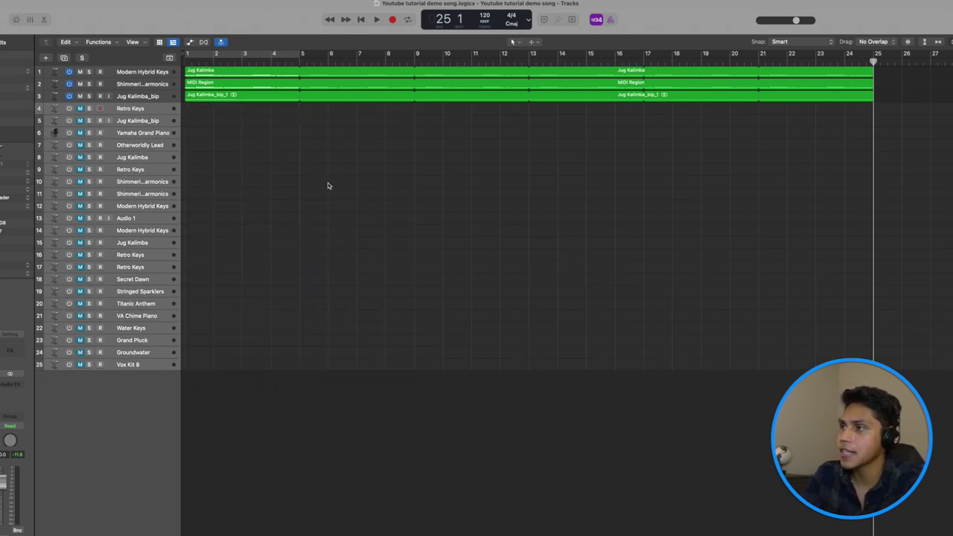
pyautogui.press('super+BackSpace')
pyautogui.click(659, 204)
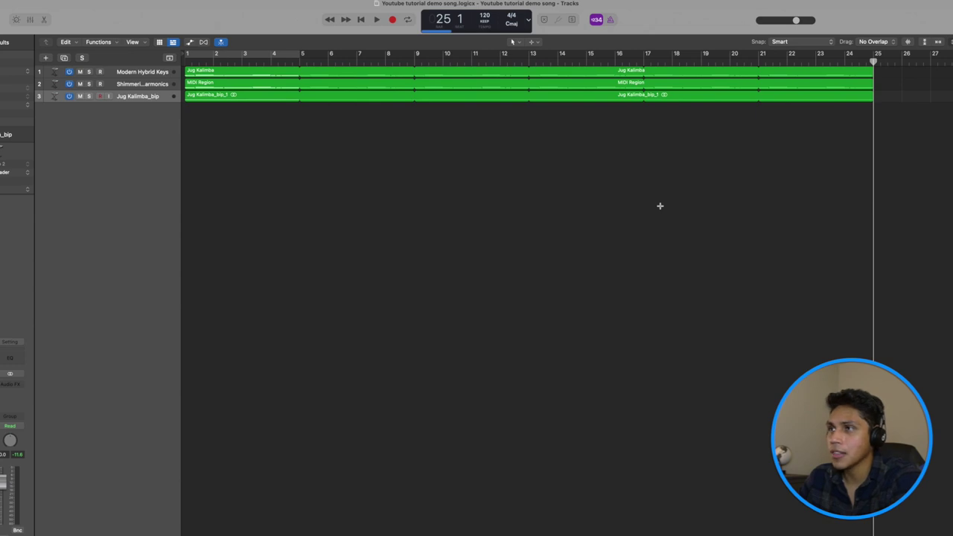
# Undo the deletion of tracks 4 through 25 and their regions.
pyautogui.press('super+z')
pyautogui.press('super+z')
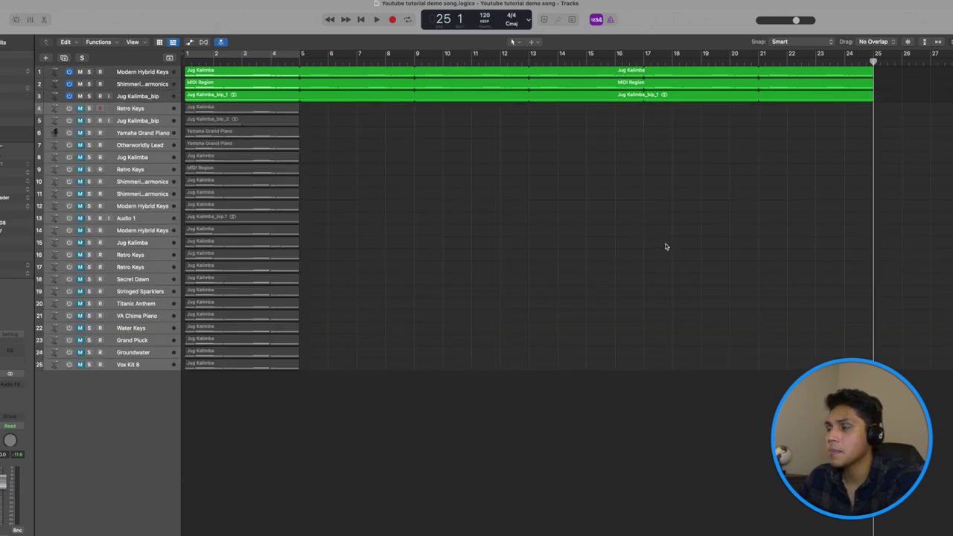
pyautogui.press('super+z')
pyautogui.press('super+z')
pyautogui.scroll(-5, 350, 375)
pyautogui.click(116, 478)
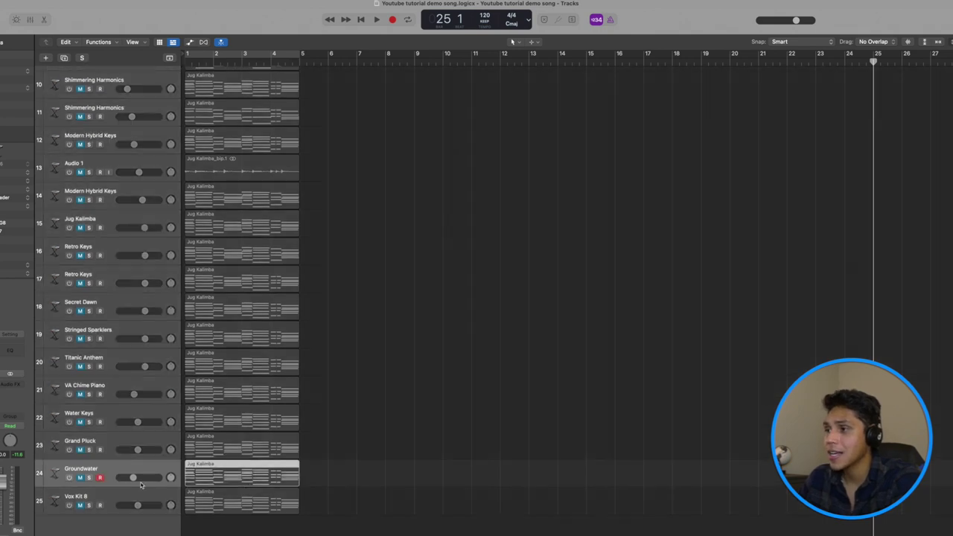
pyautogui.press('super+shift+z')
pyautogui.scroll(10, 272, 332)
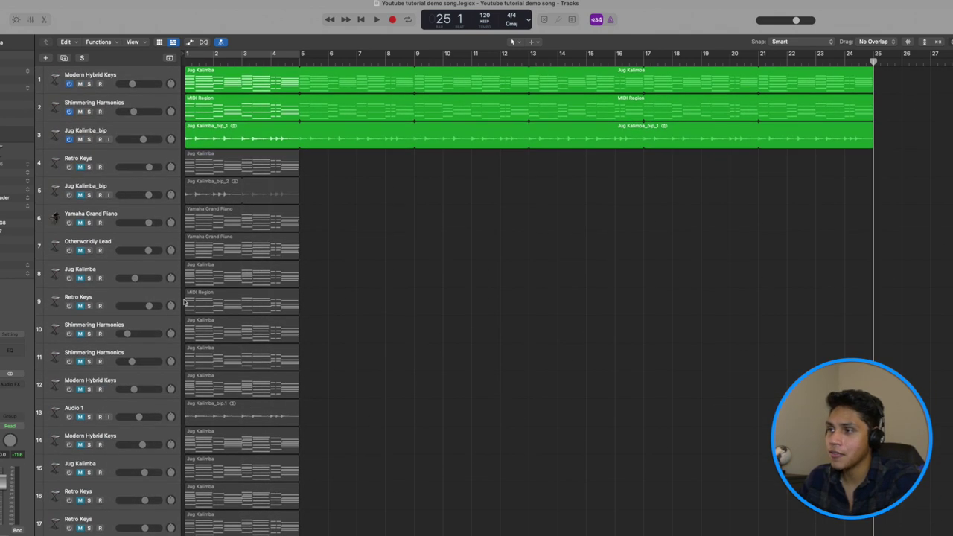
pyautogui.press('super+z')
pyautogui.press('super+shift+z')
# Delete the looped regions on the first three tracks and undo the deletion.
pyautogui.moveTo(648, 203); pyautogui.dragTo(613, 82)
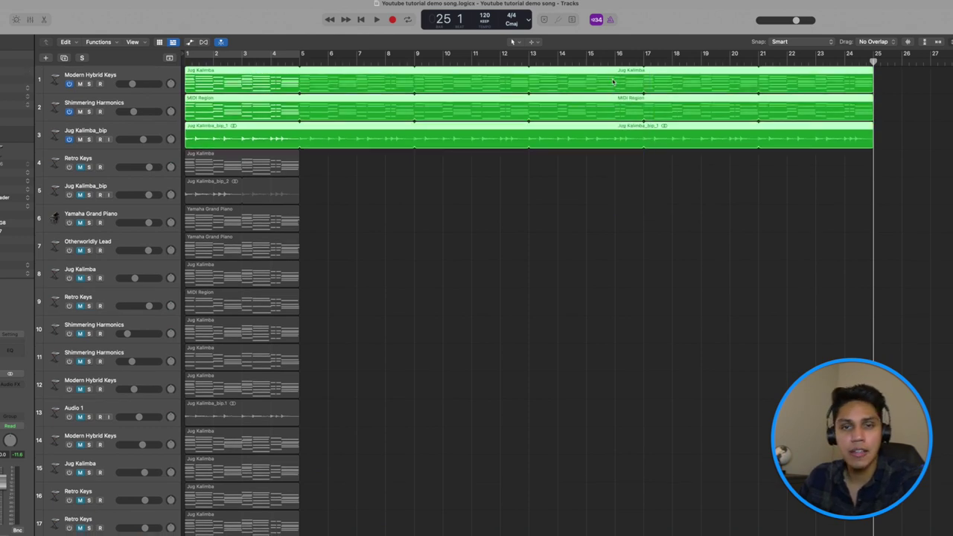
pyautogui.press('Delete')
pyautogui.scroll(-10, 407, 305)
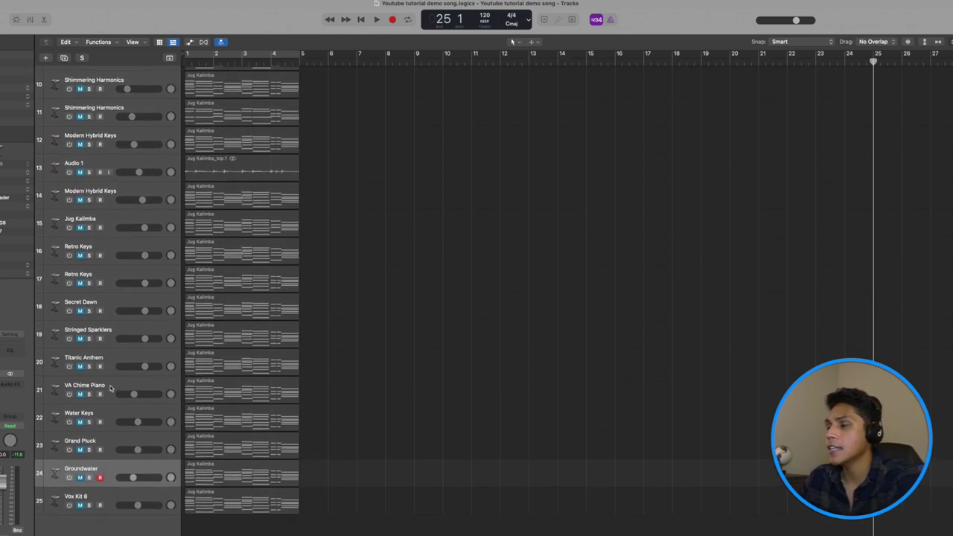
pyautogui.click(119, 400)
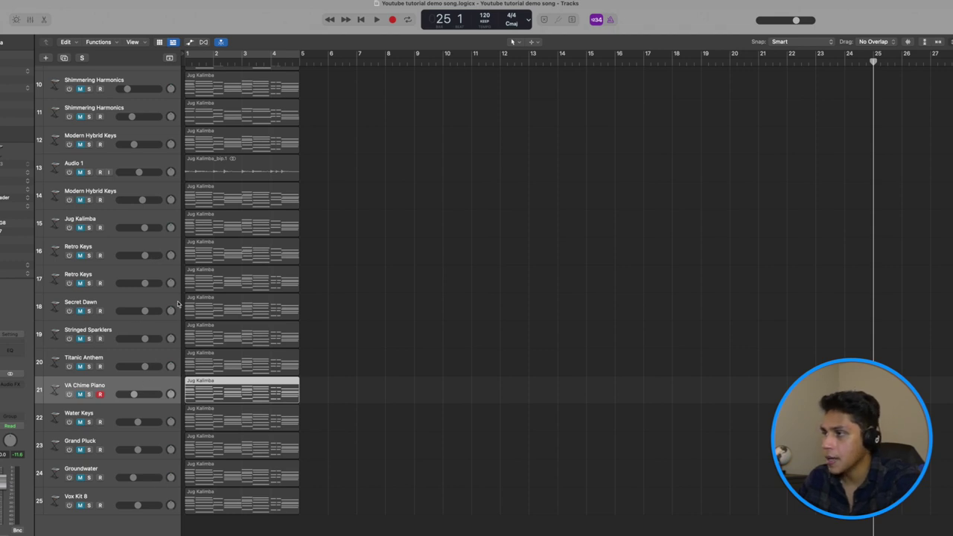
pyautogui.scroll(10, 129, 395)
pyautogui.press('super+z')
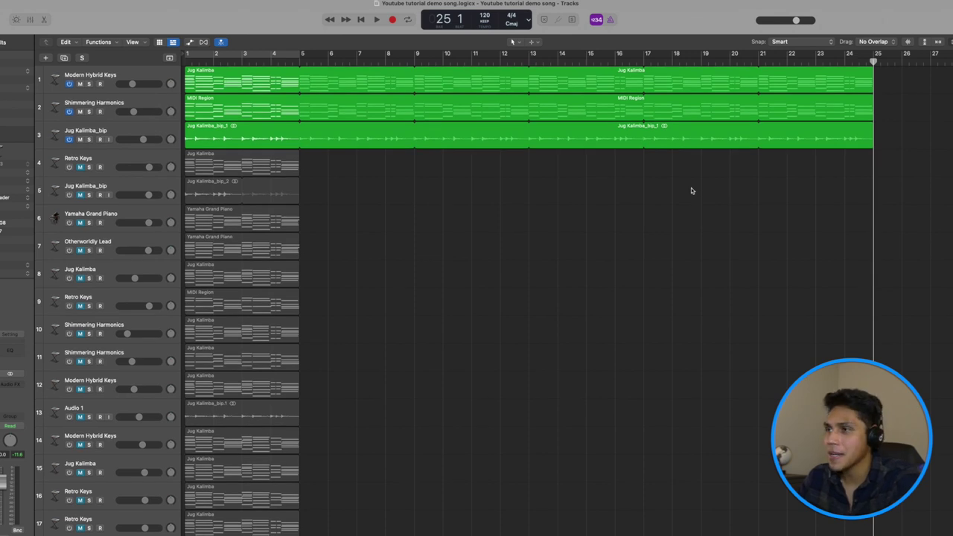
pyautogui.press('super+Down')
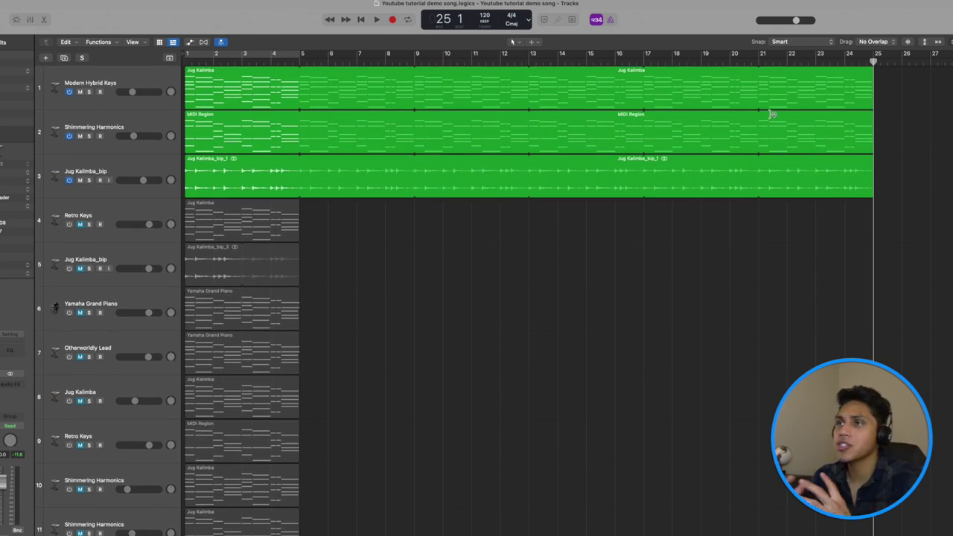
pyautogui.hscroll(10, 773, 114)
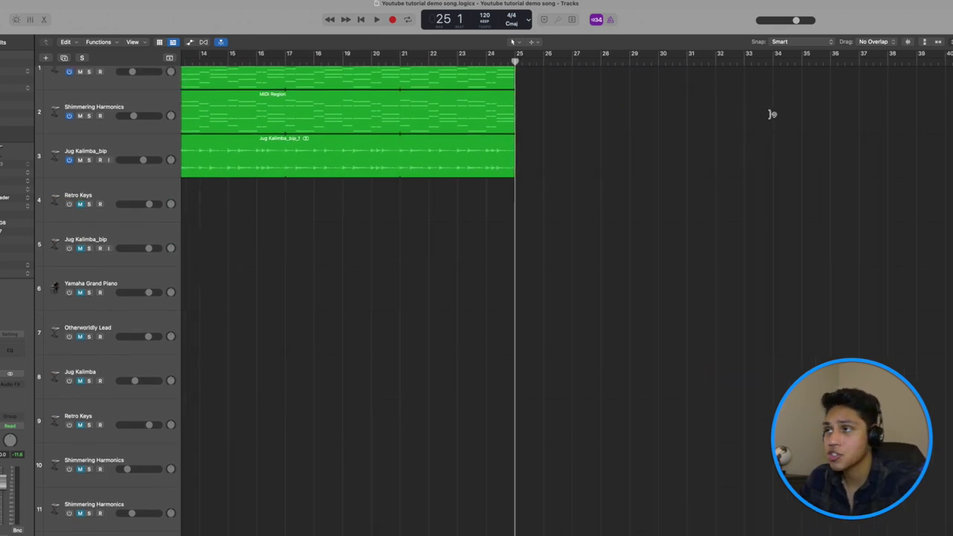
pyautogui.hscroll(-10, 772, 114)
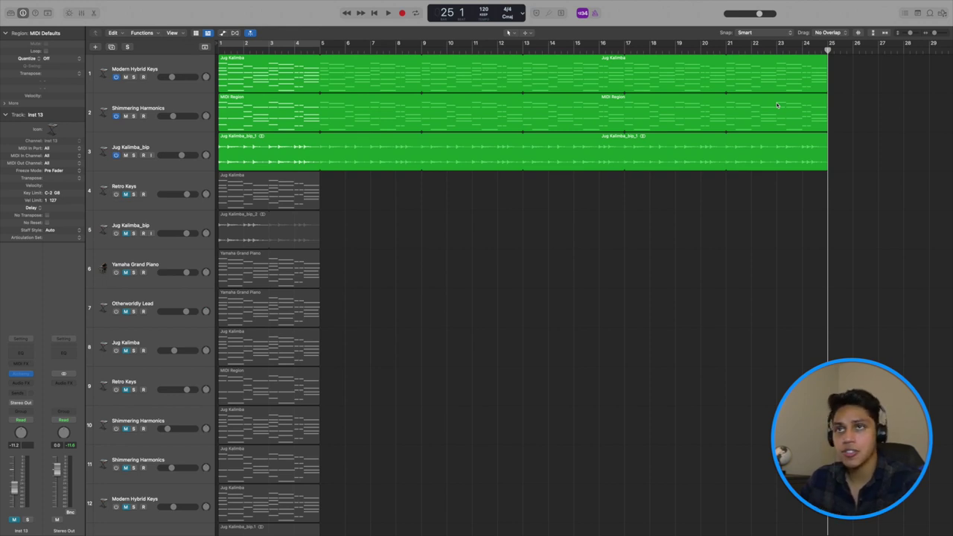
# Open the Loop Browser and filter the Apple Loops to the Beats instrument category.
pyautogui.click(929, 13)
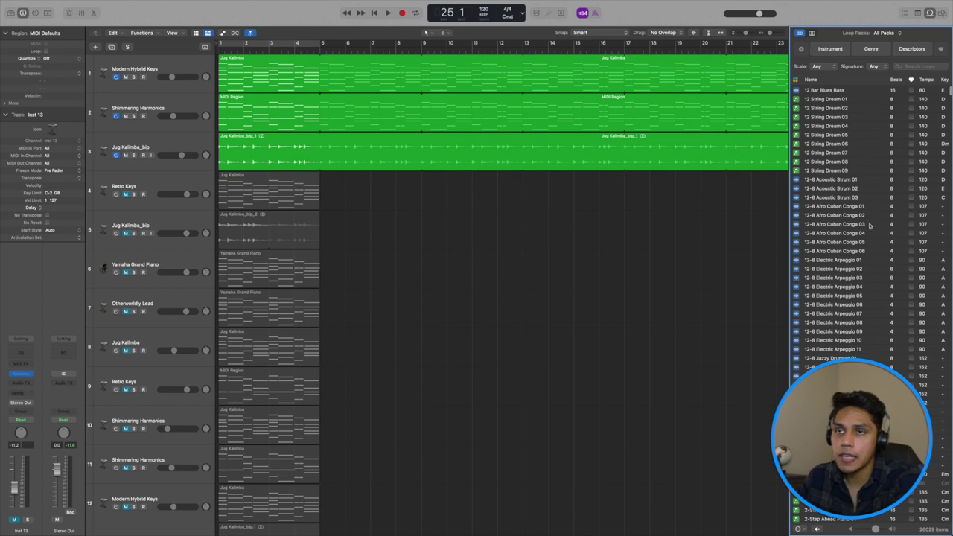
pyautogui.scroll(-10, 868, 226)
pyautogui.scroll(10, 864, 224)
pyautogui.scroll(-10, 719, 304)
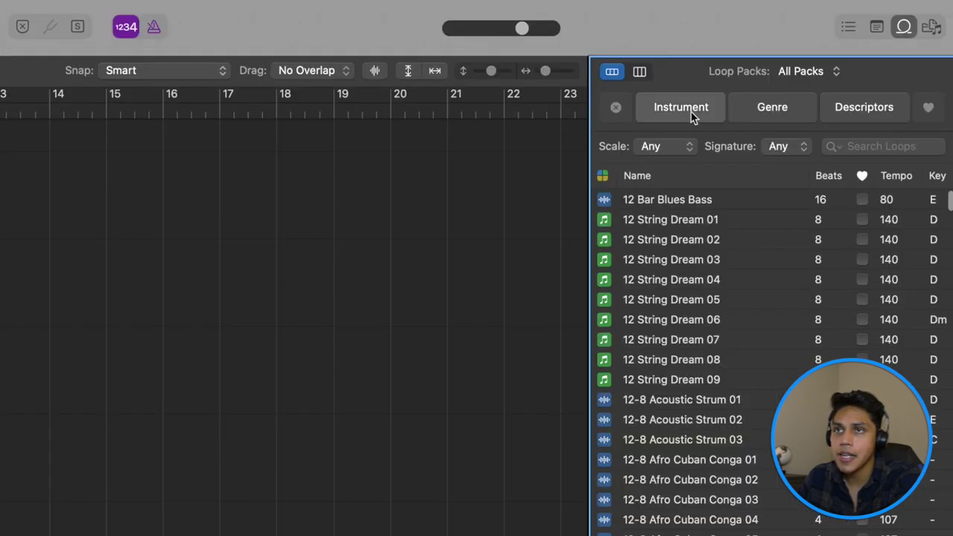
pyautogui.click(691, 114)
pyautogui.click(638, 182)
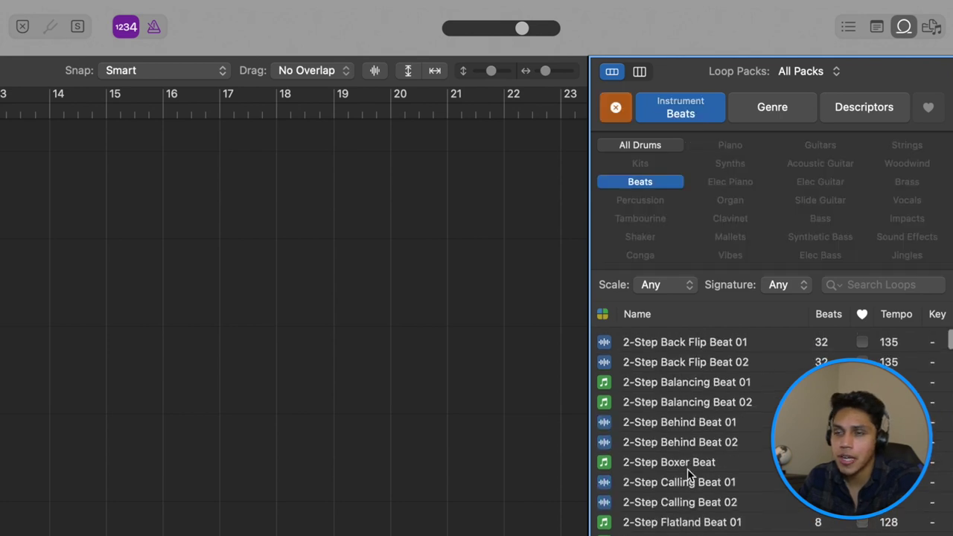
# Preview the 2-Step Flux Beat 01 loop and place it on a new track below Vox Kit 8, starting at bar 5.
pyautogui.click(689, 270)
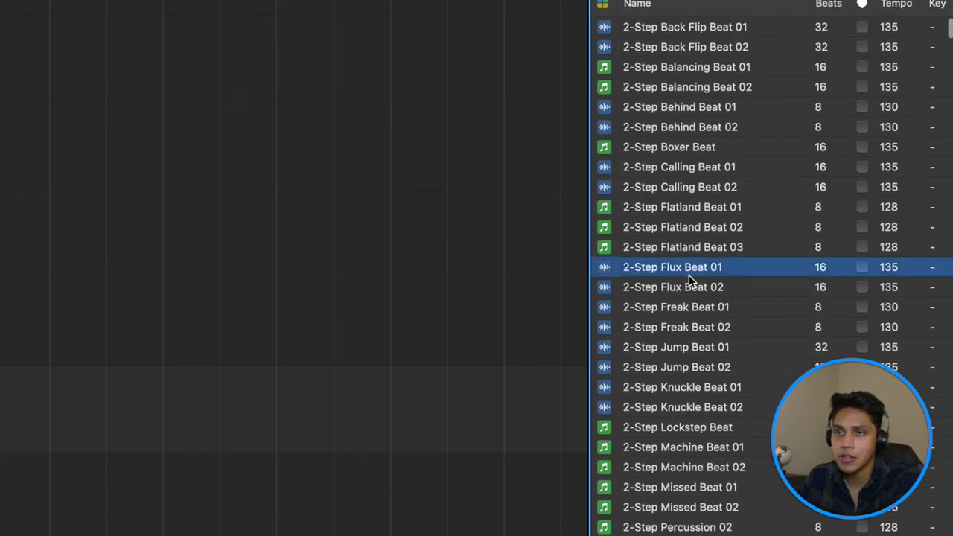
pyautogui.moveTo(689, 275); pyautogui.dragTo(220, 514)
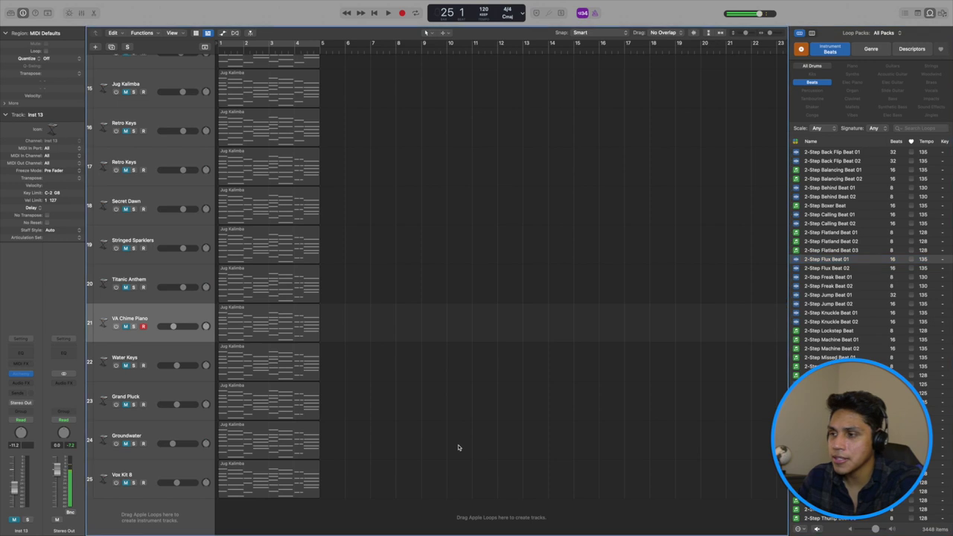
pyautogui.moveTo(828, 259); pyautogui.dragTo(322, 515)
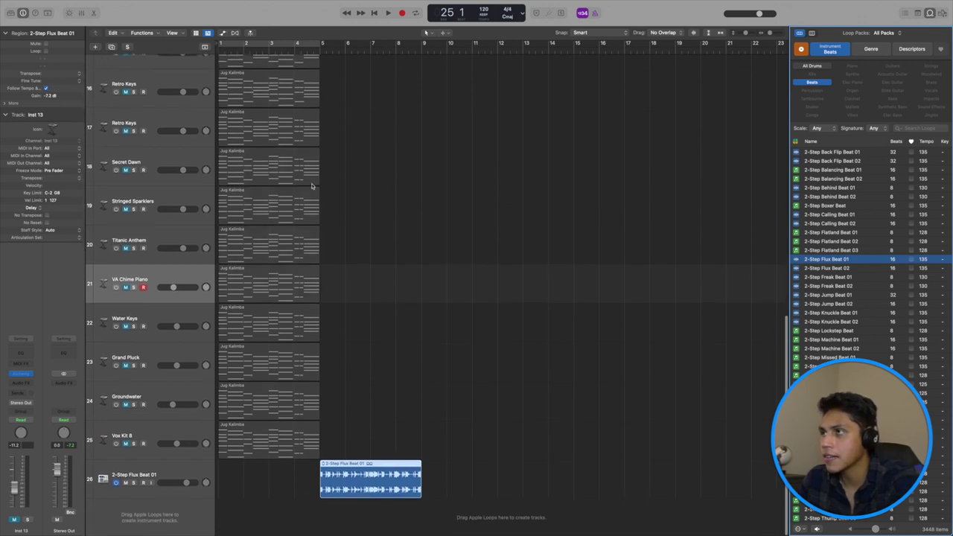
# Play the arrangement from bar 4 and raise the volume of the 2-Step Flux Beat 01 track slightly.
pyautogui.doubleClick(300, 58)
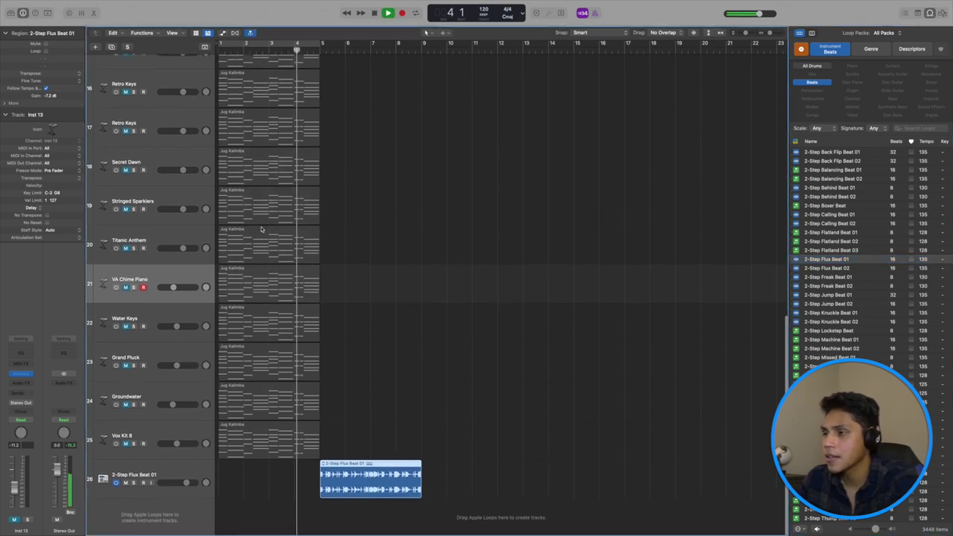
pyautogui.click(186, 483)
pyautogui.moveTo(185, 483); pyautogui.dragTo(187, 484)
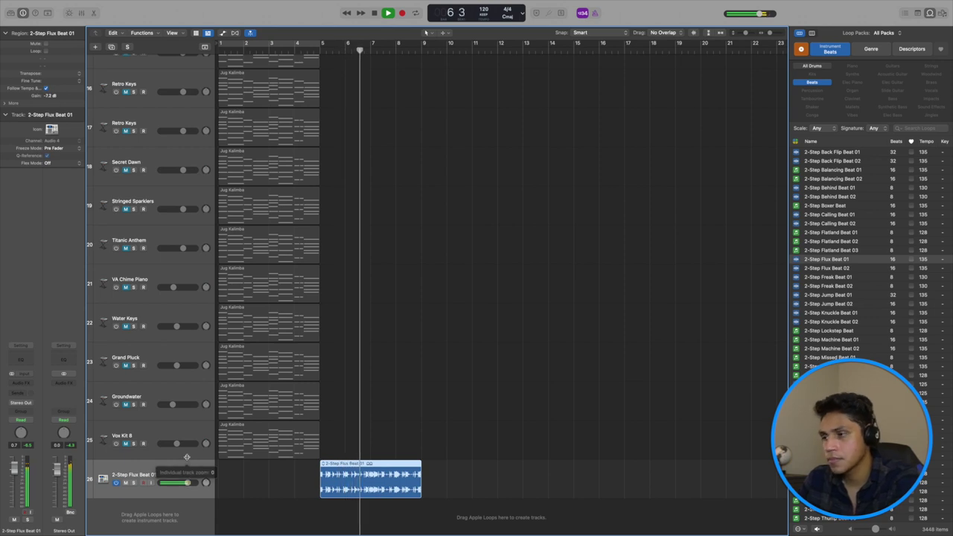
pyautogui.moveTo(187, 480); pyautogui.dragTo(190, 481)
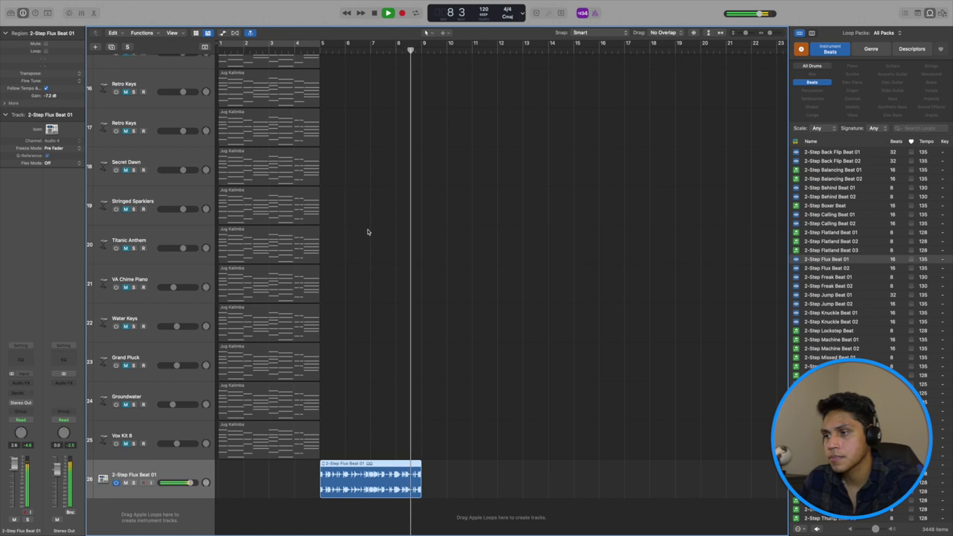
# Mute the 2-Step Flux Beat 01 track at the end of playback and close the Loop Browser.
pyautogui.click(126, 482)
pyautogui.press('space')
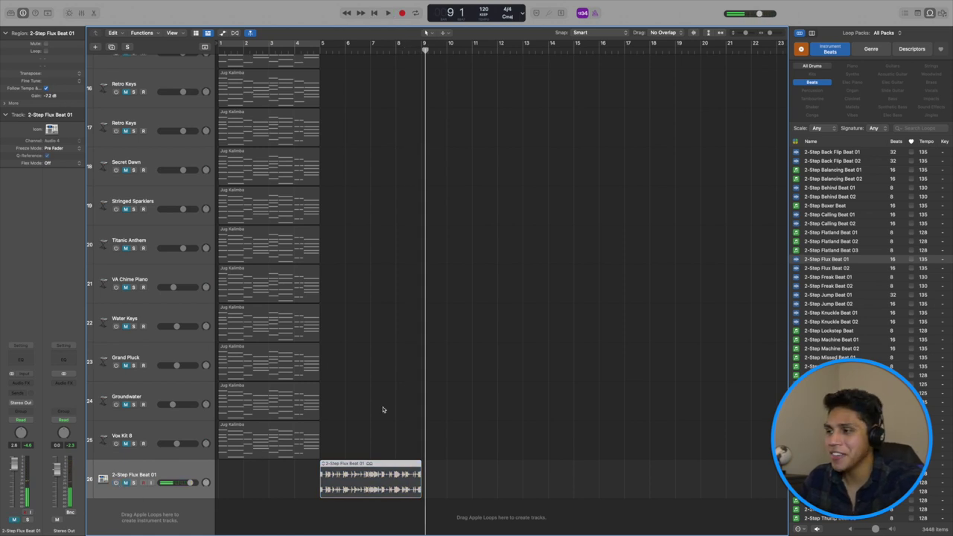
pyautogui.scroll(15, 382, 410)
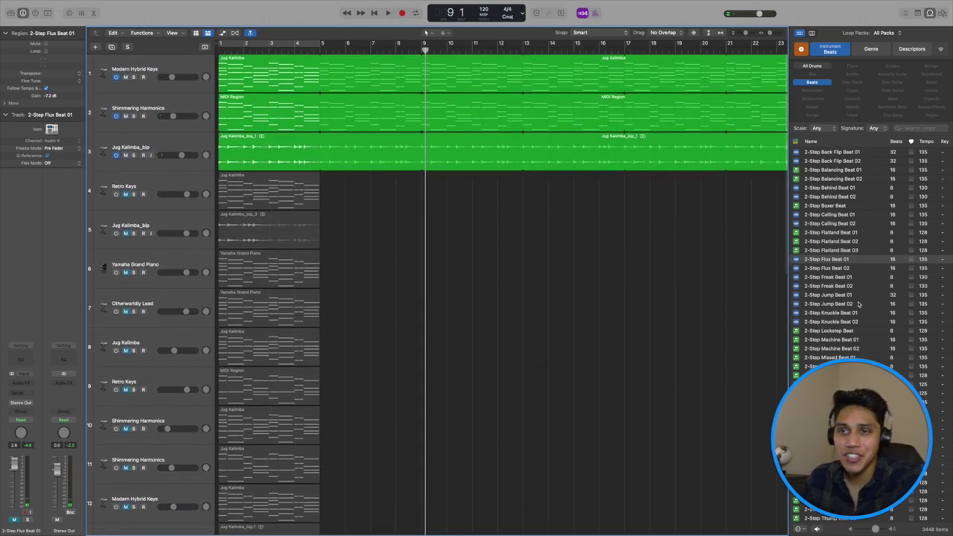
pyautogui.press('o')
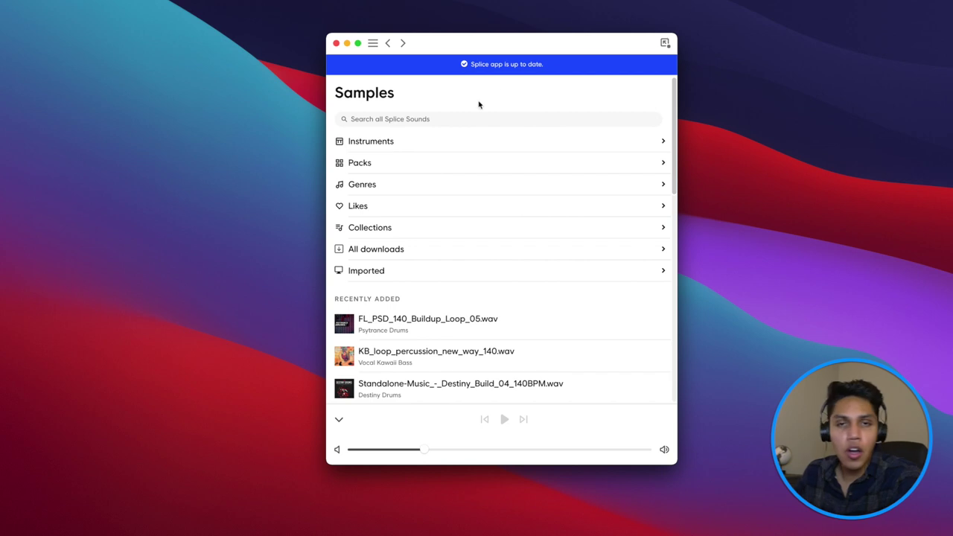
# Look through the sample categories and the recently added samples on the Samples page of the Splice app.
pyautogui.scroll(-1, 495, 215)
pyautogui.scroll(1, 513, 201)
pyautogui.moveTo(515, 47)
pyautogui.mouseDown()
pyautogui.moveTo(492, 52)
pyautogui.moveTo(524, 59)
pyautogui.moveTo(508, 59)
pyautogui.mouseUp()
pyautogui.scroll(-3, 461, 267)
pyautogui.scroll(3, 461, 266)
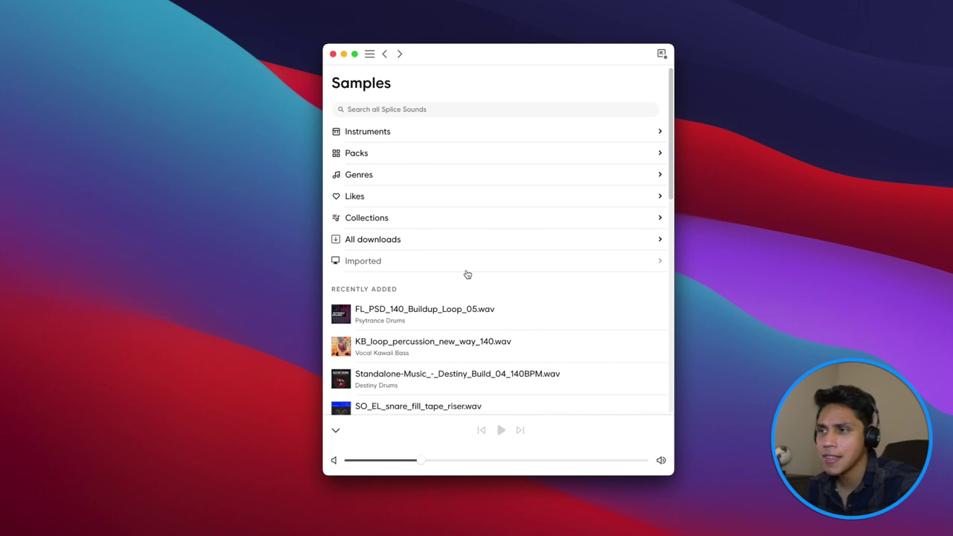
pyautogui.scroll(-1, 472, 353)
pyautogui.scroll(1, 472, 353)
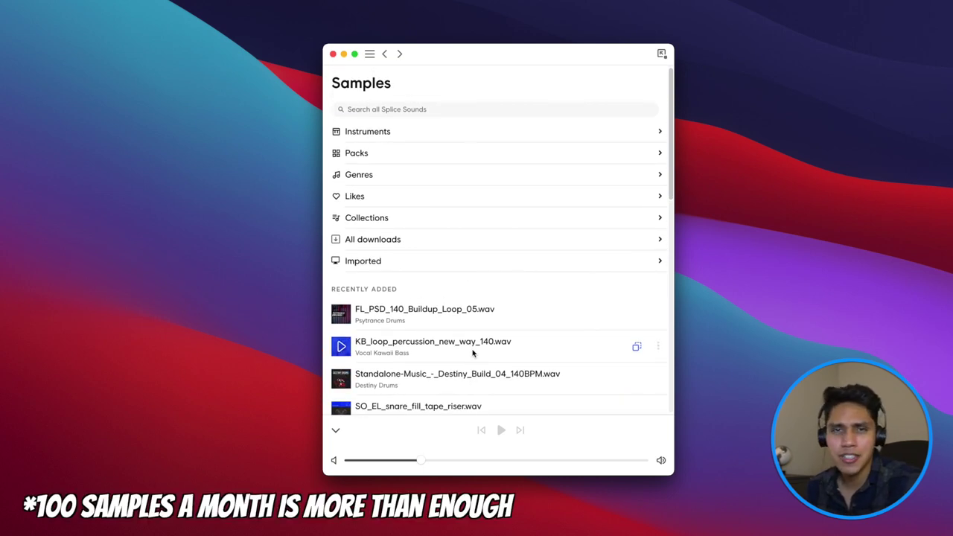
pyautogui.scroll(-3, 468, 357)
pyautogui.scroll(3, 467, 361)
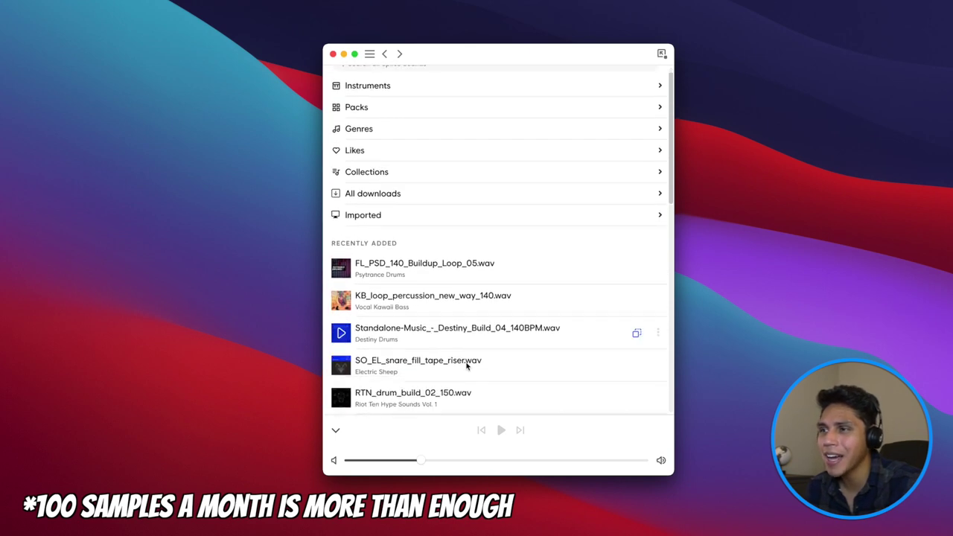
# Search the Splice sample library for "kick" and preview 010_Kick_-_KPOP_Zenhiser.wav.
pyautogui.scroll(-10, 457, 349)
pyautogui.scroll(10, 457, 347)
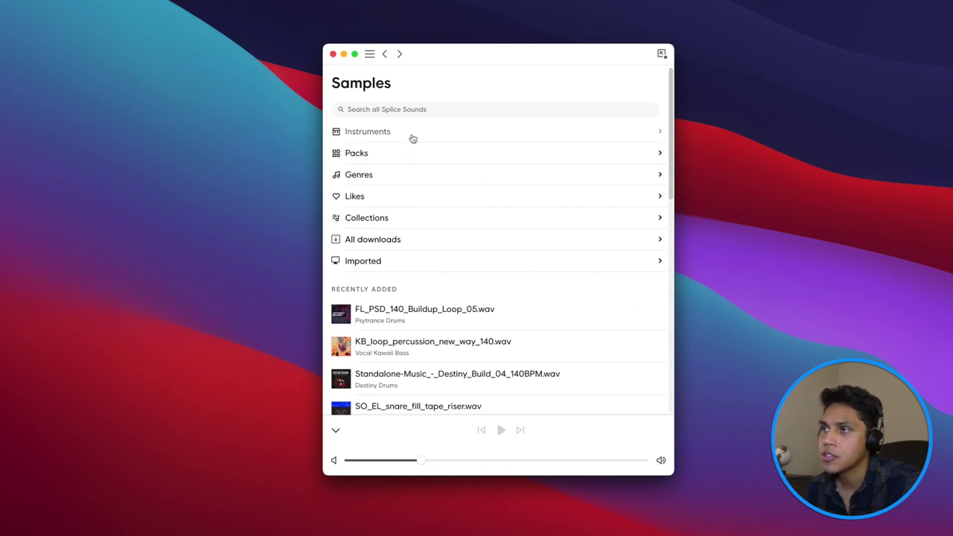
pyautogui.click(404, 109)
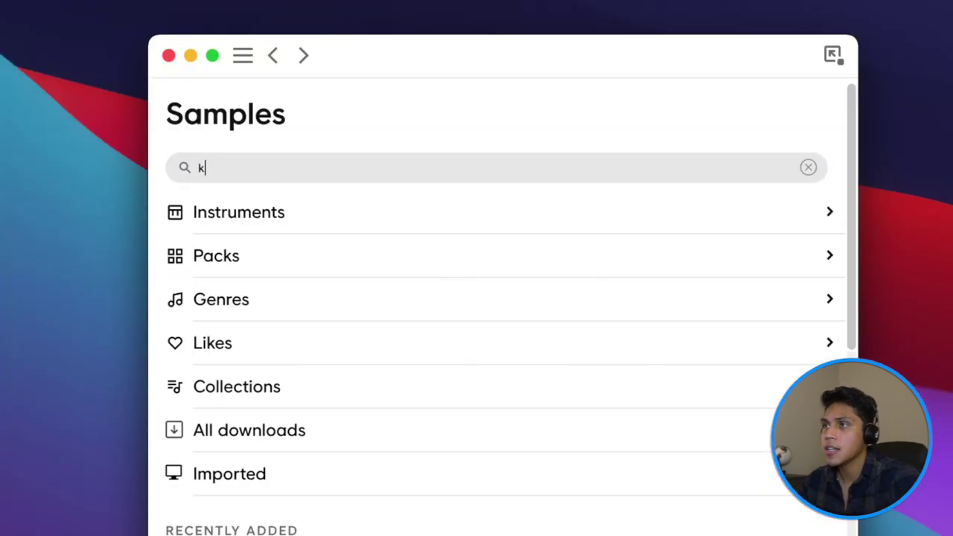
pyautogui.press('Return')
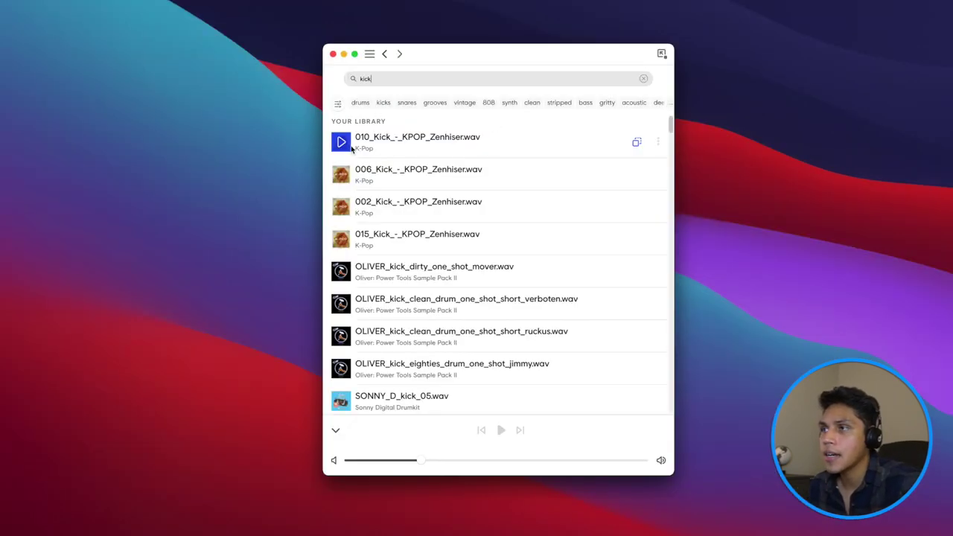
pyautogui.click(342, 142)
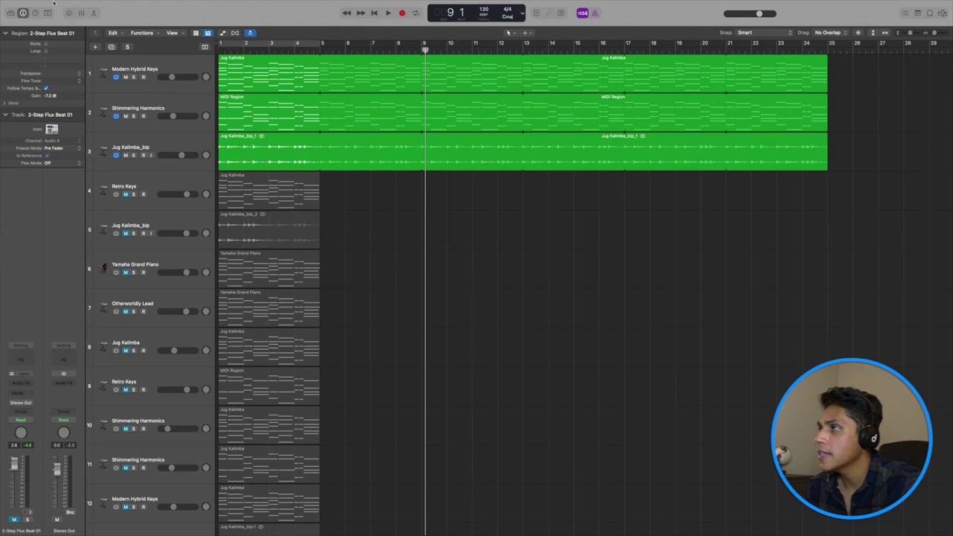
# Take the Logic Pro project out of full screen and play it cycling over bars 1 to 5.
pyautogui.click(20, 13)
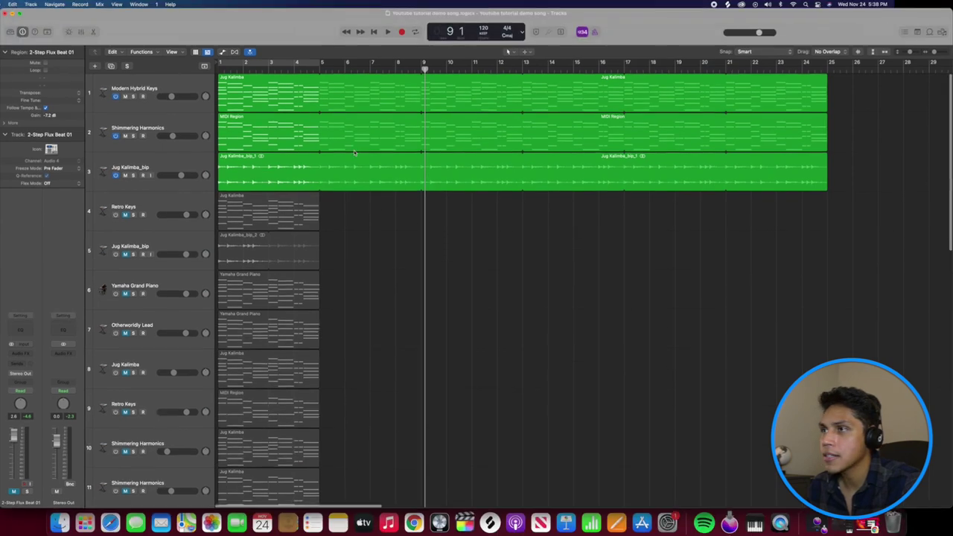
pyautogui.click(785, 4)
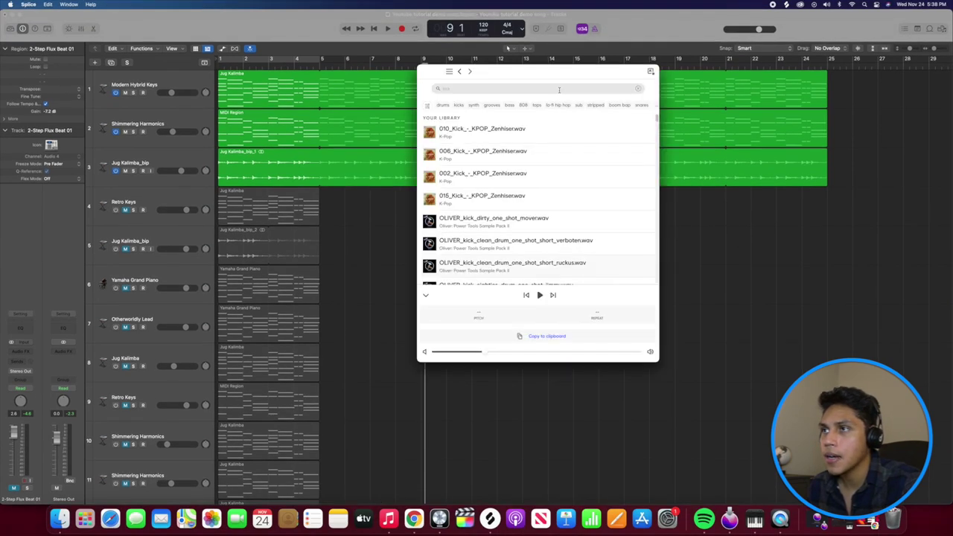
pyautogui.click(395, 266)
pyautogui.click(307, 63)
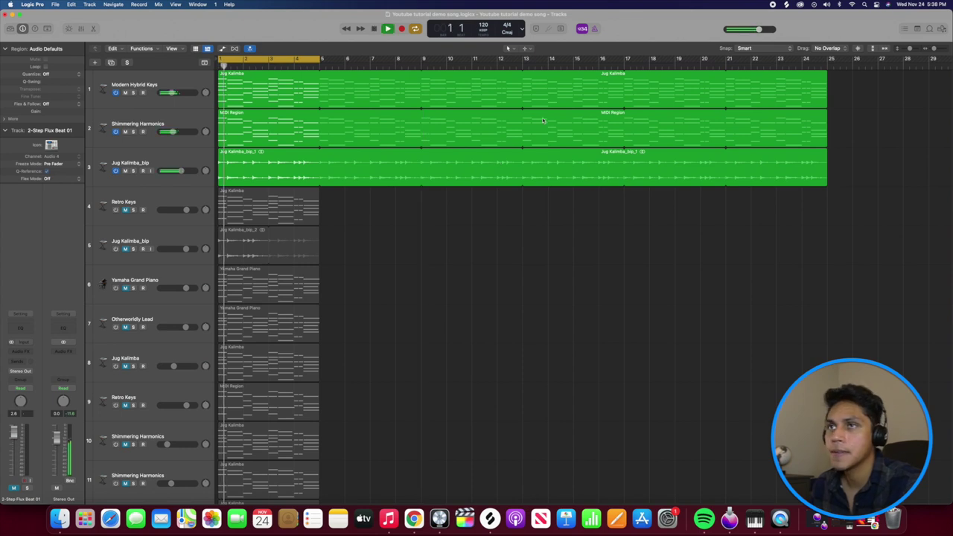
# Bring the Splice window over the empty part of the arrangement and audition the kick results down to KRS_808_subby_C.wav.
pyautogui.click(807, 4)
pyautogui.moveTo(706, 116)
pyautogui.mouseDown()
pyautogui.moveTo(681, 119)
pyautogui.moveTo(694, 122)
pyautogui.mouseUp()
pyautogui.press('Down')
pyautogui.press('Down')
pyautogui.press('Down')
pyautogui.press('Down')
pyautogui.press('Down')
pyautogui.press('Down')
pyautogui.press('Down')
pyautogui.press('Down')
pyautogui.press('Down')
pyautogui.press('Down')
pyautogui.press('Down')
pyautogui.press('Down')
pyautogui.press('Down')
pyautogui.press('Down')
pyautogui.press('Down')
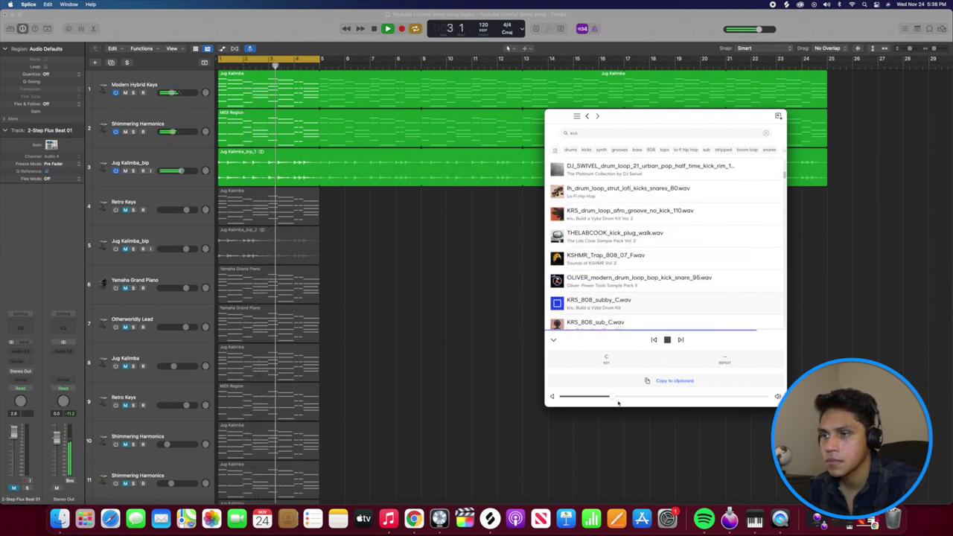
# Raise the Splice preview volume and audition the OLIVER kicks and combo loops down to OLIVER_kick_snare_combo_drum_loop_clean_basic_100.wav.
pyautogui.moveTo(612, 399); pyautogui.dragTo(647, 399)
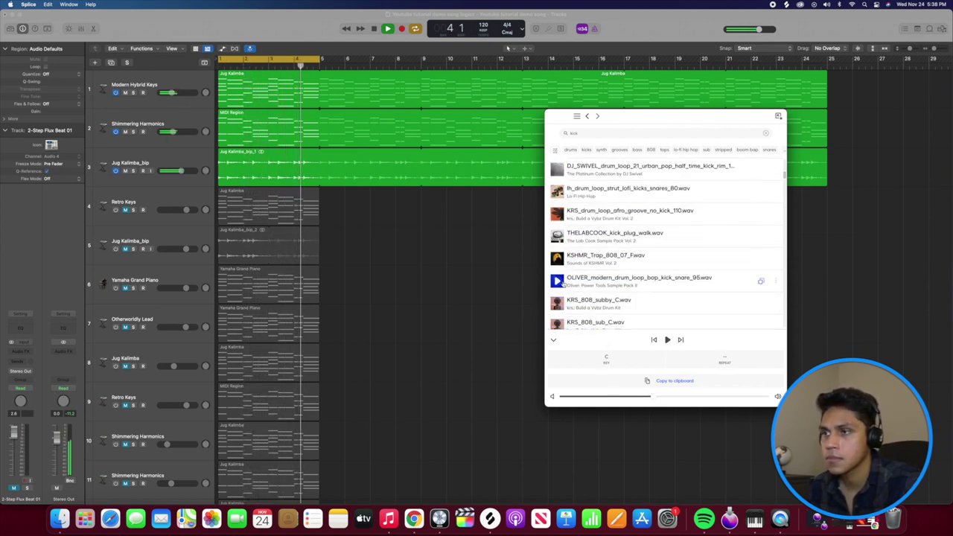
pyautogui.press('Down')
pyautogui.press('Down')
pyautogui.press('Down')
pyautogui.press('Down')
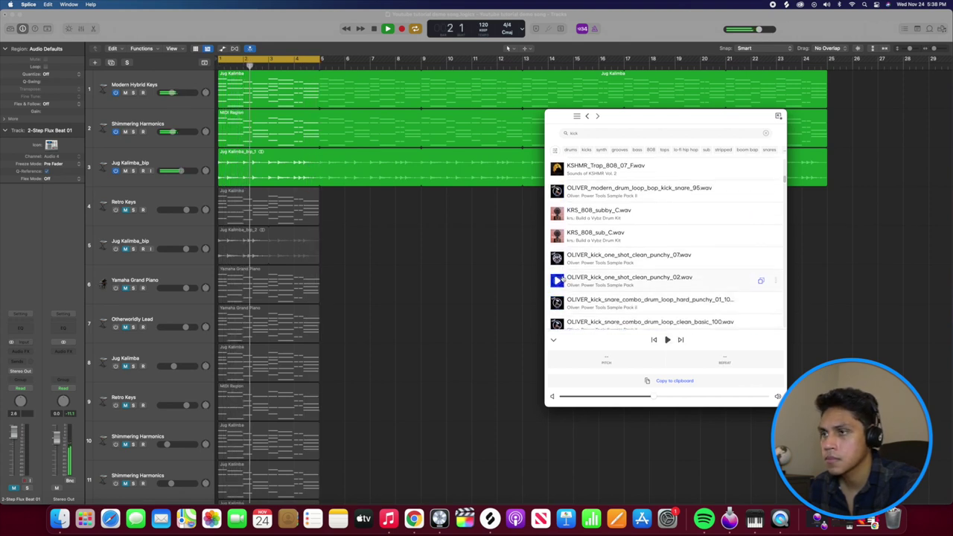
pyautogui.press('Up')
pyautogui.press('Up')
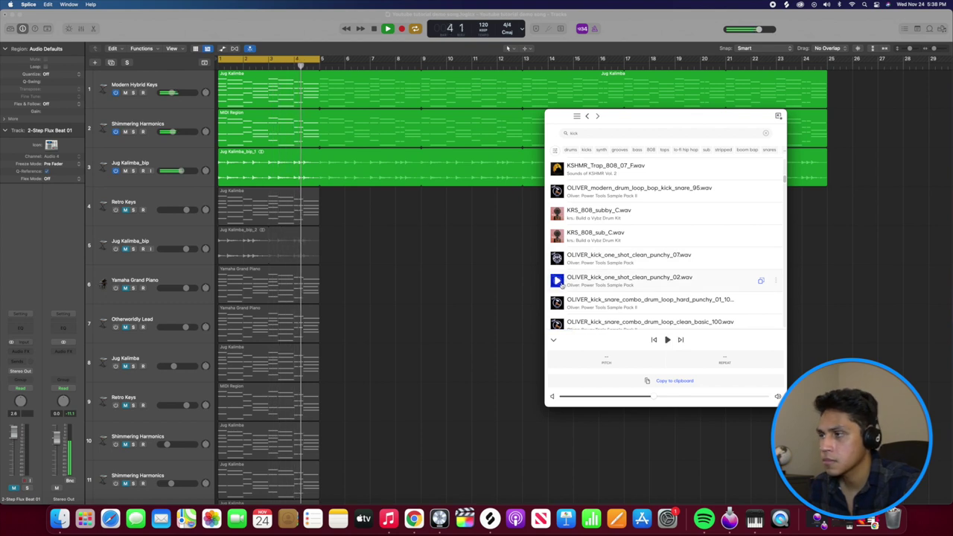
pyautogui.press('Down')
pyautogui.press('Down')
pyautogui.press('Down')
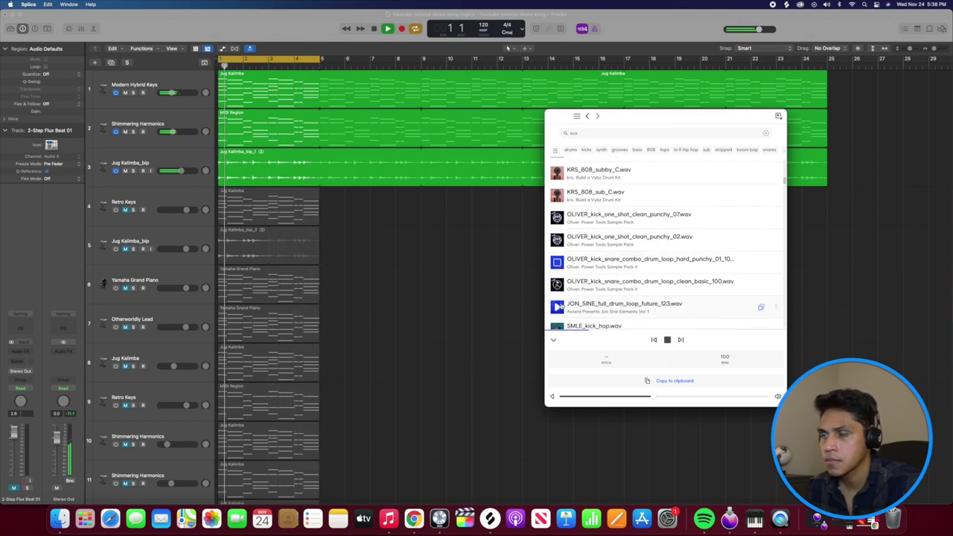
pyautogui.scroll(-2, 560, 283)
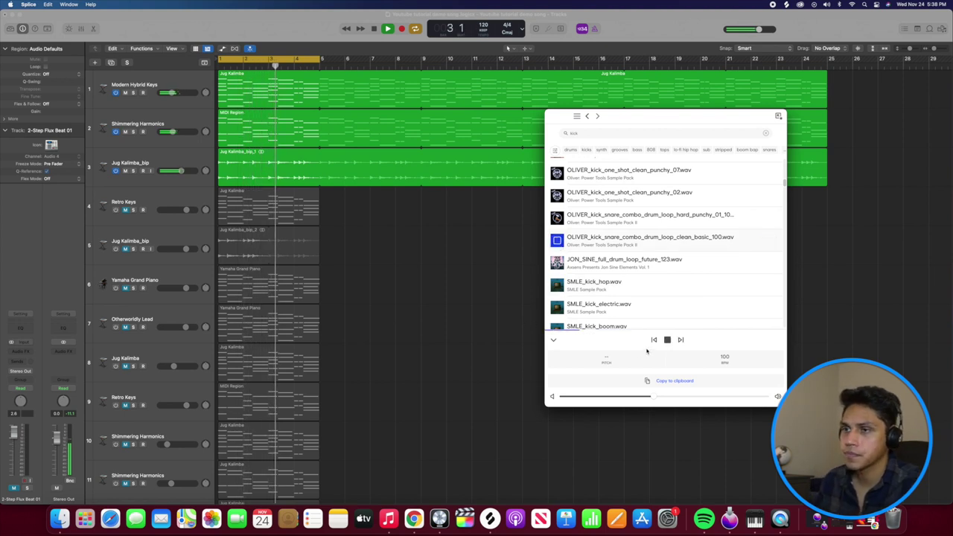
# Restart the cycled Logic Pro playback and preview OLIVER_kick_one_shot_clean_punchy_07.wav against it.
pyautogui.click(504, 325)
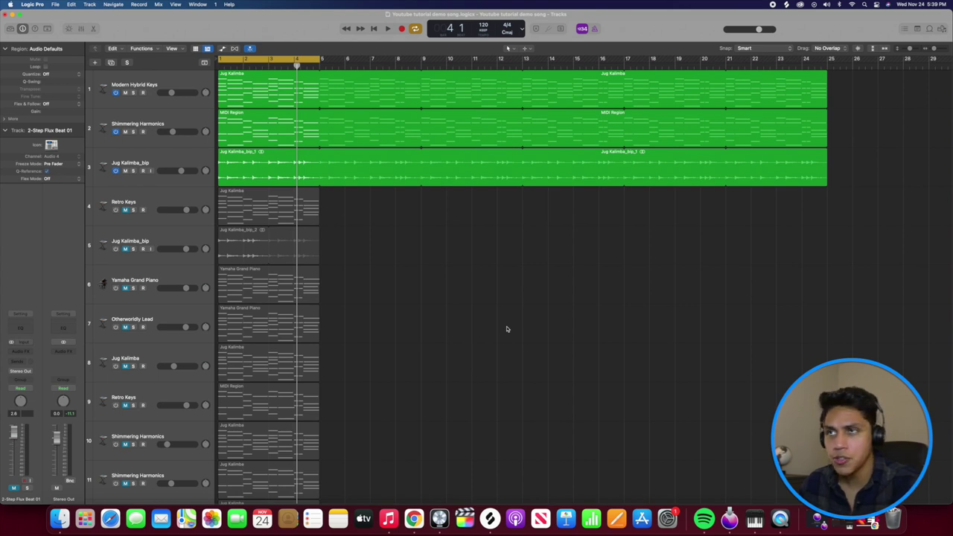
pyautogui.press('space')
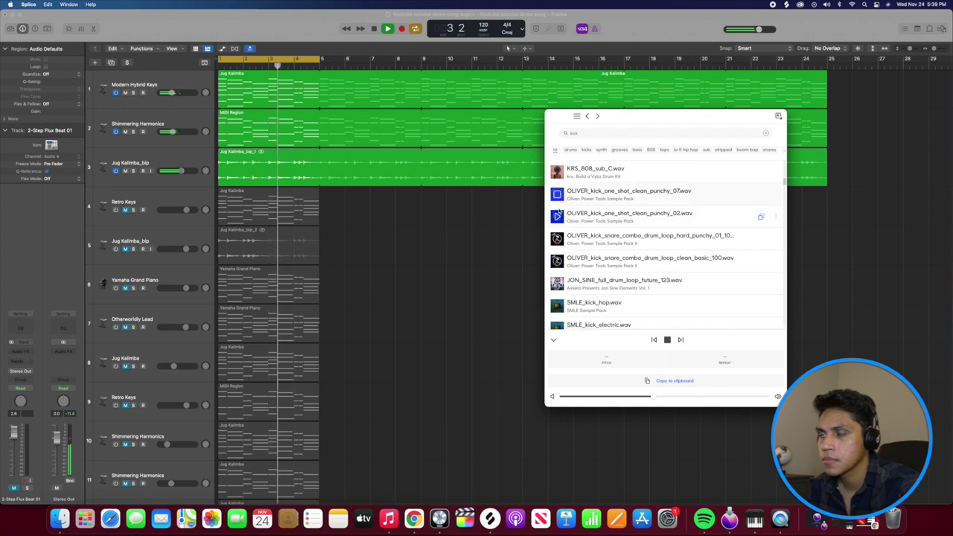
pyautogui.press('Up')
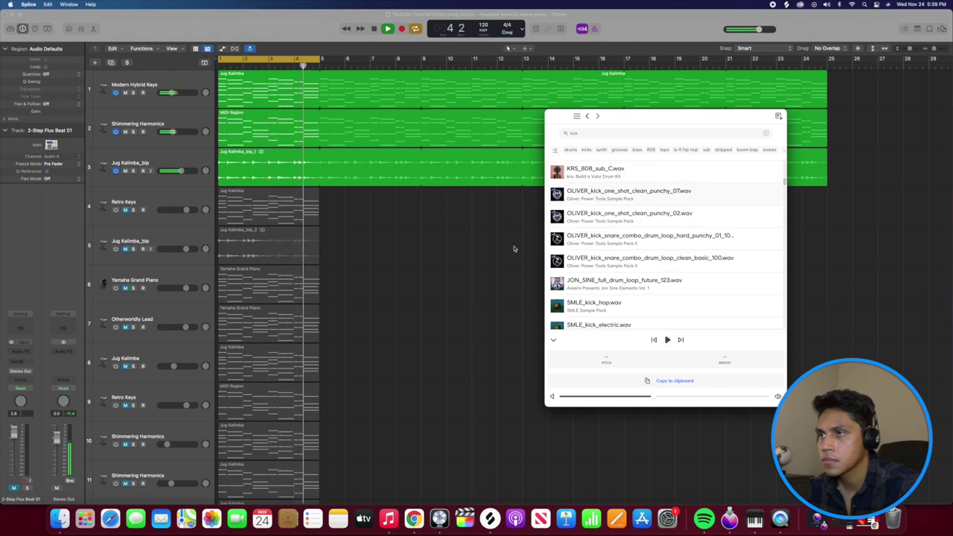
# Place OLIVER_kick_one_shot_clean_punchy_07.wav at bar 1 on a new track below 2-Step Flux Beat 01.
pyautogui.scroll(-10, 514, 249)
pyautogui.moveTo(632, 192); pyautogui.dragTo(249, 464)
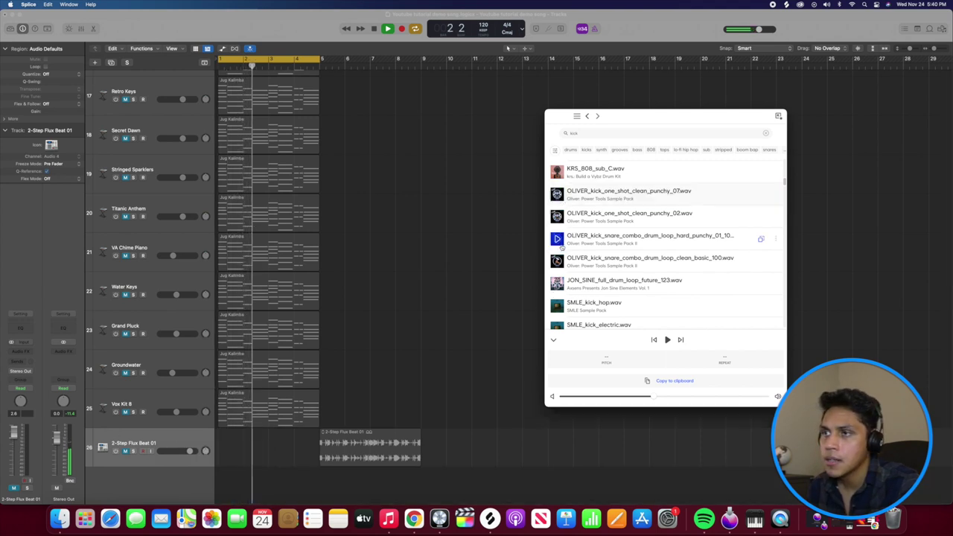
pyautogui.moveTo(610, 194); pyautogui.dragTo(558, 242)
pyautogui.moveTo(632, 191); pyautogui.dragTo(223, 447)
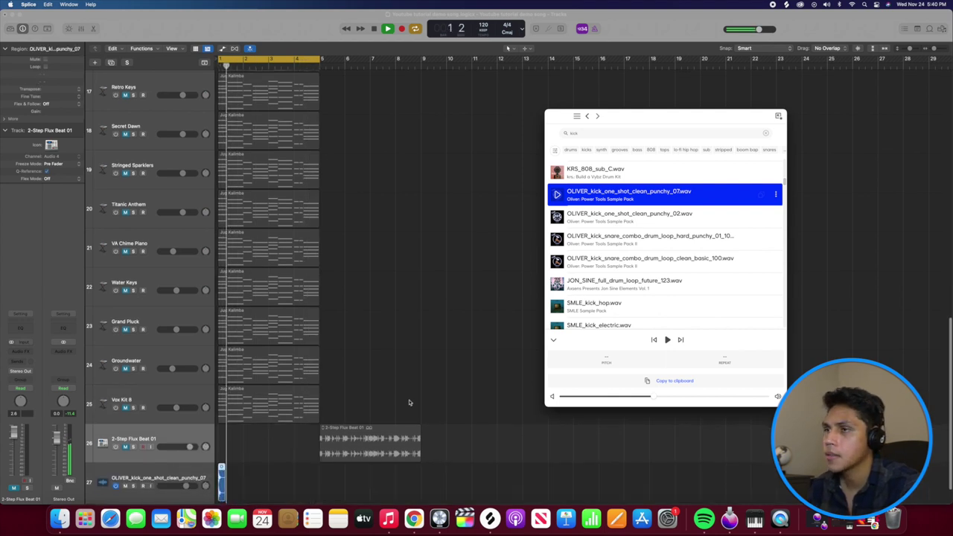
# Add OLIVER_kick_one_shot_clean_punchy_02 and the OLIVER hard_punchy_01 kick-snare combo loop at bar 1, each on its own new track.
pyautogui.click(637, 216)
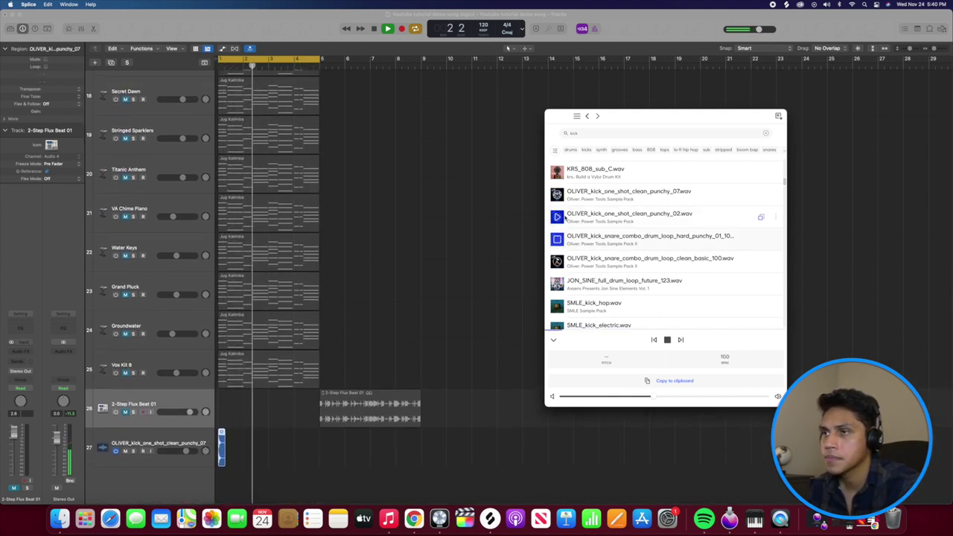
pyautogui.moveTo(638, 217); pyautogui.dragTo(220, 477)
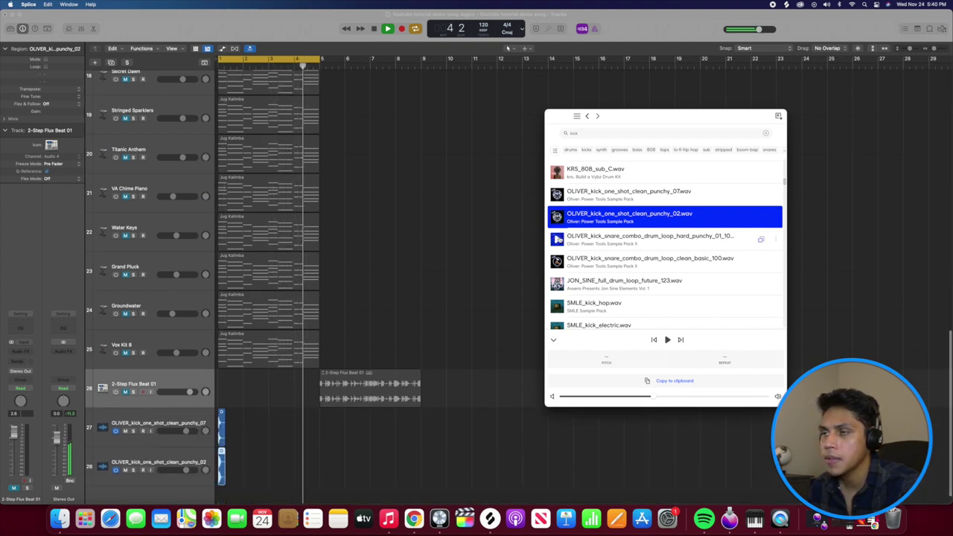
pyautogui.click(557, 260)
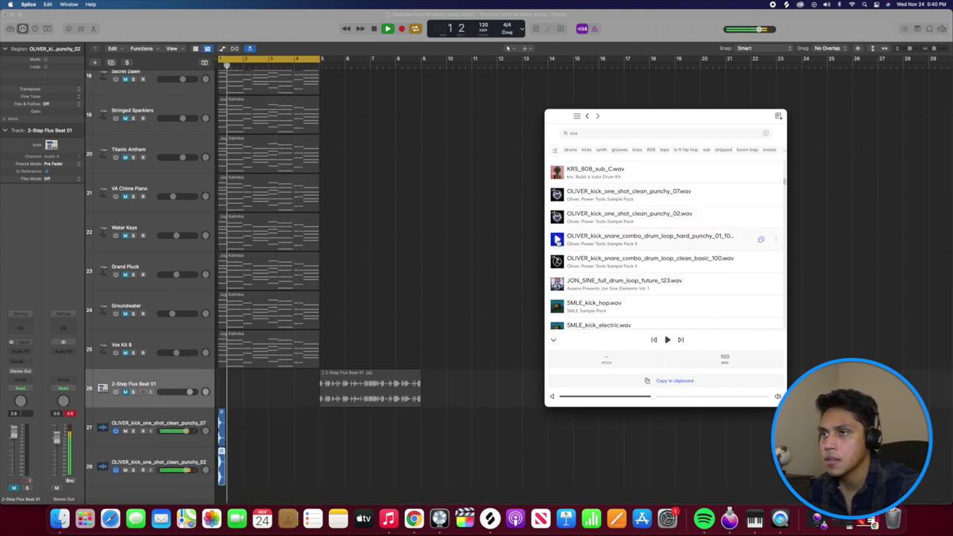
pyautogui.moveTo(647, 239); pyautogui.dragTo(263, 491)
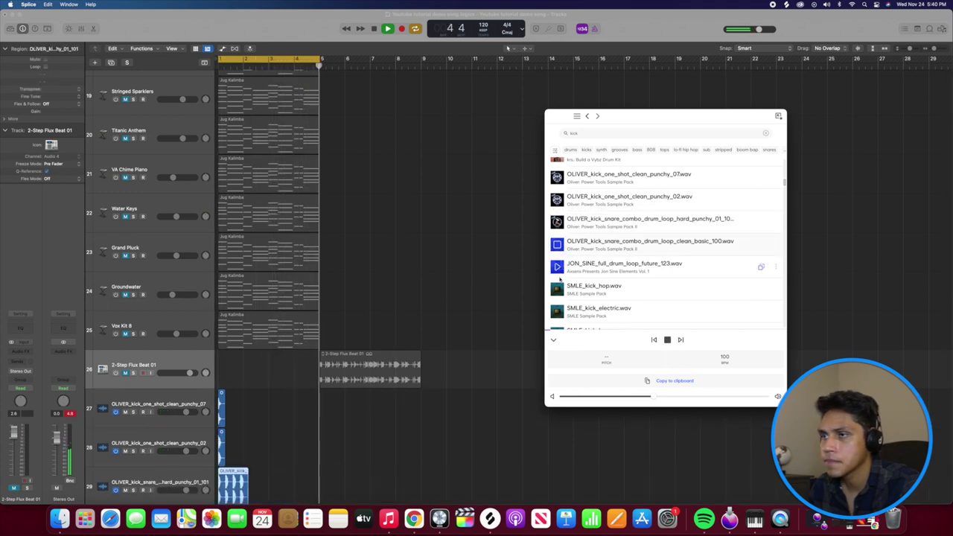
# Preview kicks down to SMLE_kick_electric.wav, and mute the three placed OLIVER regions in the Logic Pro arrangement before returning to Splice.
pyautogui.press('Down')
pyautogui.press('Down')
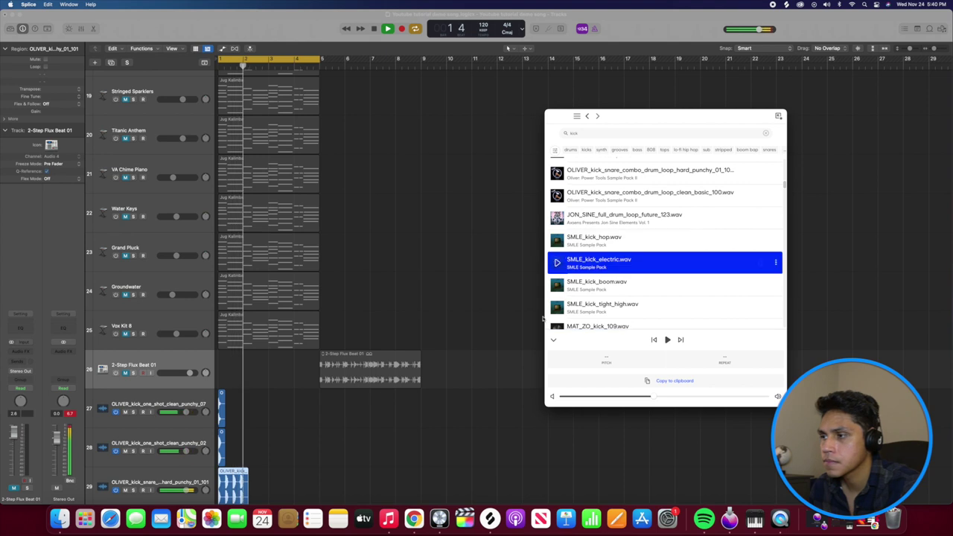
pyautogui.click(447, 310)
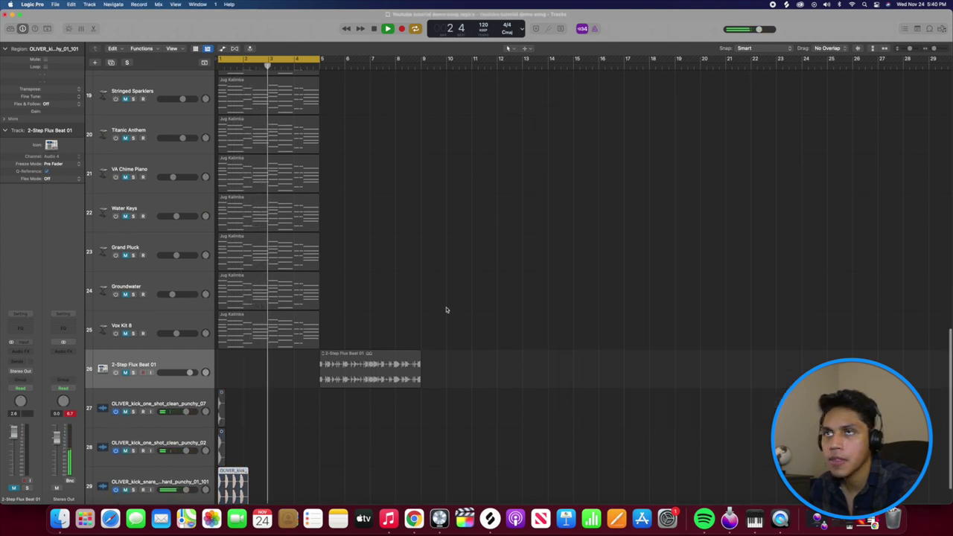
pyautogui.press('super+Tab')
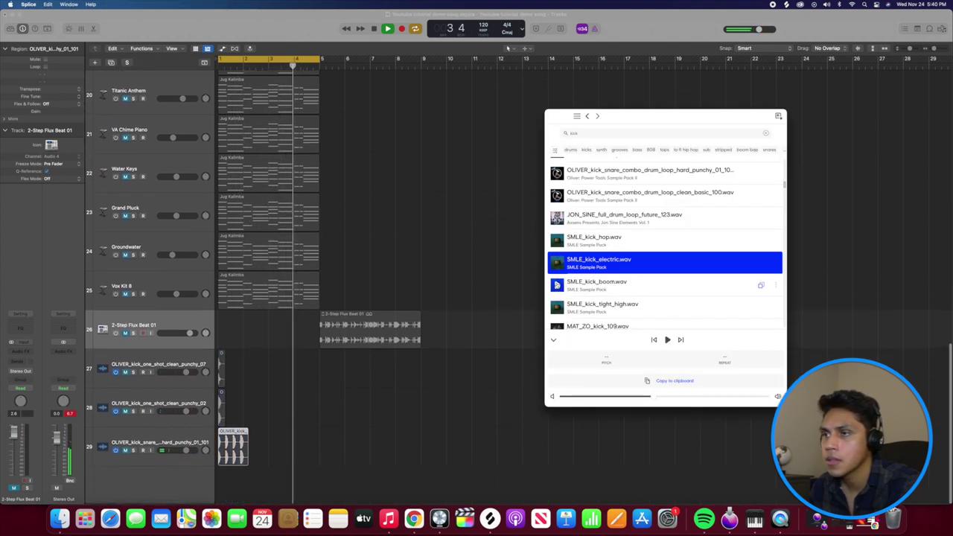
# Audition kicks further down the results and place WG_kick_15.wav at bar 1 on a new track below the OLIVER loop.
pyautogui.scroll(-2, 557, 286)
pyautogui.scroll(-4, 557, 285)
pyautogui.scroll(-3, 559, 291)
pyautogui.scroll(-3, 559, 283)
pyautogui.click(558, 227)
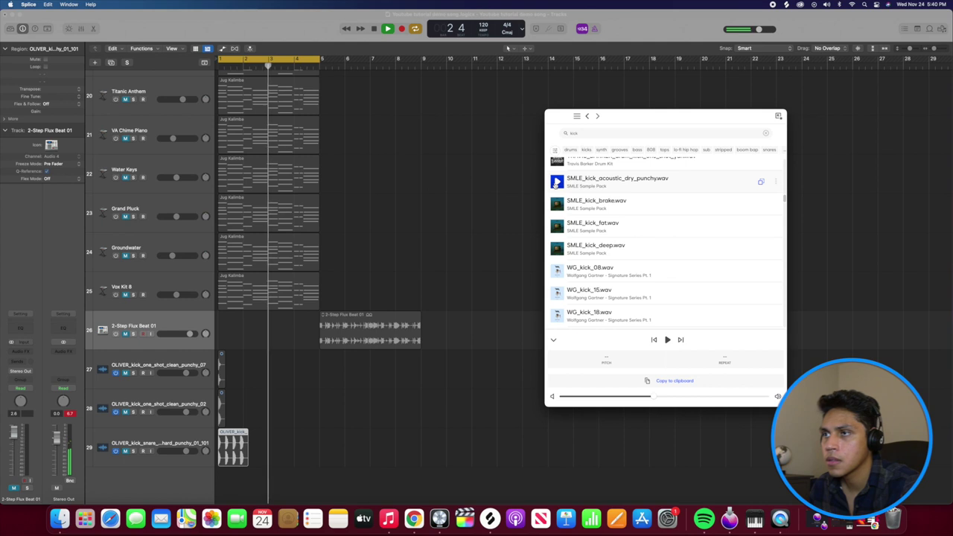
pyautogui.scroll(-2, 559, 246)
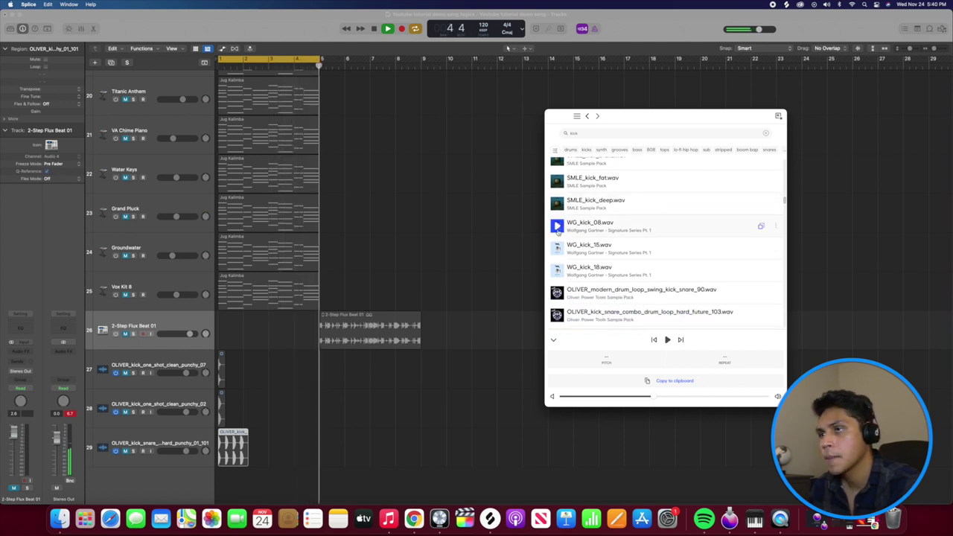
pyautogui.click(558, 250)
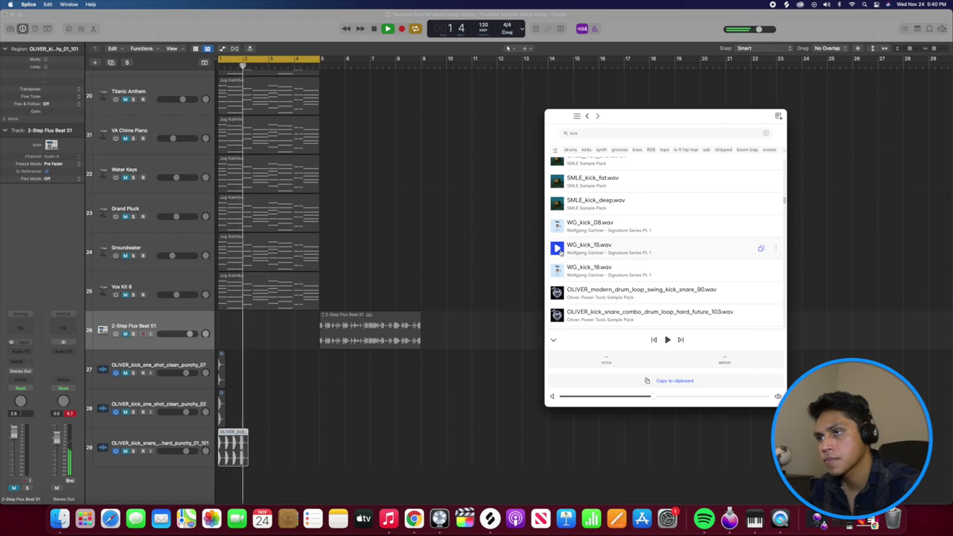
pyautogui.scroll(-1, 580, 261)
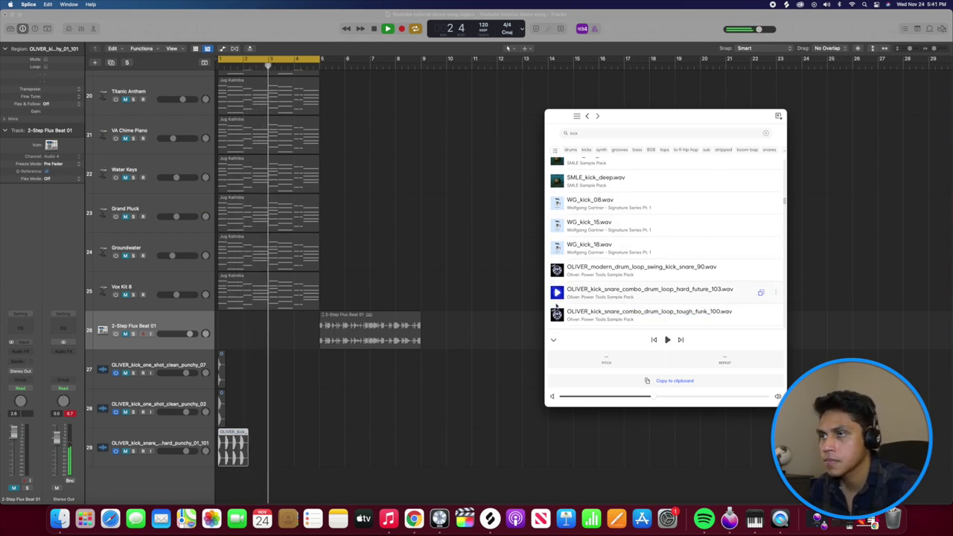
pyautogui.moveTo(589, 224); pyautogui.dragTo(217, 485)
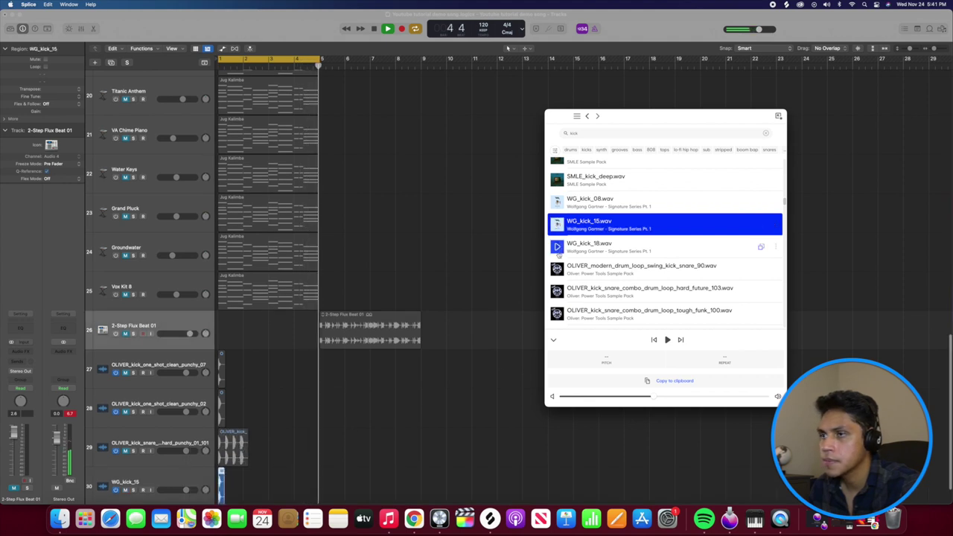
# Audition the OLIVER kick-snare drum loops below WG_kick_18.wav, from modern swing 90 to simple machine 112.
pyautogui.scroll(-1, 596, 238)
pyautogui.click(557, 242)
pyautogui.click(557, 263)
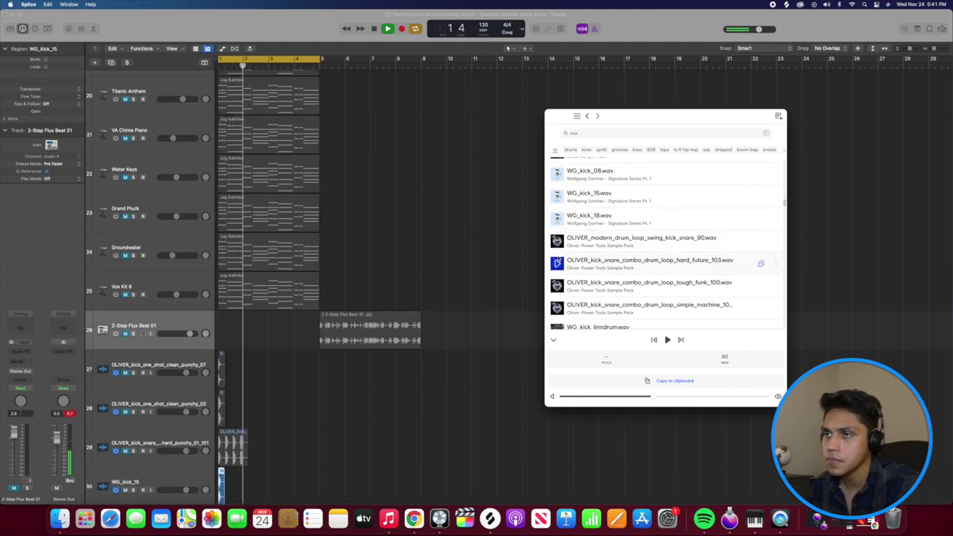
pyautogui.scroll(-1, 557, 253)
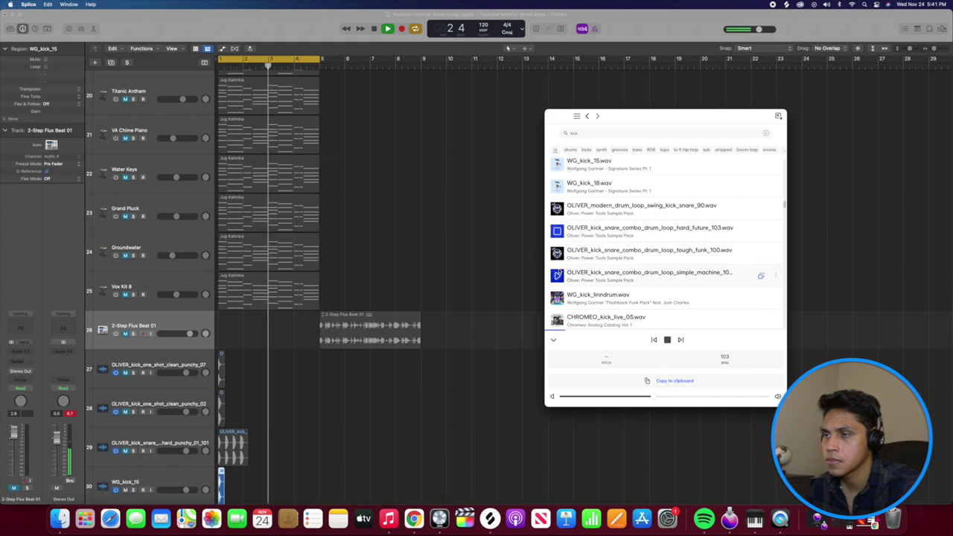
pyautogui.click(557, 253)
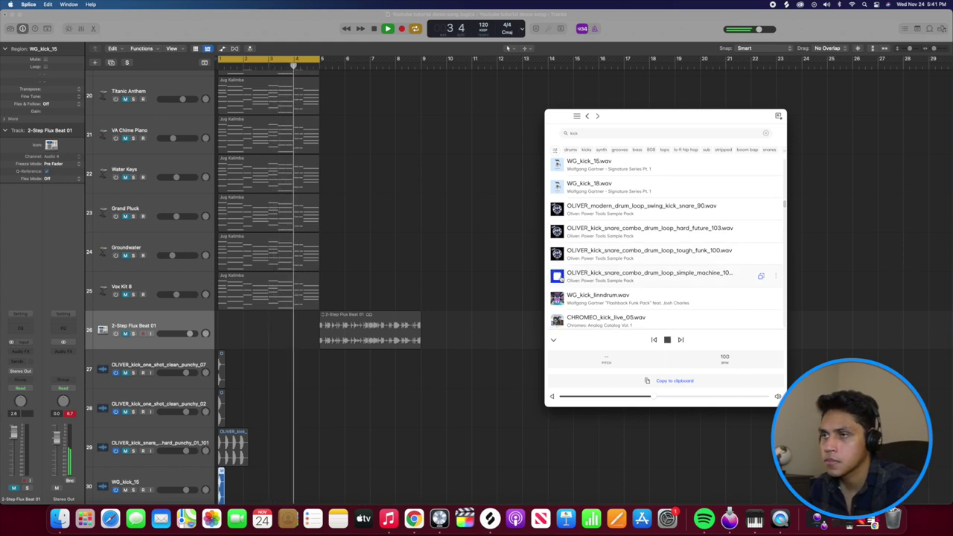
pyautogui.scroll(-1, 559, 277)
pyautogui.click(560, 251)
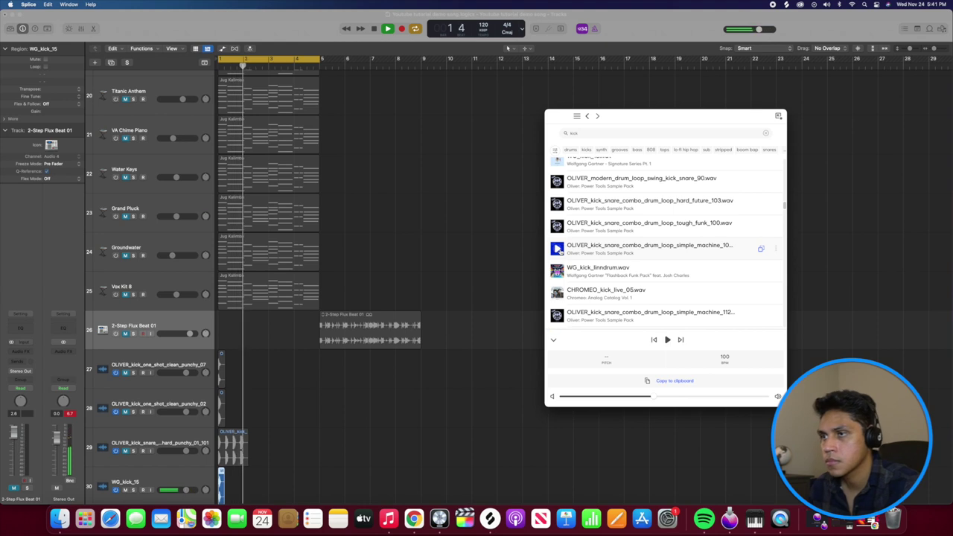
pyautogui.scroll(-2, 559, 277)
pyautogui.click(559, 277)
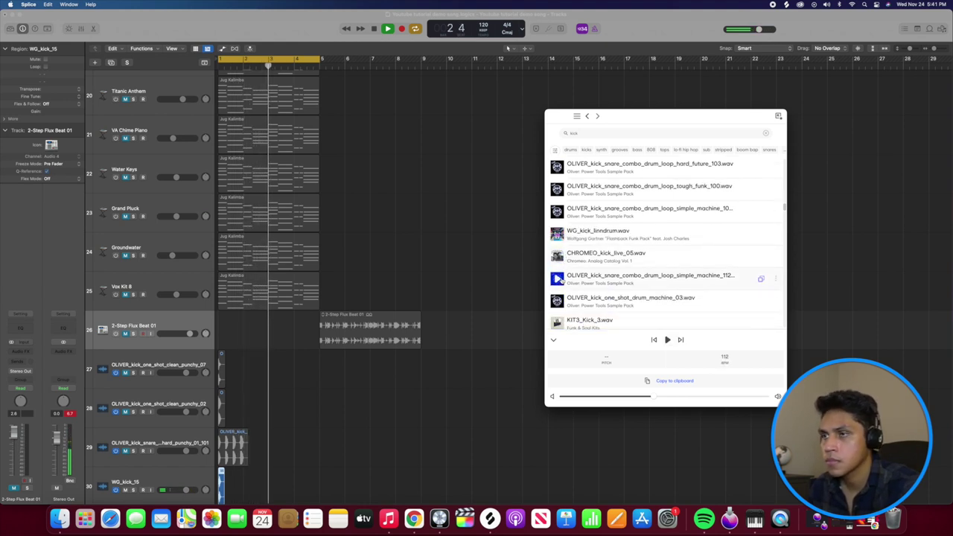
# Place KIT3_Kick_3.wav at bar 1 on a new track below WG_kick_15, and mute both kicks before returning to Splice.
pyautogui.scroll(-1, 558, 279)
pyautogui.click(560, 294)
pyautogui.moveTo(589, 294); pyautogui.dragTo(224, 477)
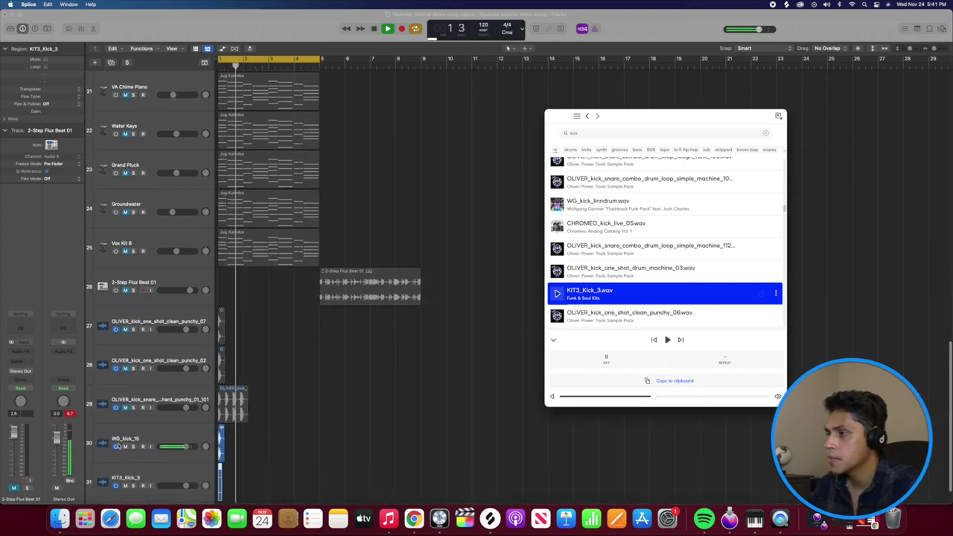
pyautogui.click(128, 493)
pyautogui.scroll(-2, 491, 313)
pyautogui.click(786, 4)
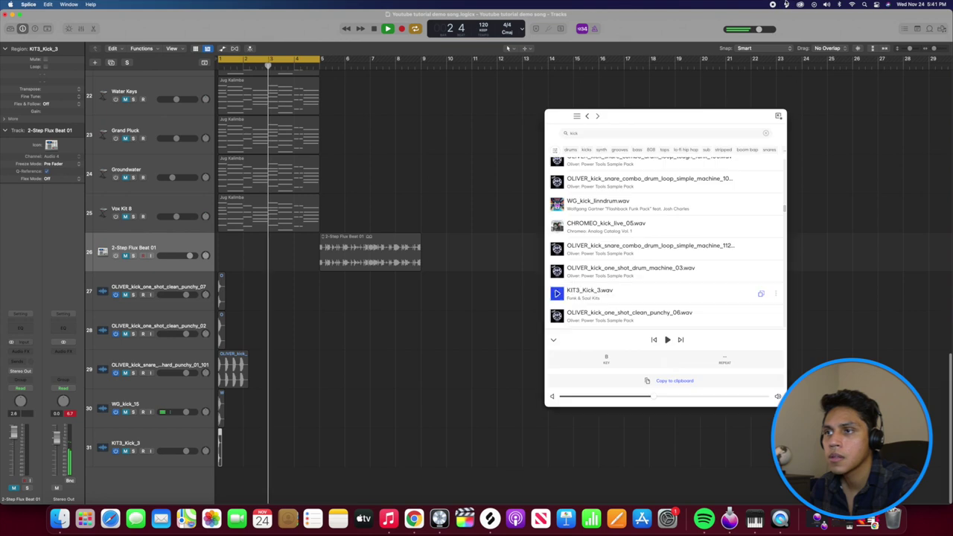
# Add OLIVER_kick_one_shot_clean_punchy_06.wav and OLIVER_retro_drum_loop_stomper_kick_snare_101.5.wav at bar 1, each on its own new track.
pyautogui.scroll(-4, 575, 283)
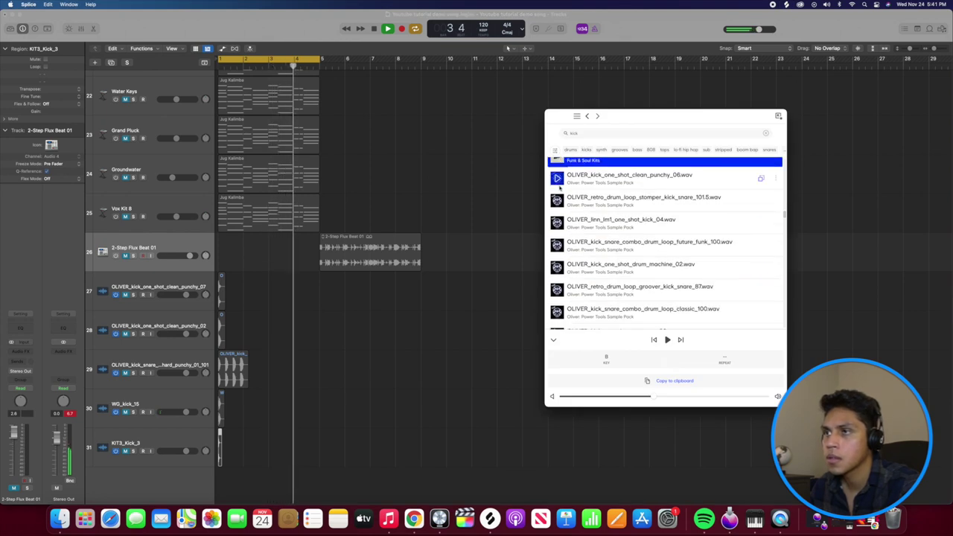
pyautogui.scroll(1, 571, 210)
pyautogui.moveTo(612, 199); pyautogui.dragTo(223, 477)
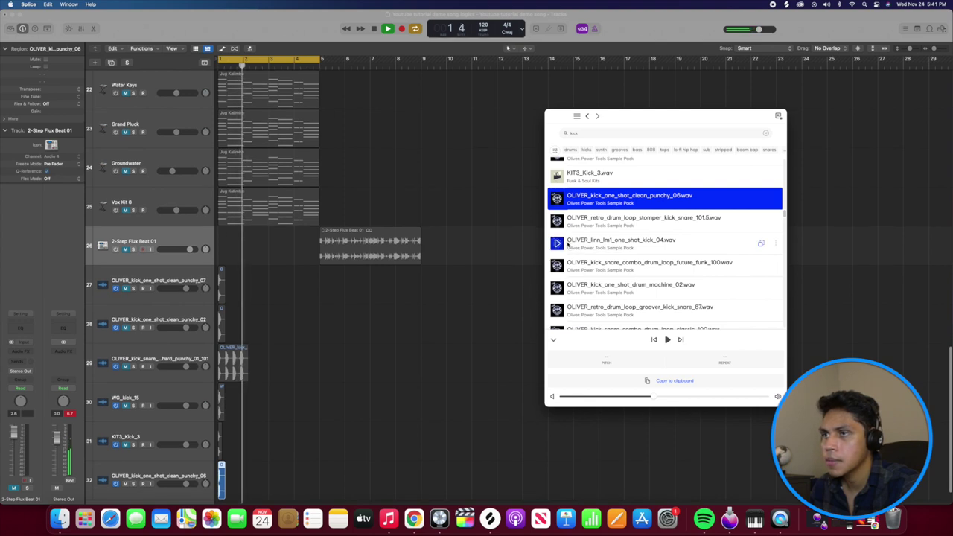
pyautogui.click(557, 220)
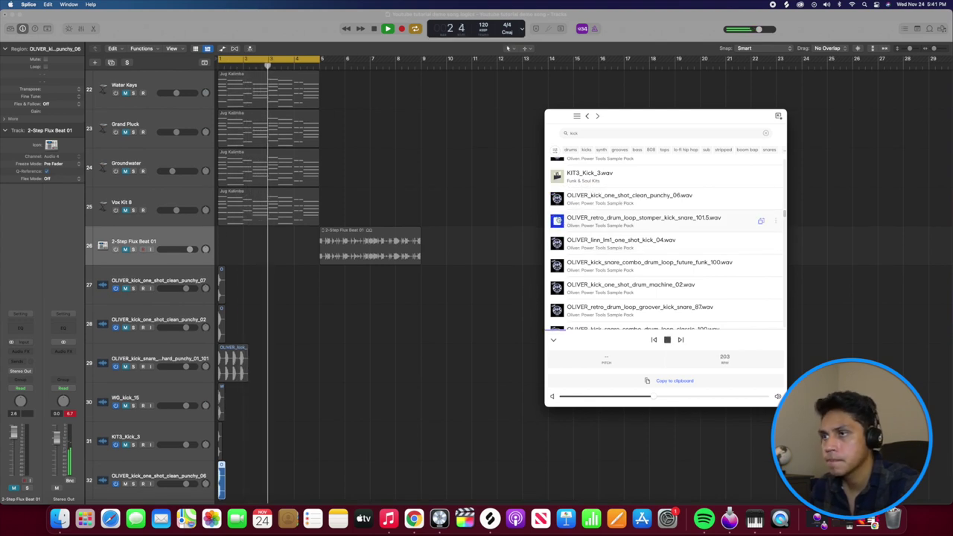
pyautogui.moveTo(633, 221); pyautogui.dragTo(216, 485)
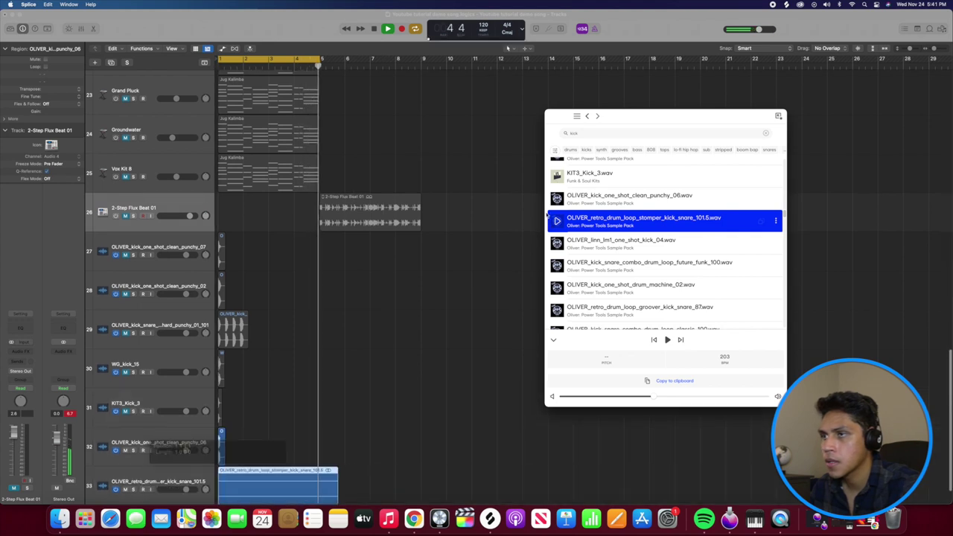
# Switch to Logic Pro, trim the stomper kick-snare loop to its first kick hit, and play the result.
pyautogui.click(498, 256)
pyautogui.scroll(-2, 358, 417)
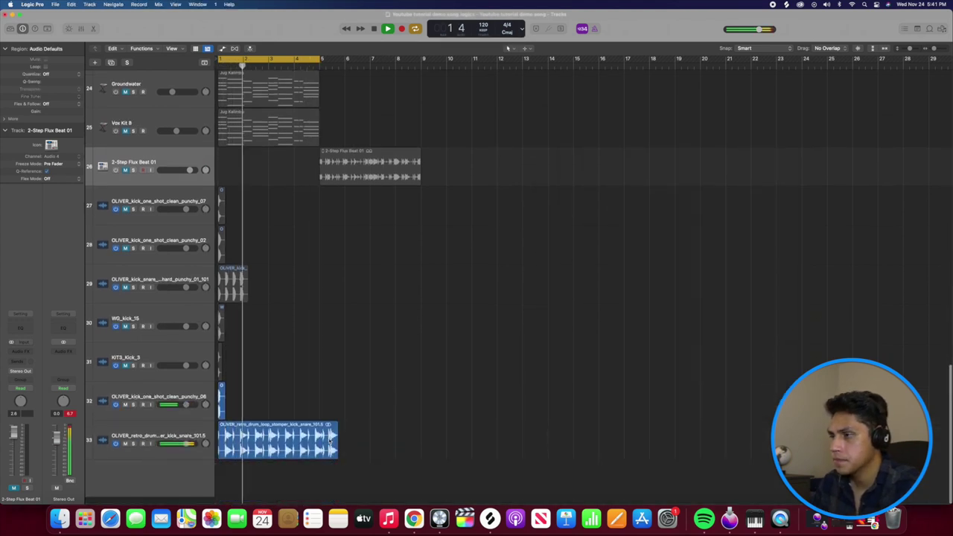
pyautogui.moveTo(292, 464); pyautogui.dragTo(253, 467)
pyautogui.press('space')
pyautogui.press('space')
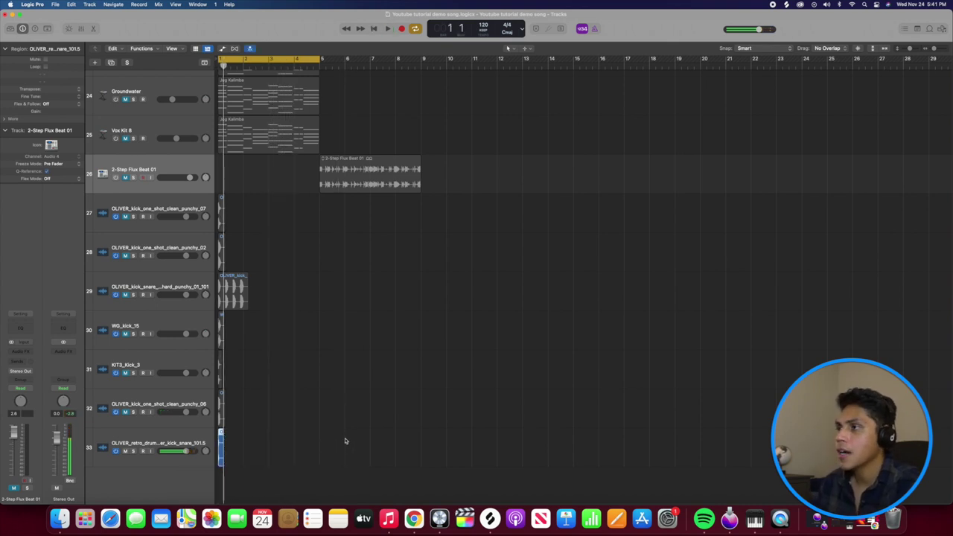
# Trim the OLIVER hard_punchy_01 kick-snare loop so that only its first kick hit remains at bar 1.
pyautogui.click(933, 48)
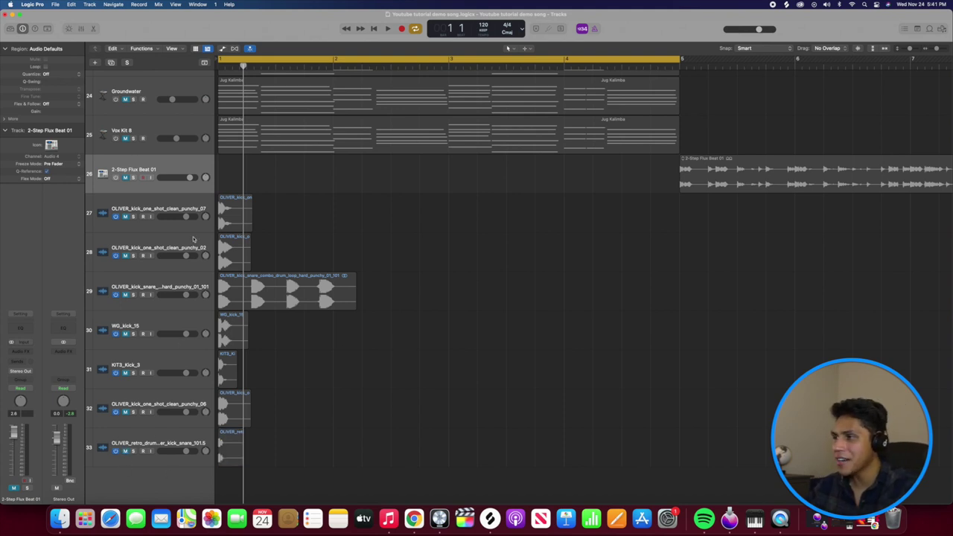
pyautogui.click(179, 211)
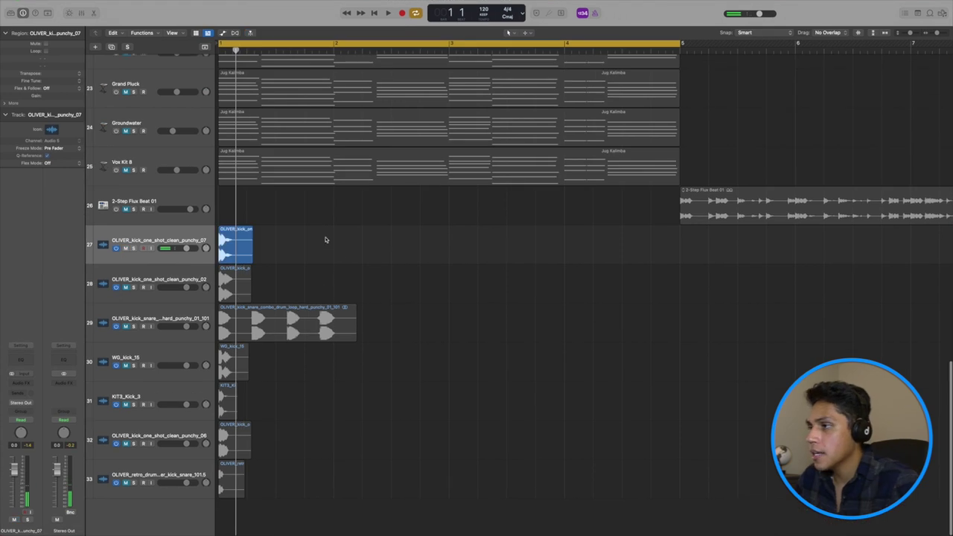
pyautogui.moveTo(341, 230); pyautogui.dragTo(223, 499)
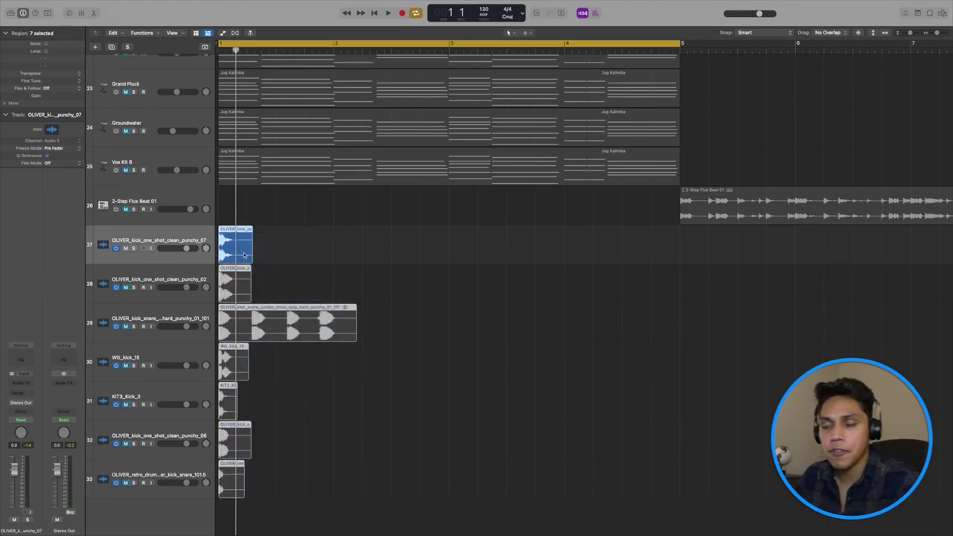
pyautogui.moveTo(363, 239); pyautogui.dragTo(220, 433)
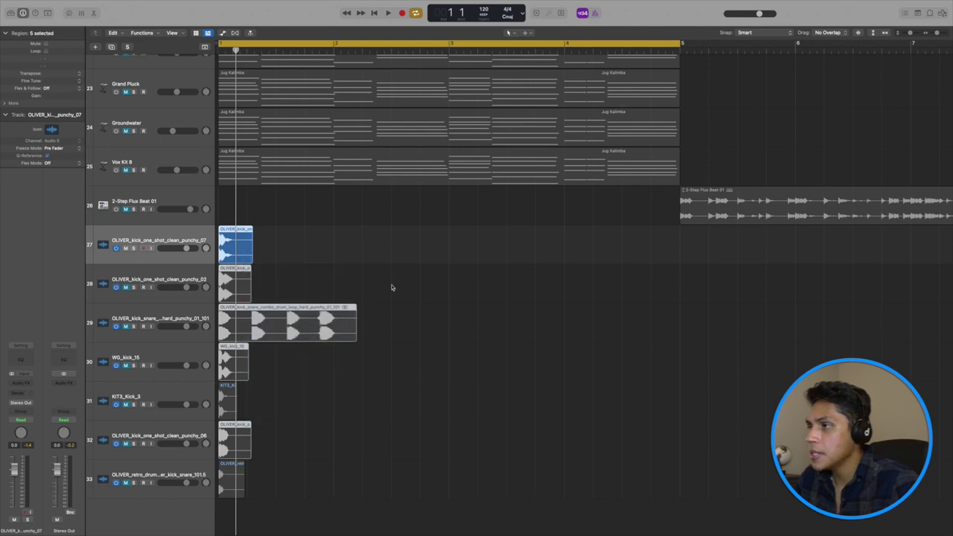
pyautogui.click(408, 269)
pyautogui.moveTo(357, 338); pyautogui.dragTo(247, 341)
# Duplicate all seven kick regions onto beat 2 of bar 1, and place the playhead at the start of bar 2.
pyautogui.click(307, 246)
pyautogui.moveTo(314, 239); pyautogui.dragTo(224, 495)
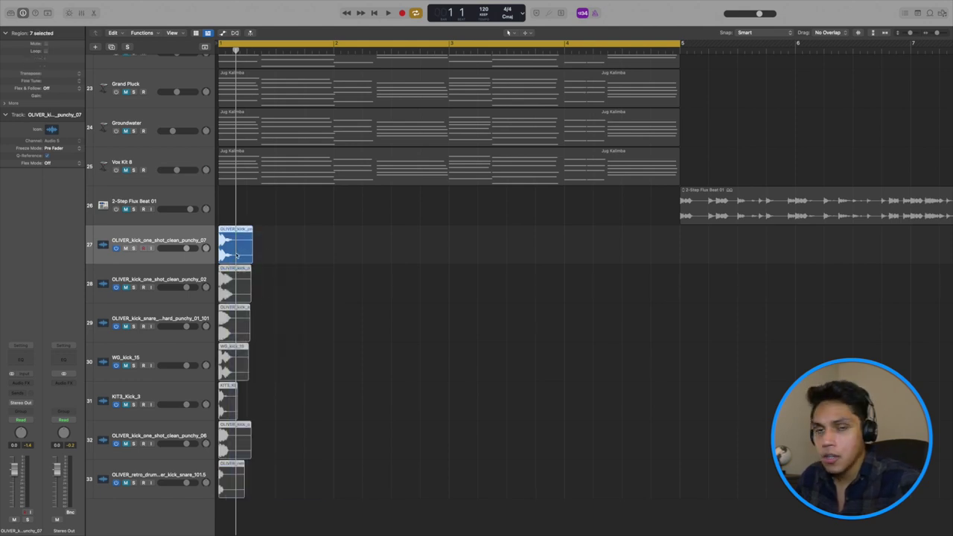
pyautogui.moveTo(237, 256); pyautogui.dragTo(267, 261)
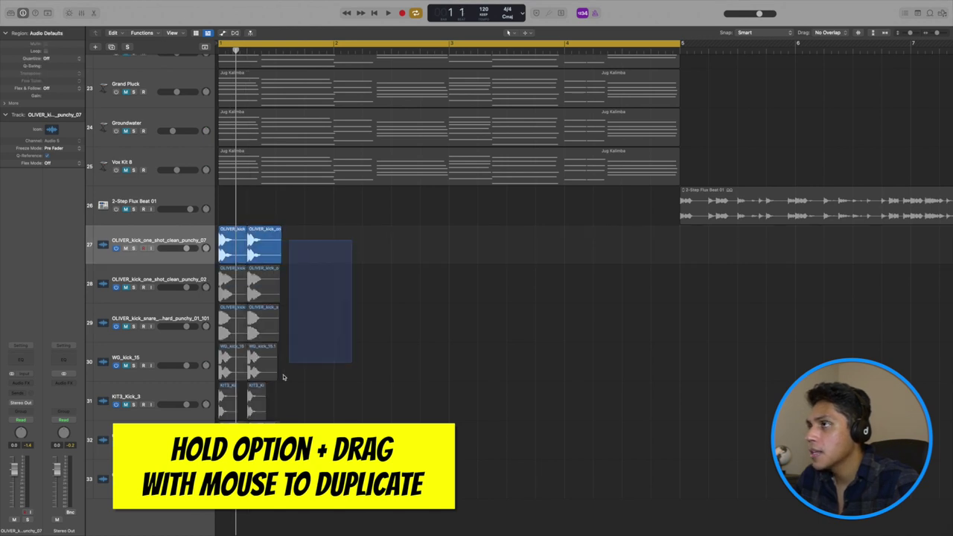
pyautogui.click(276, 50)
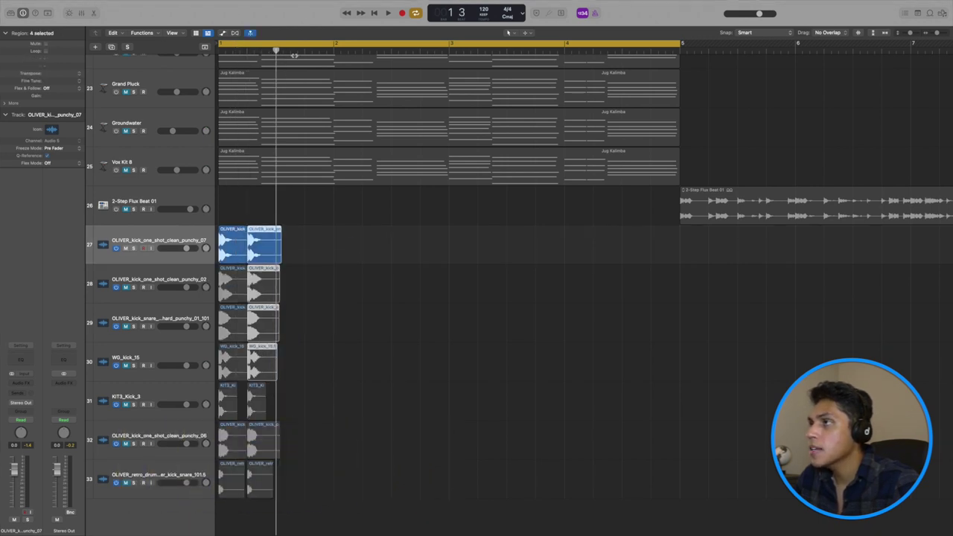
pyautogui.click(349, 52)
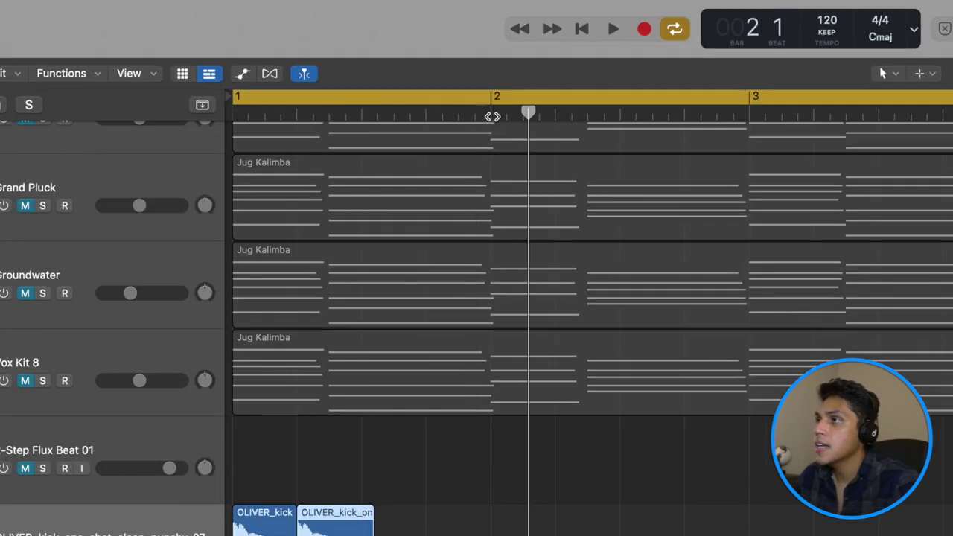
pyautogui.click(492, 115)
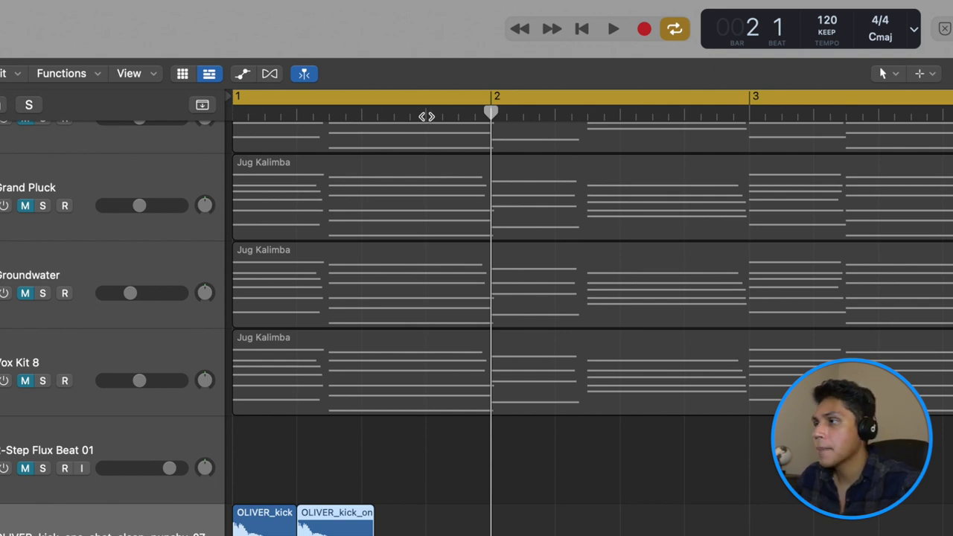
# Duplicate the kick regions on all seven tracks in growing blocks until a kick on every beat fills bars 1 to 4.
pyautogui.moveTo(469, 498); pyautogui.dragTo(258, 535)
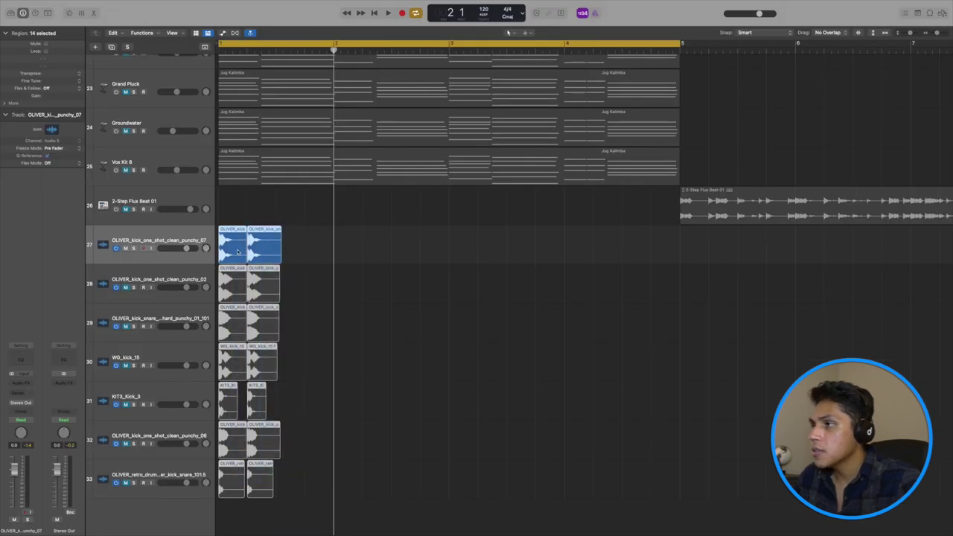
pyautogui.moveTo(238, 252); pyautogui.dragTo(295, 252)
pyautogui.moveTo(397, 227); pyautogui.dragTo(223, 488)
pyautogui.moveTo(235, 243); pyautogui.dragTo(352, 248)
pyautogui.moveTo(560, 261); pyautogui.dragTo(221, 516)
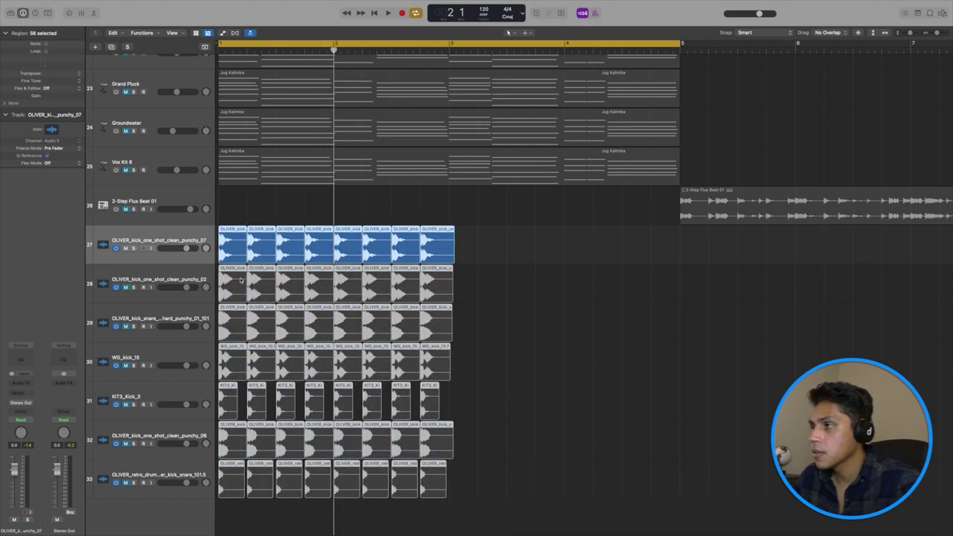
pyautogui.moveTo(234, 254); pyautogui.dragTo(462, 266)
pyautogui.click(743, 279)
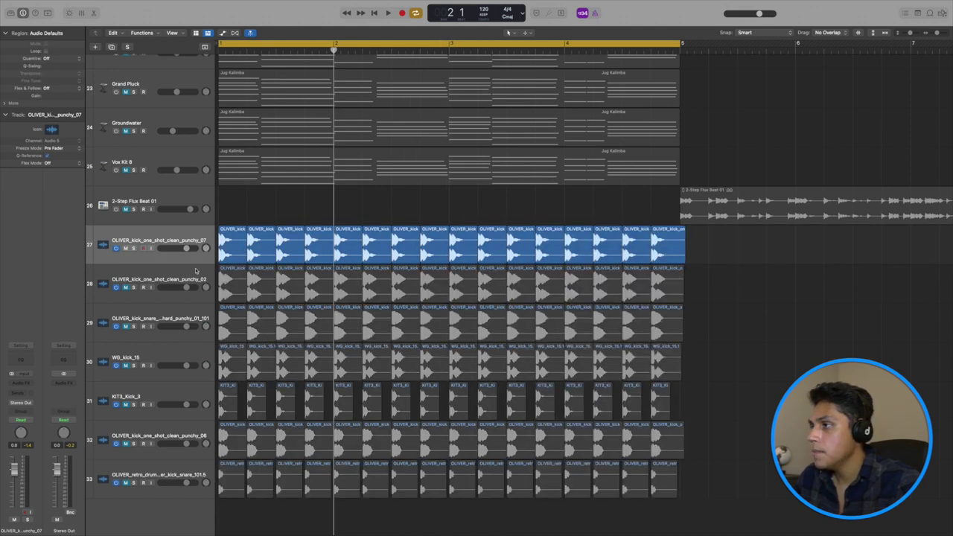
# Play from bar 1 and audition the clean_punchy_07 and clean_punchy_02 kick tracks separately, setting their volumes to about -1.5 and -3.1 dB.
pyautogui.click(162, 248)
pyautogui.press('Return')
pyautogui.press('space')
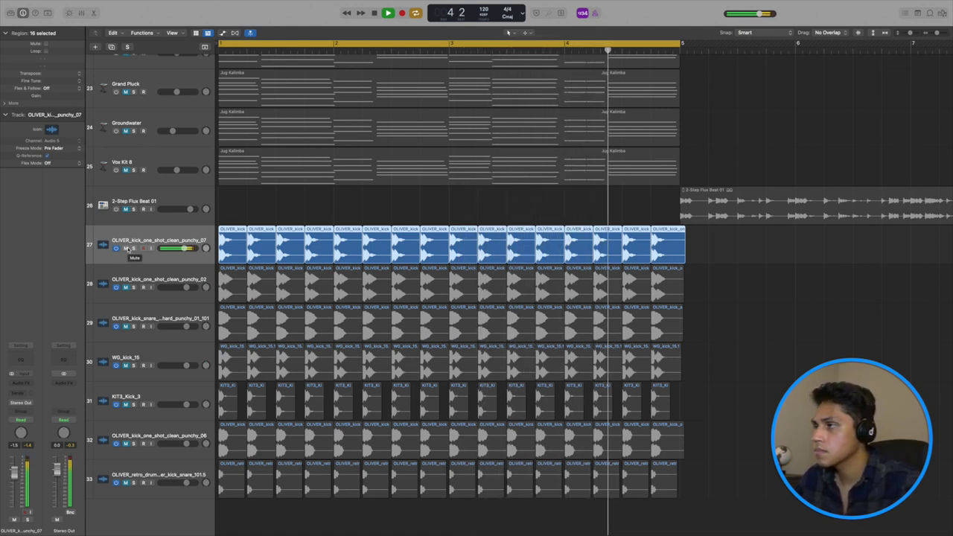
pyautogui.click(172, 284)
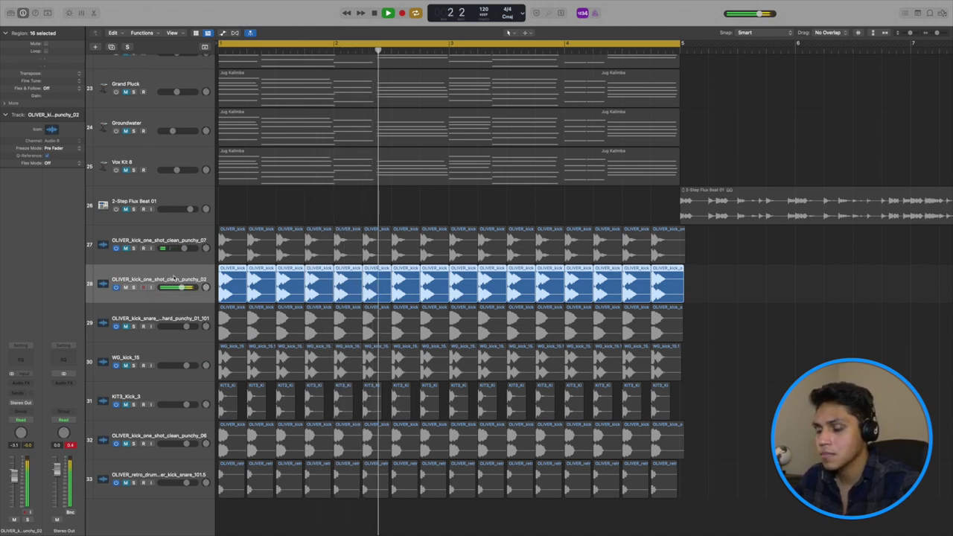
pyautogui.click(125, 288)
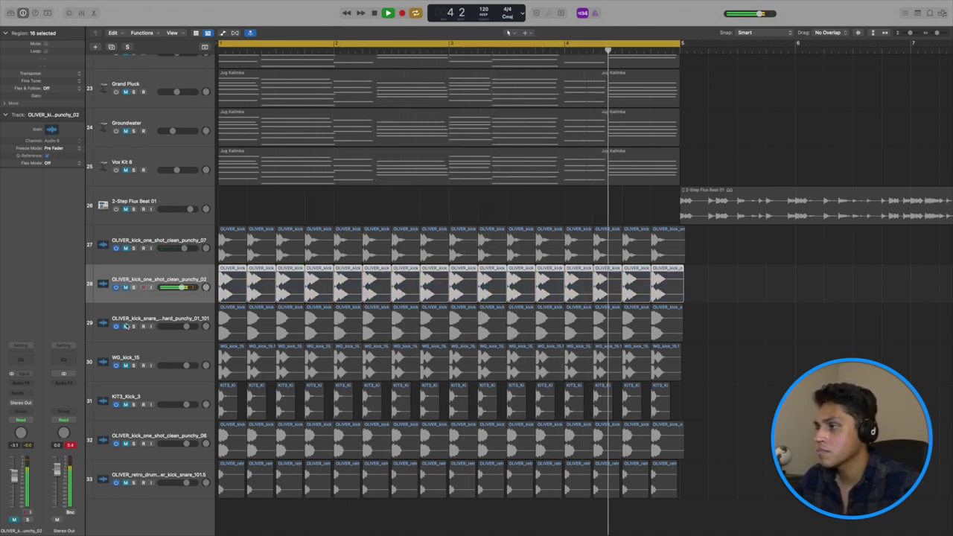
# Audition hard_punchy_01, WG_kick_15 and KIT3_Kick_3 one at a time, setting their volumes to -3.0, -2.7 and 0.7 dB.
pyautogui.click(153, 323)
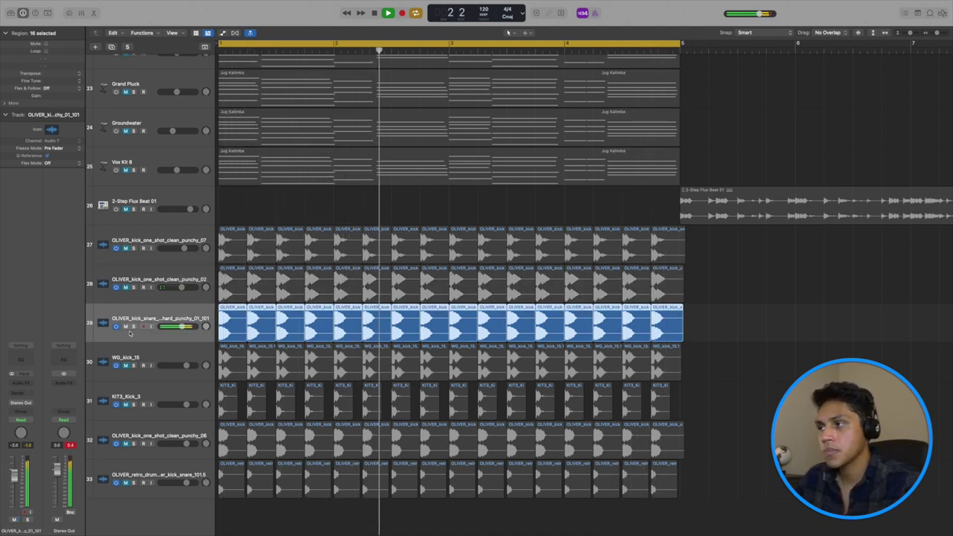
pyautogui.click(171, 365)
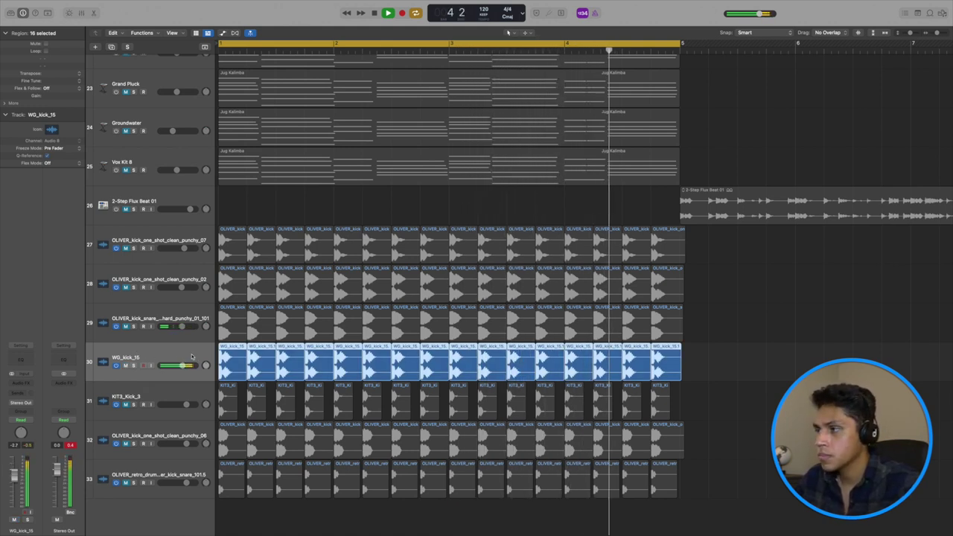
pyautogui.click(149, 397)
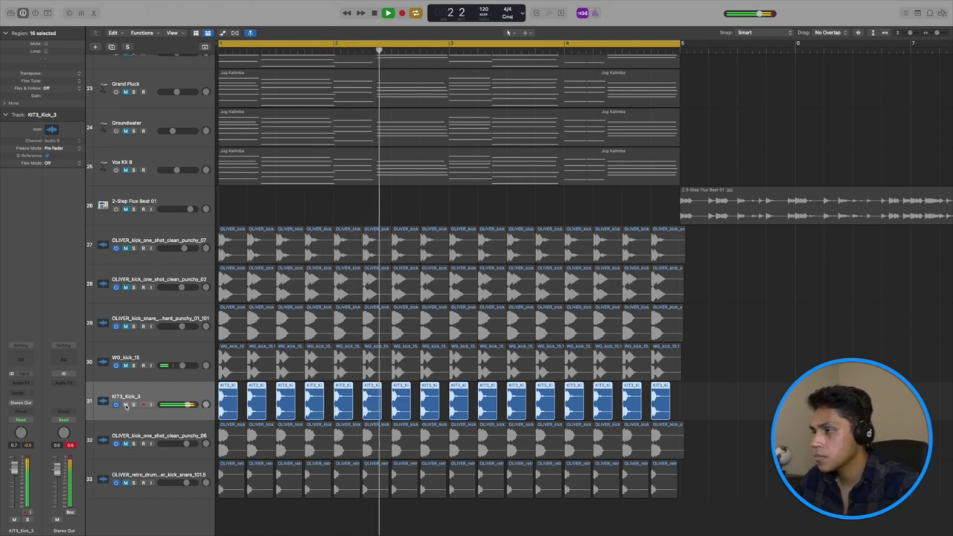
# Audition the clean_punchy_06 and retro stomper kick tracks one at a time, set the stomper's volume to -0.3 dB, and stop playback.
pyautogui.click(167, 441)
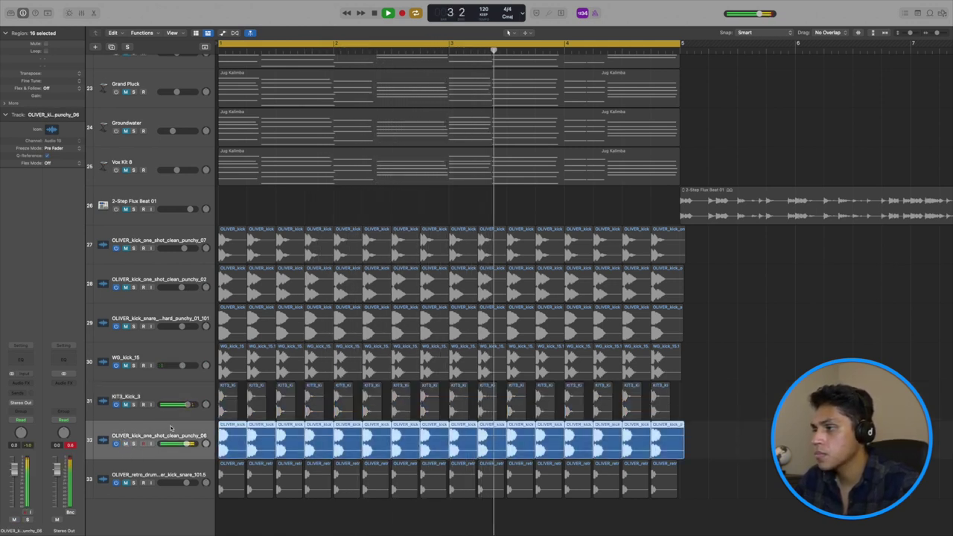
pyautogui.click(124, 481)
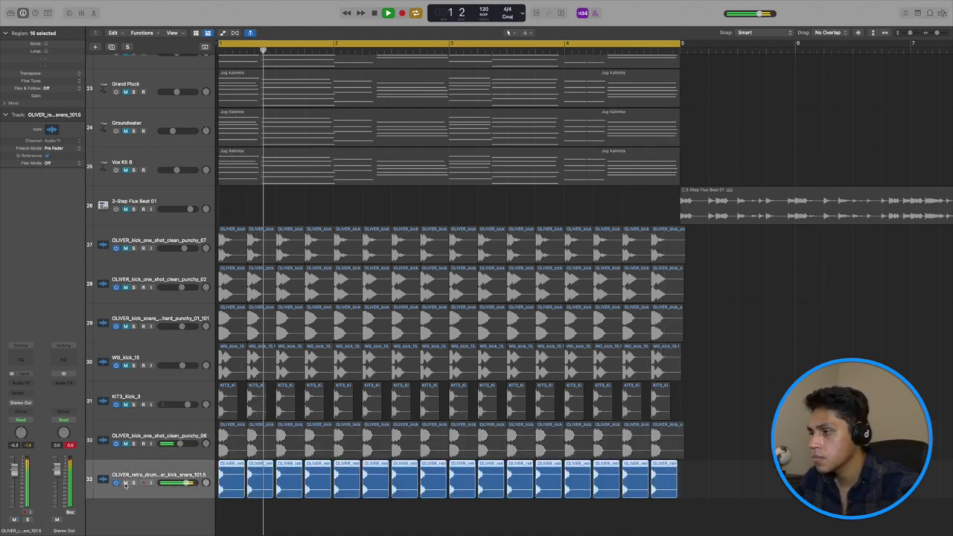
pyautogui.press('space')
# Solo the KIT3_Kick_3 track, listen to it from bar 1, and turn the solo off again.
pyautogui.click(165, 390)
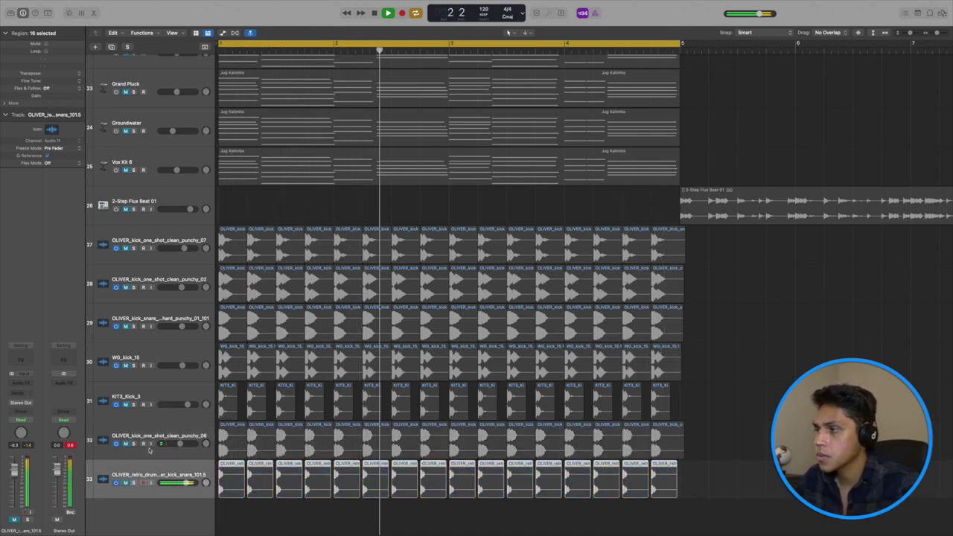
pyautogui.press('s')
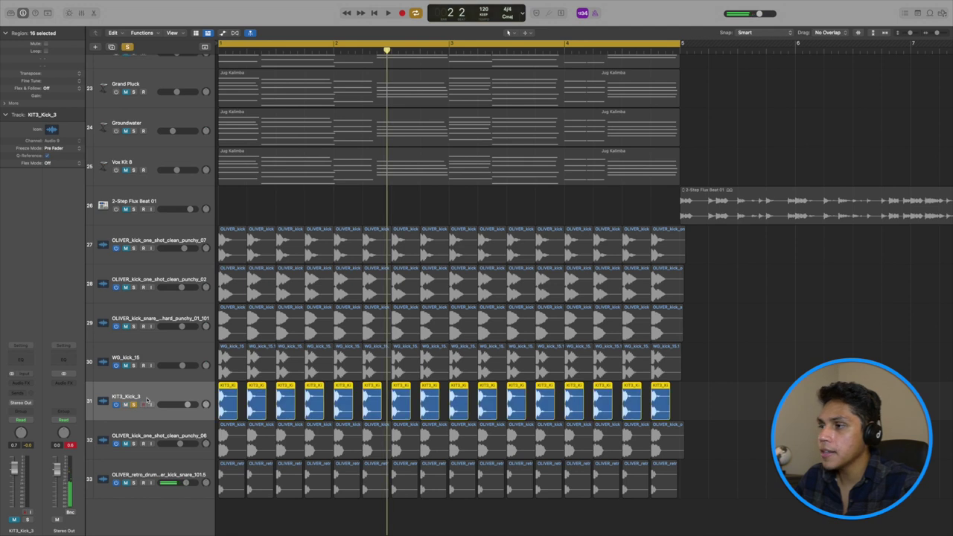
pyautogui.press('Return')
pyautogui.press('space')
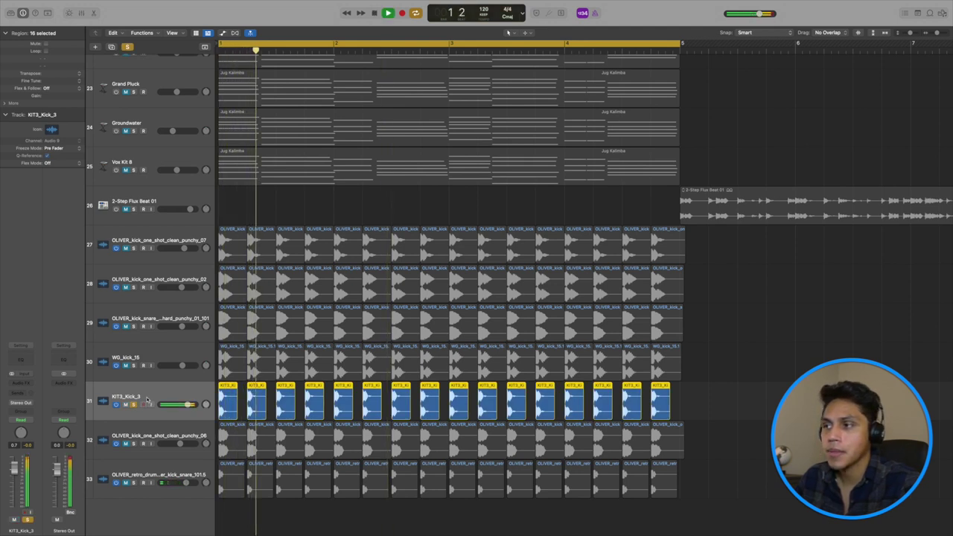
pyautogui.click(133, 405)
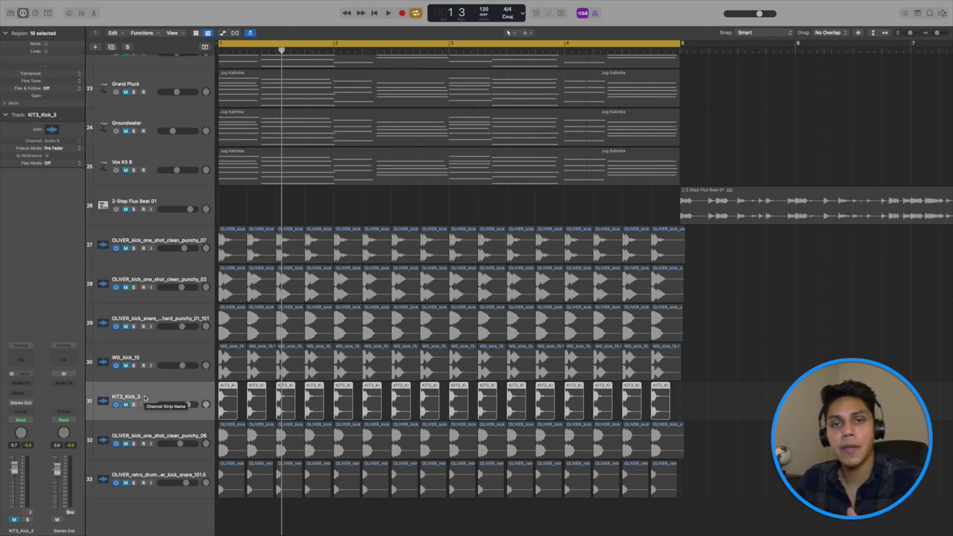
# Unmute the WG_kick_15 track and play its kick pattern.
pyautogui.click(181, 363)
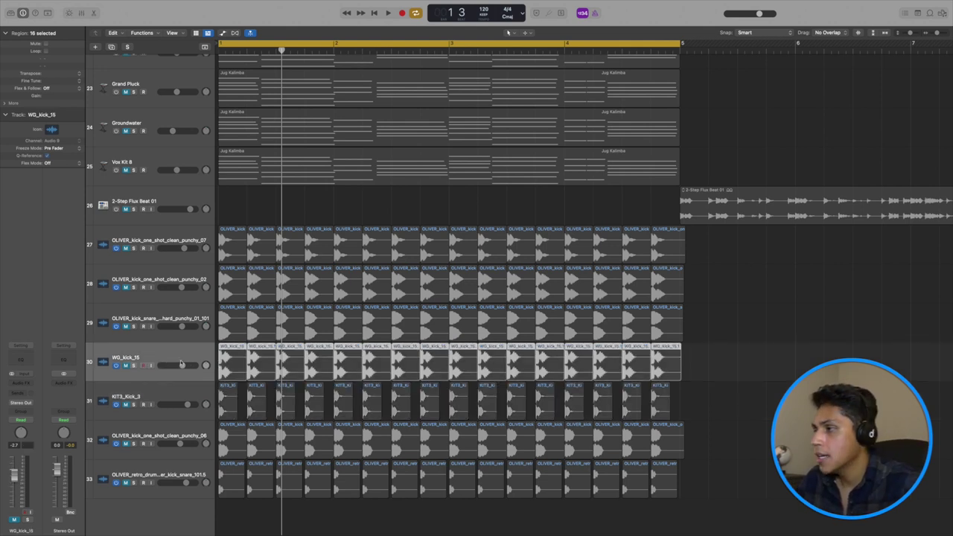
pyautogui.click(125, 365)
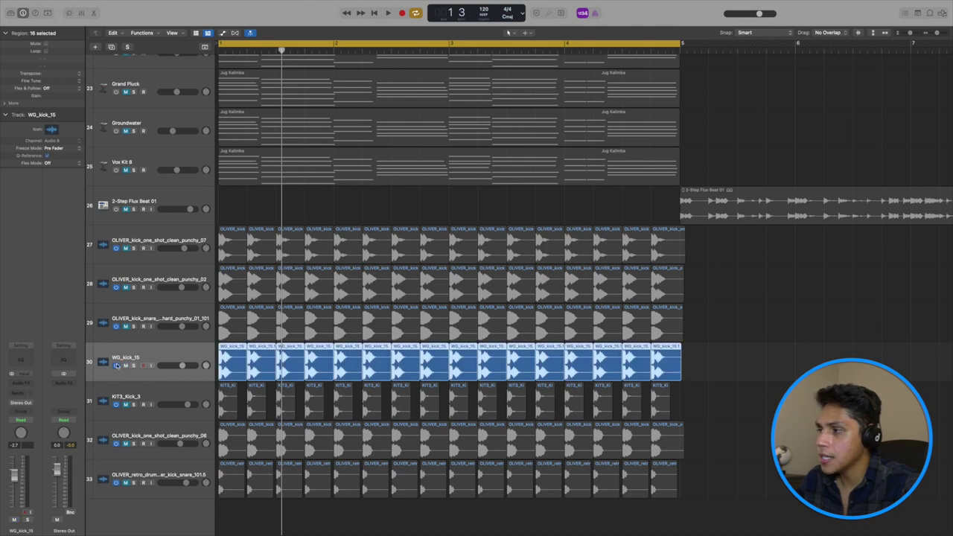
pyautogui.press('space')
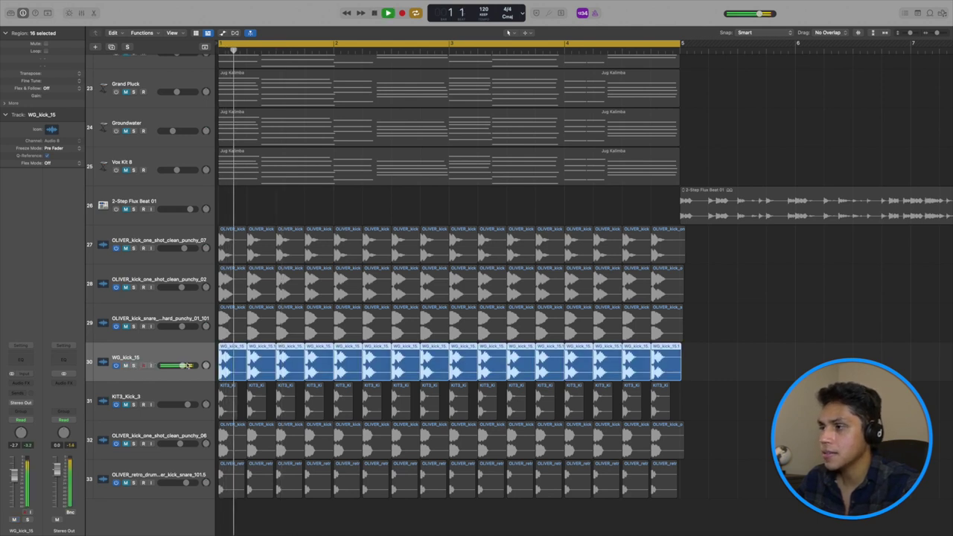
# Set the WG_kick_15 track's volume to -3.7 dB, and with playback stopped move the track directly below Jug Kalimba_bip as track 4.
pyautogui.moveTo(183, 365); pyautogui.dragTo(180, 366)
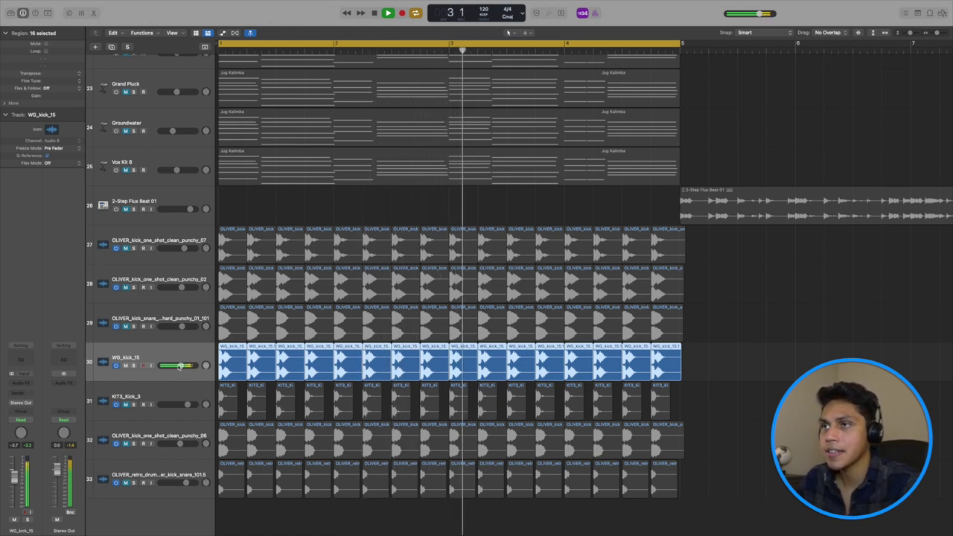
pyautogui.scroll(15, 651, 204)
pyautogui.scroll(-10, 382, 255)
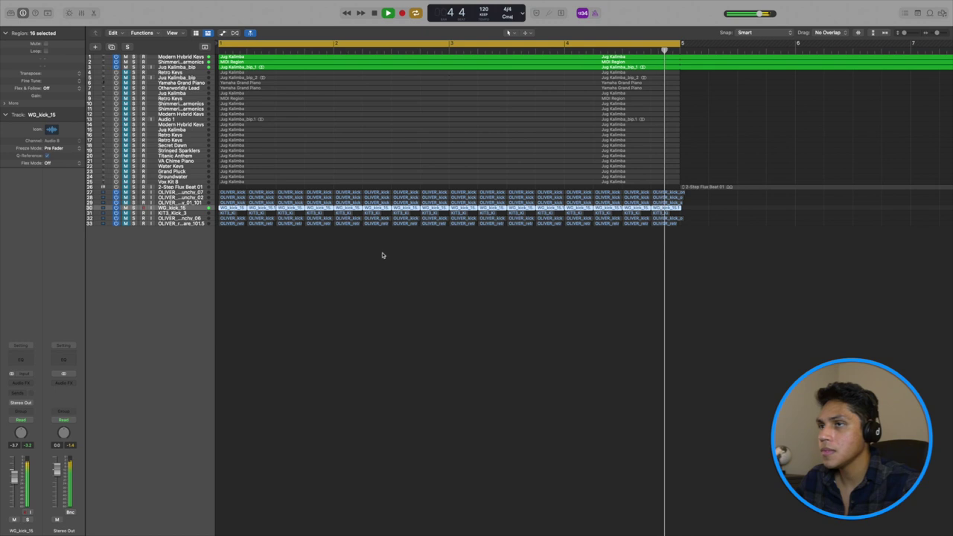
pyautogui.click(798, 142)
pyautogui.moveTo(910, 39); pyautogui.dragTo(936, 33)
pyautogui.press('z')
pyautogui.press('space')
pyautogui.click(190, 210)
pyautogui.moveTo(189, 211); pyautogui.dragTo(205, 74)
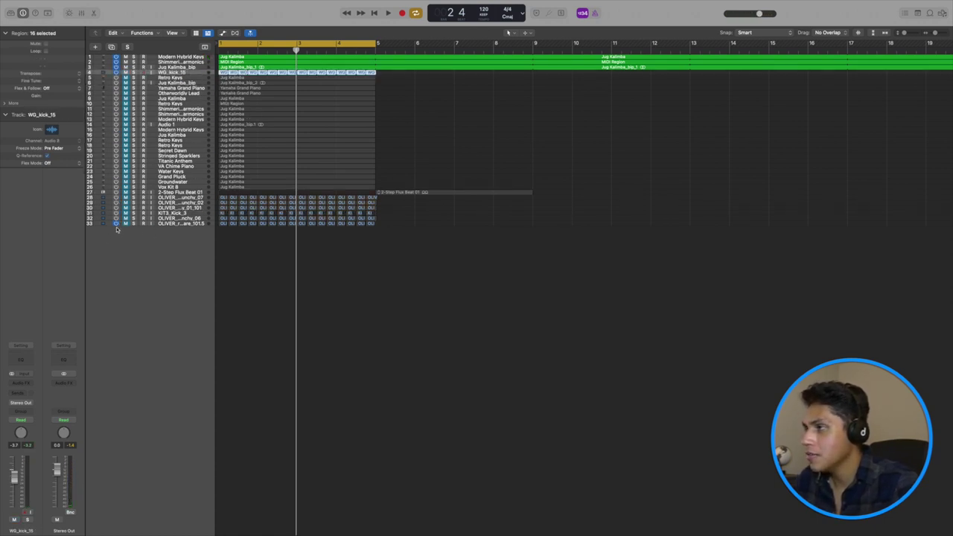
# Move all WG_kick_15 regions from bar 1 to bar 5 and turn off cycle mode.
pyautogui.press('z')
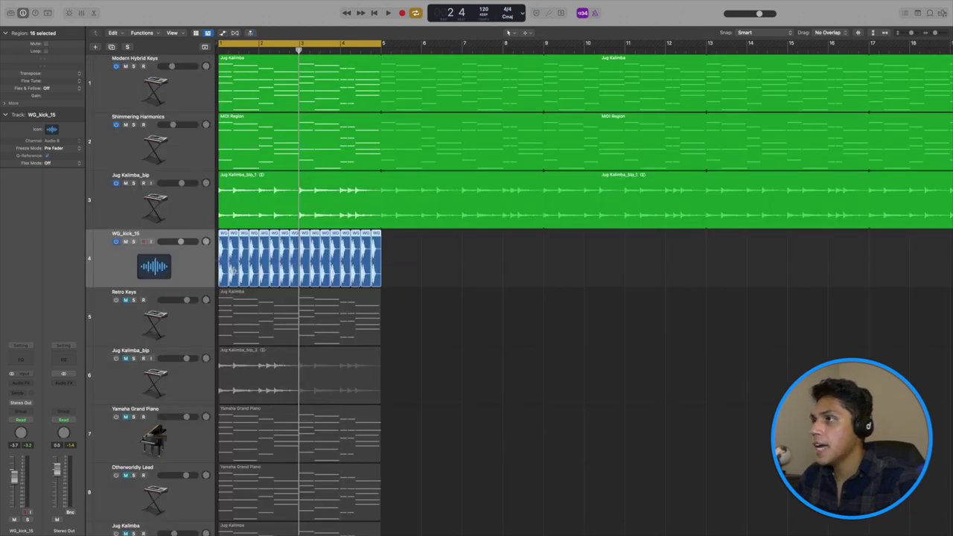
pyautogui.moveTo(496, 270); pyautogui.dragTo(222, 275)
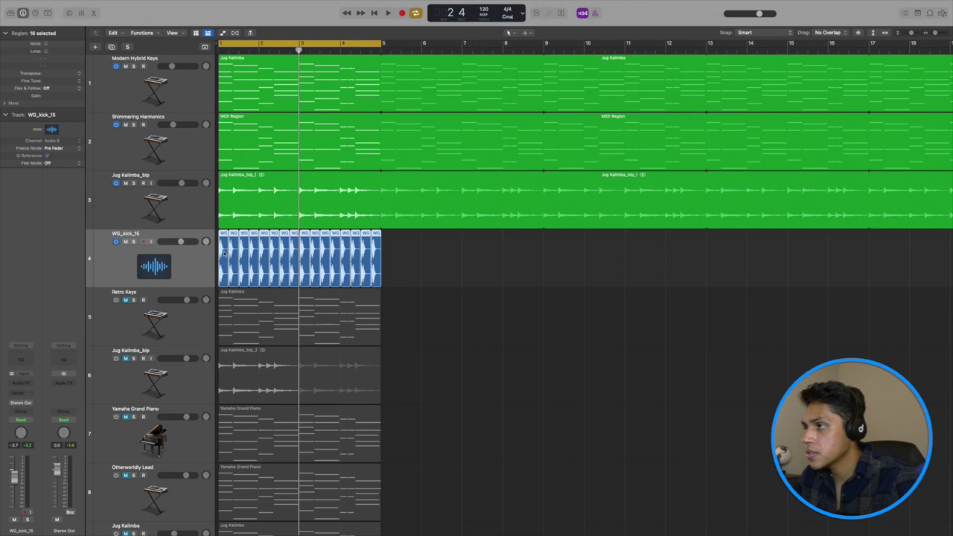
pyautogui.moveTo(239, 254); pyautogui.dragTo(399, 255)
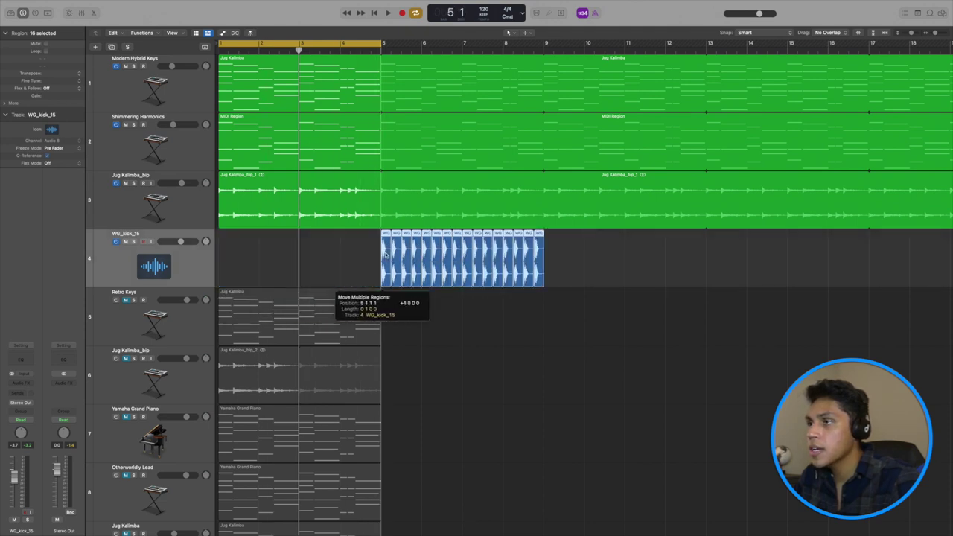
pyautogui.click(365, 258)
pyautogui.click(335, 44)
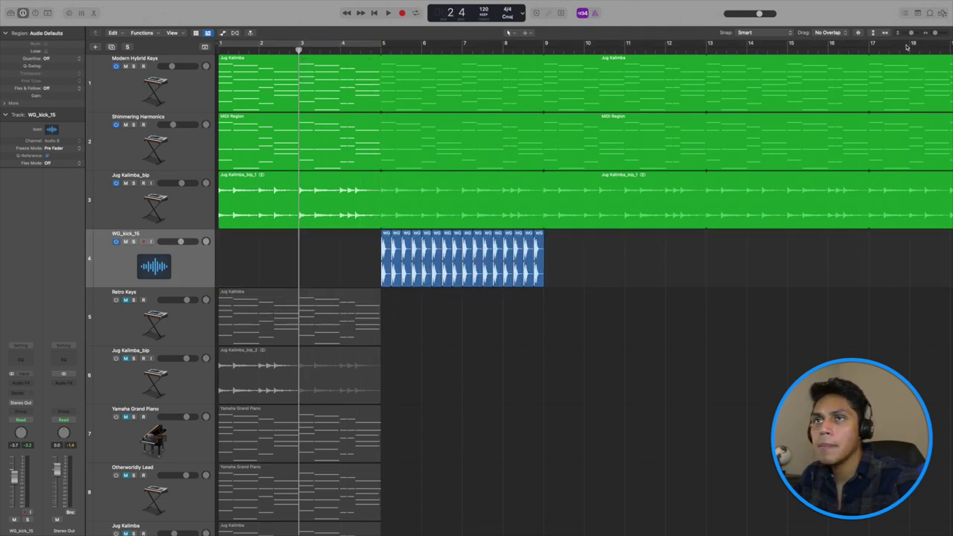
# Duplicate the WG_kick_15 pattern so the kicks run continuously from bar 5 to bar 21.
pyautogui.press('z')
pyautogui.moveTo(424, 240); pyautogui.dragTo(395, 240)
pyautogui.moveTo(305, 237); pyautogui.dragTo(476, 240)
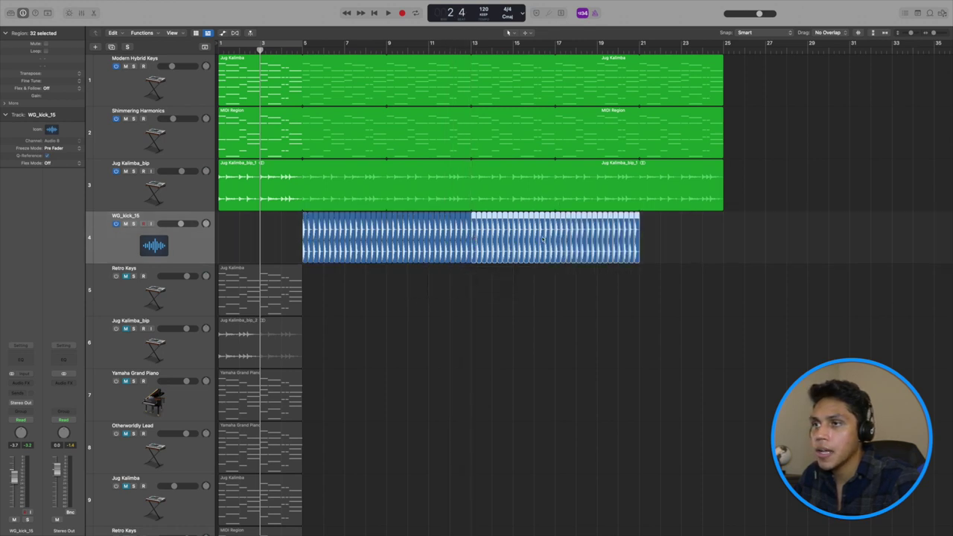
pyautogui.click(665, 236)
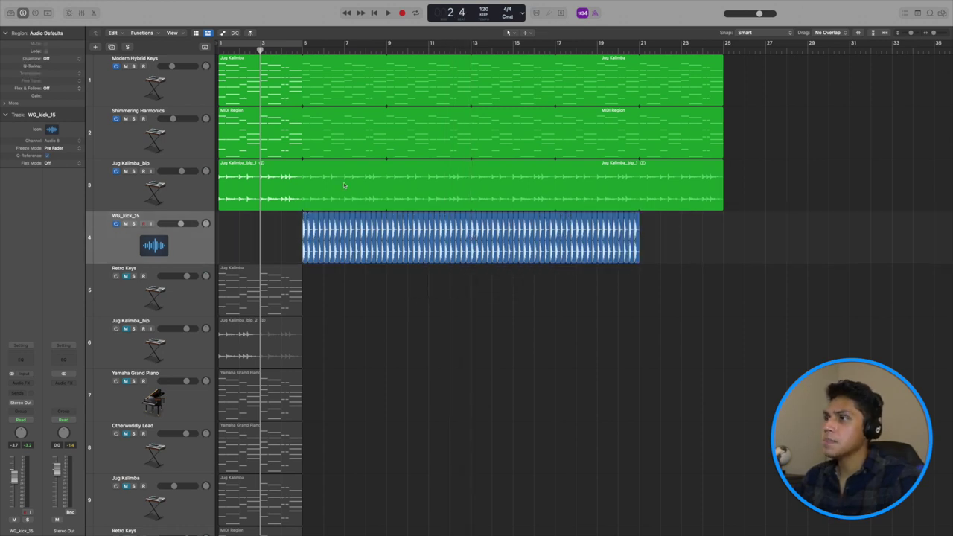
# Listen to the arrangement from bar 1 with cycle mode off to hear the kick enter at bar 5.
pyautogui.moveTo(280, 211); pyautogui.dragTo(274, 153)
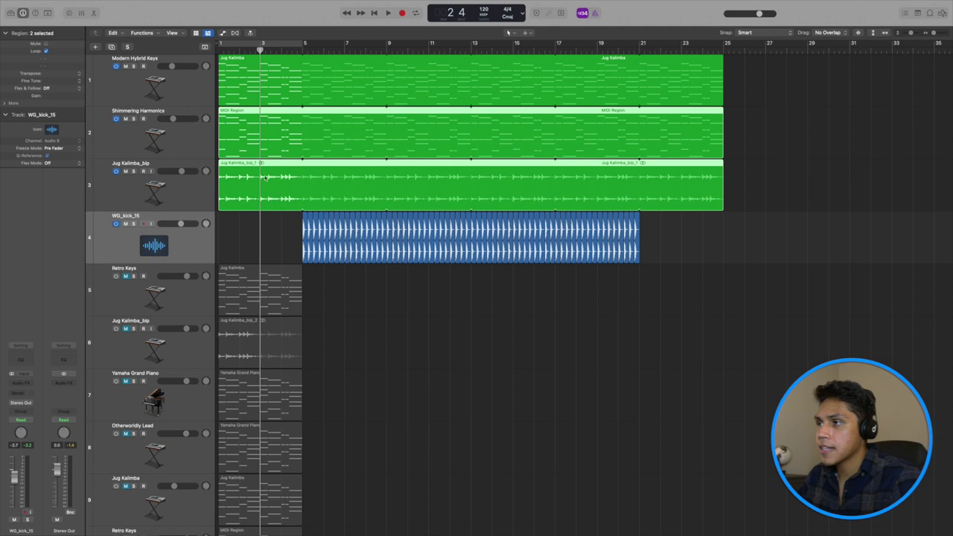
pyautogui.click(270, 233)
pyautogui.click(289, 41)
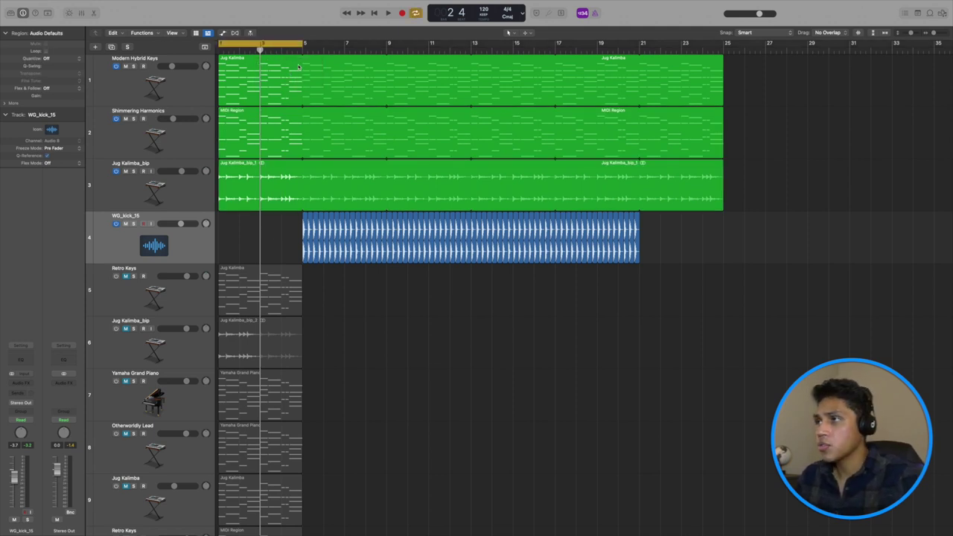
pyautogui.moveTo(305, 44); pyautogui.dragTo(639, 52)
pyautogui.press('Return')
pyautogui.click(506, 45)
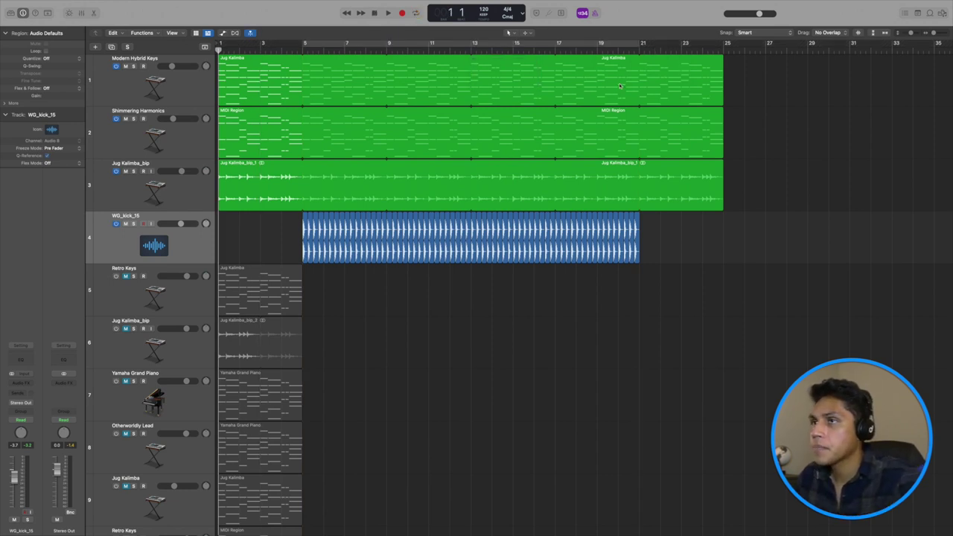
pyautogui.press('space')
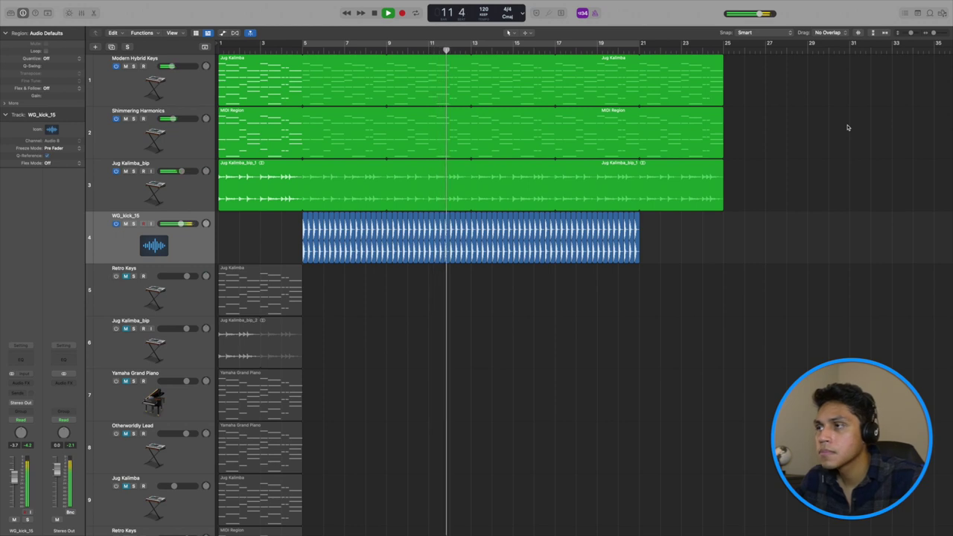
pyautogui.press('space')
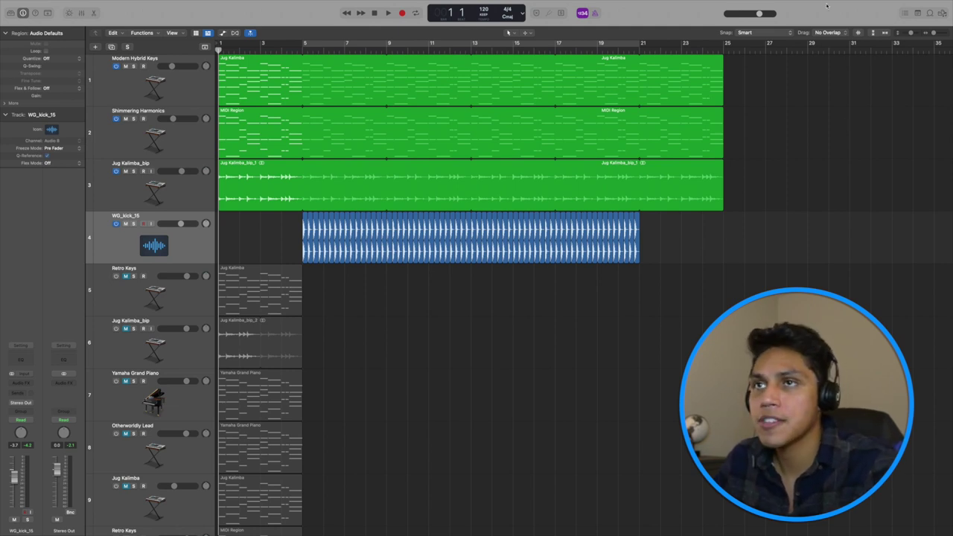
# Switch to the Splice app and filter All downloads by the percussion tag.
pyautogui.click(23, 16)
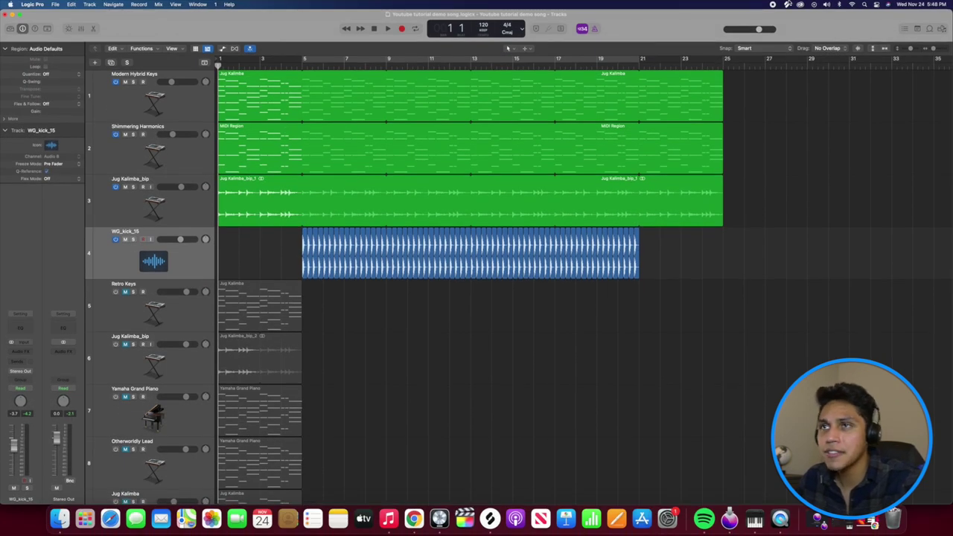
pyautogui.click(787, 5)
pyautogui.moveTo(455, 131); pyautogui.dragTo(530, 147)
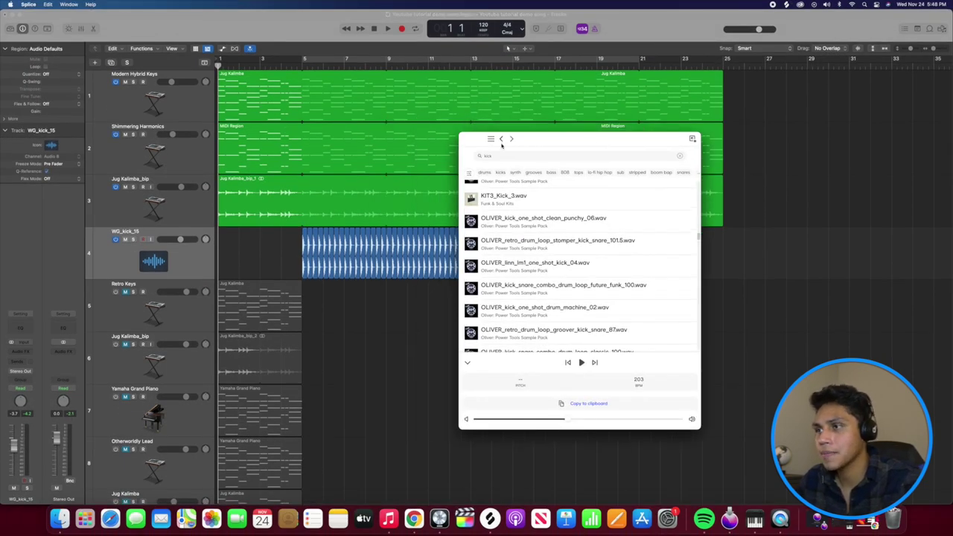
pyautogui.click(501, 139)
pyautogui.scroll(-3, 540, 264)
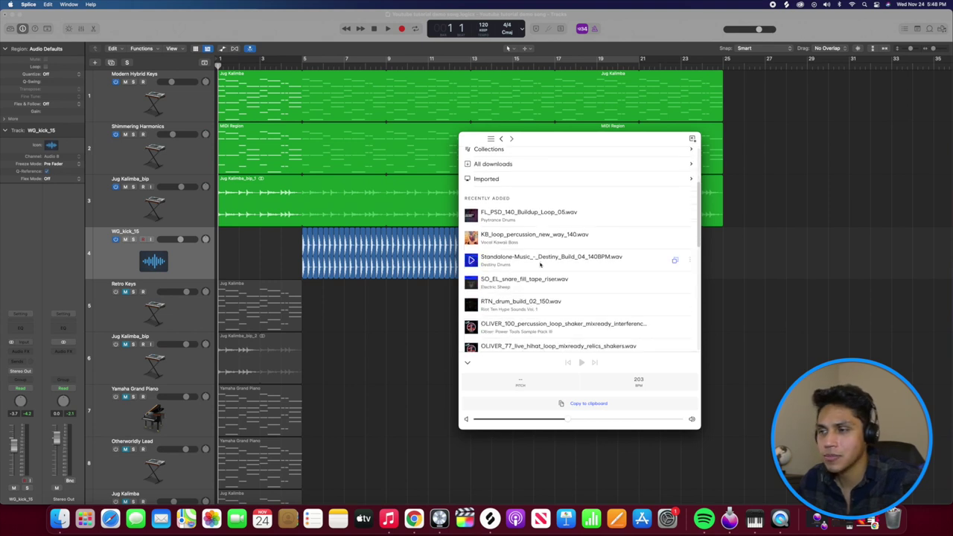
pyautogui.scroll(3, 540, 265)
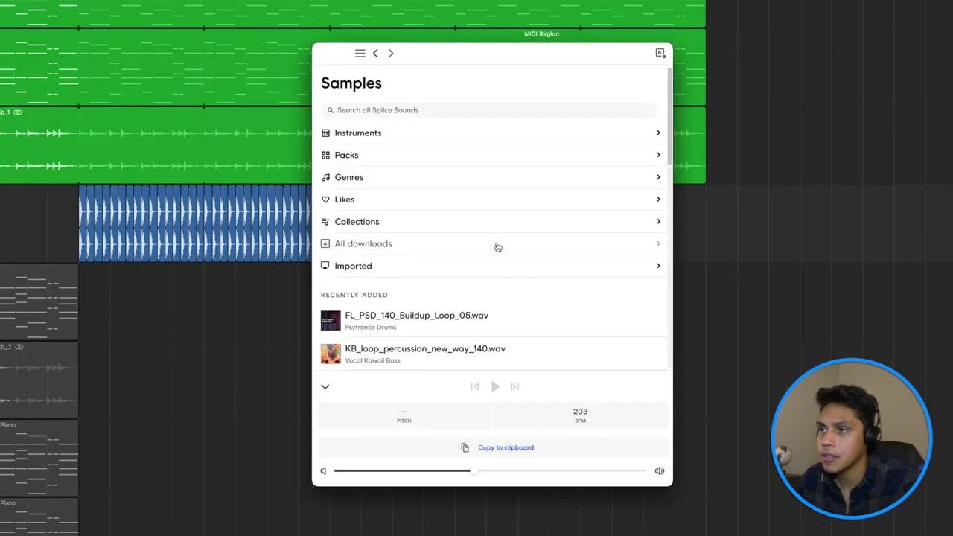
pyautogui.click(498, 247)
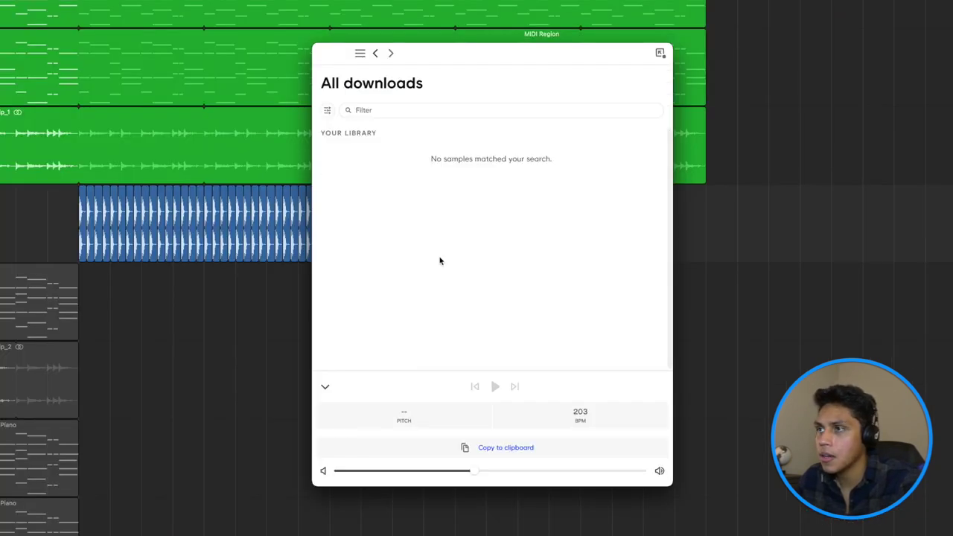
pyautogui.click(413, 111)
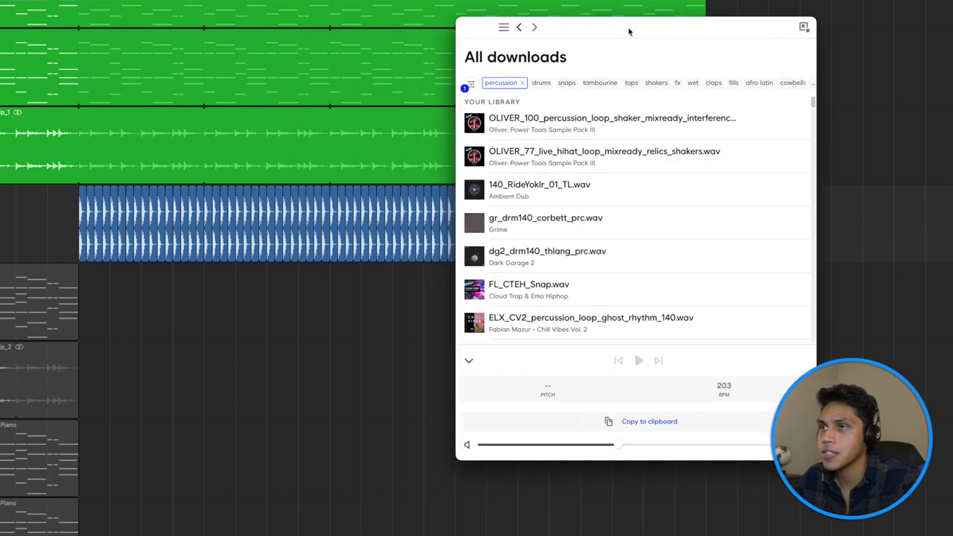
# Play the song and audition the percussion samples over it, from OLIVER_100_percussion_loop_shaker through FL_CTEH_Snap.wav.
pyautogui.click(173, 321)
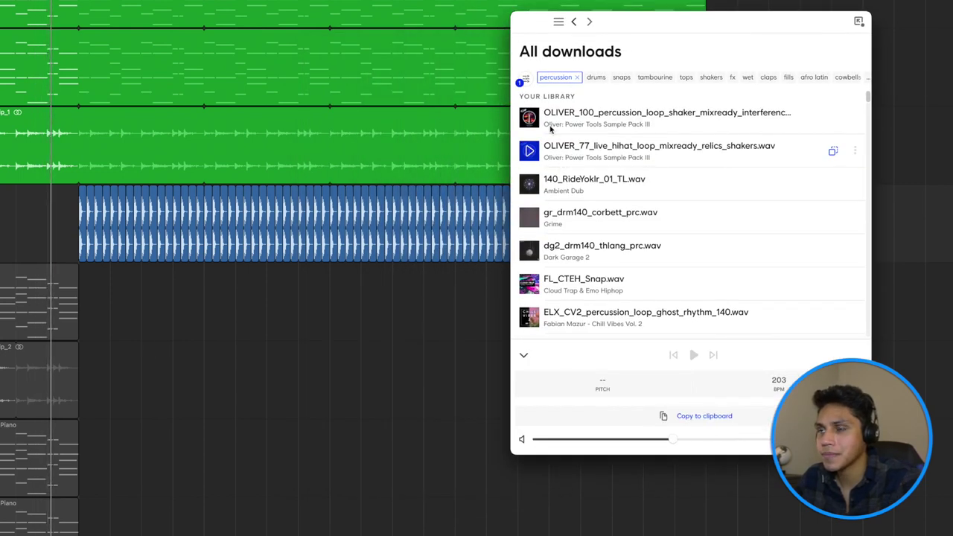
pyautogui.click(530, 117)
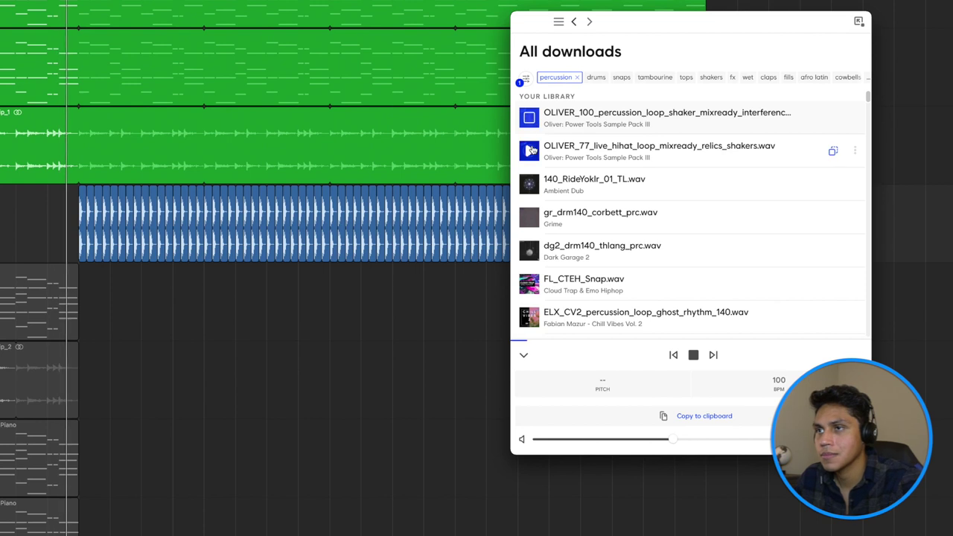
pyautogui.click(531, 150)
pyautogui.scroll(-1, 531, 158)
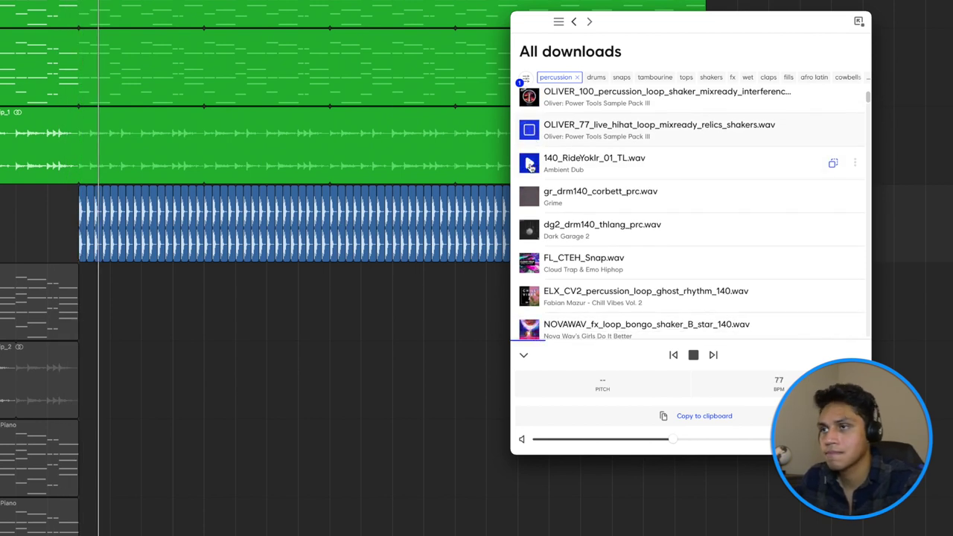
pyautogui.click(530, 165)
pyautogui.click(530, 197)
pyautogui.scroll(-1, 532, 199)
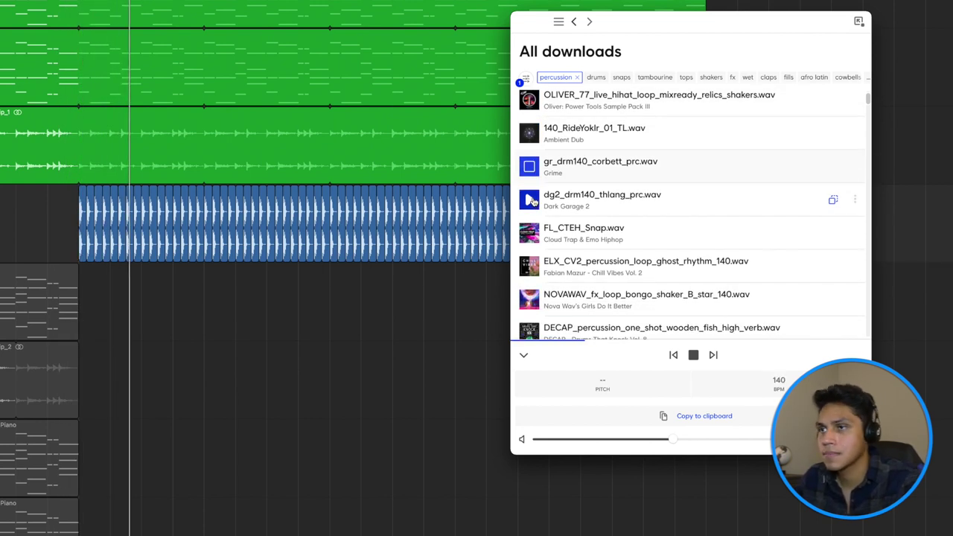
pyautogui.click(530, 200)
pyautogui.scroll(-1, 532, 202)
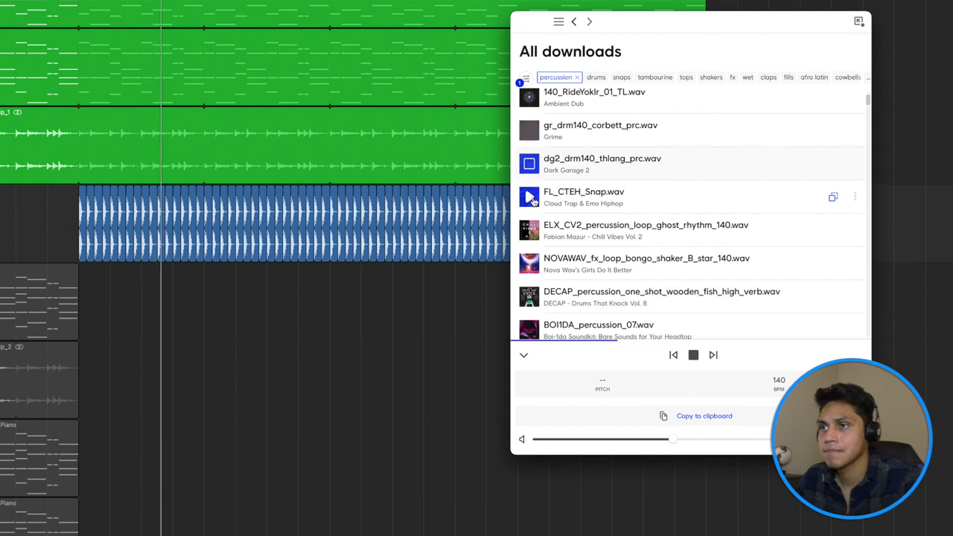
pyautogui.click(531, 199)
pyautogui.scroll(-1, 533, 198)
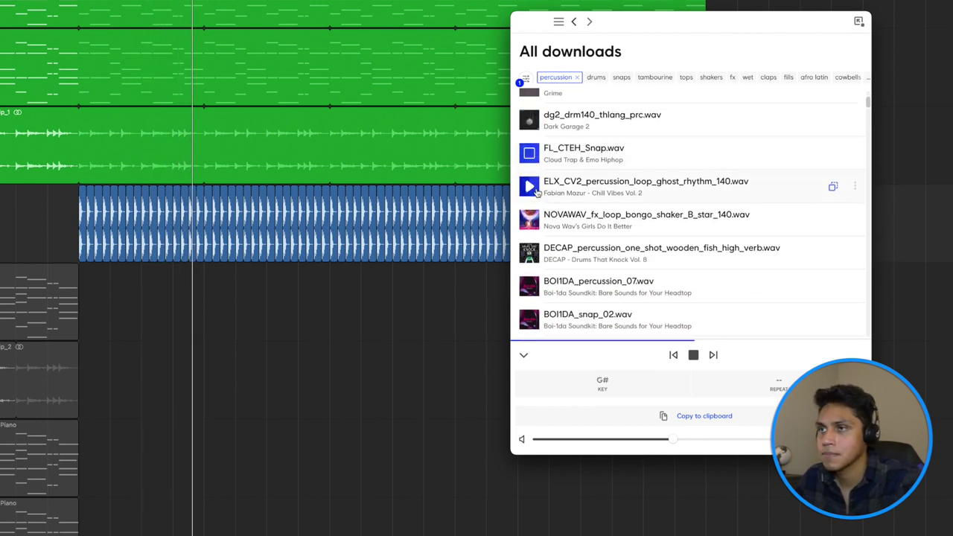
# Audition the following percussion samples against the song, from ELX_CV2_percussion_loop_ghost_rhythm_140 through SOUTHSIDE_percussion_dok.wav.
pyautogui.click(531, 188)
pyautogui.scroll(-1, 533, 190)
pyautogui.click(532, 189)
pyautogui.scroll(-1, 533, 189)
pyautogui.click(532, 189)
pyautogui.scroll(-1, 533, 190)
pyautogui.click(532, 191)
pyautogui.scroll(-1, 532, 194)
pyautogui.click(531, 209)
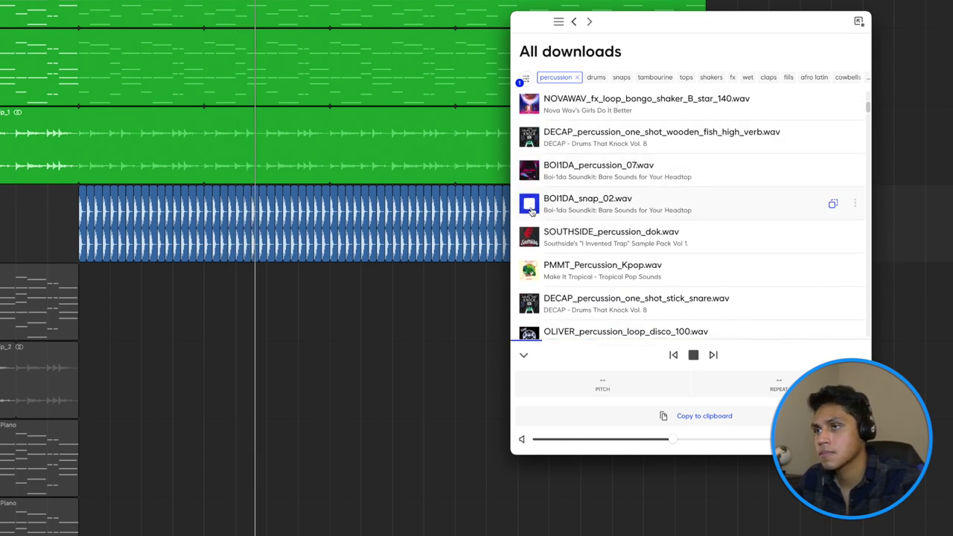
pyautogui.scroll(-1, 531, 212)
pyautogui.click(531, 214)
# Compare PMMT_Percussion_Kpop.wav with SOUTHSIDE_percussion_dok.wav by replaying each over the song.
pyautogui.scroll(-3, 531, 216)
pyautogui.click(528, 167)
pyautogui.click(531, 167)
pyautogui.click(530, 167)
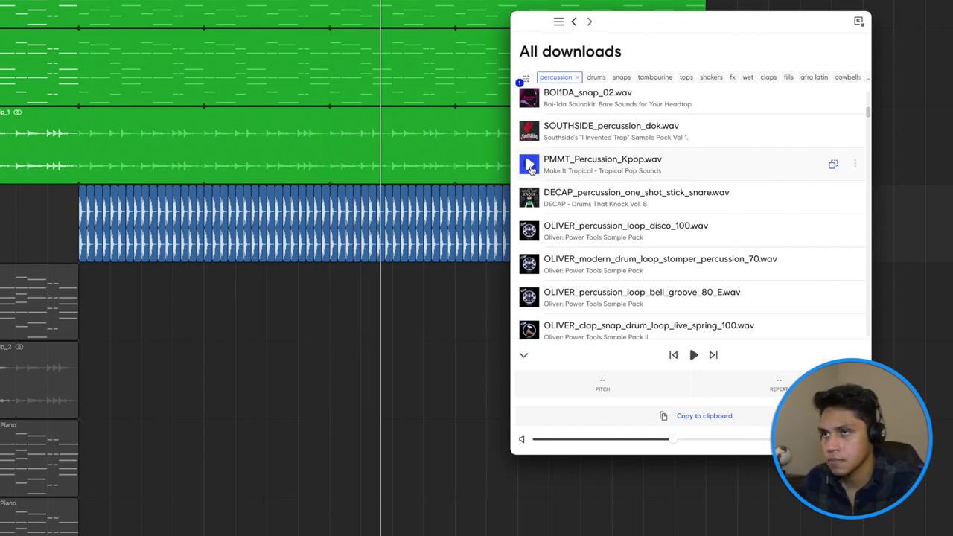
pyautogui.click(530, 134)
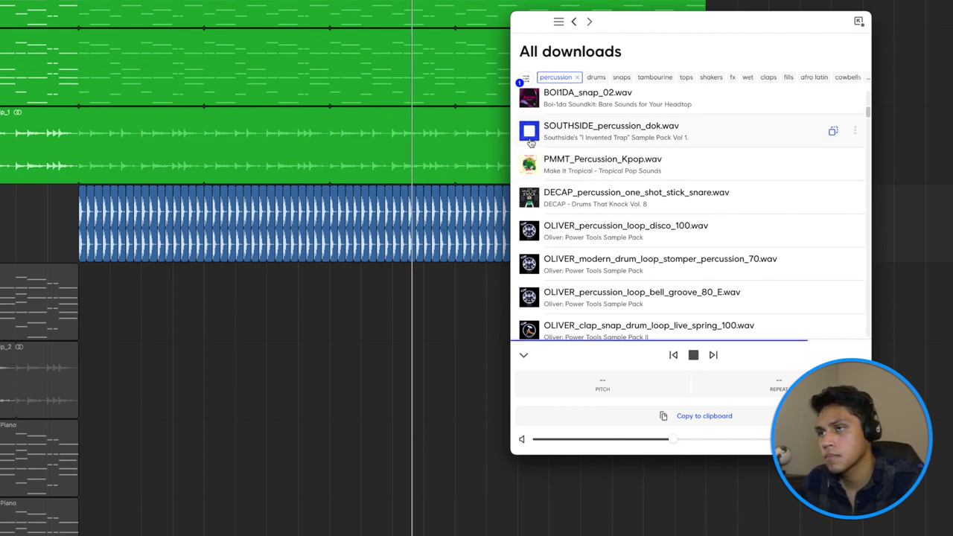
pyautogui.click(530, 165)
pyautogui.click(531, 164)
pyautogui.click(531, 164)
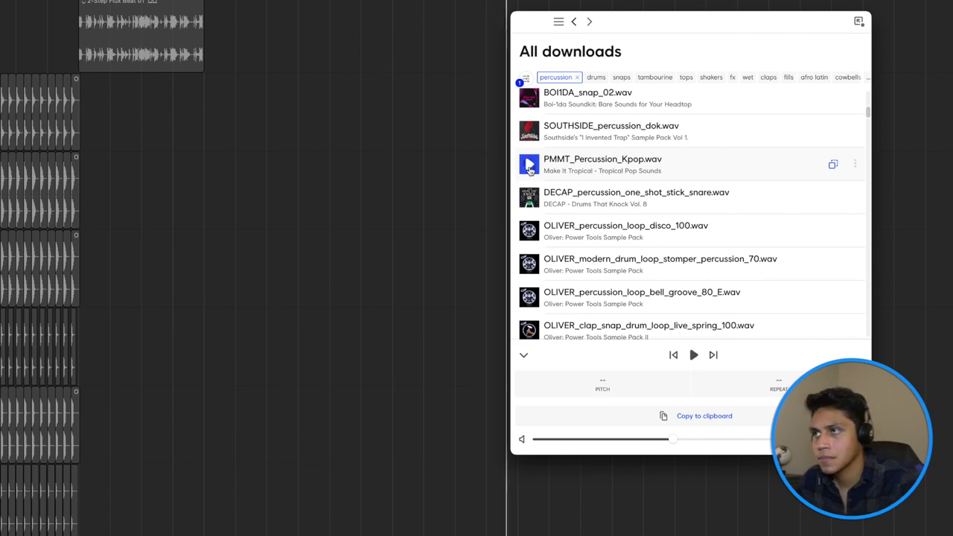
# Add PMMT_Percussion_Kpop.wav to a new track below the kick tracks, shortly after bar 5, and mute it.
pyautogui.moveTo(531, 168); pyautogui.dragTo(91, 535)
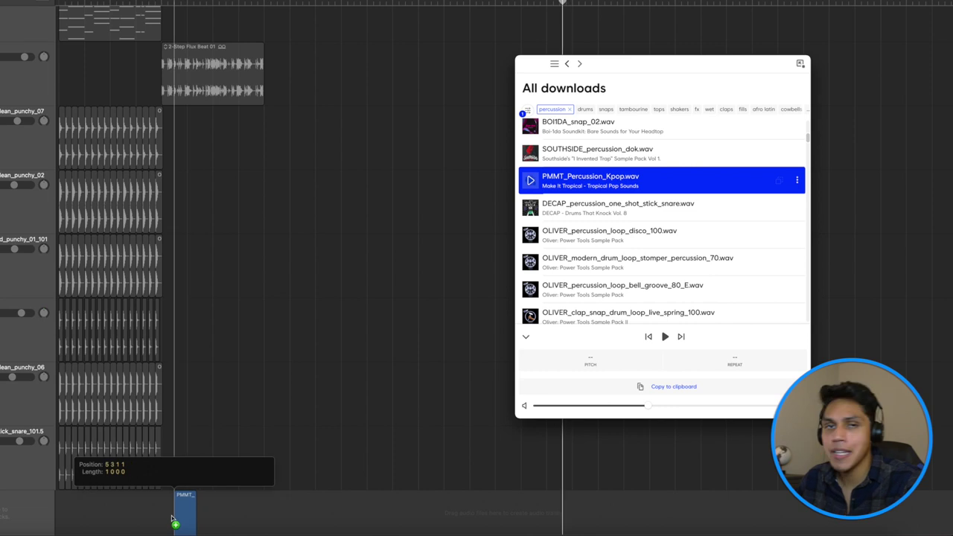
pyautogui.moveTo(171, 519); pyautogui.dragTo(170, 516)
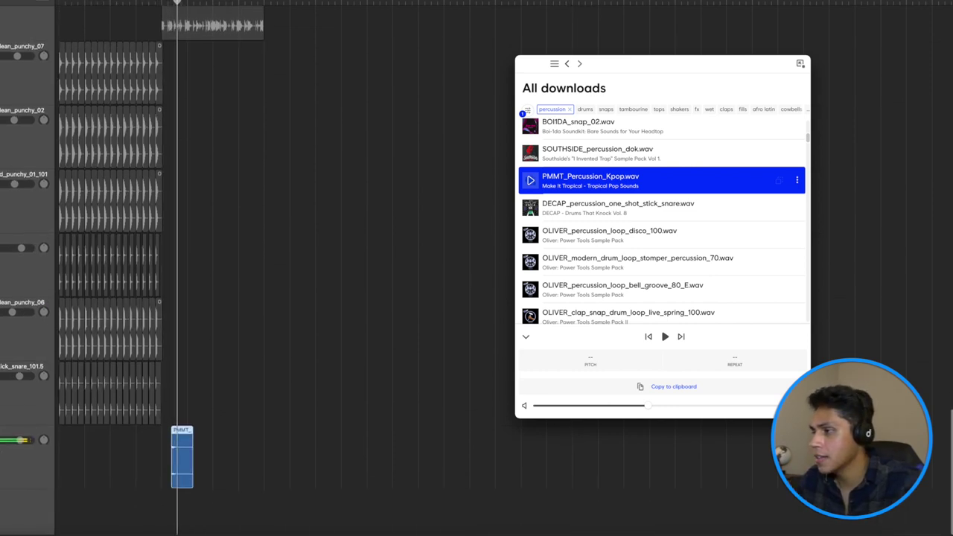
pyautogui.click(424, 130)
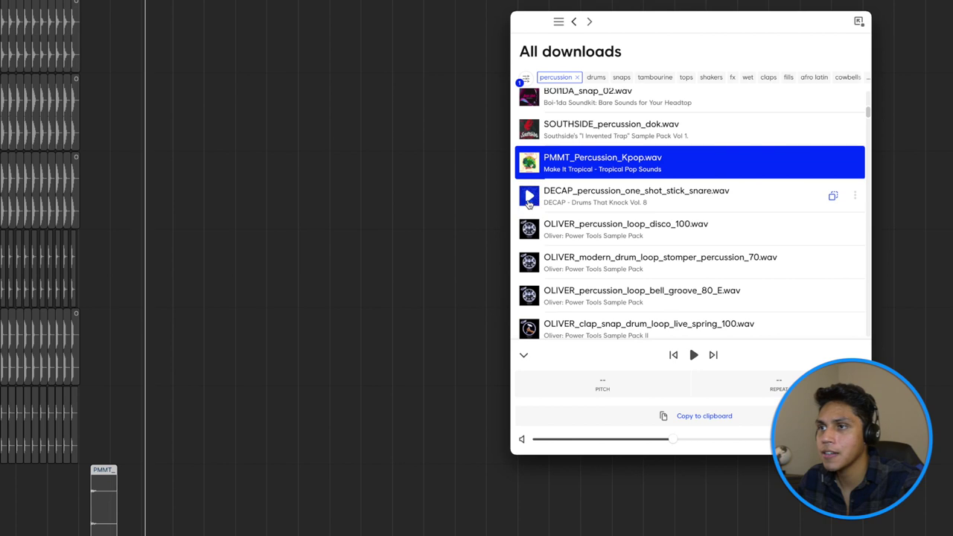
# Audition the percussion samples over the song, from OLIVER_percussion_loop_disco_100.wav through MXMTOON_snap_wet_01.wav.
pyautogui.scroll(-2, 532, 192)
pyautogui.click(532, 192)
pyautogui.scroll(-2, 533, 192)
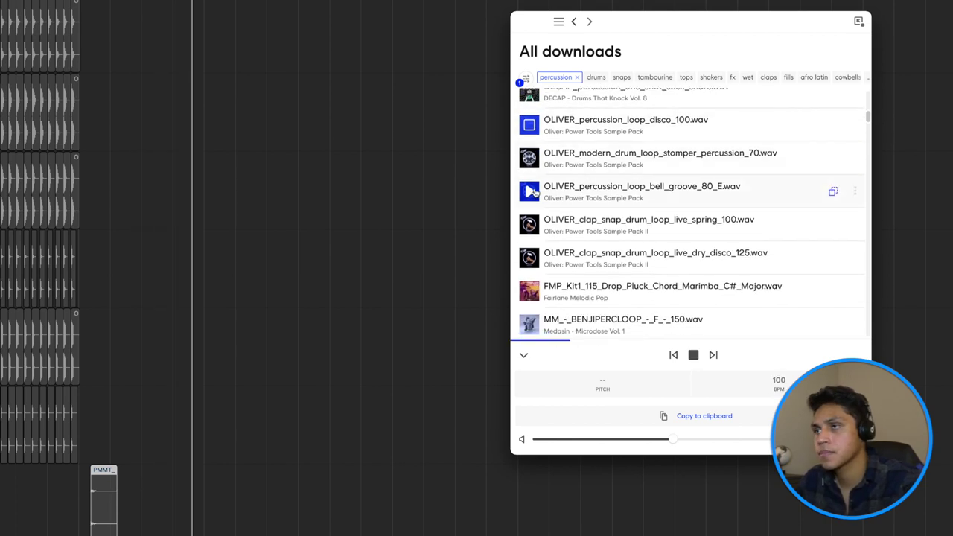
pyautogui.click(531, 158)
pyautogui.scroll(-1, 533, 162)
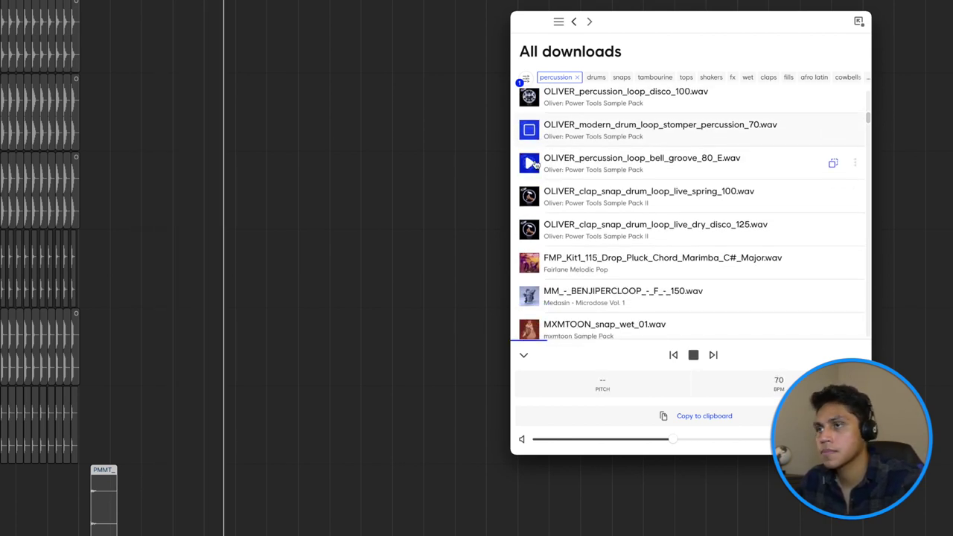
pyautogui.click(531, 163)
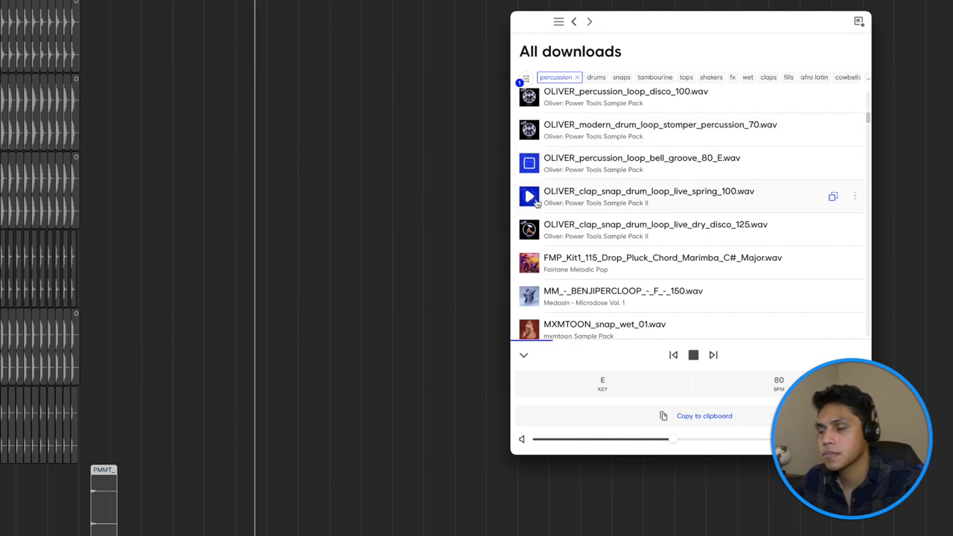
pyautogui.click(535, 199)
pyautogui.scroll(-1, 535, 203)
pyautogui.click(535, 203)
pyautogui.scroll(-2, 534, 203)
pyautogui.click(535, 197)
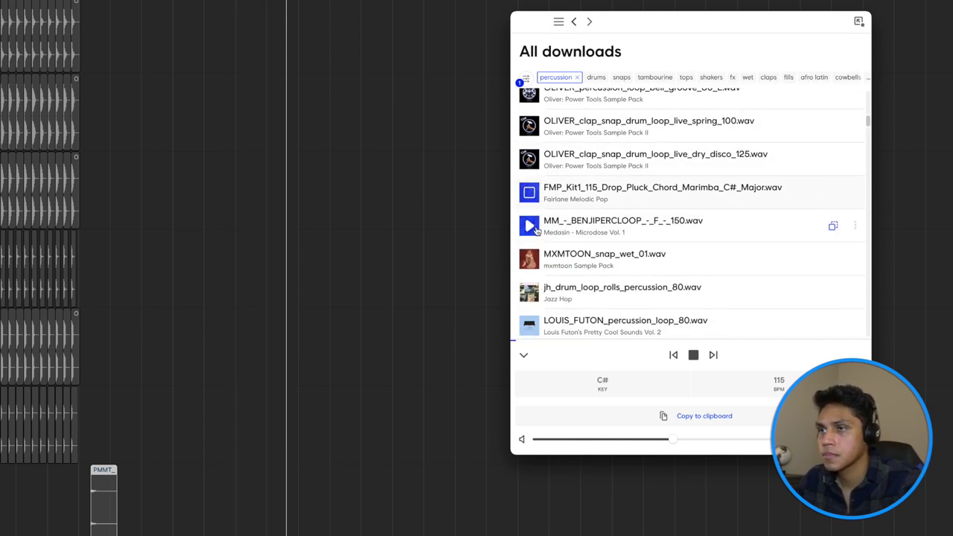
pyautogui.click(536, 229)
pyautogui.scroll(-2, 536, 224)
pyautogui.click(536, 208)
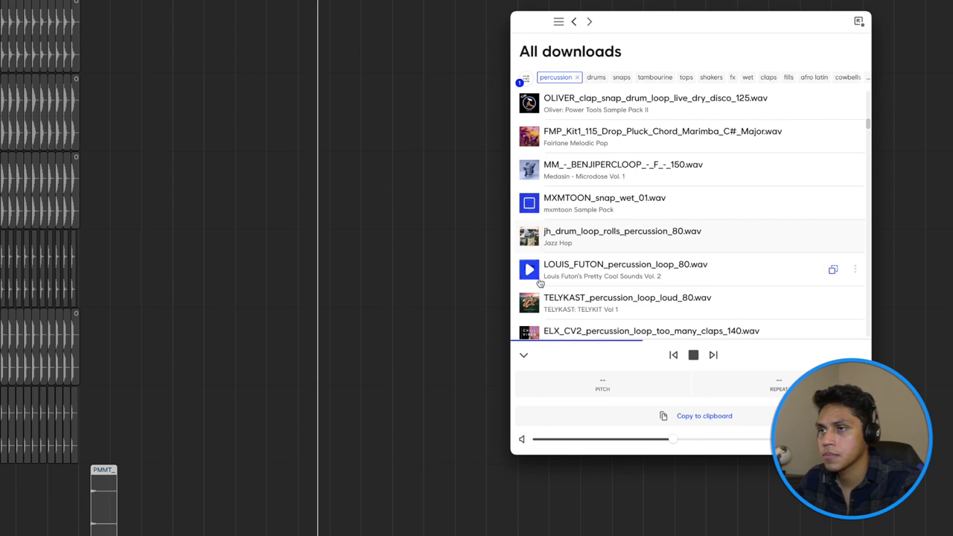
# Audition the following samples against the song, from LOUIS_FUTON_percussion_loop_80.wav through PMIT22_Perc_110BPM_2.wav.
pyautogui.click(540, 283)
pyautogui.scroll(-1, 531, 277)
pyautogui.scroll(-1, 529, 253)
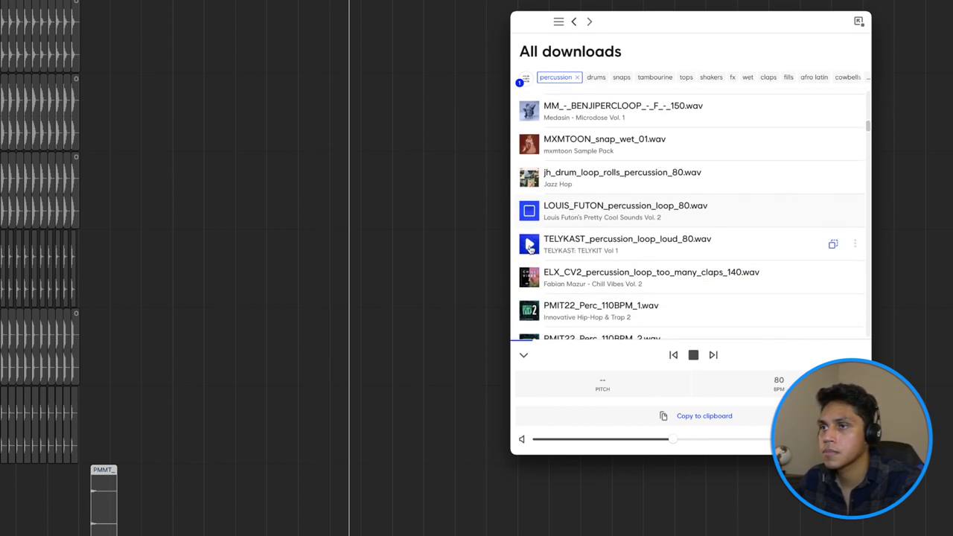
pyautogui.scroll(-2, 529, 246)
pyautogui.click(528, 221)
pyautogui.scroll(-2, 530, 227)
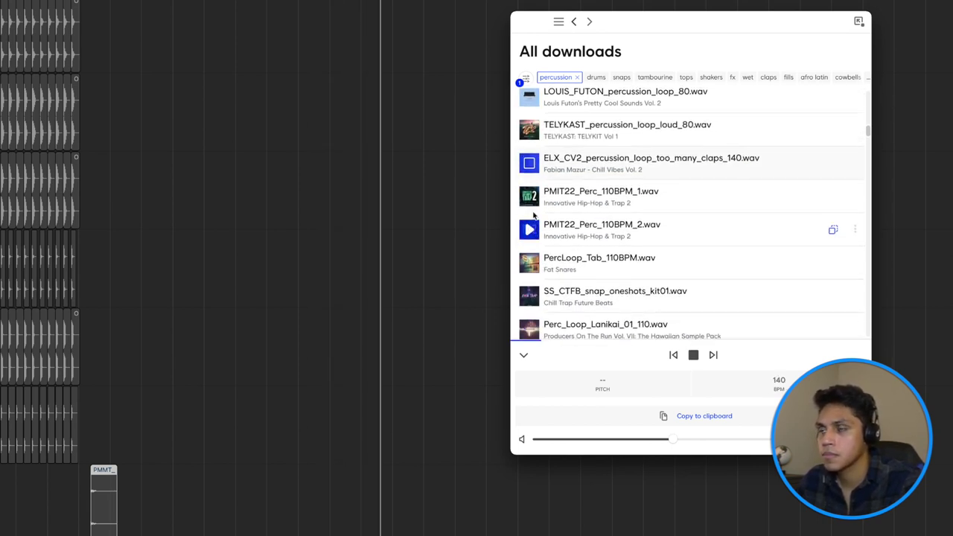
pyautogui.click(529, 195)
pyautogui.scroll(-2, 530, 194)
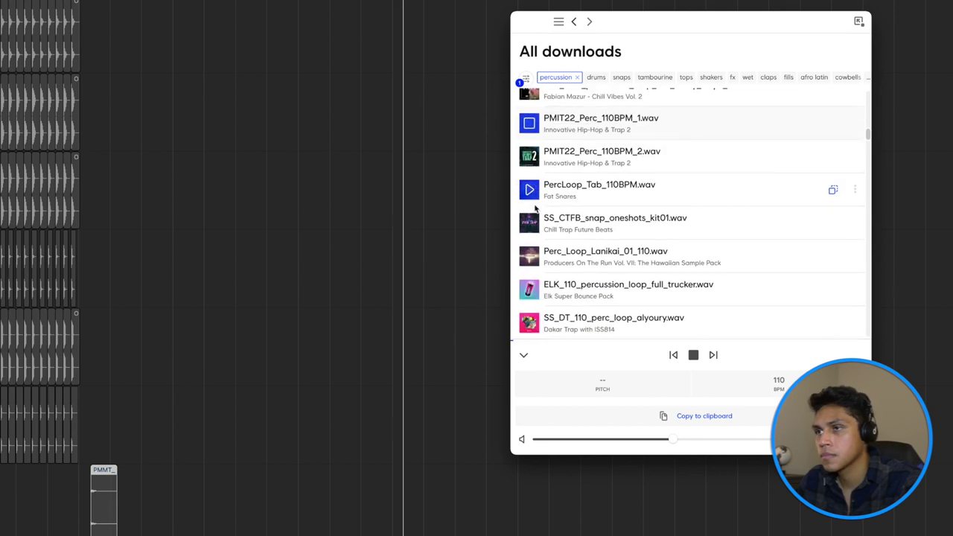
pyautogui.click(532, 169)
pyautogui.scroll(1, 533, 182)
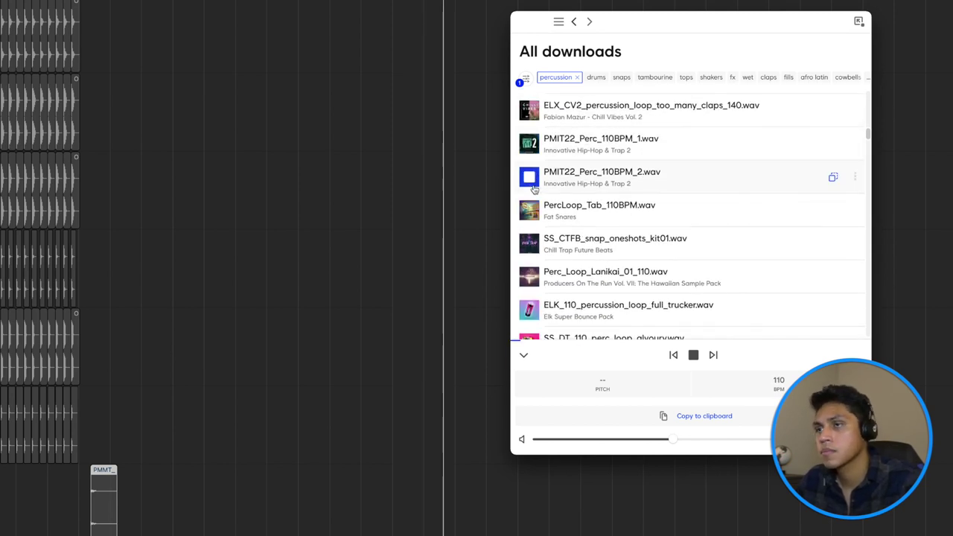
pyautogui.scroll(1, 533, 187)
pyautogui.scroll(-1, 534, 206)
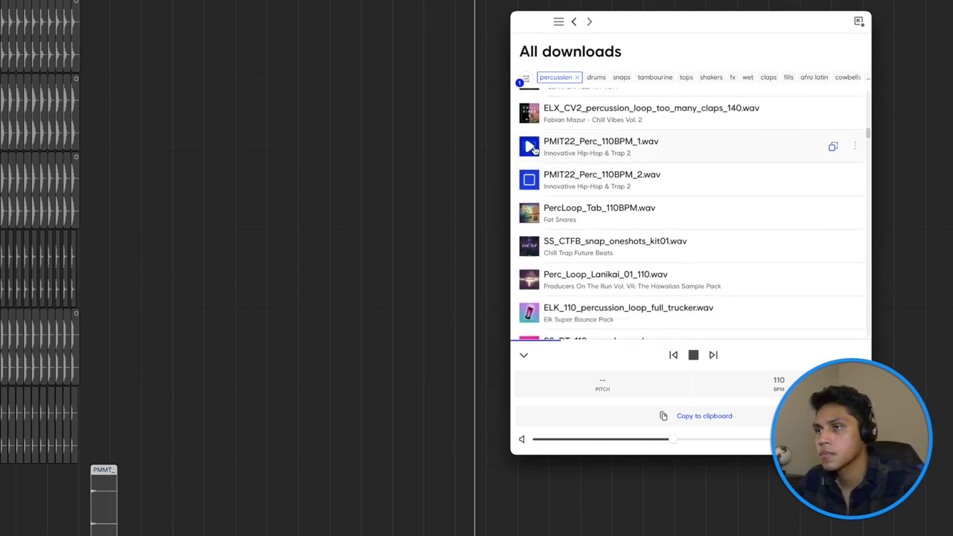
pyautogui.scroll(2, 533, 148)
pyautogui.scroll(-3, 533, 147)
pyautogui.scroll(1, 533, 148)
# Add PMIT22_Perc_110BPM_1.wav and PMIT22_Perc_110BPM_2.wav at bar 5, each on its own new track below PMMT_Percussion_Kpop.
pyautogui.moveTo(535, 144); pyautogui.dragTo(171, 521)
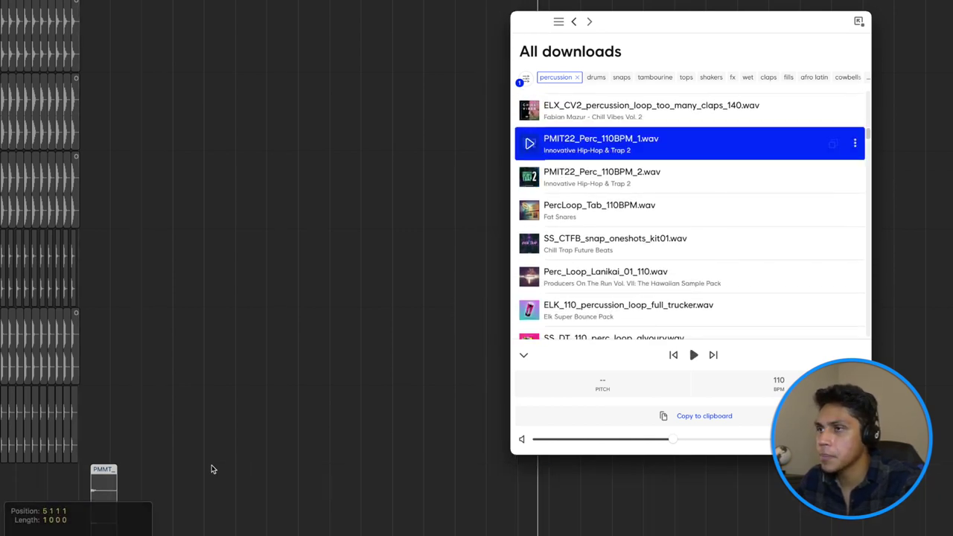
pyautogui.moveTo(672, 179)
pyautogui.mouseDown()
pyautogui.moveTo(138, 521)
pyautogui.moveTo(149, 522)
pyautogui.mouseUp()
pyautogui.click(290, 423)
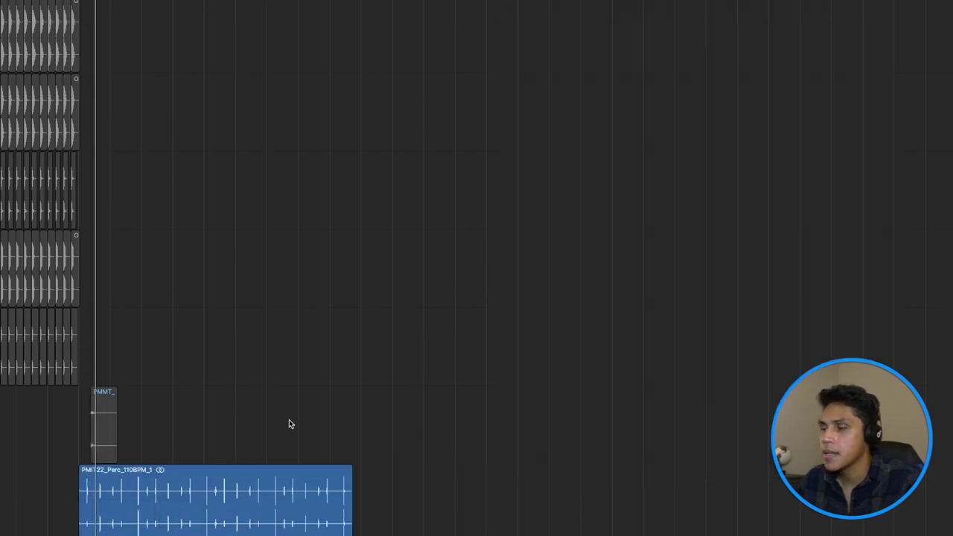
pyautogui.scroll(-3, 389, 398)
pyautogui.moveTo(340, 445); pyautogui.dragTo(416, 485)
pyautogui.click(417, 485)
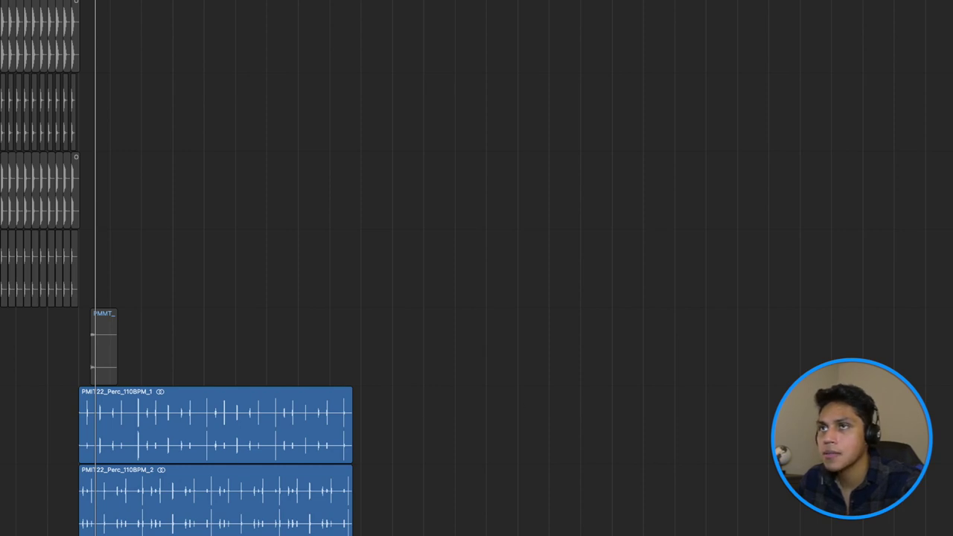
pyautogui.press('super+Tab')
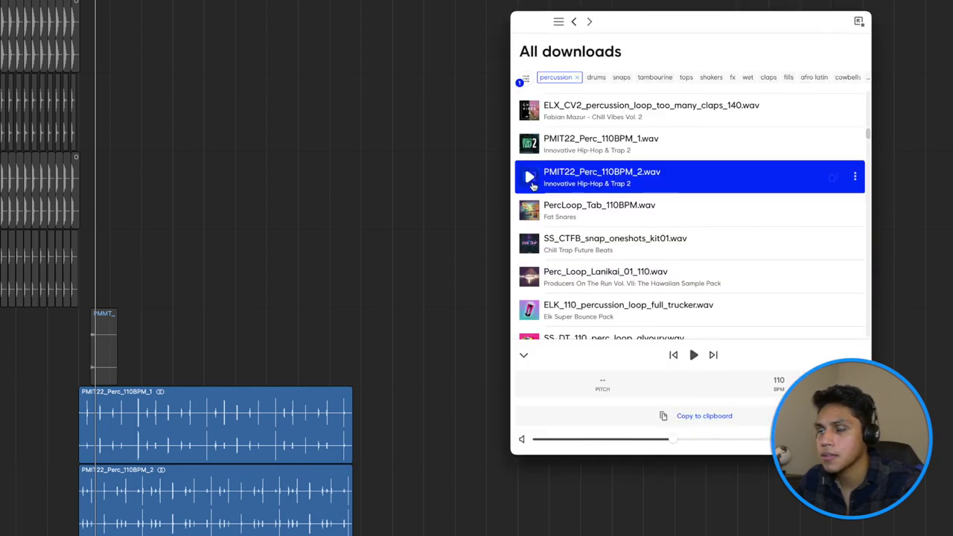
pyautogui.click(351, 237)
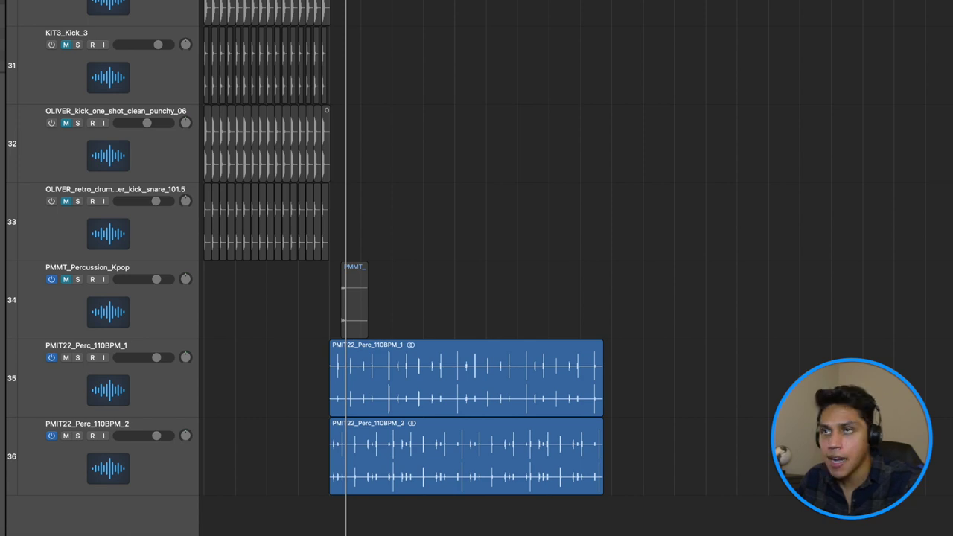
# Lower the project tempo to 110 BPM and place the playhead at bar 13, where both 110 BPM loops end.
pyautogui.press('super+Right')
pyautogui.press('super+Down')
pyautogui.press('super+Down')
pyautogui.press('super+Down')
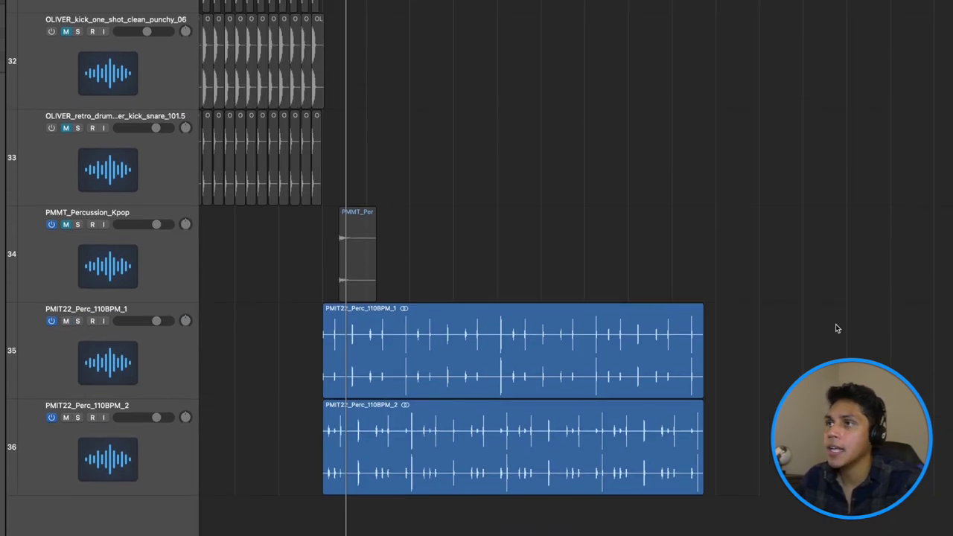
pyautogui.click(151, 363)
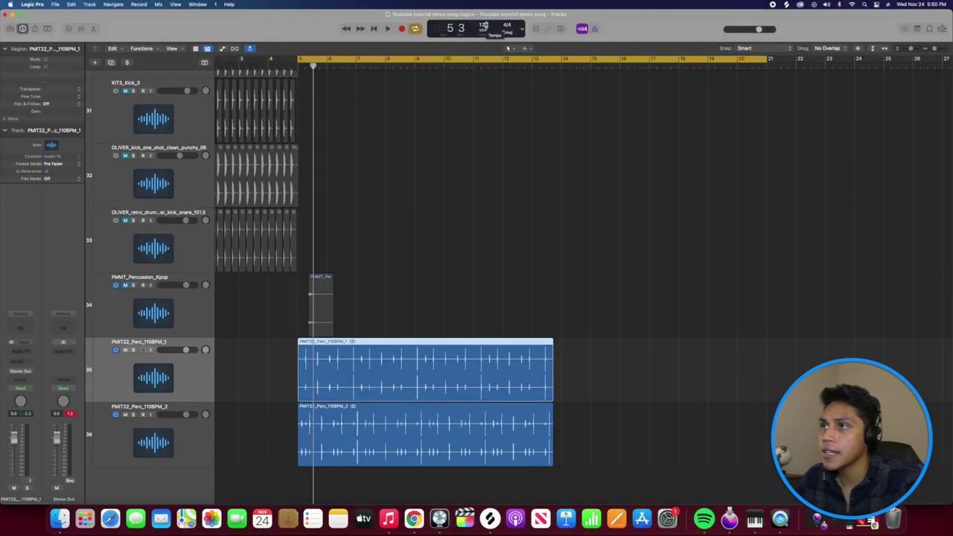
pyautogui.moveTo(483, 26); pyautogui.dragTo(483, 39)
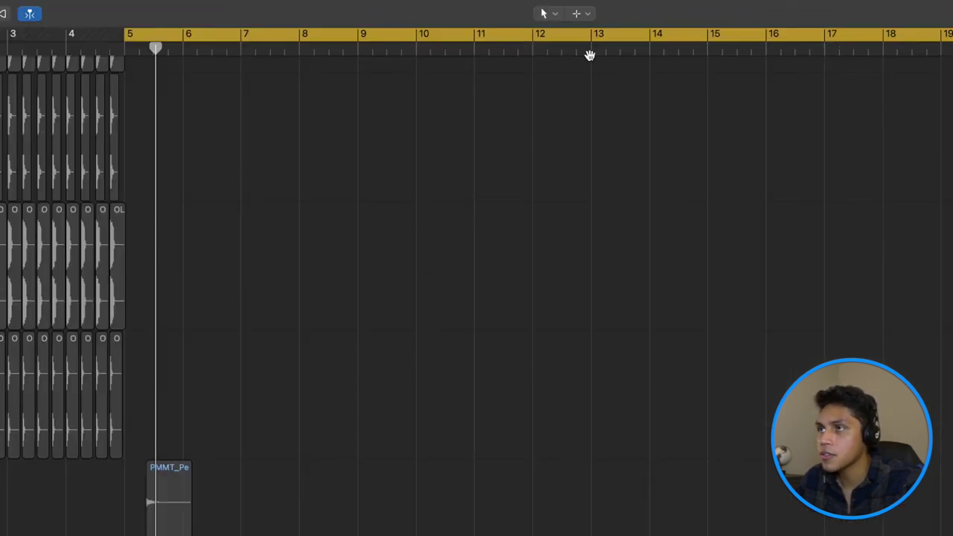
pyautogui.click(590, 55)
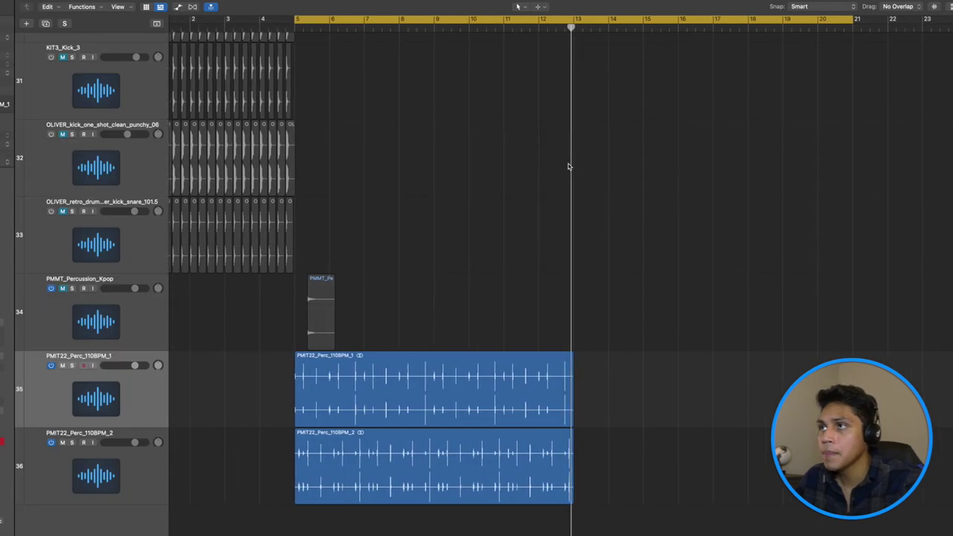
pyautogui.hscroll(1, 566, 170)
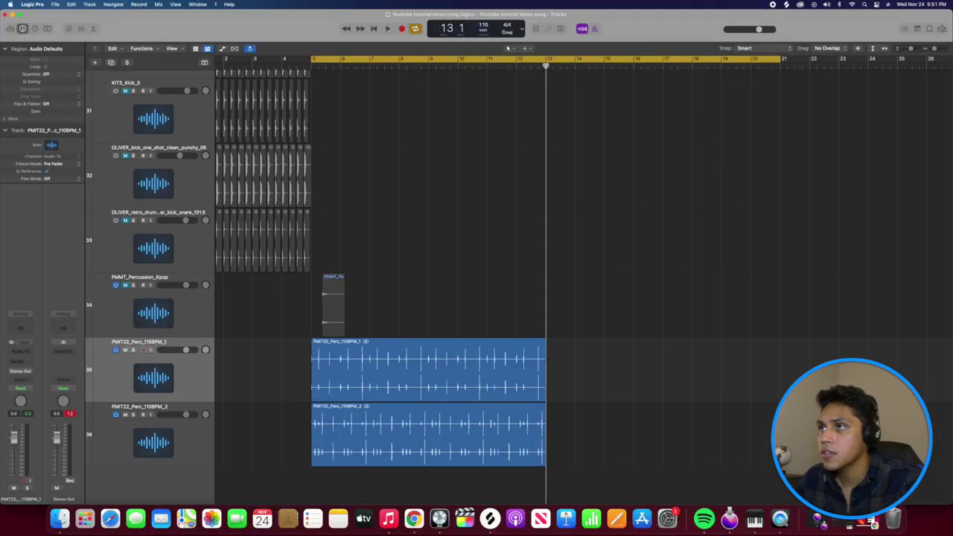
# Set the tempo back to 120 BPM and time-stretch the PMIT22_Perc_110BPM_1 region so it ends at bar 13.
pyautogui.moveTo(483, 26); pyautogui.dragTo(483, 23)
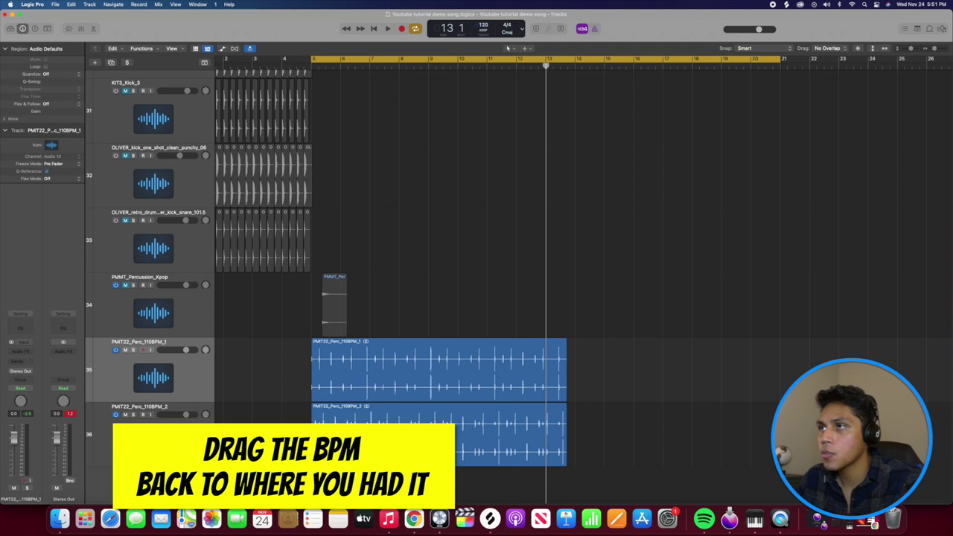
pyautogui.click(486, 369)
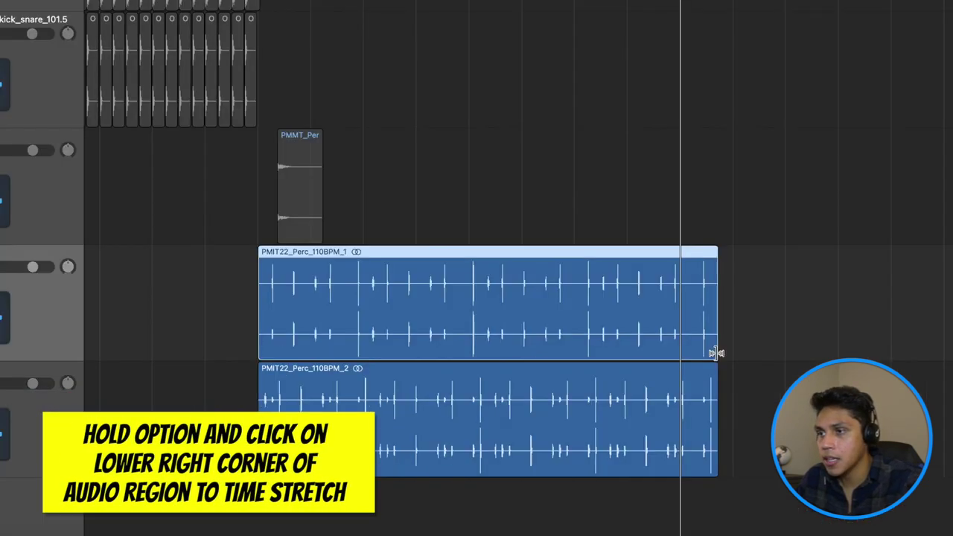
pyautogui.moveTo(565, 398); pyautogui.dragTo(563, 398)
pyautogui.moveTo(713, 352); pyautogui.dragTo(677, 356)
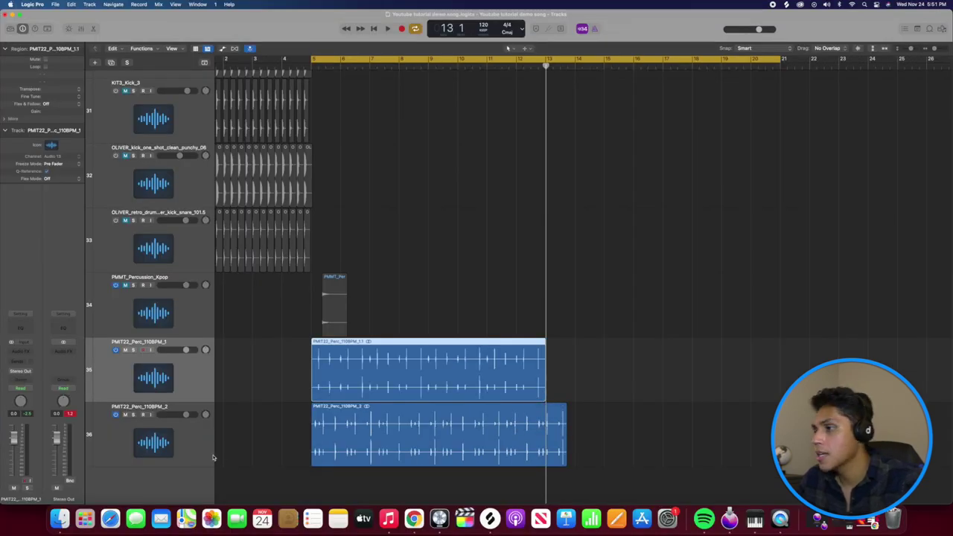
# Select the PMIT22_Perc_110BPM_2 track, lower the tempo to 90 BPM to compare the region lengths, and restore 120 BPM.
pyautogui.click(198, 457)
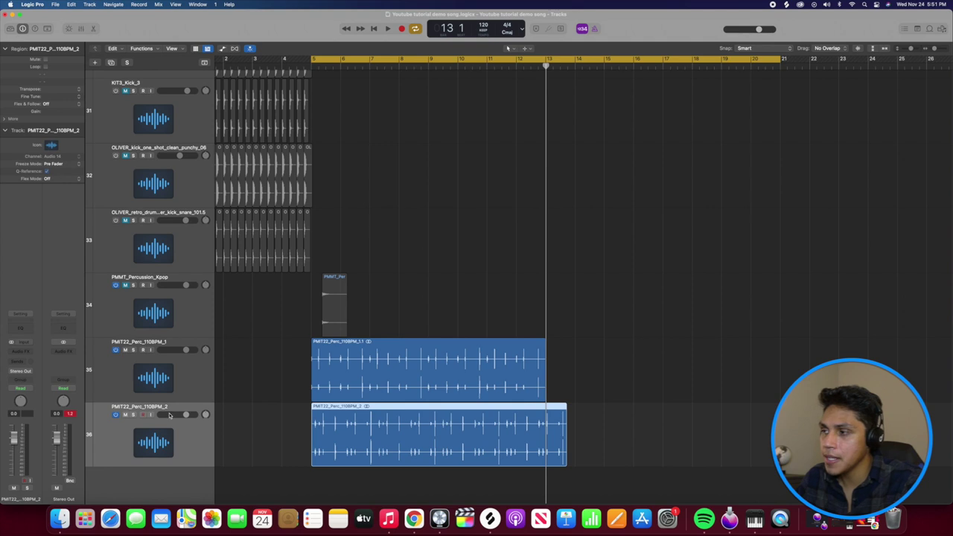
pyautogui.moveTo(484, 25); pyautogui.dragTo(484, 47)
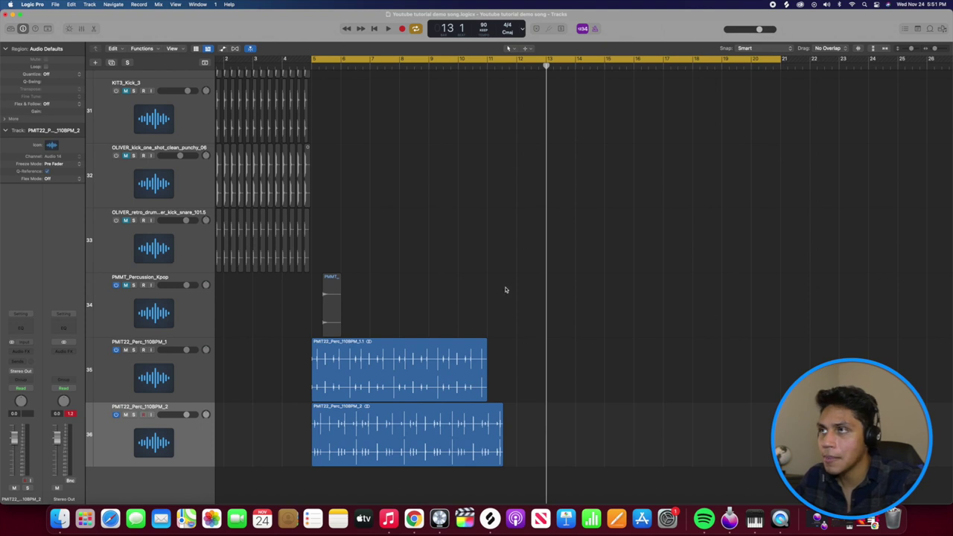
pyautogui.moveTo(484, 25); pyautogui.dragTo(484, 8)
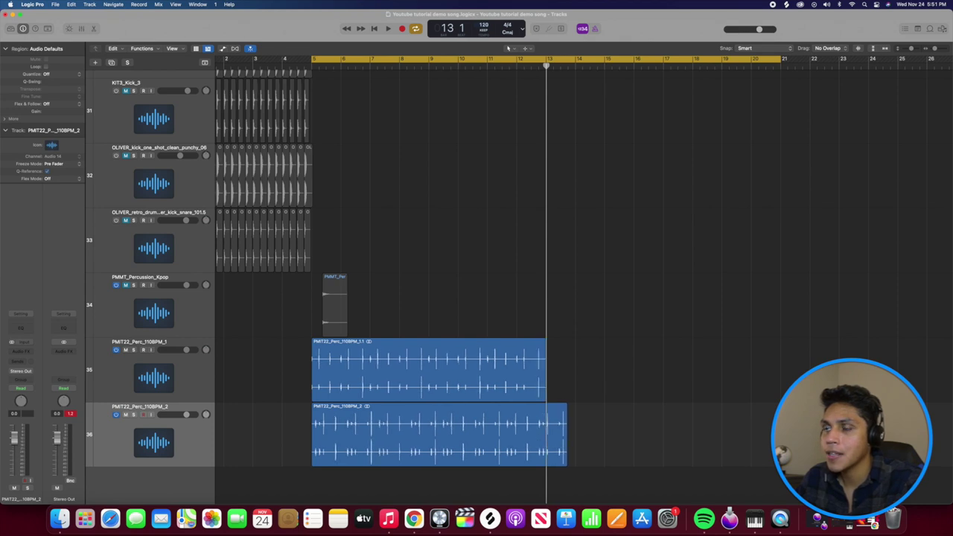
# Time-stretch the PMIT22_Perc_110BPM_2 region so it ends at bar 13, and mute its track.
pyautogui.moveTo(566, 462); pyautogui.dragTo(546, 463)
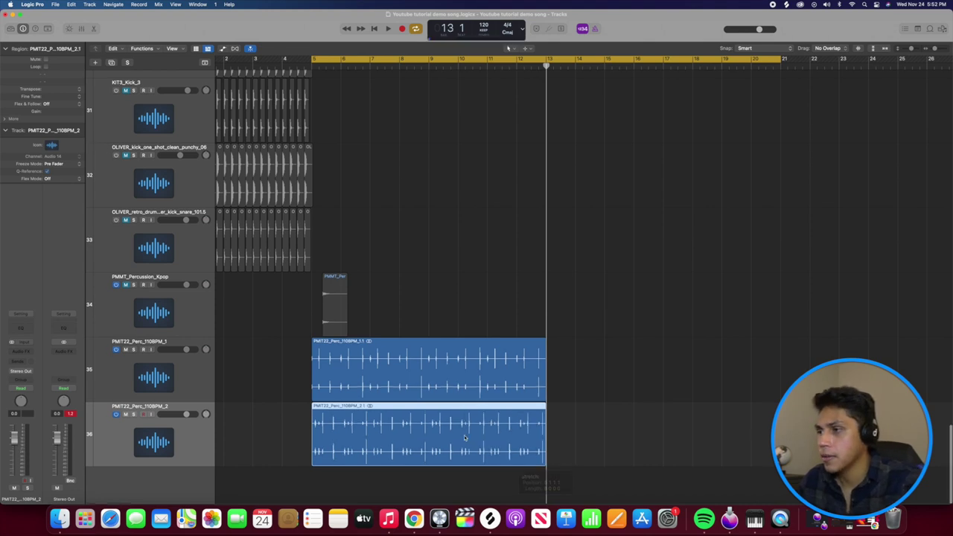
pyautogui.click(125, 414)
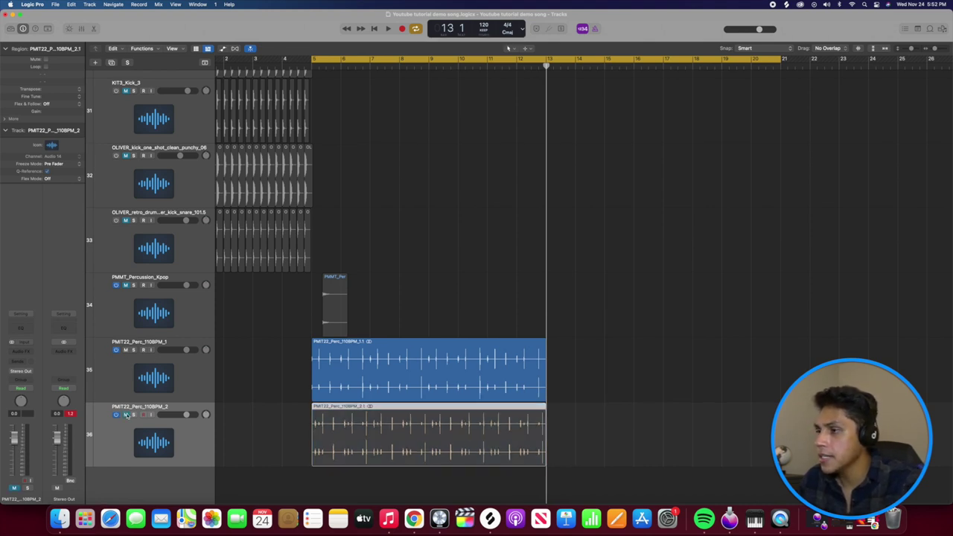
pyautogui.hscroll(-2, 417, 328)
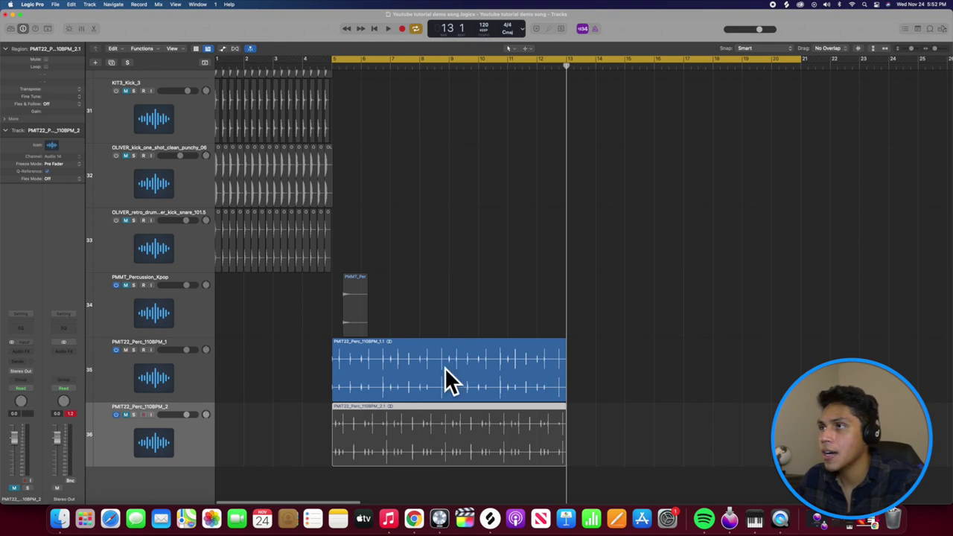
# Play the song with the PMIT22_Perc_110BPM_1 loop and raise that track's volume to 3.0 dB.
pyautogui.hotkey('shift', 'space')
pyautogui.click(186, 375)
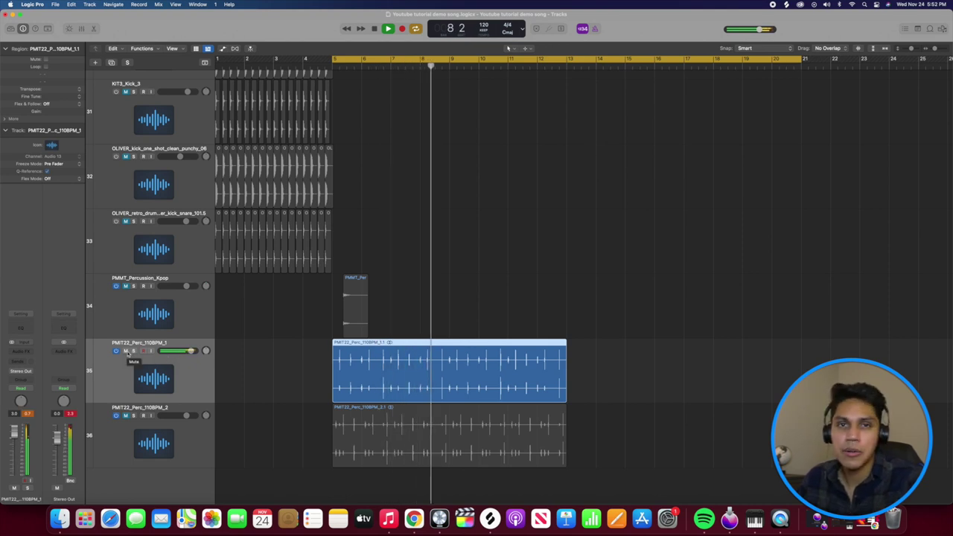
# Mute PMIT22_Perc_110BPM_1 and unmute PMIT22_Perc_110BPM_2 during playback, keeping the second loop's volume at 0.0 dB.
pyautogui.click(126, 352)
pyautogui.click(388, 435)
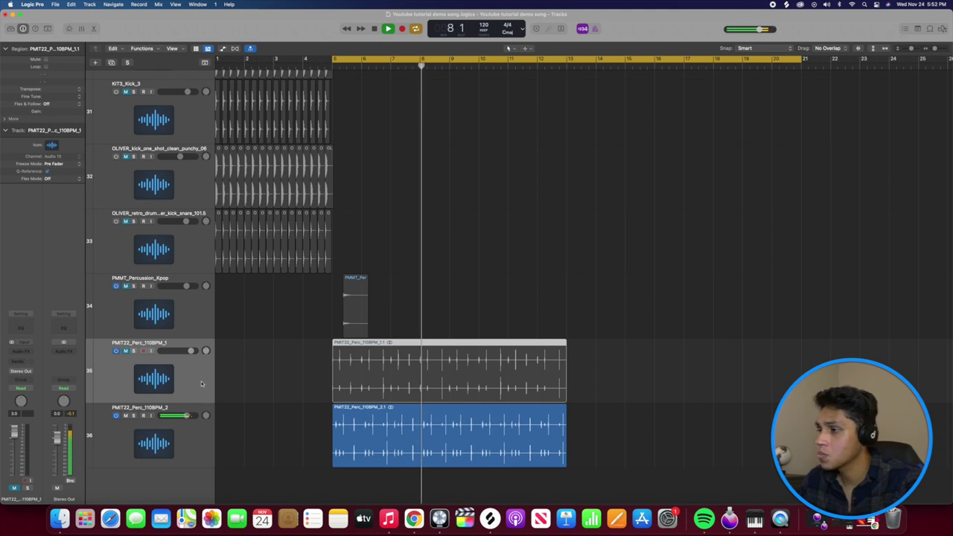
pyautogui.moveTo(195, 421); pyautogui.dragTo(185, 417)
pyautogui.click(190, 445)
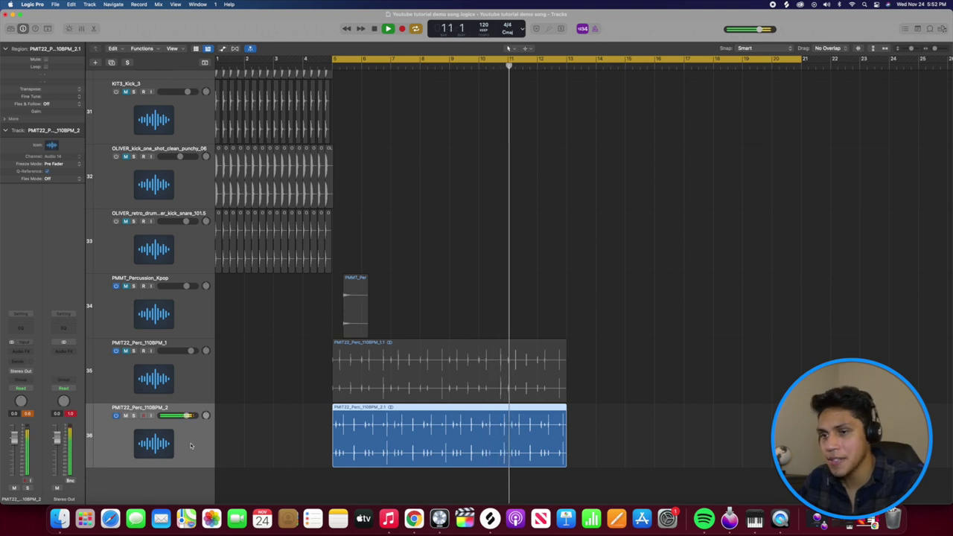
# Return playback to the cycle start at bar 5 and loop the PMIT22_Perc_110BPM_2 region to about the end of bar 20.
pyautogui.click(353, 310)
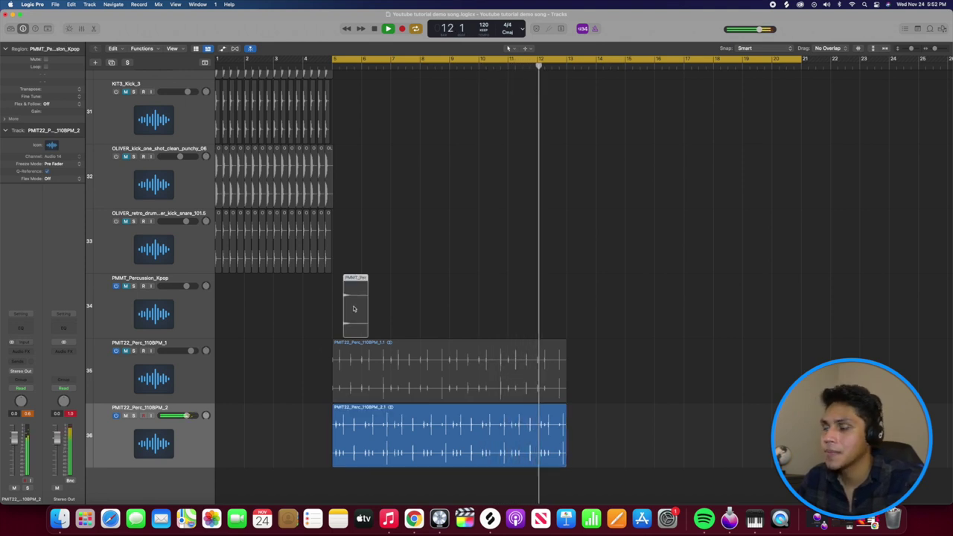
pyautogui.hscroll(-1, 353, 309)
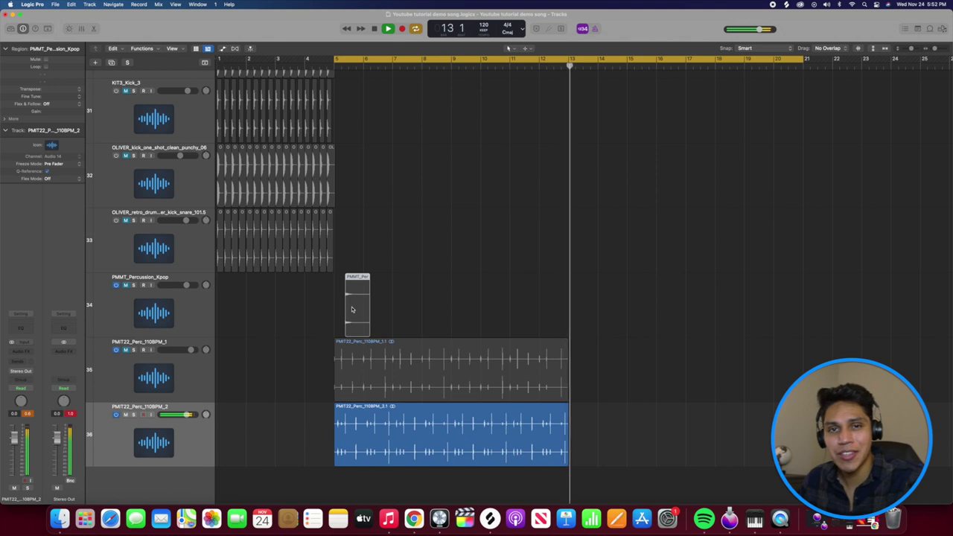
pyautogui.press('Return')
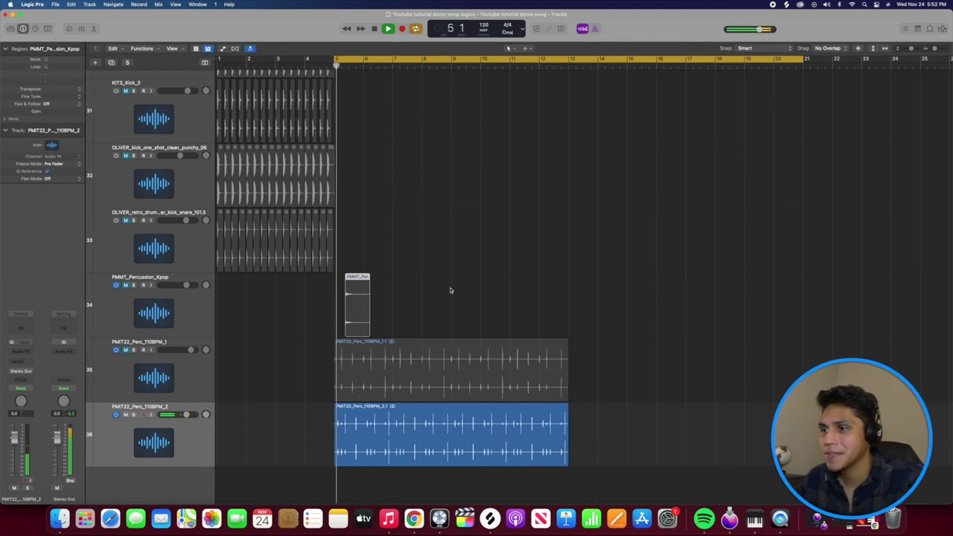
pyautogui.moveTo(556, 407); pyautogui.dragTo(778, 407)
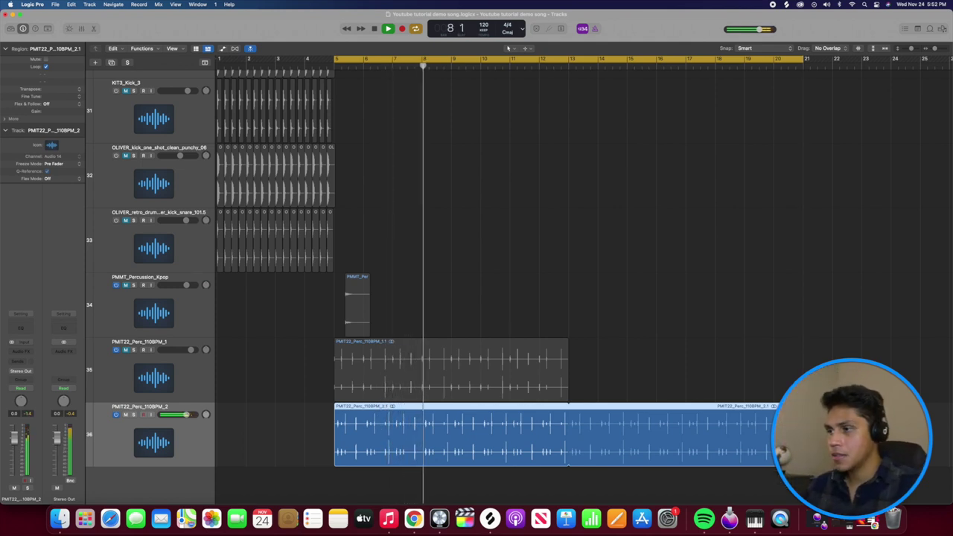
pyautogui.press('space')
# Unmute PMMT_Percussion_Kpop and duplicate its one-shot region every two beats from bar 5 to the start of bar 21.
pyautogui.click(362, 301)
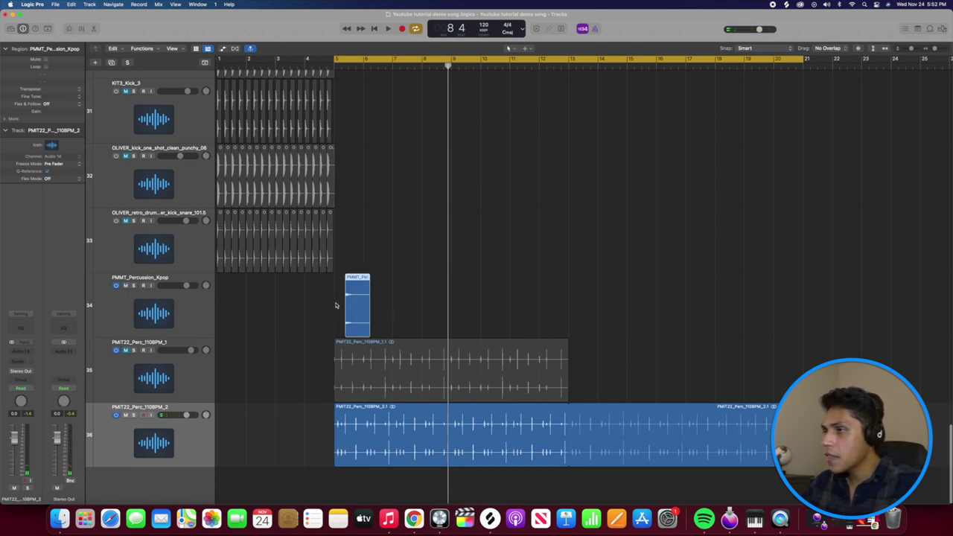
pyautogui.moveTo(362, 301); pyautogui.dragTo(418, 304)
pyautogui.moveTo(351, 308); pyautogui.dragTo(467, 311)
pyautogui.moveTo(347, 313); pyautogui.dragTo(590, 314)
# Play the song and toggle the PMMT_Percussion_Kpop mute to compare the beat with and without the hits.
pyautogui.press('space')
pyautogui.click(349, 307)
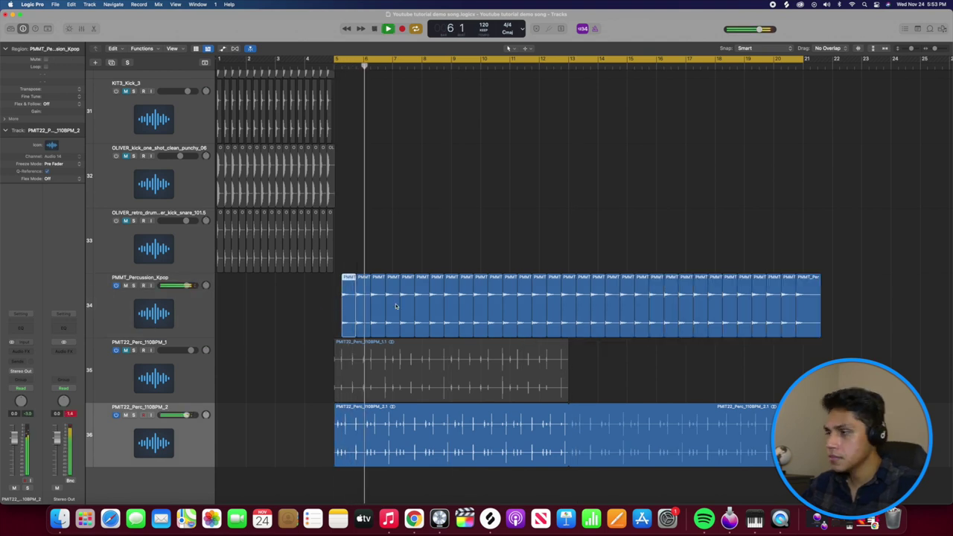
pyautogui.click(126, 286)
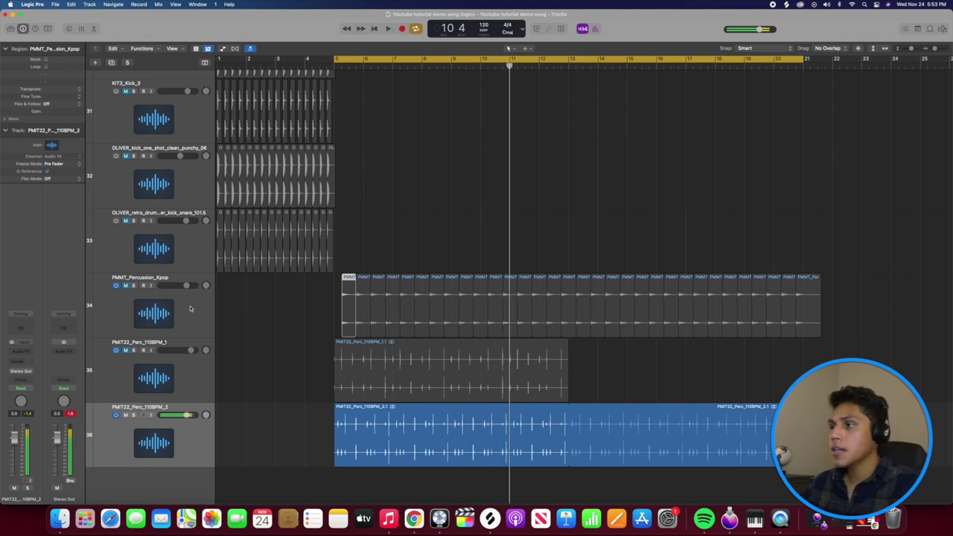
pyautogui.click(125, 286)
# Delete every other PMMT_Percussion_Kpop hit, starting with the first, so one hit per bar remains.
pyautogui.moveTo(273, 301); pyautogui.dragTo(350, 325)
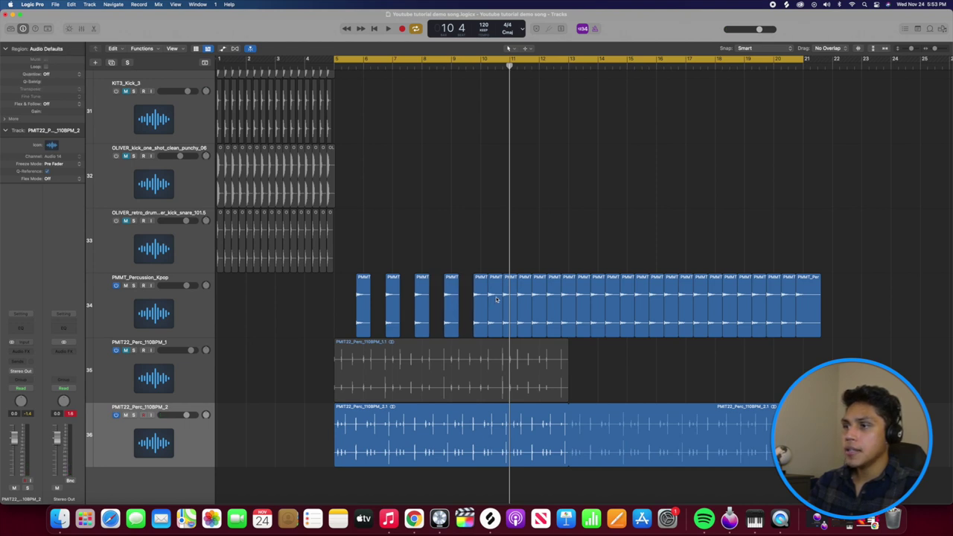
pyautogui.moveTo(848, 294); pyautogui.dragTo(803, 298)
pyautogui.press('Delete')
# Play the song with the thinned-out percussion and lower PMMT_Percussion_Kpop's volume to -1.0 dB.
pyautogui.press('space')
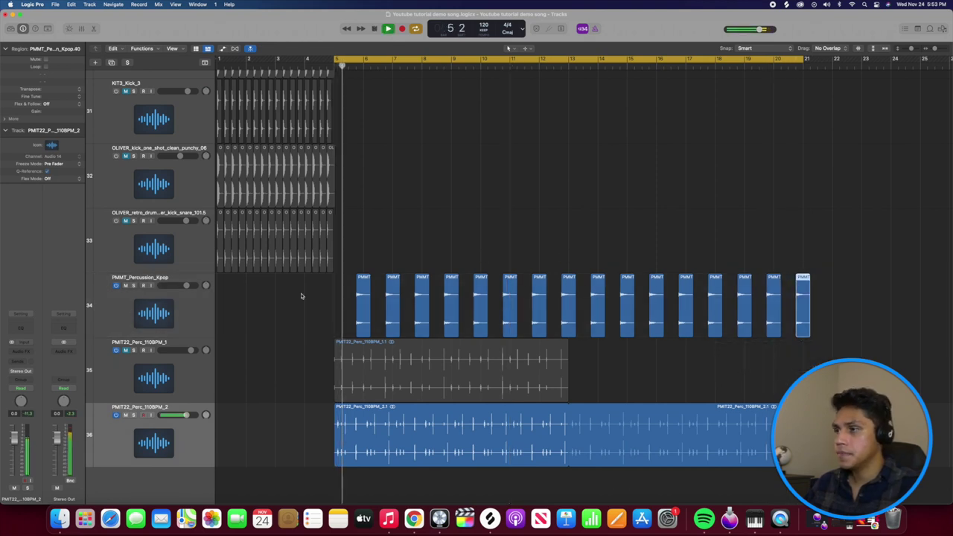
pyautogui.click(186, 286)
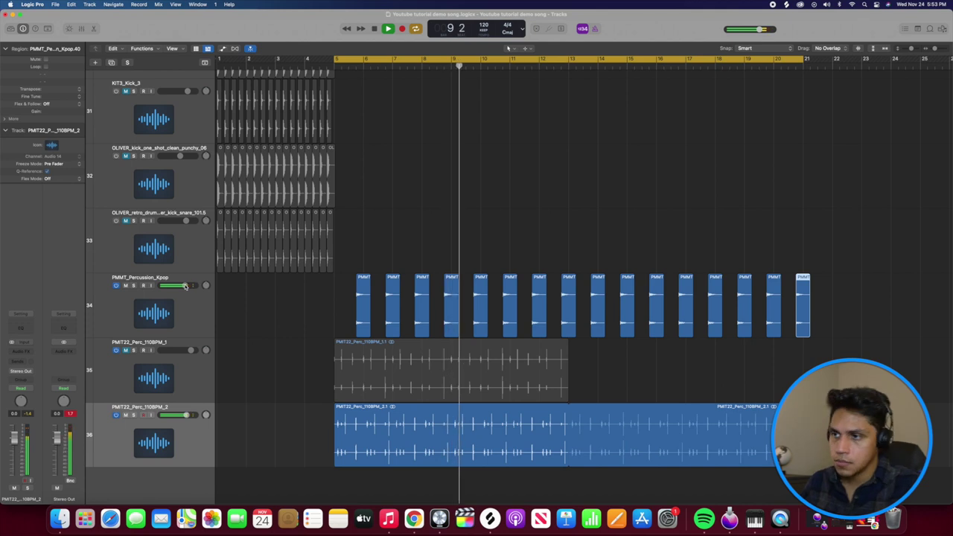
pyautogui.press('space')
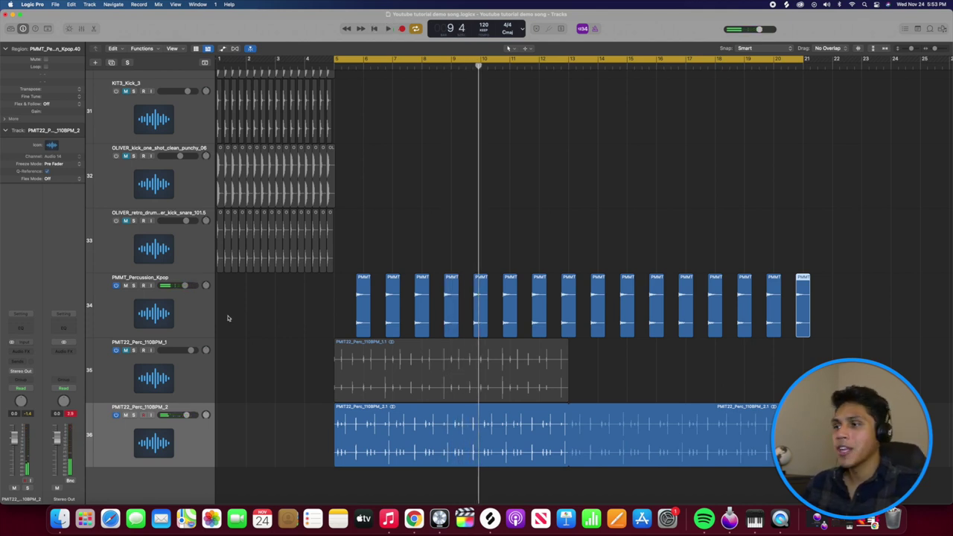
pyautogui.moveTo(314, 283); pyautogui.dragTo(654, 257)
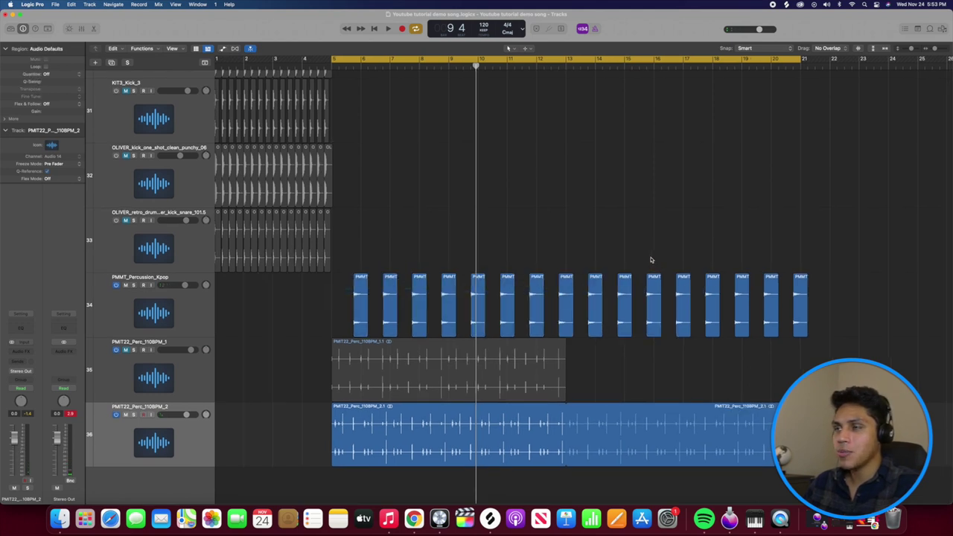
pyautogui.scroll(10, 650, 260)
pyautogui.scroll(-10, 640, 261)
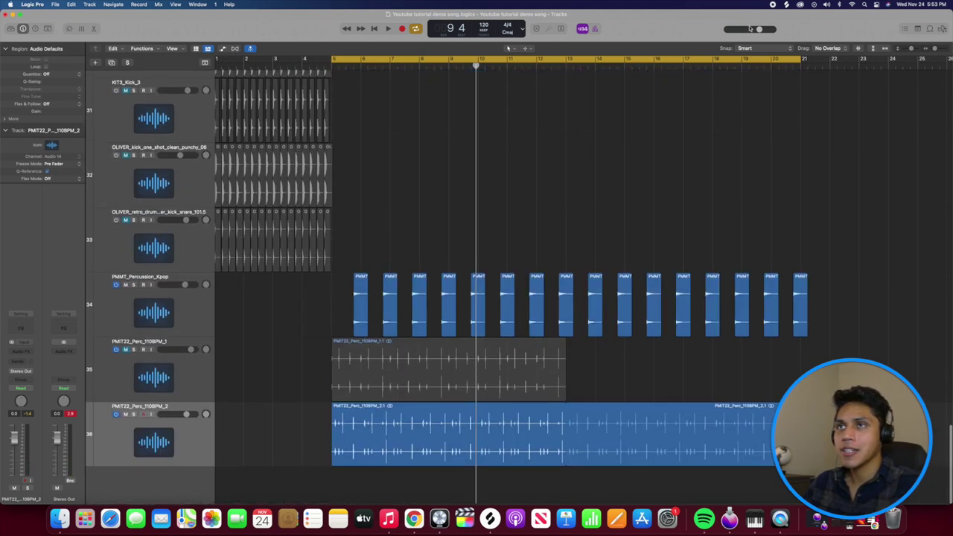
# Switch to Splice and preview percussion samples from the downloads list, then return to Logic Pro.
pyautogui.click(798, 4)
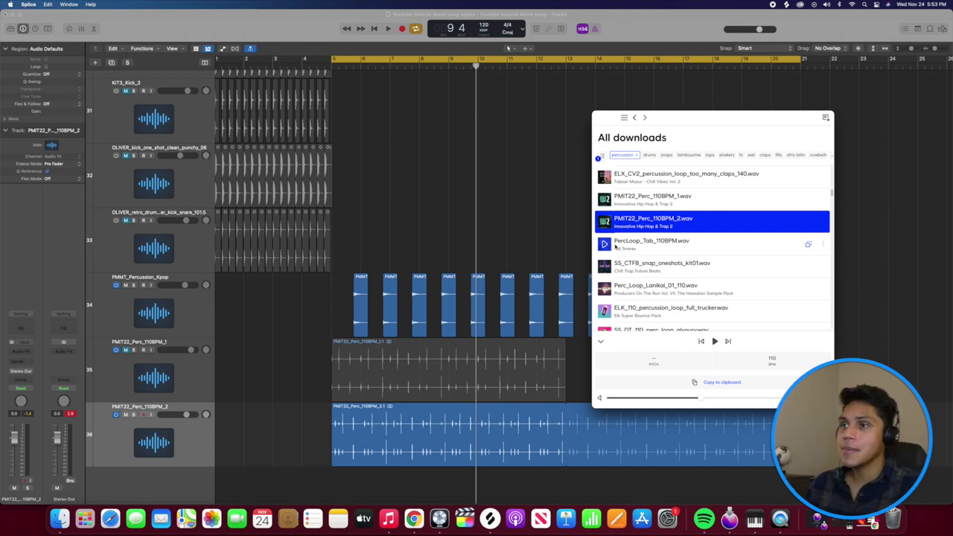
pyautogui.moveTo(701, 122); pyautogui.dragTo(715, 121)
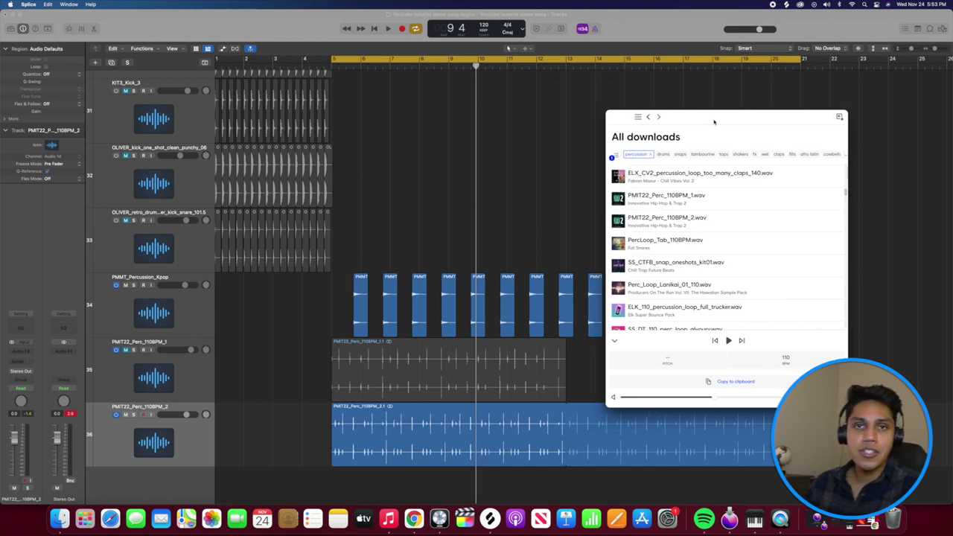
pyautogui.click(620, 221)
pyautogui.click(621, 250)
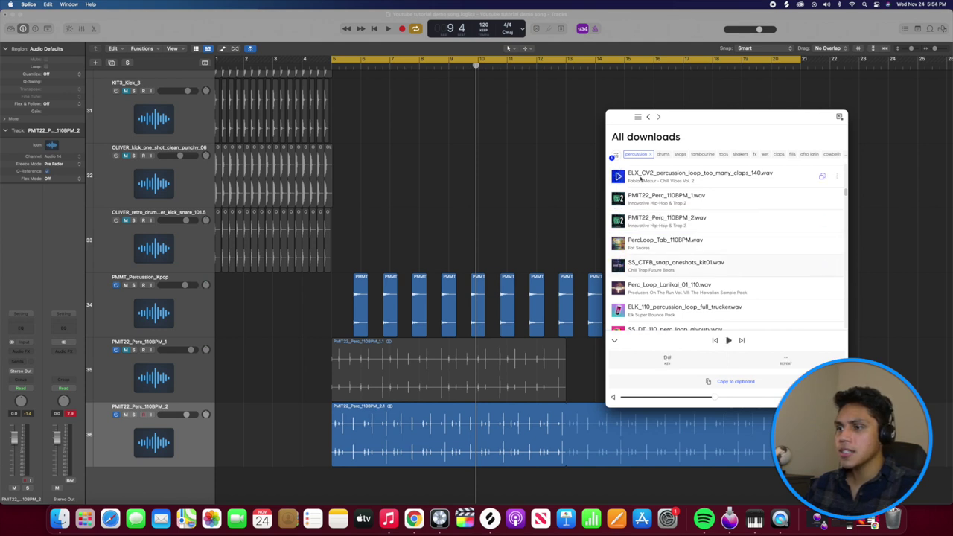
pyautogui.click(335, 431)
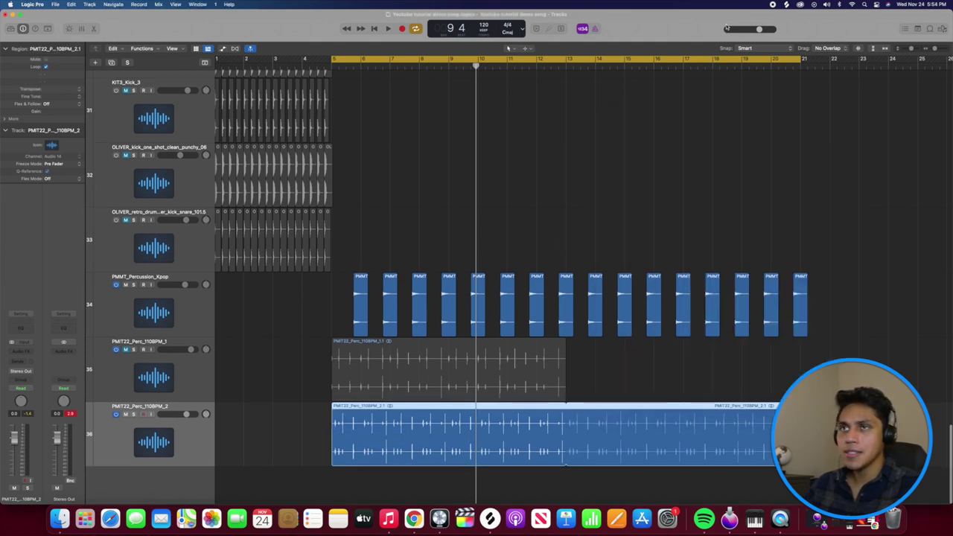
# Switch to Splice, go back to the Samples overview, and search it for "snare".
pyautogui.click(787, 4)
pyautogui.click(647, 117)
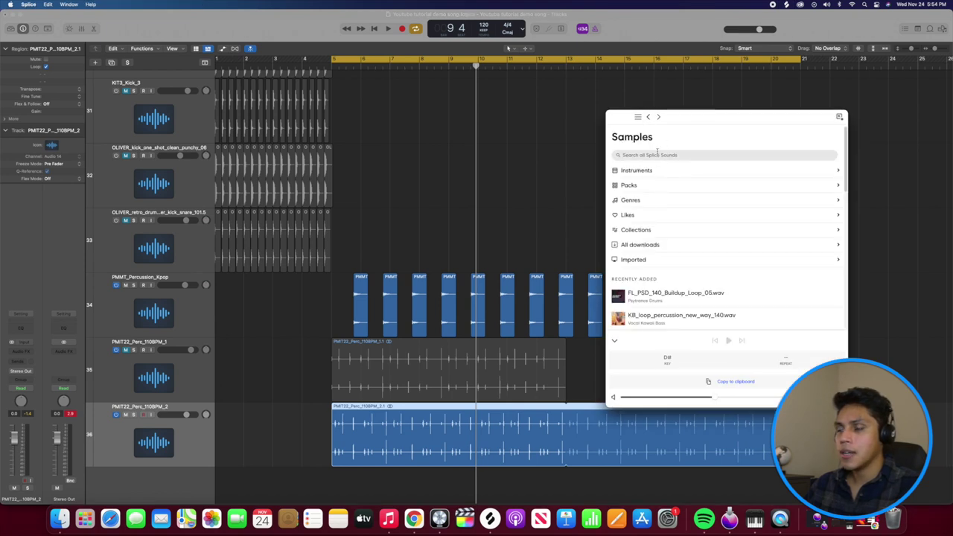
pyautogui.scroll(-1, 656, 178)
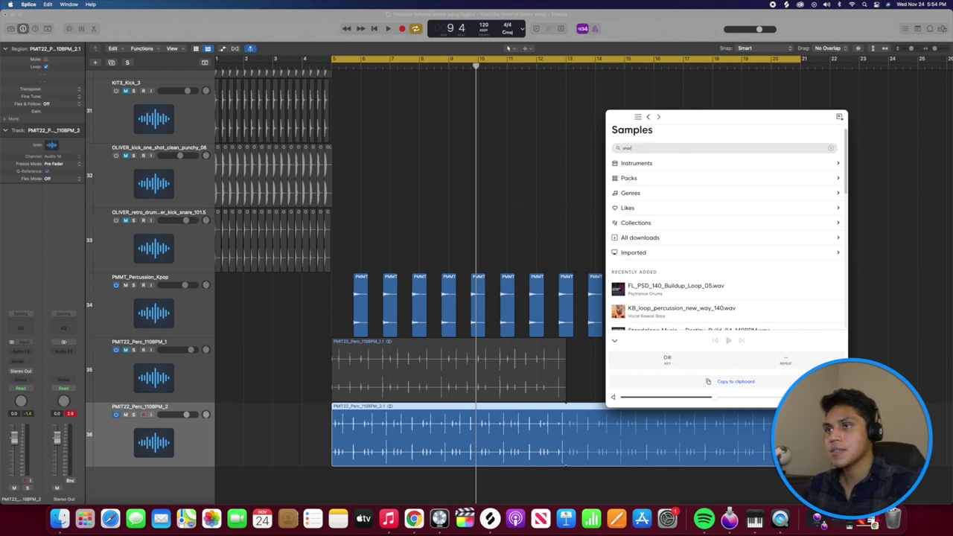
# Return to Logic Pro, play the song, and briefly solo the PMMT_Percussion_Kpop track to check its hits.
pyautogui.click(568, 225)
pyautogui.press('space')
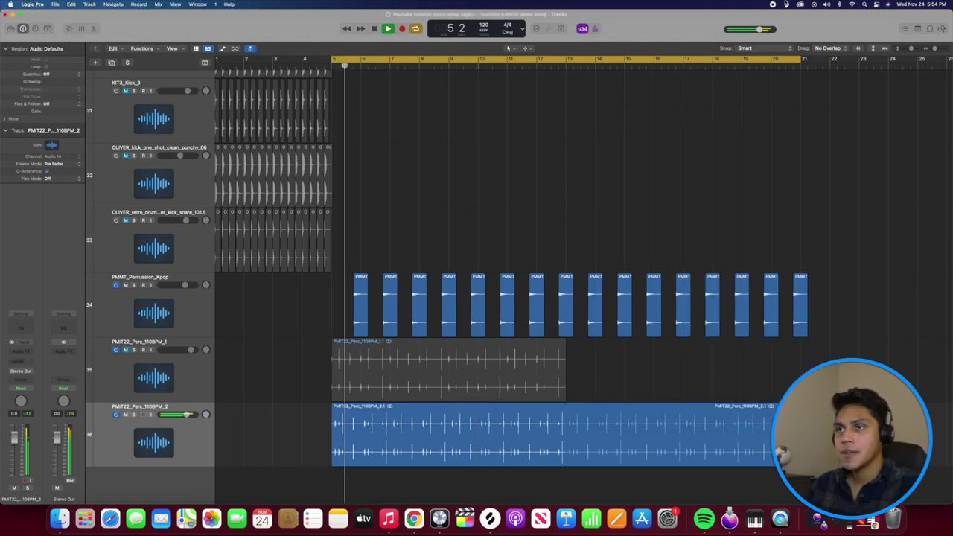
pyautogui.click(561, 205)
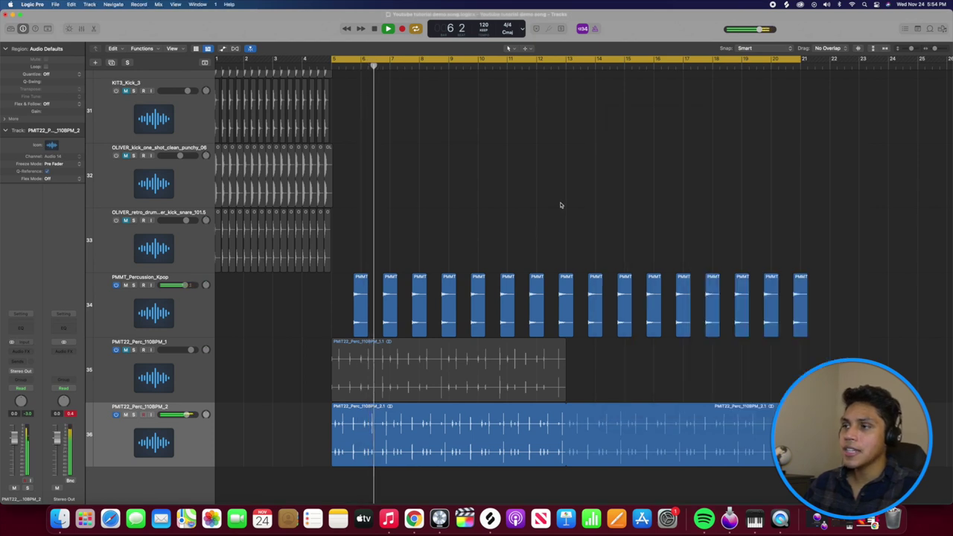
pyautogui.click(199, 313)
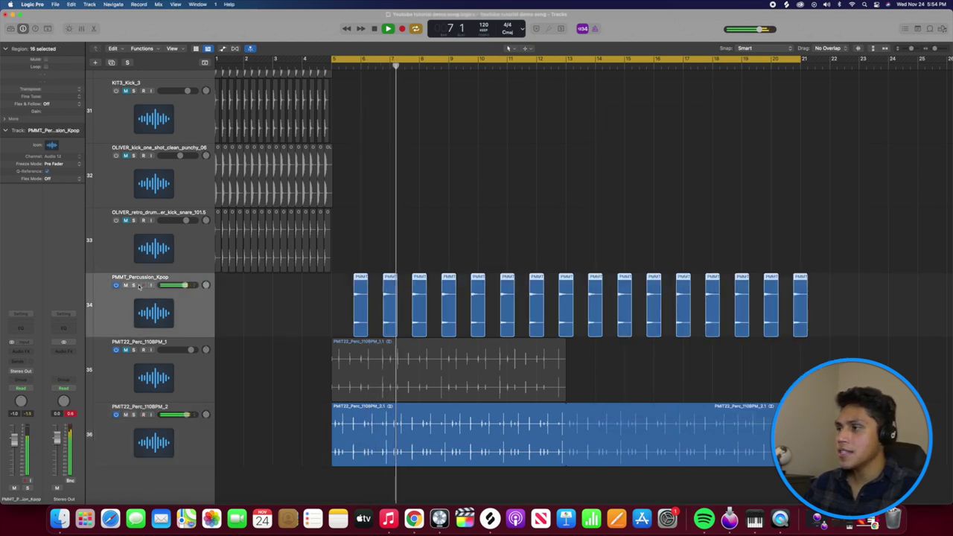
pyautogui.click(343, 296)
pyautogui.hscroll(-1, 345, 298)
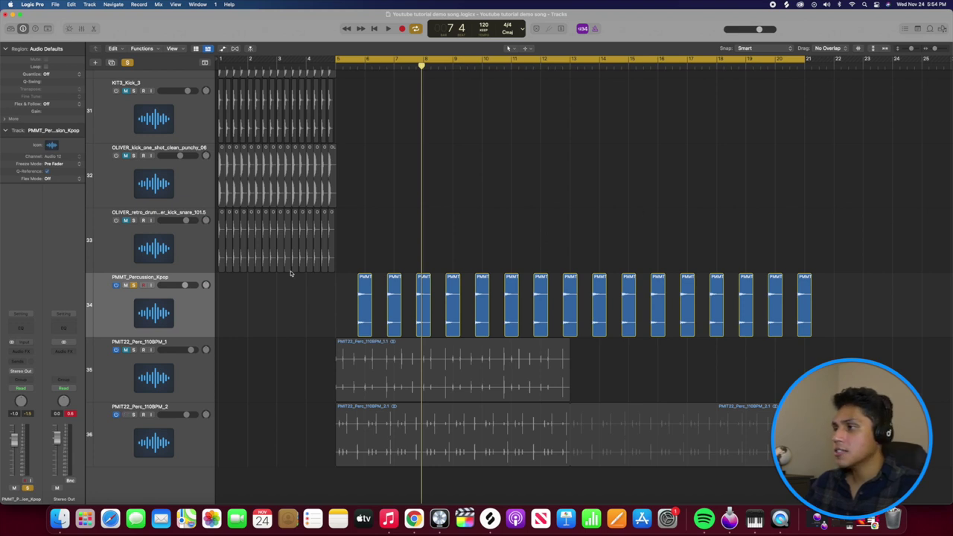
pyautogui.click(136, 286)
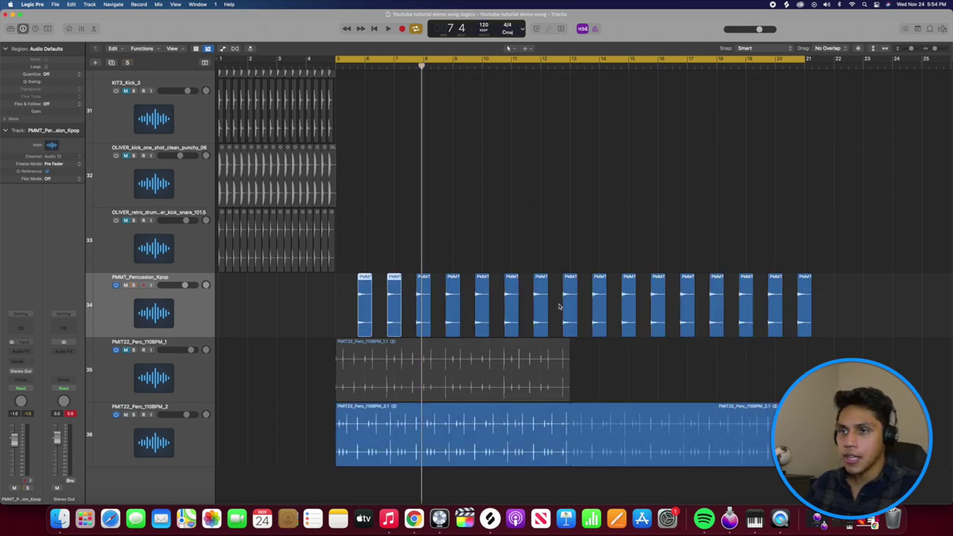
# Preview FL_PSD_140_Buildup_Loop_05.wav in Splice, then restart the song's playback in Logic Pro.
pyautogui.press('super+Tab')
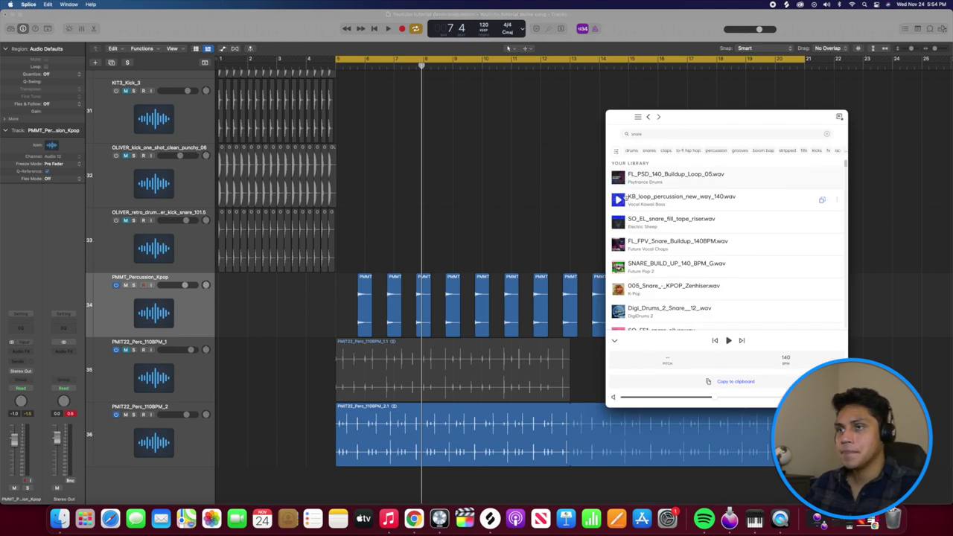
pyautogui.press('super+Tab')
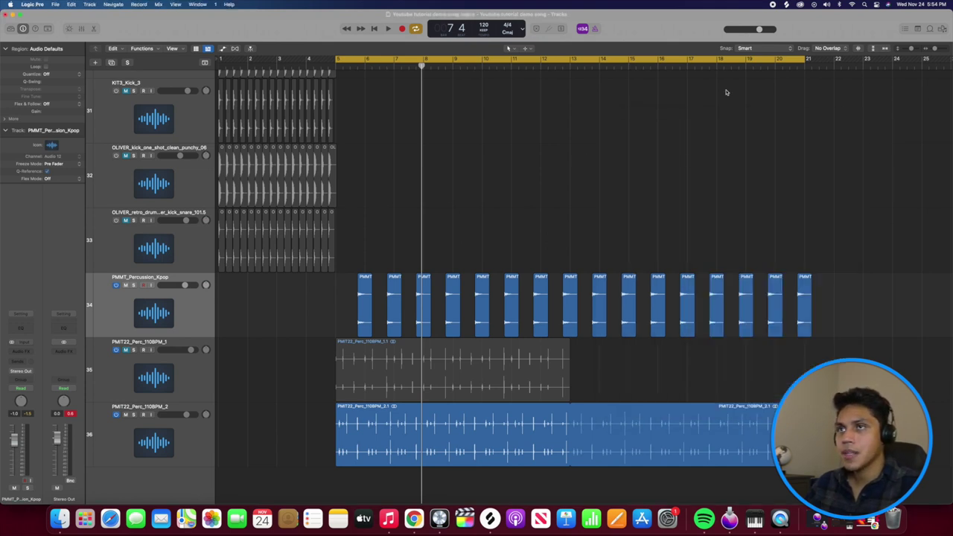
pyautogui.click(788, 5)
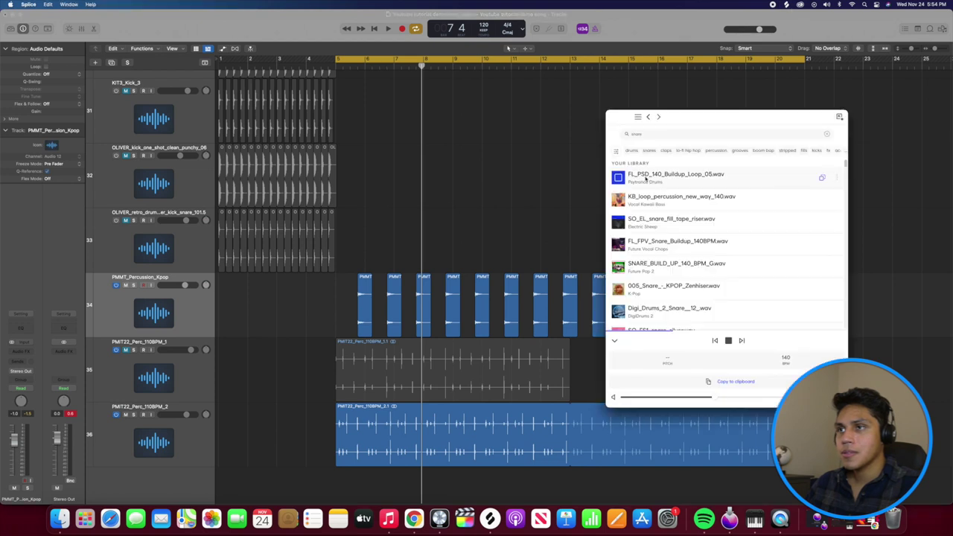
pyautogui.press('super+Tab')
pyautogui.press('space')
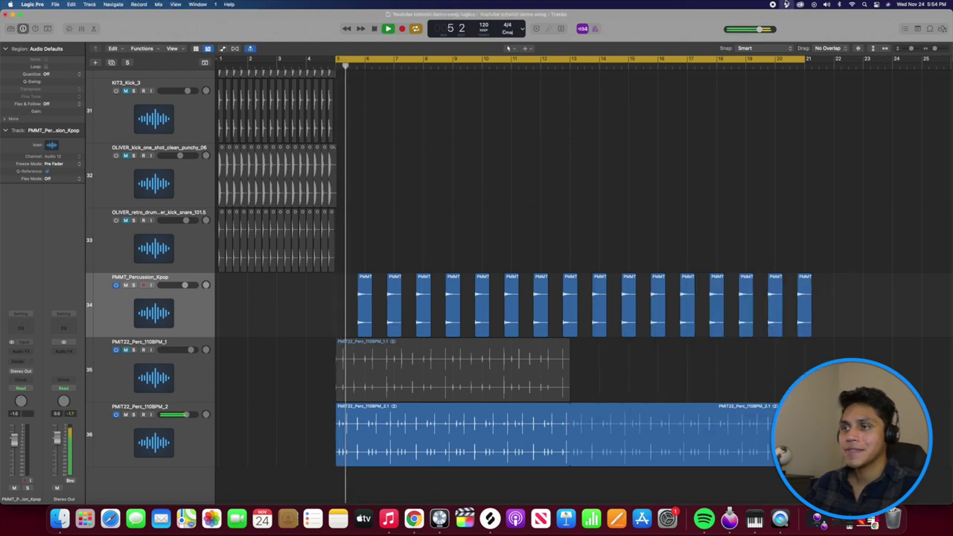
# In Splice, audition snare samples over the playing song, including Digi_Drums_2_Snare__12.wav and KSHMR_Marching_Snare_Loop_23_140.wav.
pyautogui.press('super+Tab')
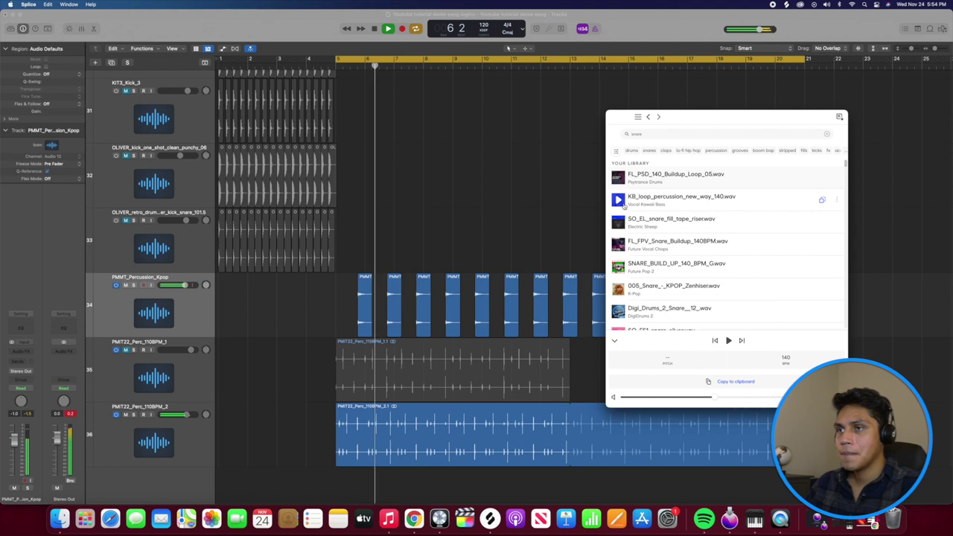
pyautogui.scroll(-1, 622, 224)
pyautogui.click(620, 234)
pyautogui.scroll(-1, 622, 238)
pyautogui.scroll(-1, 623, 235)
pyautogui.click(620, 231)
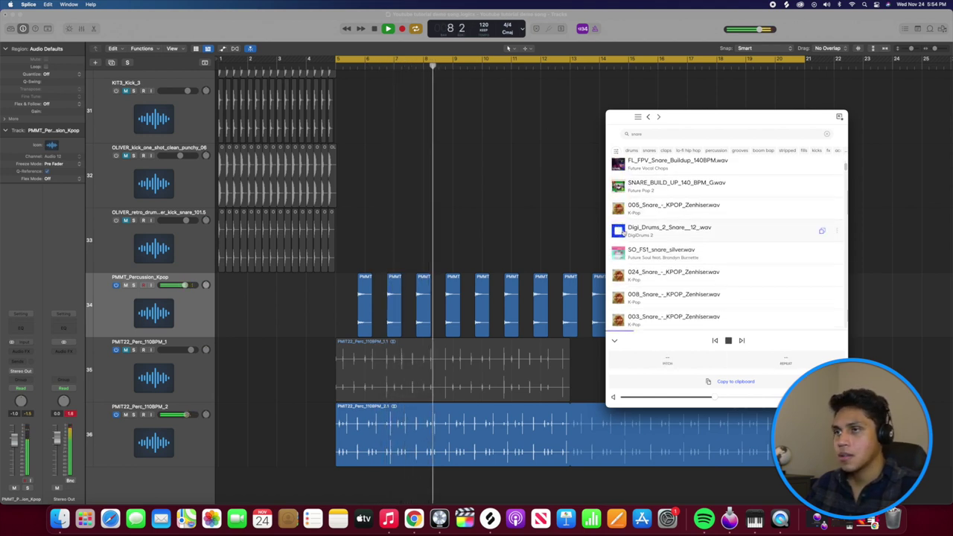
pyautogui.scroll(-1, 623, 232)
pyautogui.scroll(-2, 619, 239)
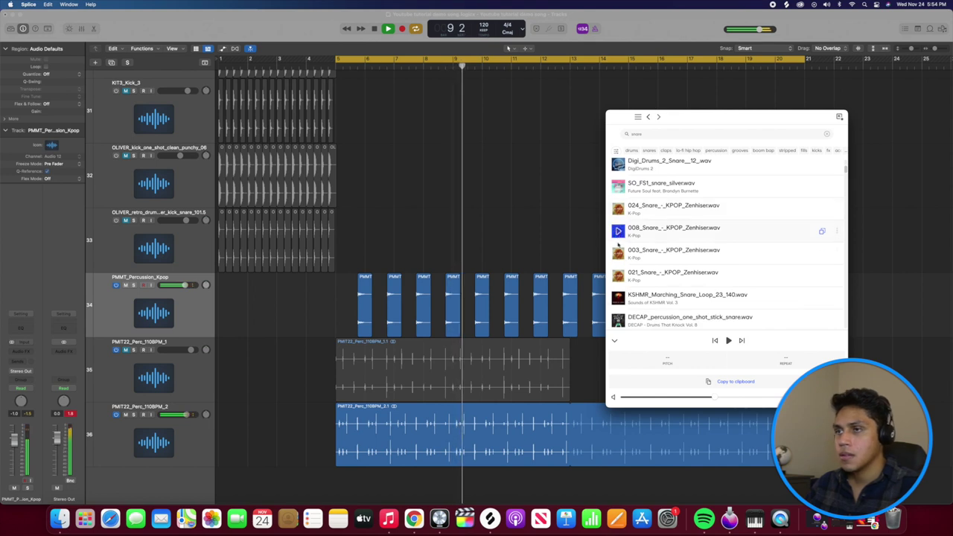
pyautogui.click(618, 296)
pyautogui.scroll(-3, 618, 275)
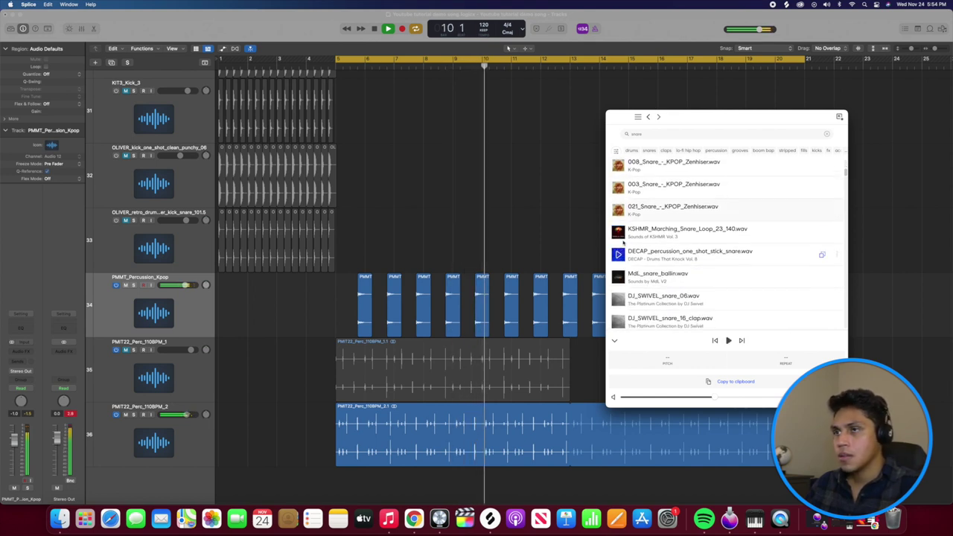
# Audition more snare samples over the playing song, including DJ_SWIVEL_snare_06.wav, DJ_SWIVEL_snare_08_tight_live_clap.wav and PercLoop_Tab_110BPM.wav.
pyautogui.scroll(-3, 619, 253)
pyautogui.click(618, 243)
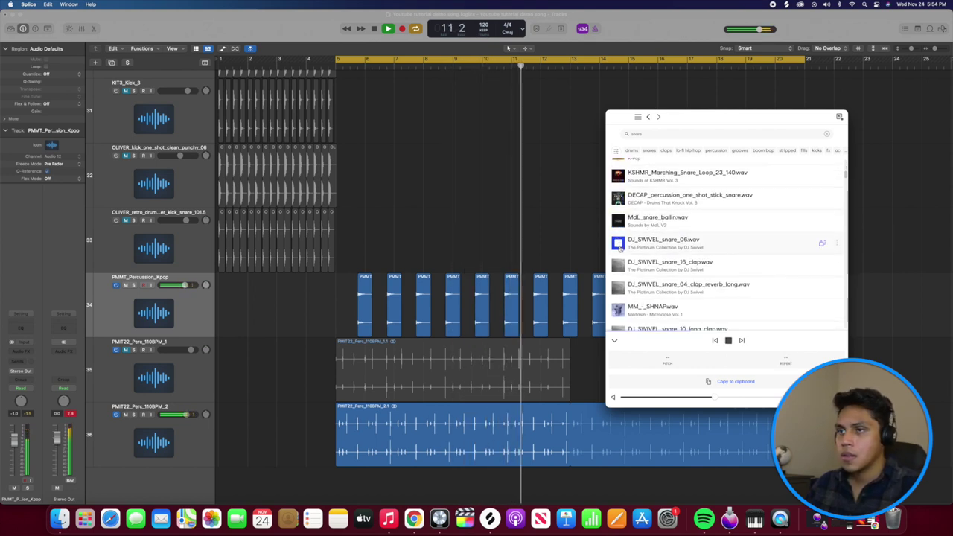
pyautogui.scroll(-1, 620, 250)
pyautogui.scroll(-2, 622, 268)
pyautogui.click(621, 283)
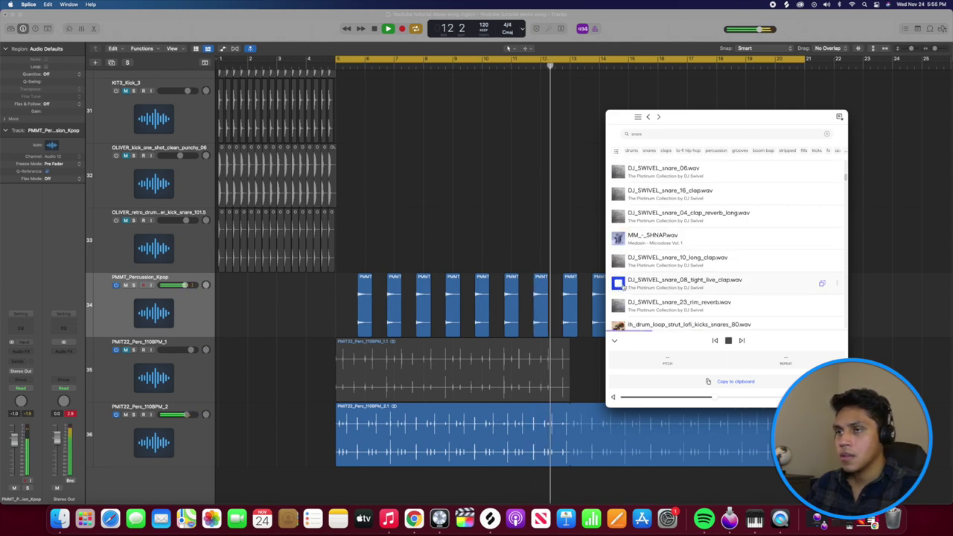
pyautogui.scroll(-3, 621, 283)
pyautogui.click(618, 283)
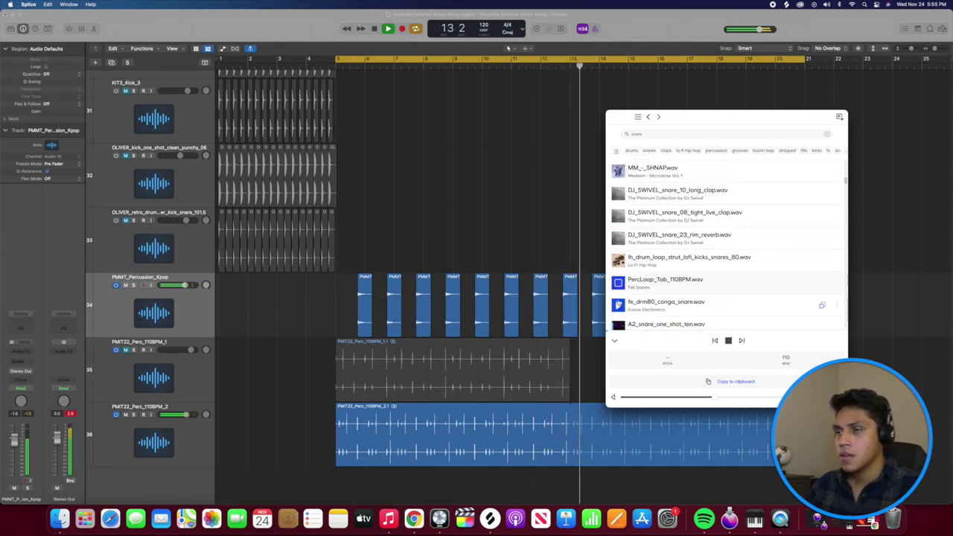
pyautogui.scroll(-3, 621, 290)
pyautogui.click(619, 283)
# Continue auditioning snare results, including an OLIVER kick-snare combo drum loop and EM_122_pitched_snare_fill.wav.
pyautogui.scroll(-1, 623, 283)
pyautogui.scroll(-2, 623, 283)
pyautogui.click(620, 265)
pyautogui.scroll(-2, 619, 283)
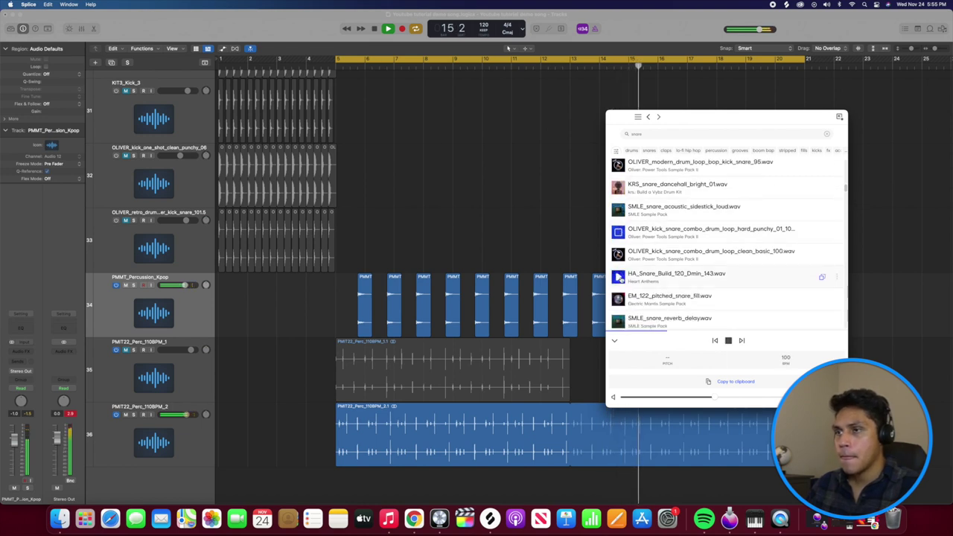
pyautogui.scroll(-2, 619, 298)
pyautogui.click(619, 257)
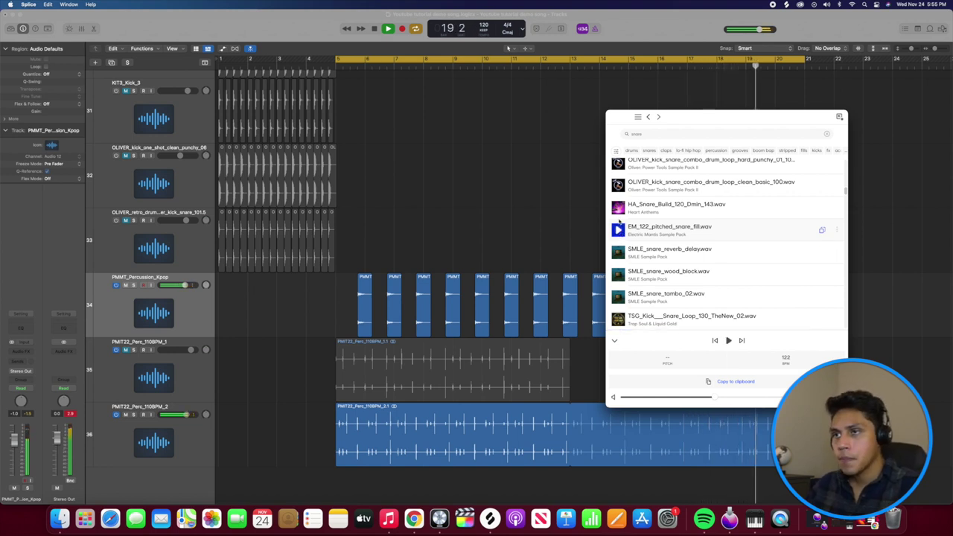
pyautogui.click(618, 230)
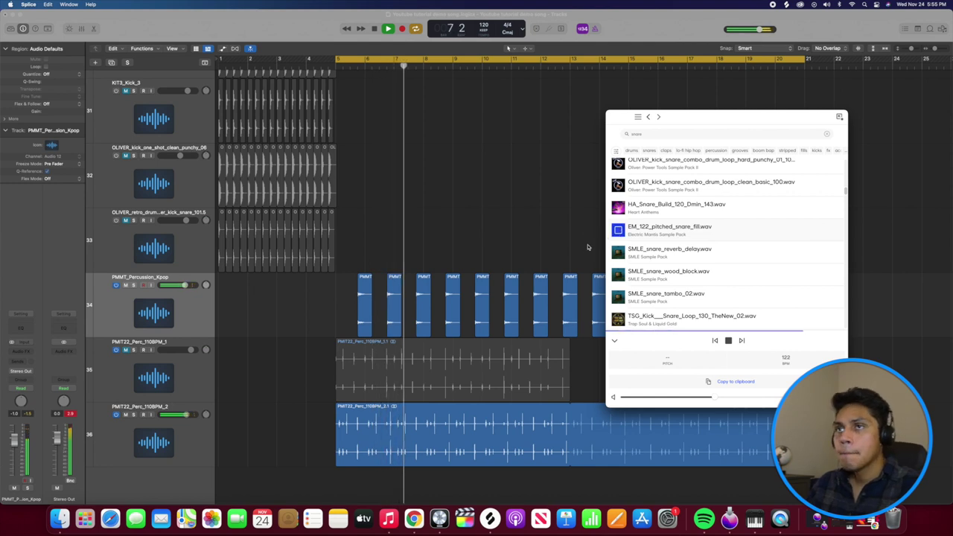
# Stop playback, add EM_122_pitched_snare_fill.wav from Splice as a new track at bar 5, and mute that track.
pyautogui.click(597, 236)
pyautogui.press('space')
pyautogui.click(787, 5)
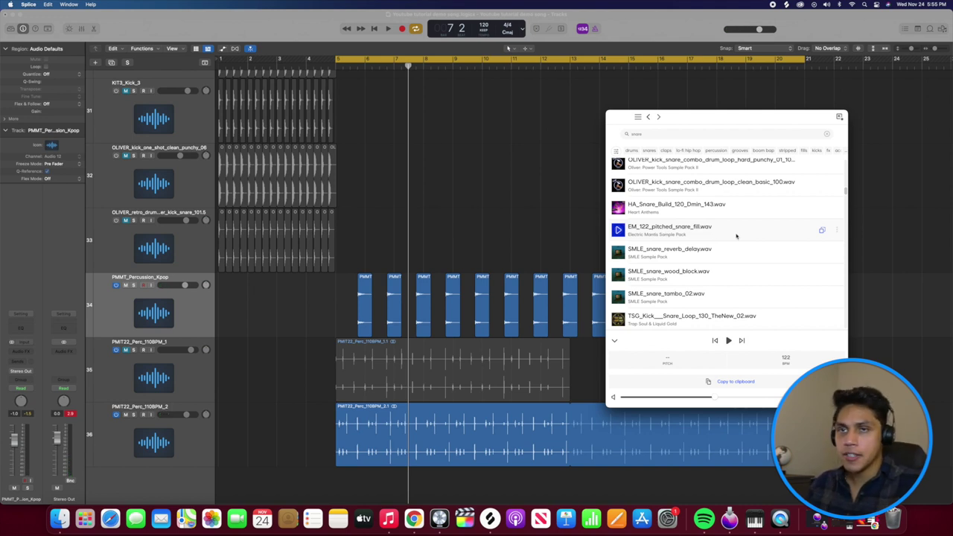
pyautogui.moveTo(737, 236); pyautogui.dragTo(343, 491)
pyautogui.moveTo(339, 493); pyautogui.dragTo(341, 492)
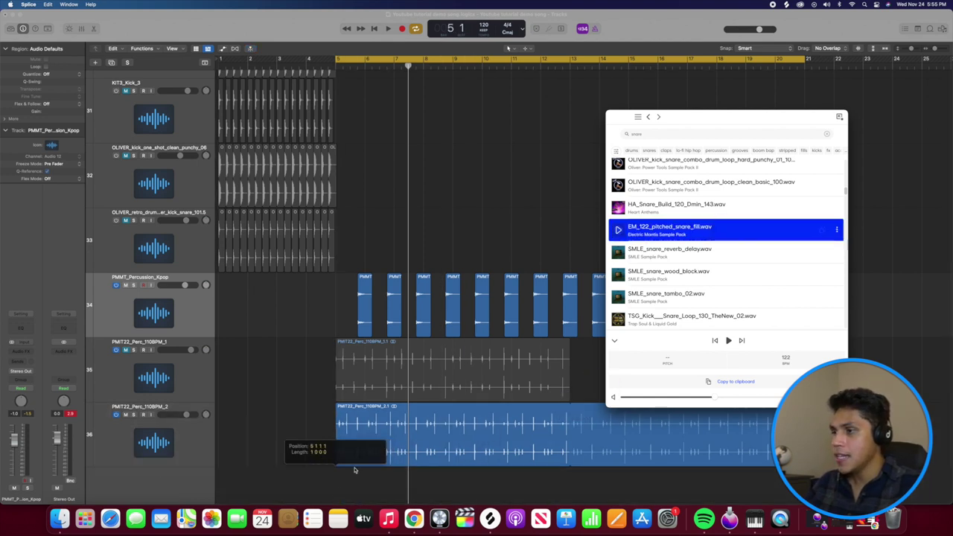
pyautogui.click(128, 417)
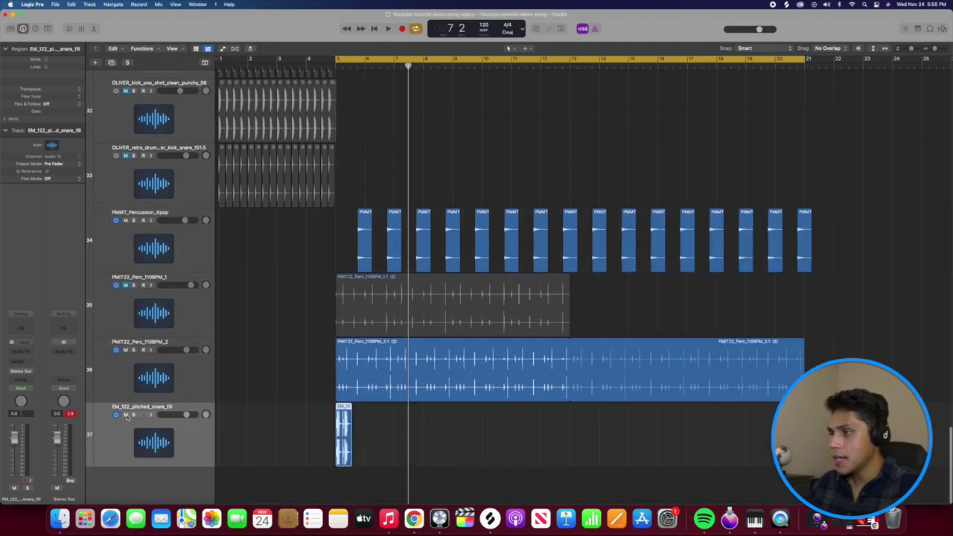
pyautogui.click(246, 424)
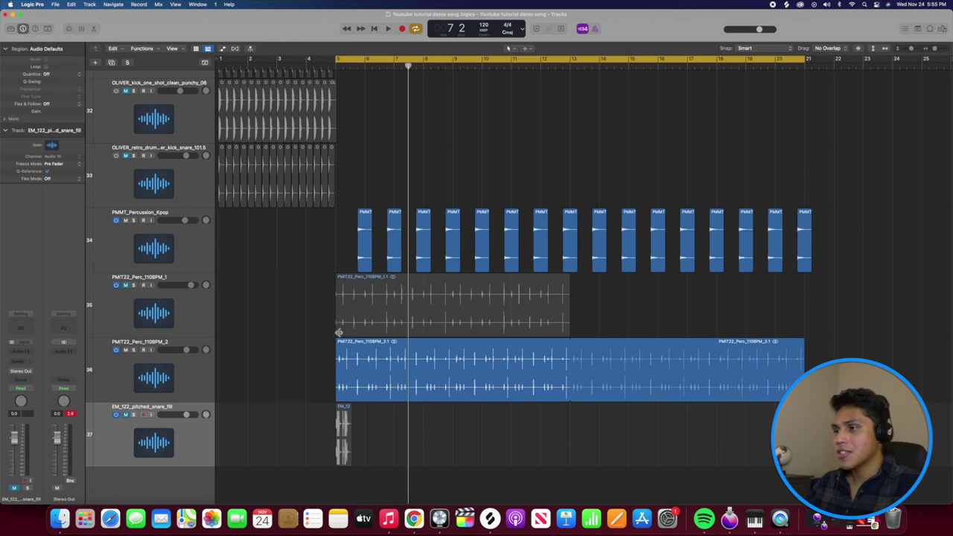
# Restart the song's playback and audition the next Splice snares, from SMLE_snare_reverb_delay.wav to WG_snare_06.wav.
pyautogui.scroll(1, 323, 440)
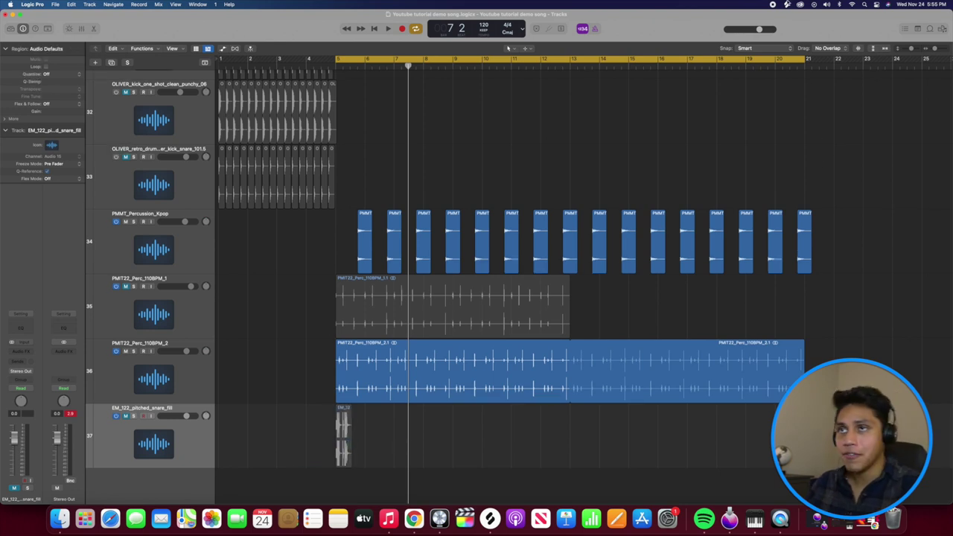
pyautogui.press('super+Tab')
pyautogui.press('super+Tab')
pyautogui.press('space')
pyautogui.press('super+Tab')
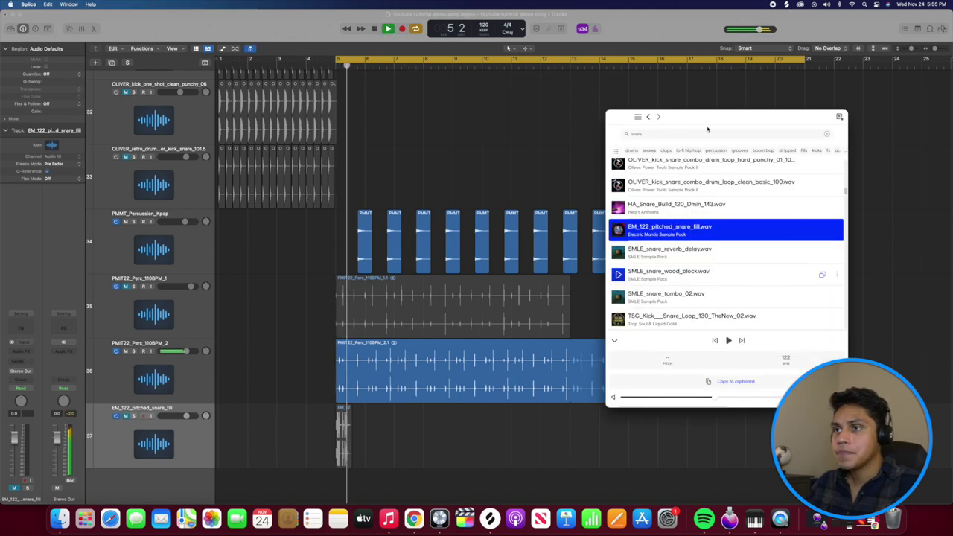
pyautogui.click(618, 252)
pyautogui.scroll(-2, 621, 238)
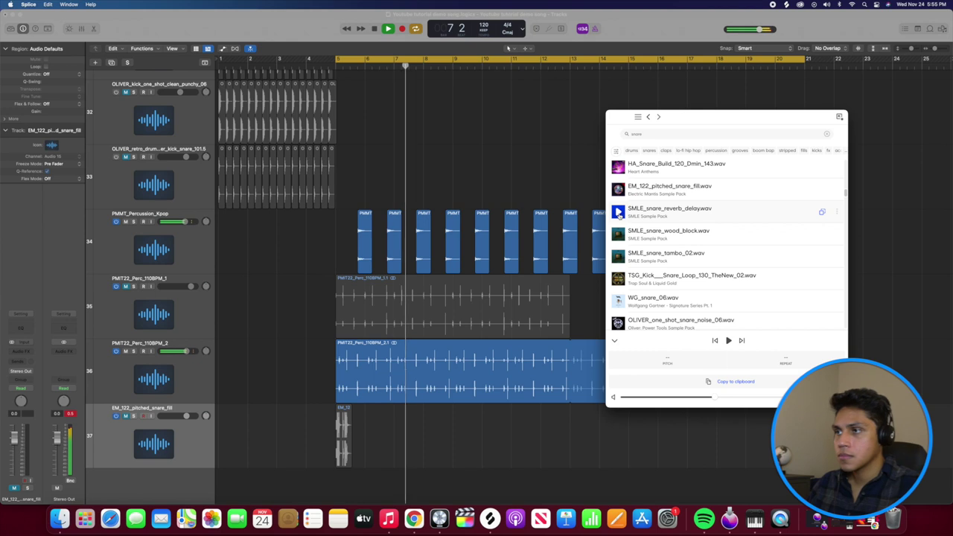
pyautogui.press('Down')
pyautogui.press('Down')
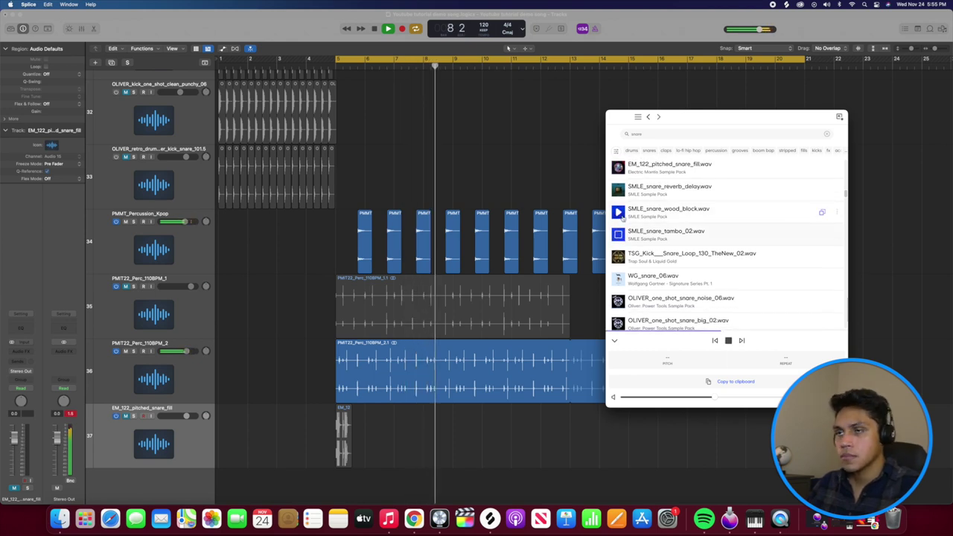
pyautogui.press('Down')
pyautogui.press('Down')
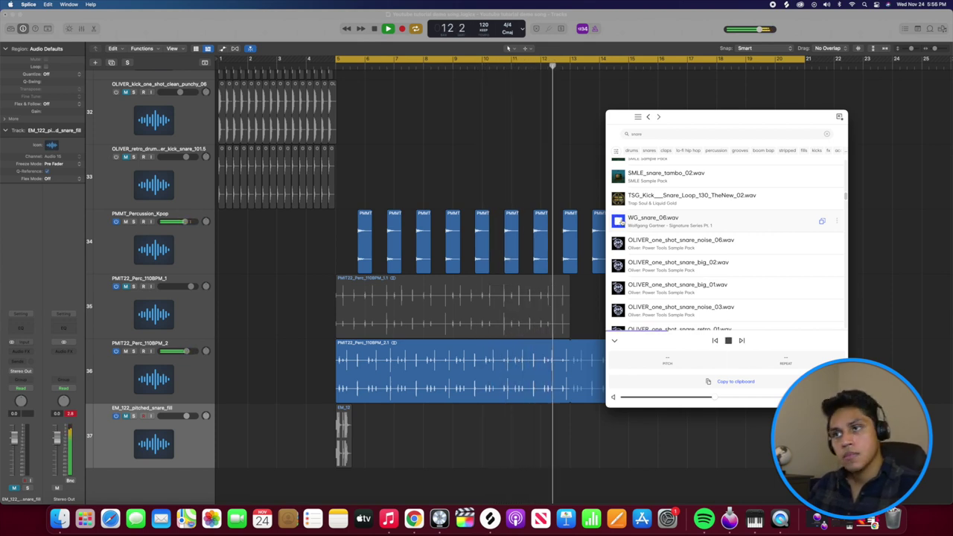
# Add WG_snare_06.wav from Splice as a new track at bar 5 and mute that track.
pyautogui.moveTo(666, 222); pyautogui.dragTo(341, 469)
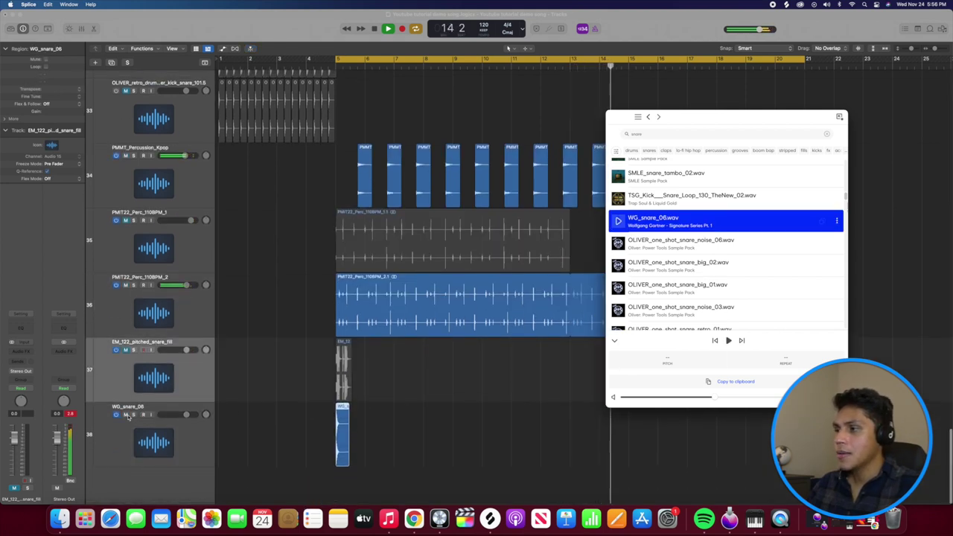
pyautogui.click(132, 417)
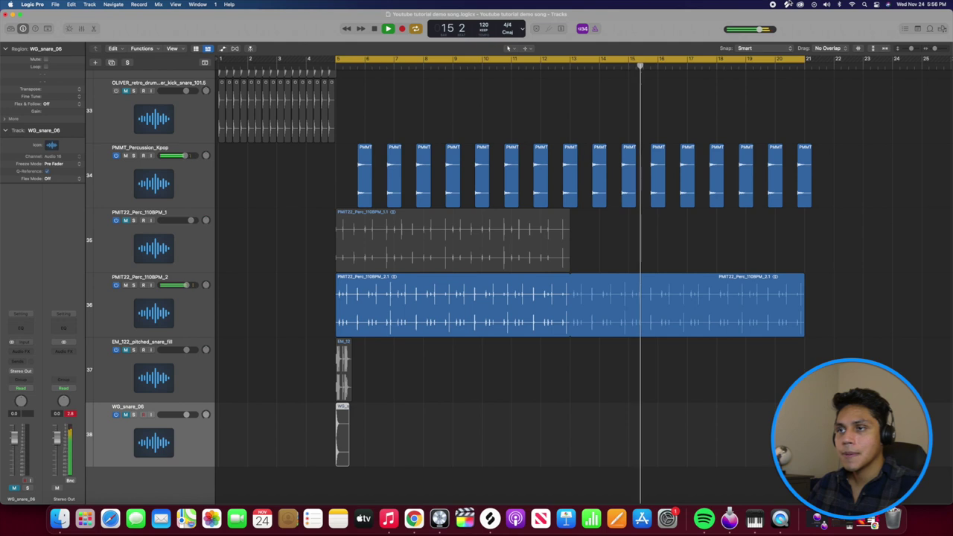
# Reopen Splice and audition the remaining snare results one after another over the song, from OLIVER_one_shot_snare_noise_06.wav to past MM_-_TONAL_SNARE.wav.
pyautogui.click(788, 3)
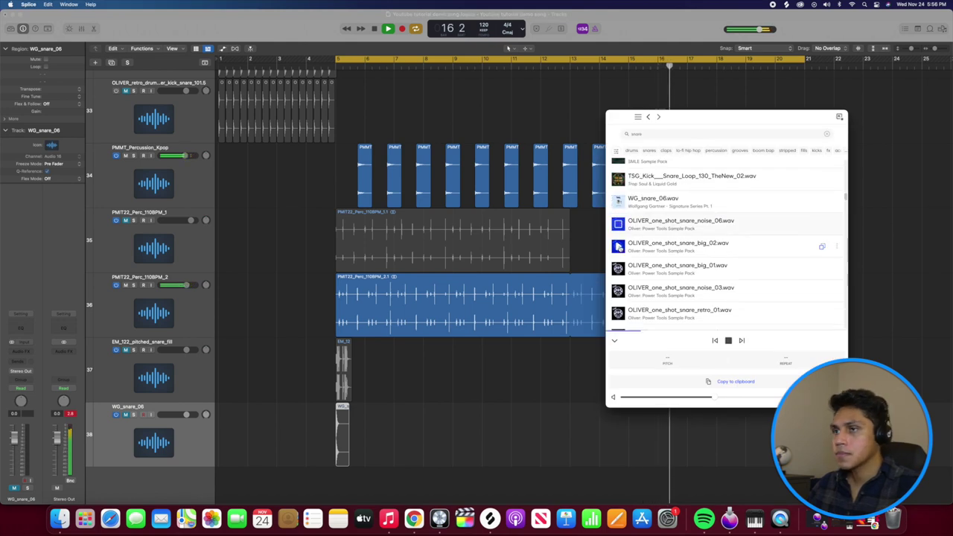
pyautogui.press('Down')
pyautogui.press('Down')
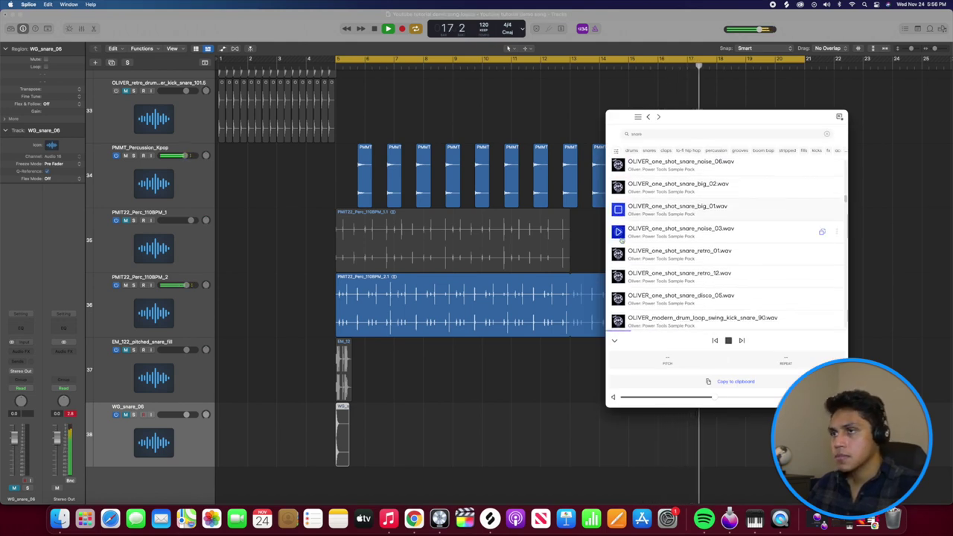
pyautogui.press('Down')
pyautogui.press('Down')
pyautogui.press('Down')
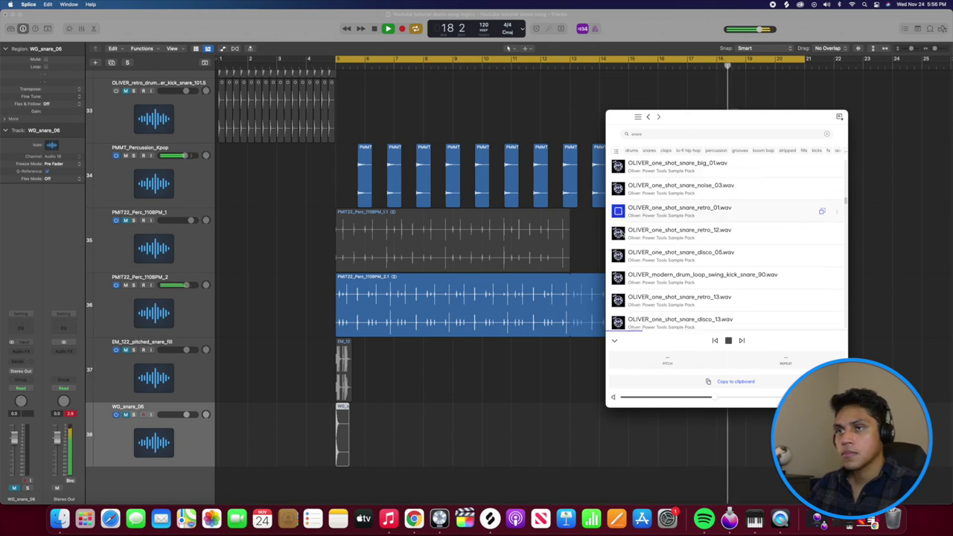
pyautogui.press('Down')
pyautogui.press('Down')
pyautogui.press('Down')
pyautogui.press('Down')
pyautogui.press('Down')
pyautogui.press('Down')
pyautogui.press('Down')
pyautogui.press('Down')
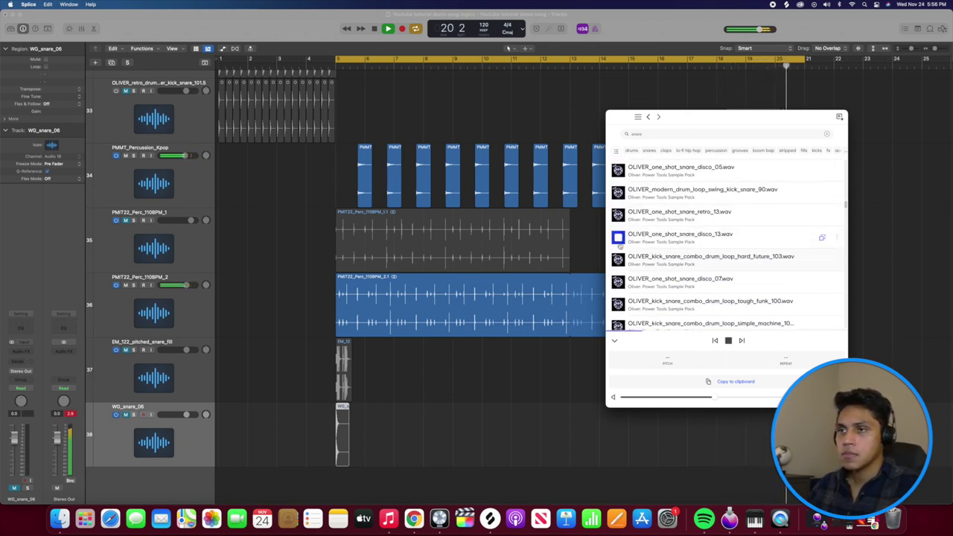
pyautogui.press('Down')
pyautogui.press('Down')
pyautogui.press('Down')
pyautogui.press('Down')
pyautogui.press('Down')
pyautogui.press('Down')
pyautogui.press('Down')
pyautogui.press('Down')
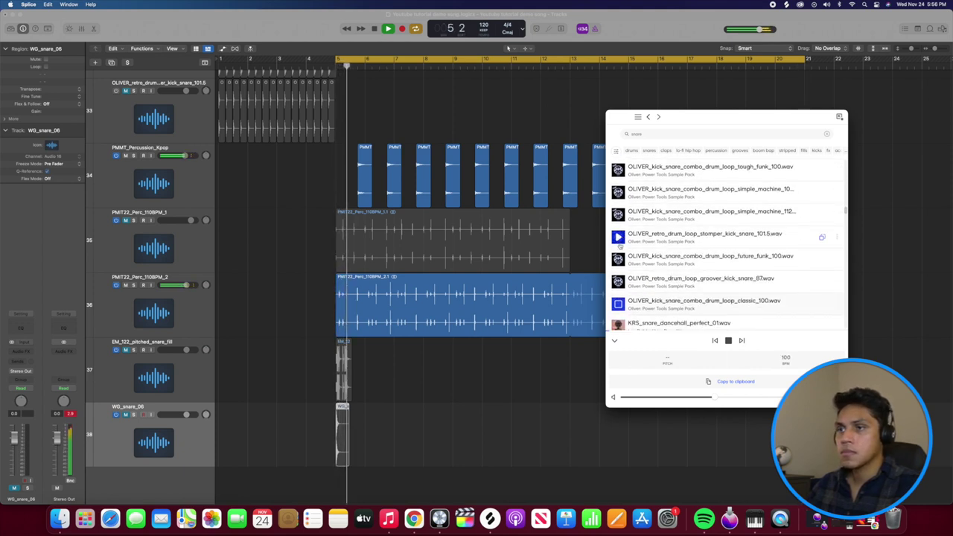
pyautogui.press('Down')
pyautogui.press('Down')
pyautogui.press('Down')
pyautogui.press('Down')
pyautogui.press('Down')
pyautogui.press('Down')
pyautogui.press('Down')
pyautogui.press('Down')
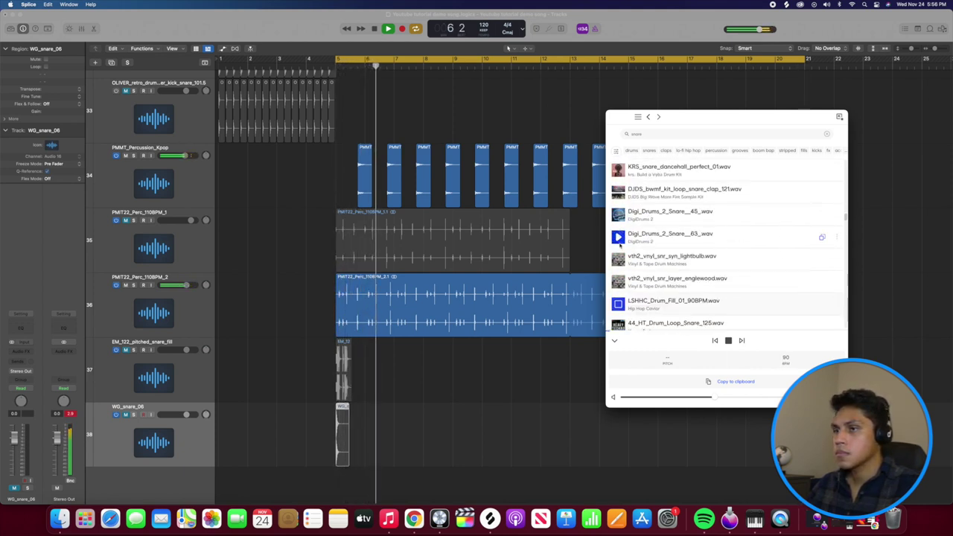
pyautogui.scroll(-2, 619, 245)
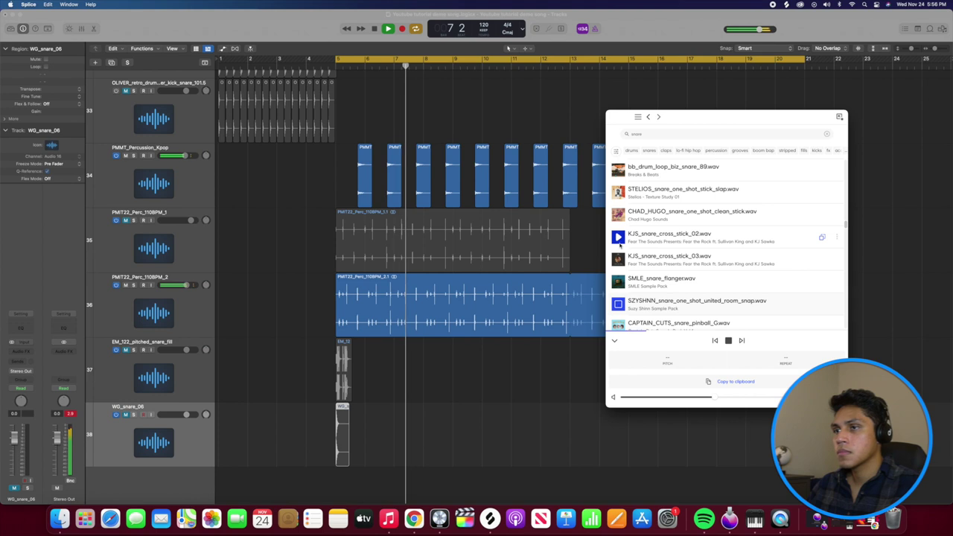
pyautogui.scroll(1, 619, 246)
pyautogui.press('Down')
pyautogui.press('Down')
pyautogui.press('Down')
pyautogui.press('Down')
pyautogui.press('Down')
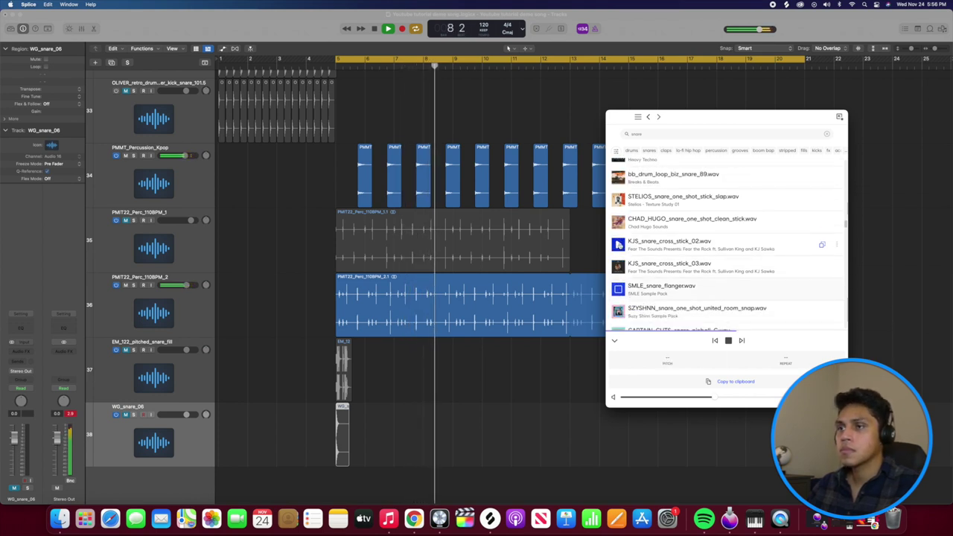
pyautogui.press('Down')
pyautogui.press('Down')
pyautogui.press('Down')
pyautogui.press('Down')
pyautogui.press('Down')
pyautogui.press('Down')
pyautogui.press('Down')
pyautogui.press('Down')
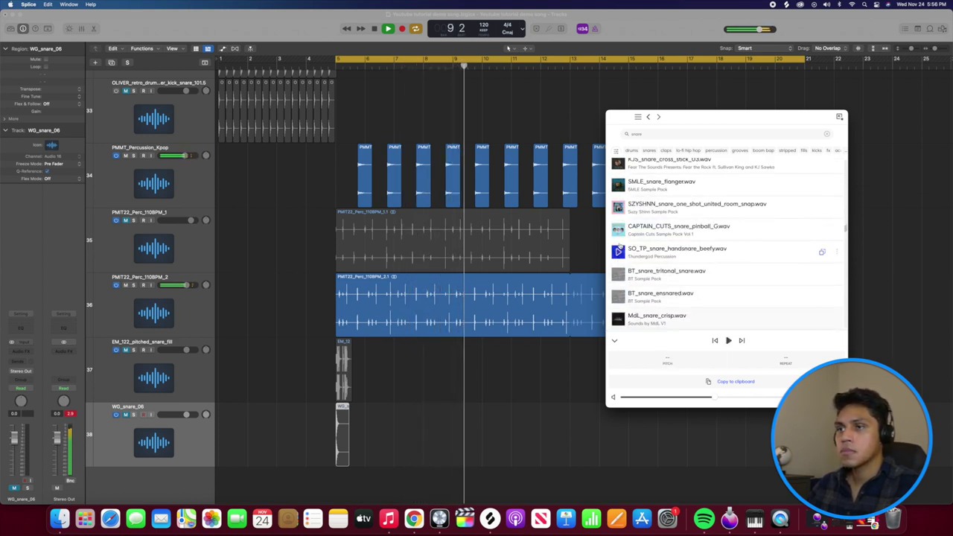
pyautogui.press('Down')
pyautogui.press('Down')
pyautogui.press('Down')
pyautogui.press('Down')
pyautogui.press('Down')
pyautogui.press('Down')
pyautogui.press('Down')
pyautogui.press('Down')
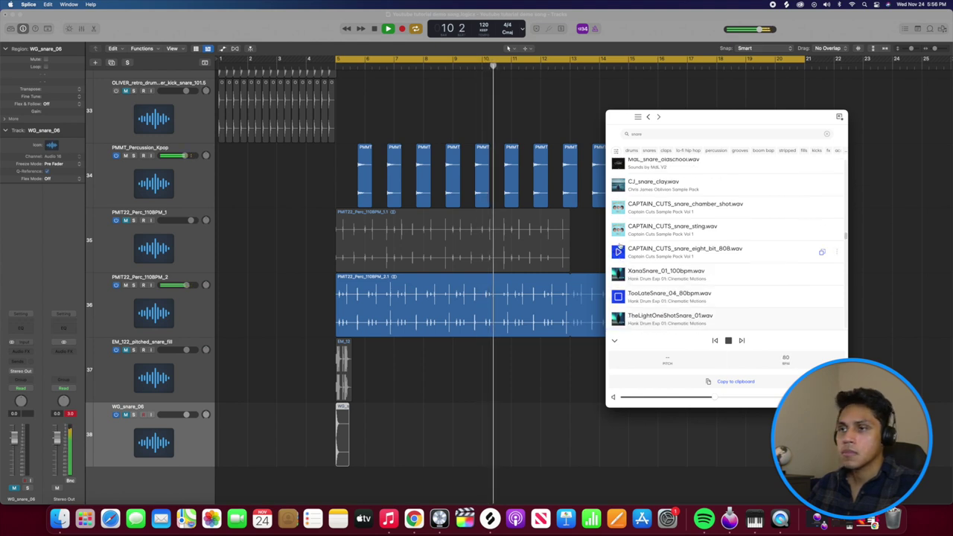
pyautogui.press('Down')
pyautogui.press('Down')
pyautogui.press('Down')
pyautogui.press('Down')
pyautogui.press('Down')
pyautogui.press('Down')
pyautogui.press('Down')
pyautogui.press('Down')
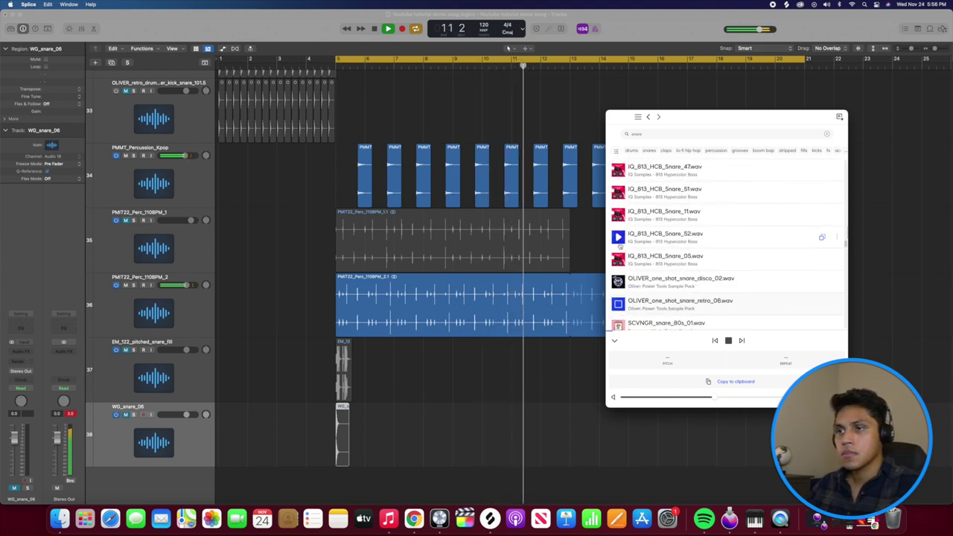
pyautogui.press('Down')
pyautogui.press('Down')
pyautogui.press('Down')
pyautogui.press('Down')
pyautogui.press('Down')
pyautogui.press('Down')
pyautogui.press('Down')
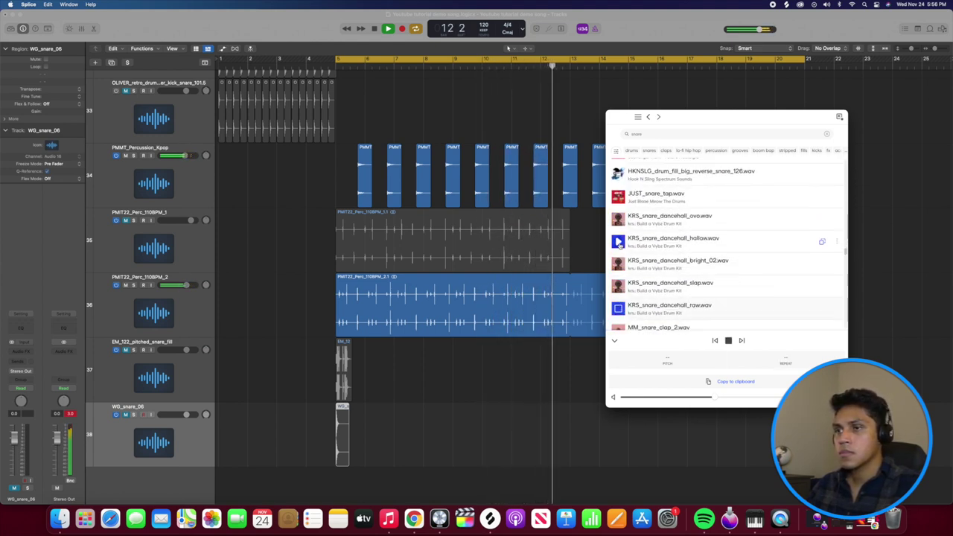
pyautogui.press('Down')
pyautogui.press('Down')
pyautogui.press('Down')
pyautogui.press('Down')
pyautogui.press('Down')
pyautogui.press('Down')
pyautogui.press('Down')
pyautogui.press('Down')
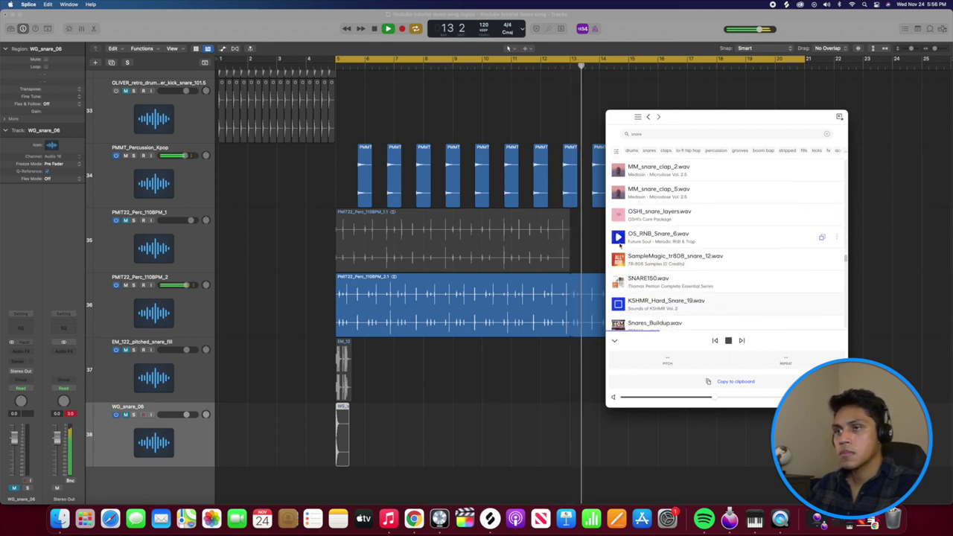
pyautogui.press('Down')
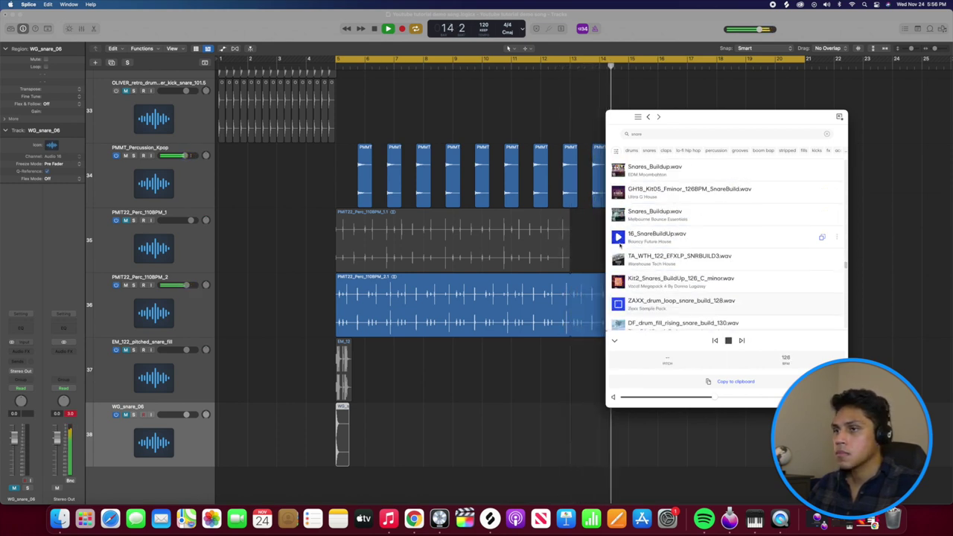
pyautogui.press('Down')
pyautogui.press('Down')
pyautogui.press('Down')
pyautogui.press('Down')
pyautogui.press('Down')
pyautogui.press('Down')
pyautogui.press('Down')
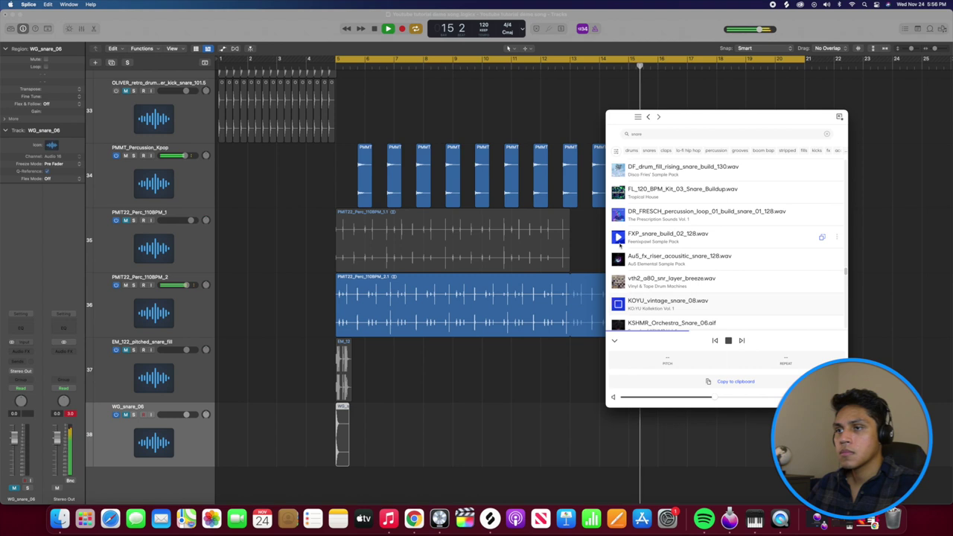
pyautogui.press('Down')
pyautogui.press('Down')
pyautogui.press('Down')
pyautogui.press('Down')
pyautogui.press('Down')
pyautogui.press('Down')
pyautogui.press('Down')
pyautogui.press('Down')
pyautogui.press('Down')
pyautogui.press('Down')
pyautogui.press('Down')
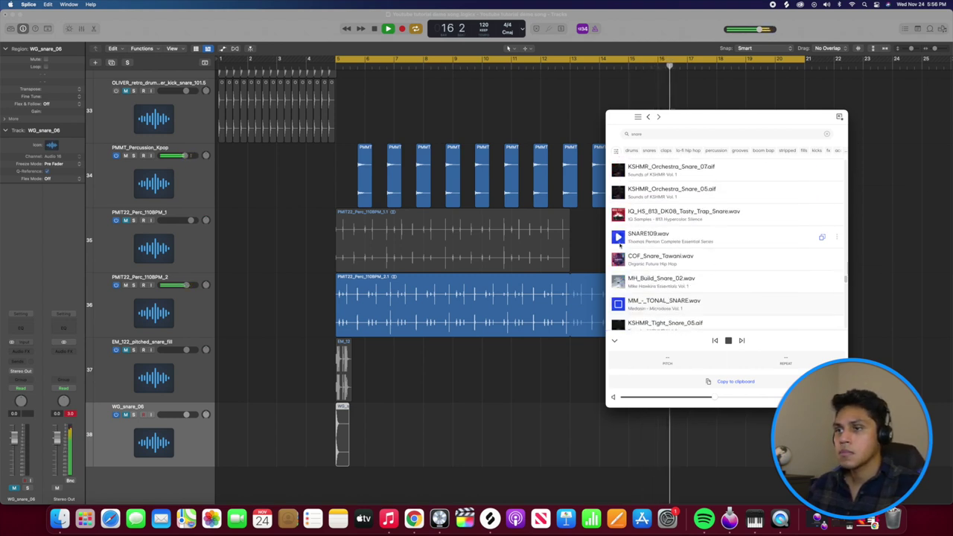
pyautogui.press('Down')
pyautogui.press('Down')
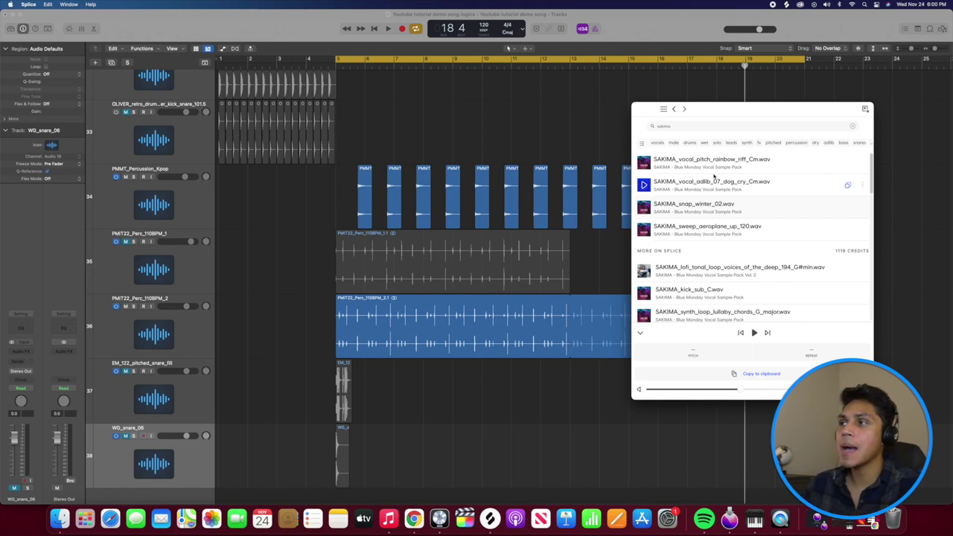
# Return to Logic Pro and select the PMMT_Percussion_Kpop track with all its regions.
pyautogui.click(176, 198)
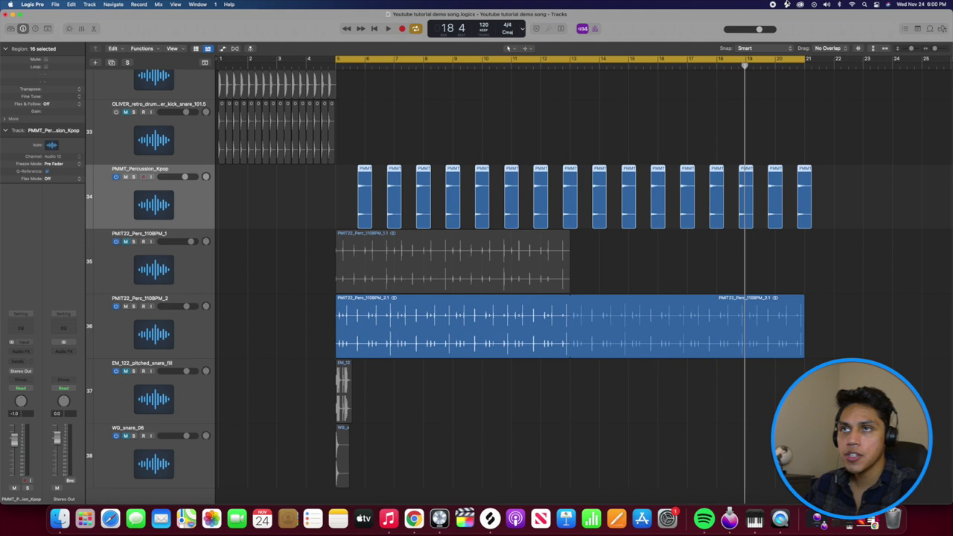
# Add SAKIMA_snap_winter_02.wav from Splice as a new track, aligned with the first PMMT_Percussion_Kpop hit at 5 4 1 1.
pyautogui.click(787, 4)
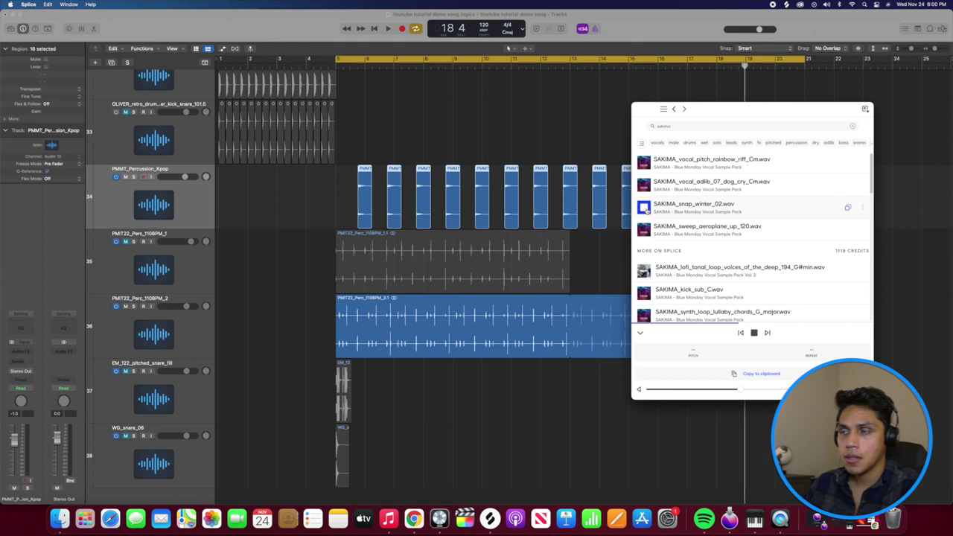
pyautogui.scroll(-1, 577, 269)
pyautogui.moveTo(715, 207); pyautogui.dragTo(359, 489)
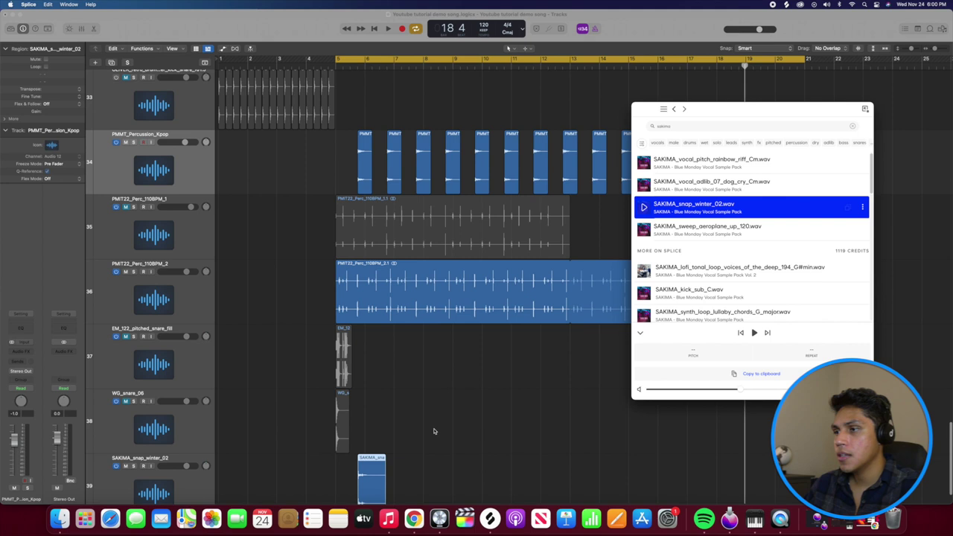
pyautogui.click(393, 444)
pyautogui.click(377, 445)
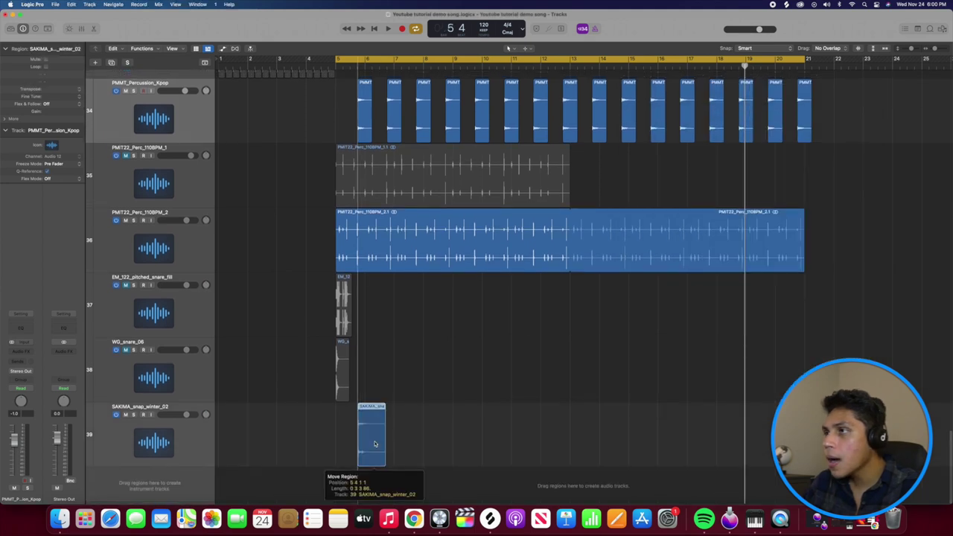
# Duplicate the SAKIMA_snap_winter_02 region once per bar to match all sixteen PMMT_Percussion_Kpop hits through bar 20.
pyautogui.moveTo(380, 445); pyautogui.dragTo(442, 443)
pyautogui.moveTo(374, 437); pyautogui.dragTo(488, 439)
pyautogui.press('super+a')
pyautogui.moveTo(584, 440); pyautogui.dragTo(607, 442)
# Move the SAKIMA_snap_winter_02 track directly below PMMT_Percussion_Kpop and deselect its regions.
pyautogui.moveTo(182, 438); pyautogui.dragTo(197, 181)
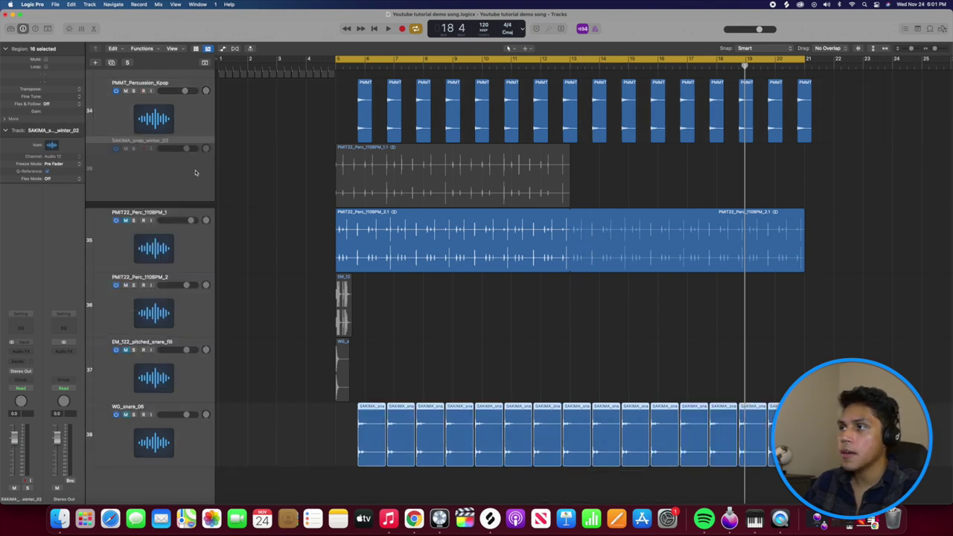
pyautogui.click(930, 81)
pyautogui.scroll(2, 924, 72)
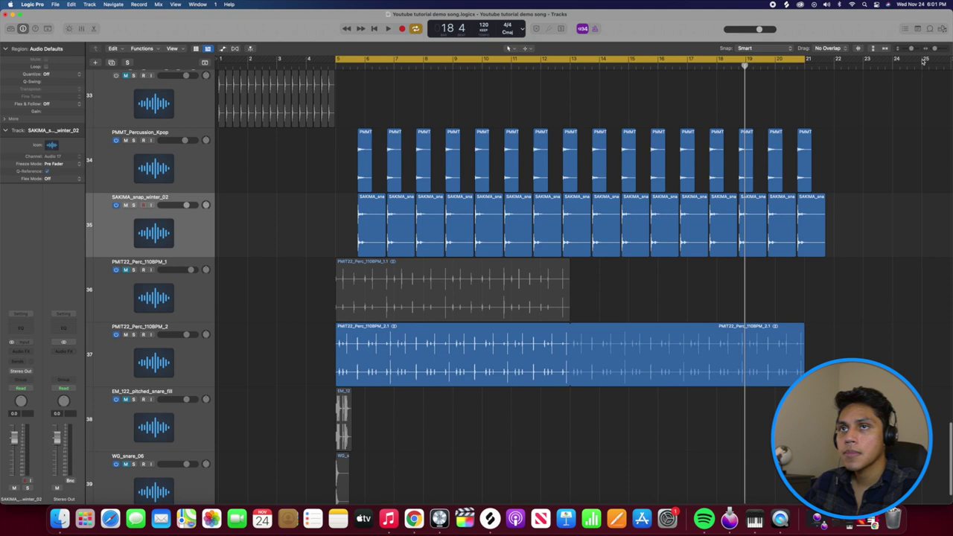
# Play the song and lower the SAKIMA_snap_winter_02 track volume to -3.5 dB.
pyautogui.scroll(10, 911, 97)
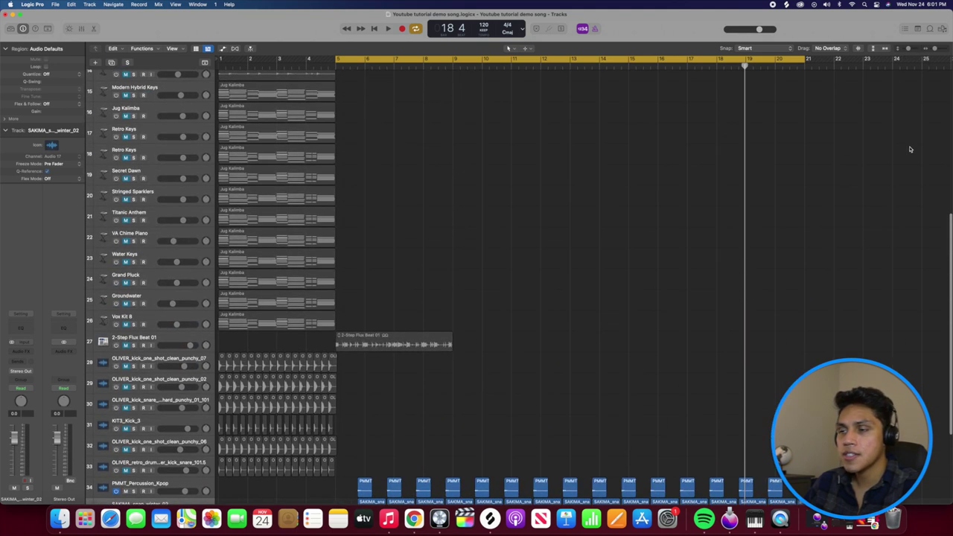
pyautogui.press('space')
pyautogui.scroll(-5, 844, 166)
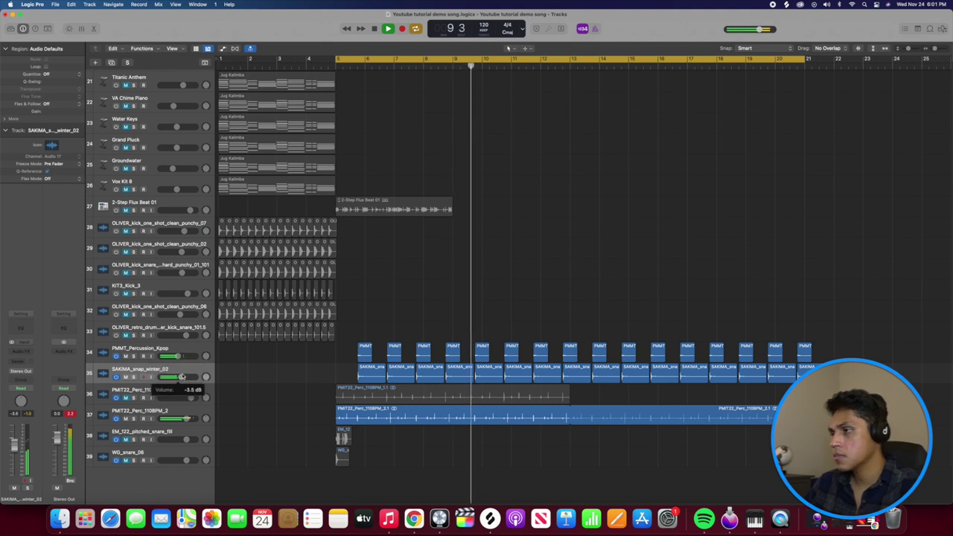
# Move the PMMT_Percussion_Kpop, SAKIMA_snap_winter_02 and PMIT22_Perc_110BPM_2 tracks together directly below WG_kick_15.
pyautogui.scroll(6, 383, 360)
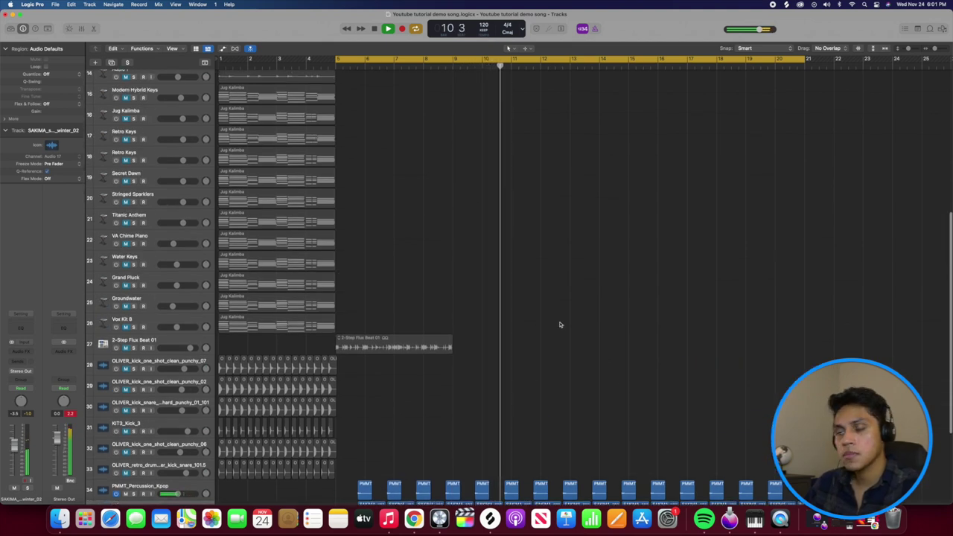
pyautogui.press('z')
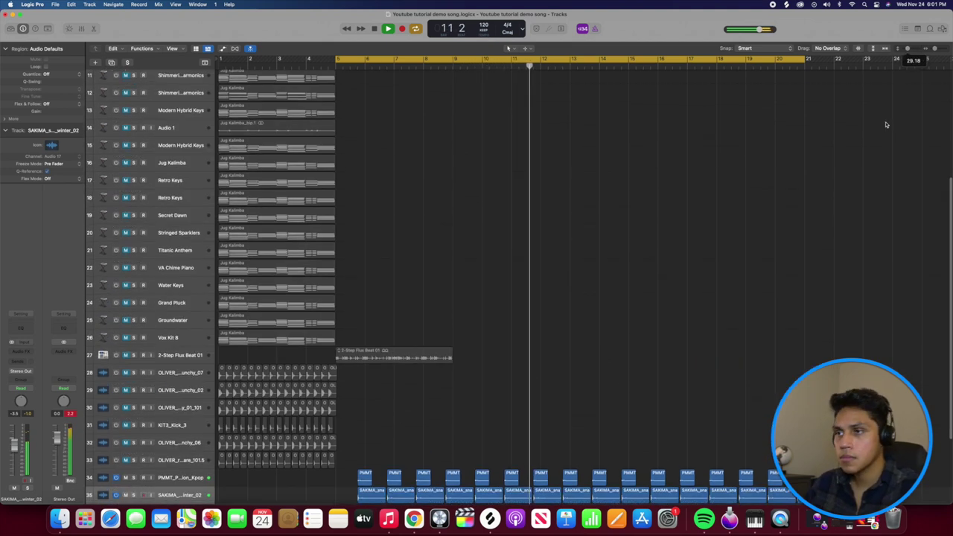
pyautogui.press('super+Up')
pyautogui.press('super+Up')
pyautogui.press('super+Up')
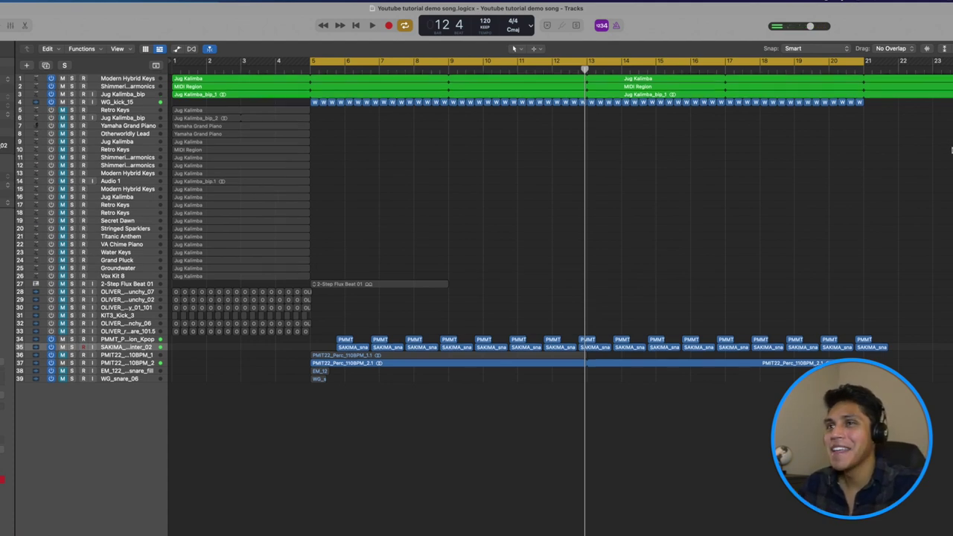
pyautogui.scroll(5, 441, 219)
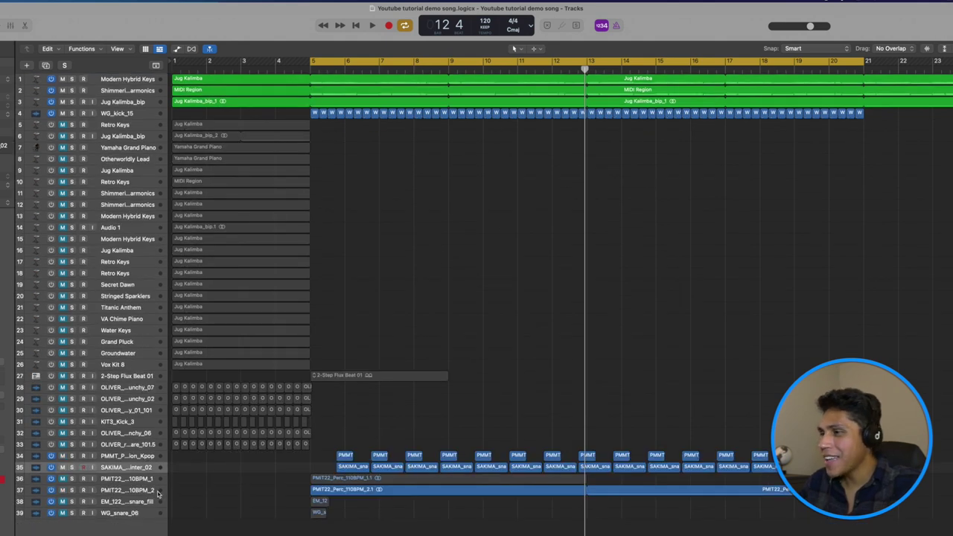
pyautogui.click(158, 491)
pyautogui.keyDown('super'); pyautogui.click(157, 471); pyautogui.keyUp('super')
pyautogui.keyDown('super'); pyautogui.click(155, 456); pyautogui.keyUp('super')
pyautogui.moveTo(155, 457); pyautogui.dragTo(184, 127)
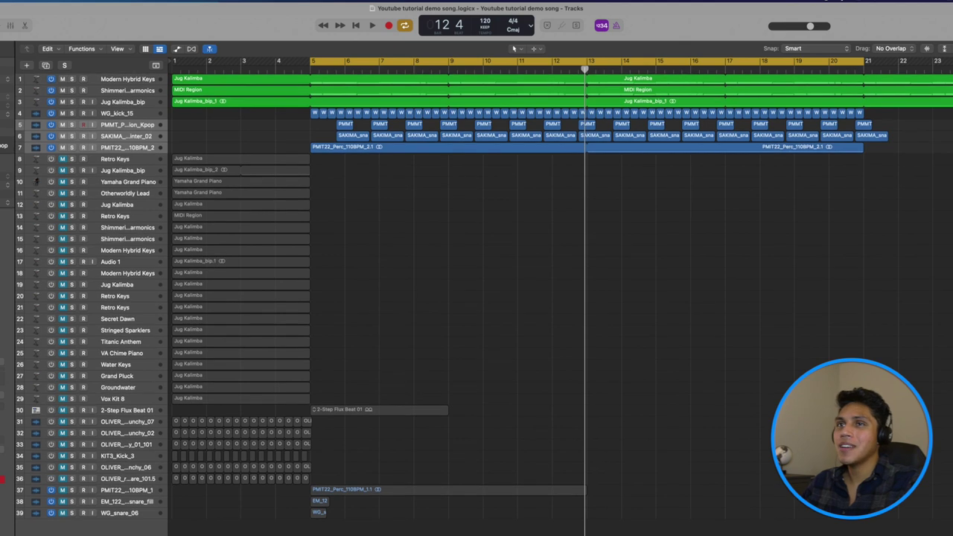
pyautogui.scroll(2, 909, 174)
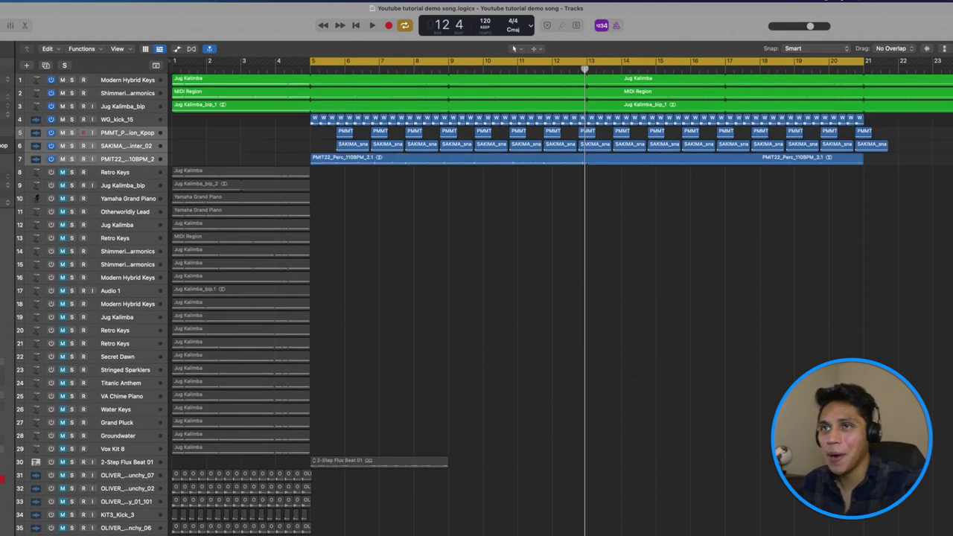
pyautogui.press('super+Down')
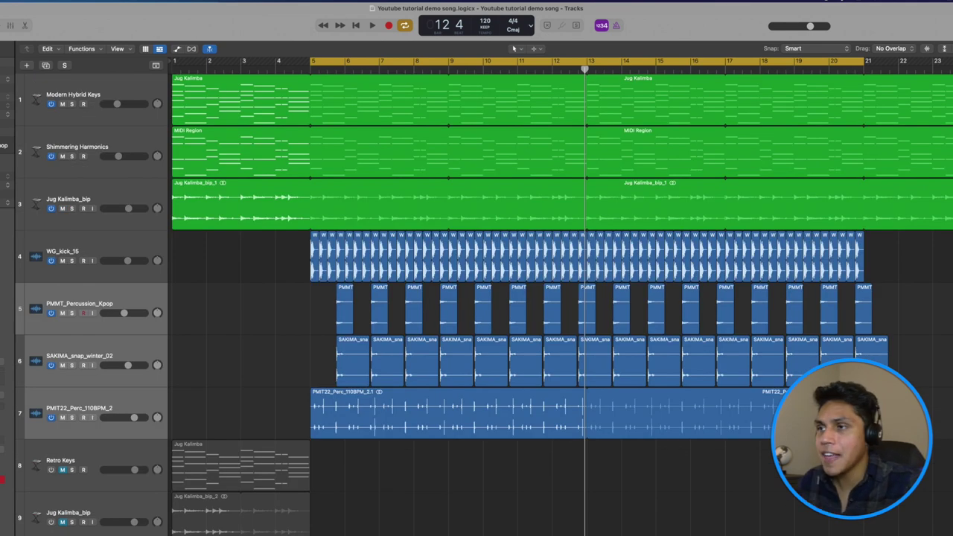